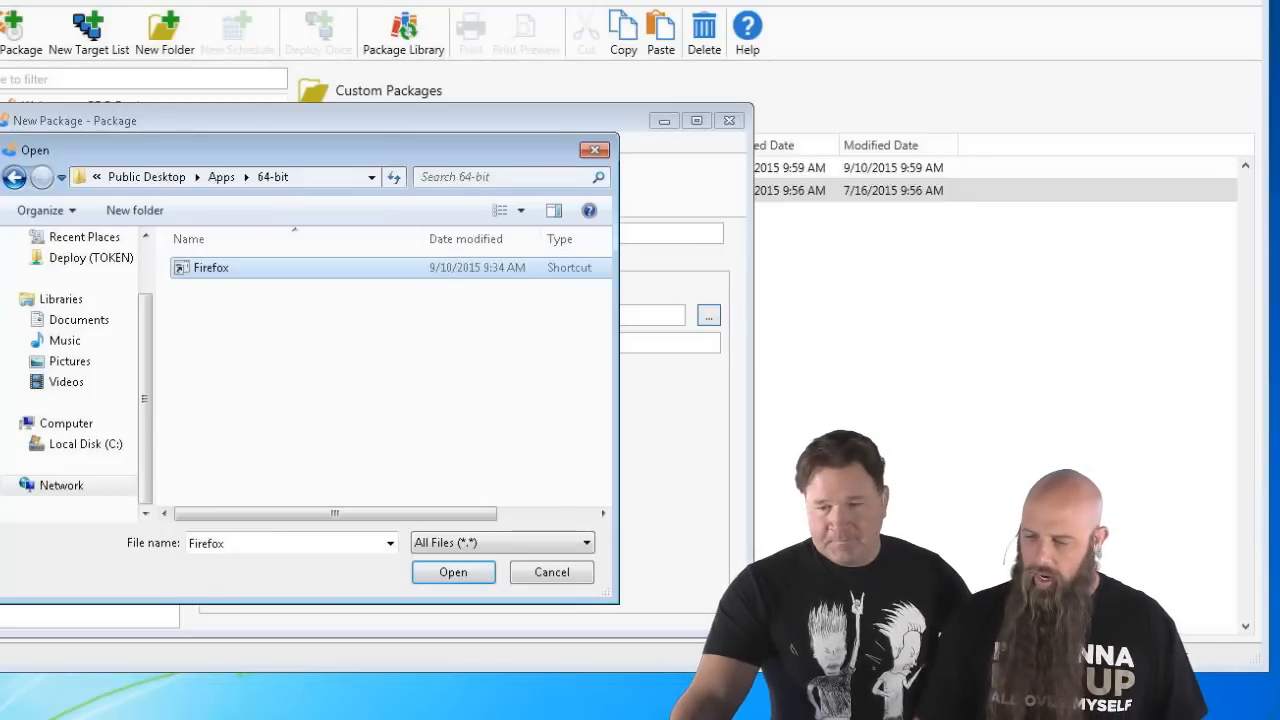
- Browse C:\Users\Public\Public Desktop and pick the PDQ Deploy shortcut as the File Copy source
{"action": "left_click", "coordinate": [551, 573]}
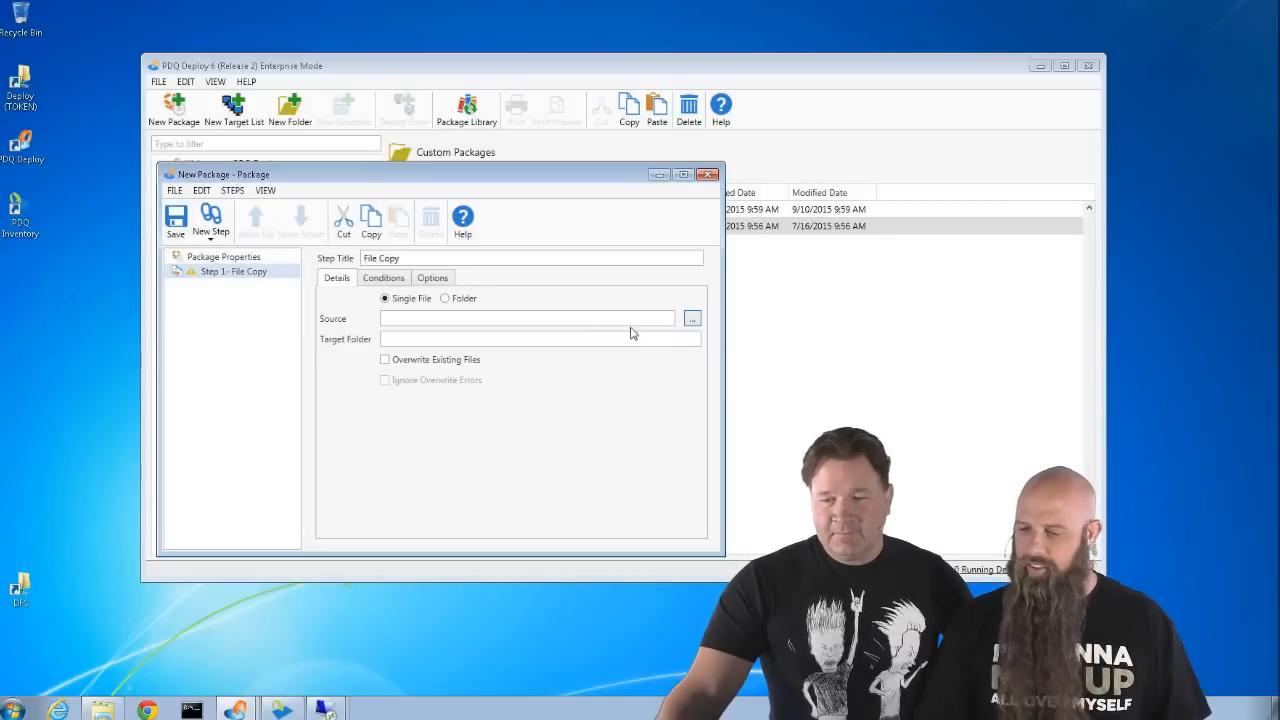
{"action": "left_click", "coordinate": [691, 320]}
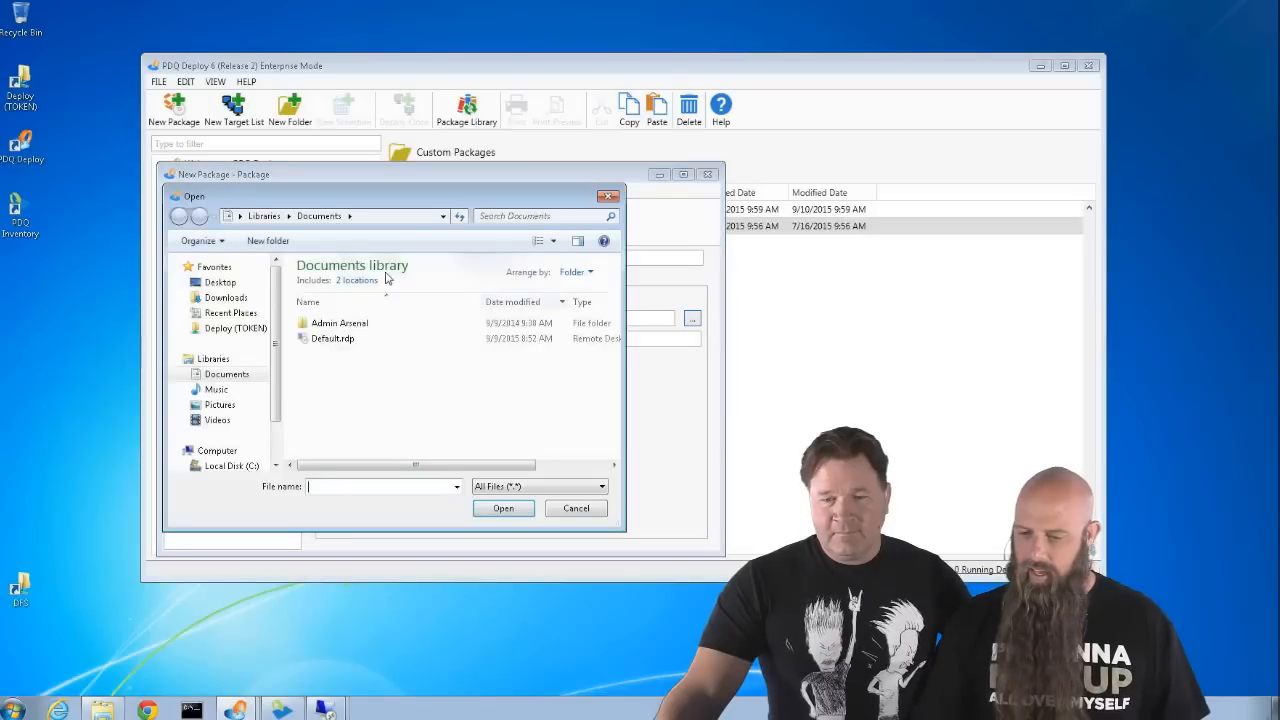
{"action": "left_click", "coordinate": [225, 466]}
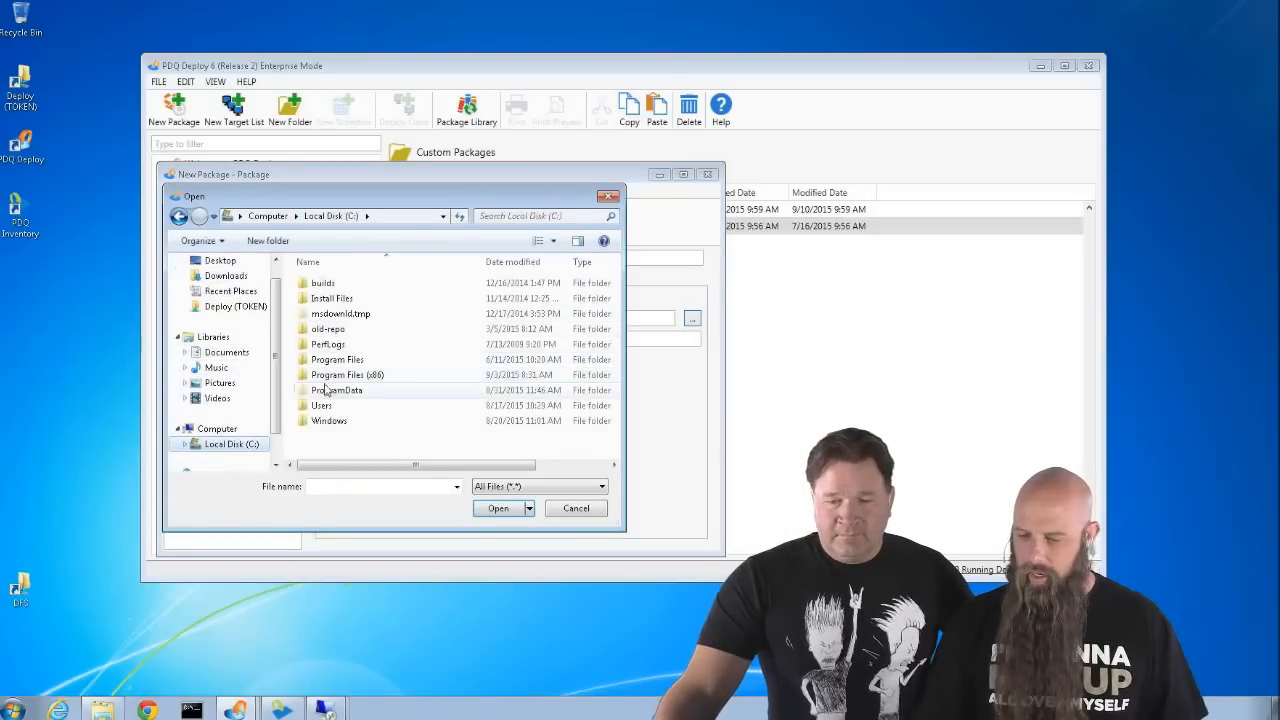
{"action": "double_click", "coordinate": [316, 407]}
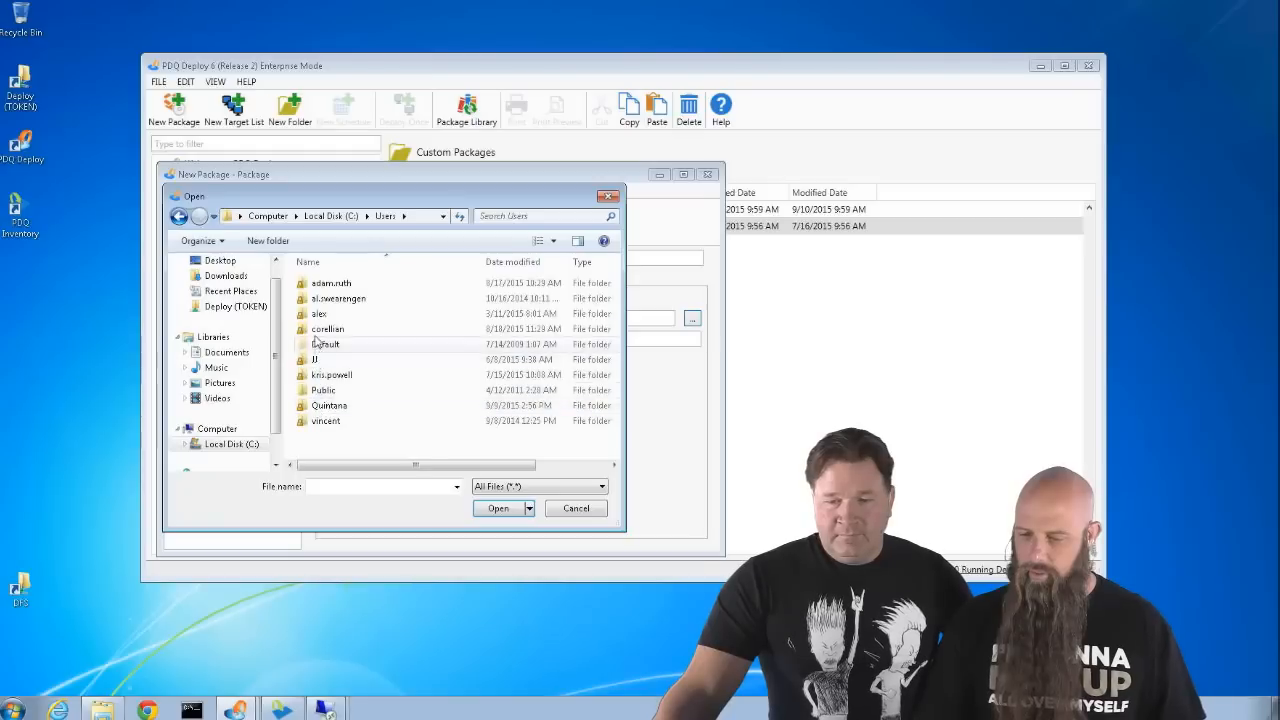
{"action": "double_click", "coordinate": [320, 390]}
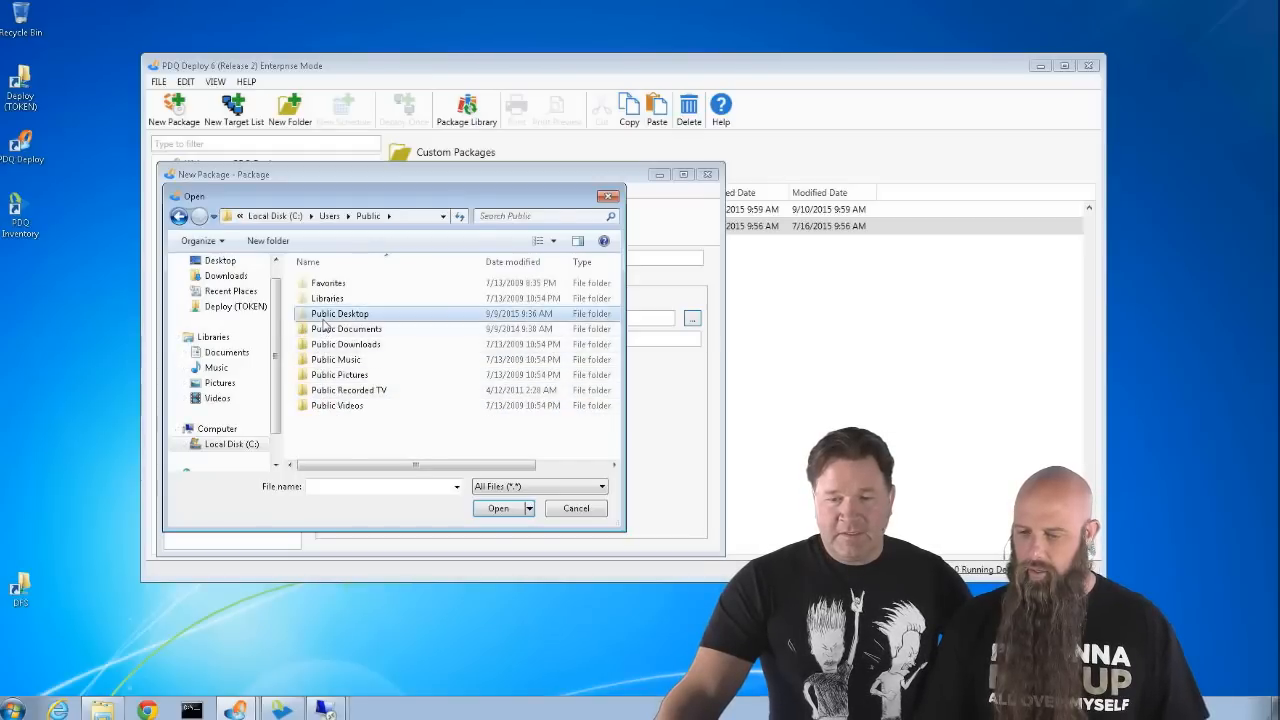
{"action": "double_click", "coordinate": [324, 316]}
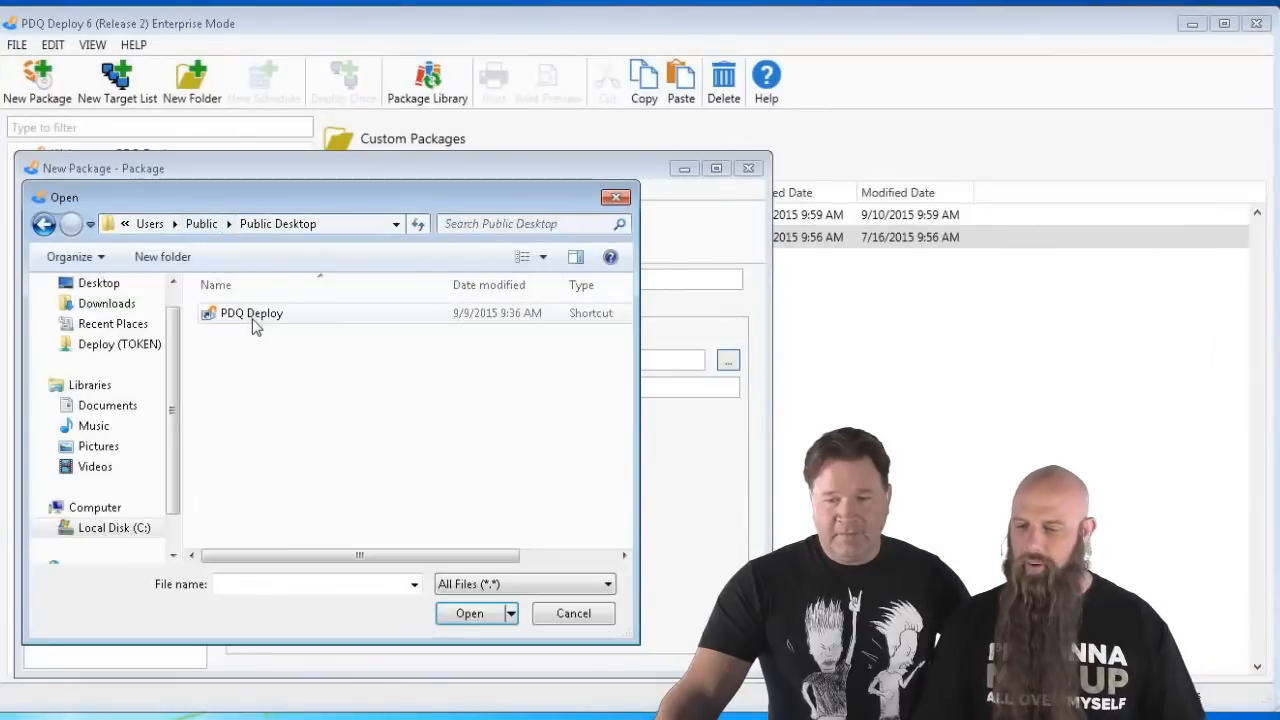
{"action": "double_click", "coordinate": [252, 314]}
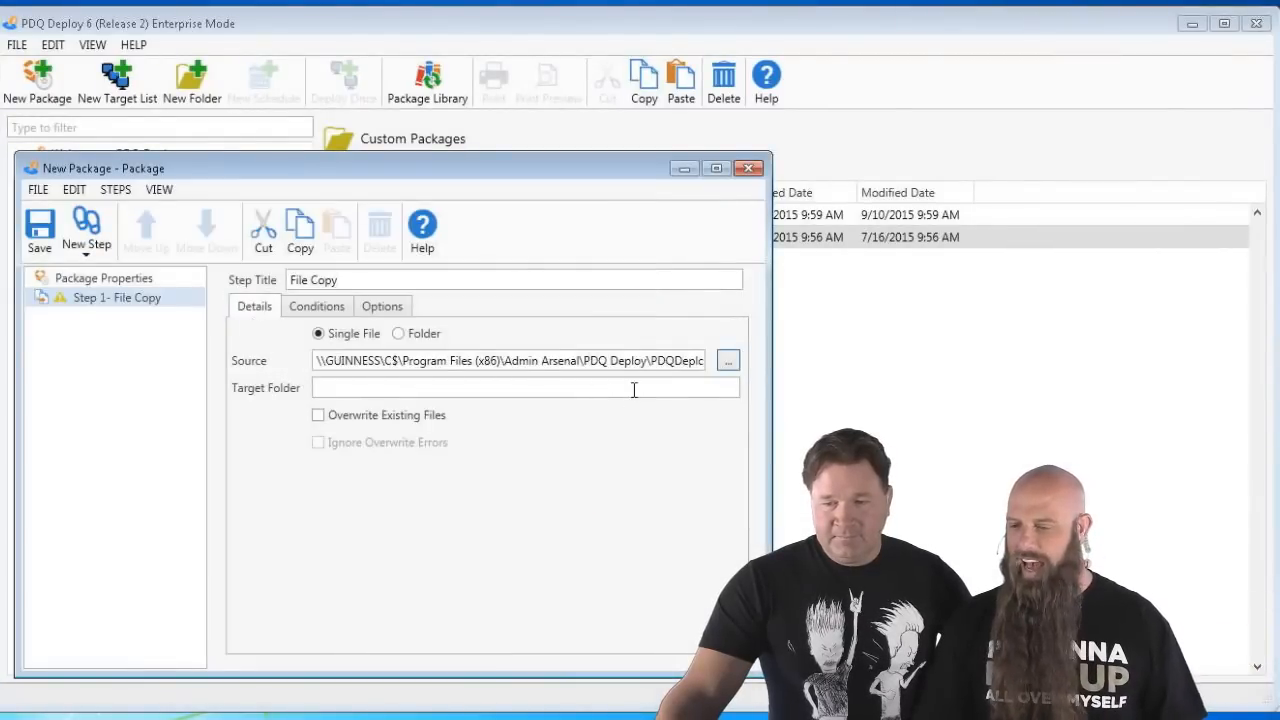
- Replace the Source path with \\GUINNESS\C$\Users\Public\Desktop\PDQ Deploy.lnk, leaving Target Folder empty
{"action": "left_click_drag", "start_coordinate": [521, 360], "coordinate": [700, 366]}
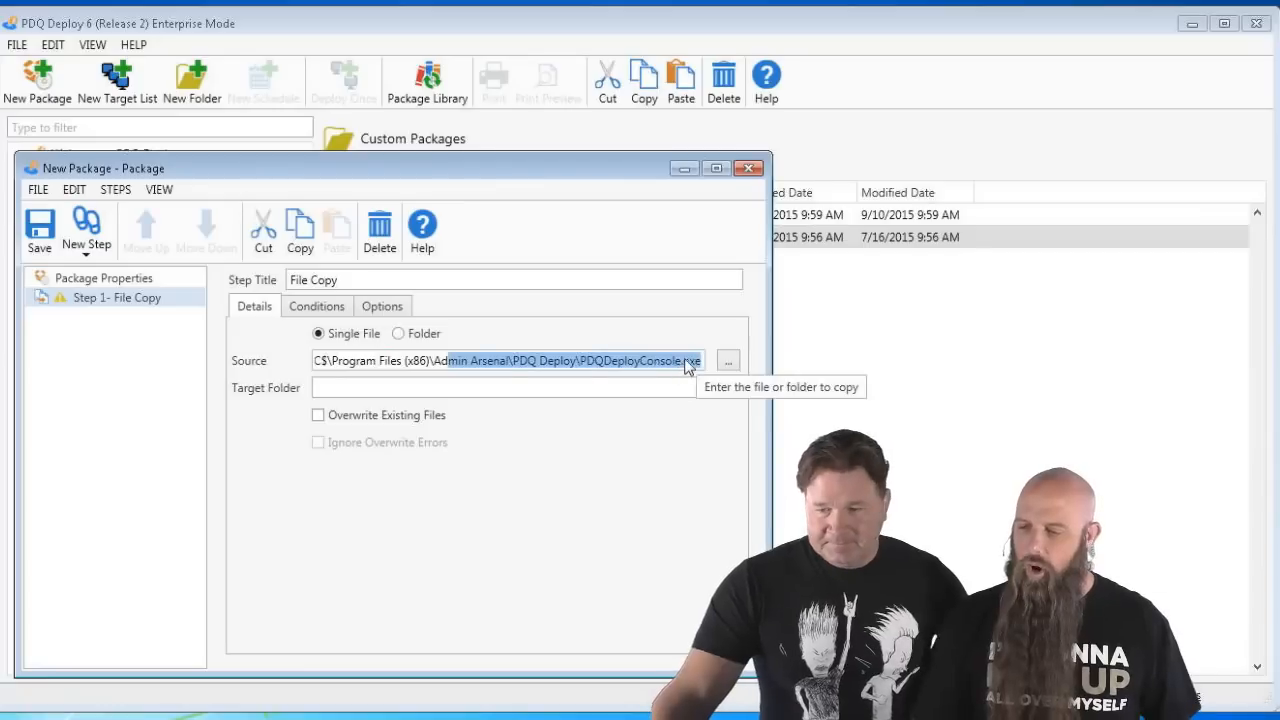
{"action": "left_click", "coordinate": [692, 366]}
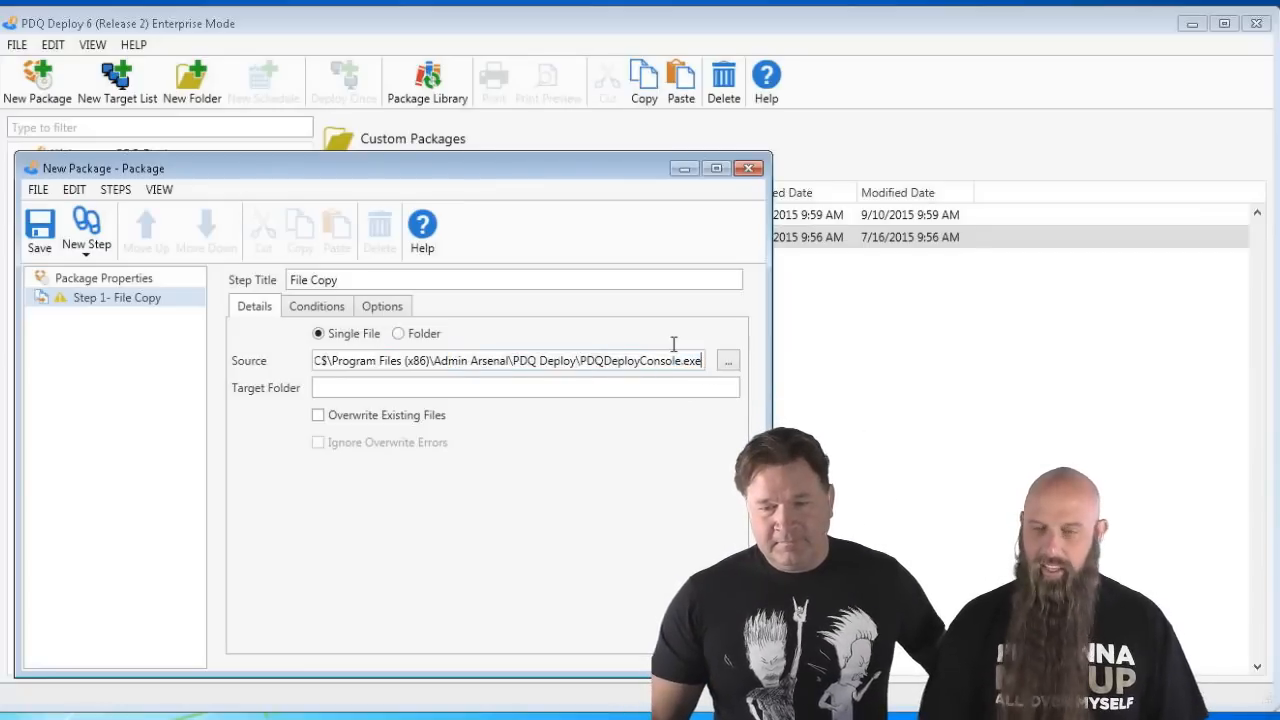
{"action": "key", "text": "BackSpace"}
{"action": "key", "text": "BackSpace"}
{"action": "key", "text": "BackSpace"}
{"action": "key", "text": "BackSpace"}
{"action": "key", "text": "BackSpace"}
{"action": "key", "text": "BackSpace"}
{"action": "key", "text": "BackSpace"}
{"action": "key", "text": "BackSpace"}
{"action": "key", "text": "BackSpace"}
{"action": "key", "text": "BackSpace"}
{"action": "key", "text": "BackSpace"}
{"action": "key", "text": "BackSpace"}
{"action": "key", "text": "BackSpace"}
{"action": "key", "text": "BackSpace"}
{"action": "key", "text": "BackSpace"}
{"action": "key", "text": "BackSpace"}
{"action": "key", "text": "BackSpace"}
{"action": "key", "text": "BackSpace"}
{"action": "key", "text": "BackSpace"}
{"action": "key", "text": "BackSpace"}
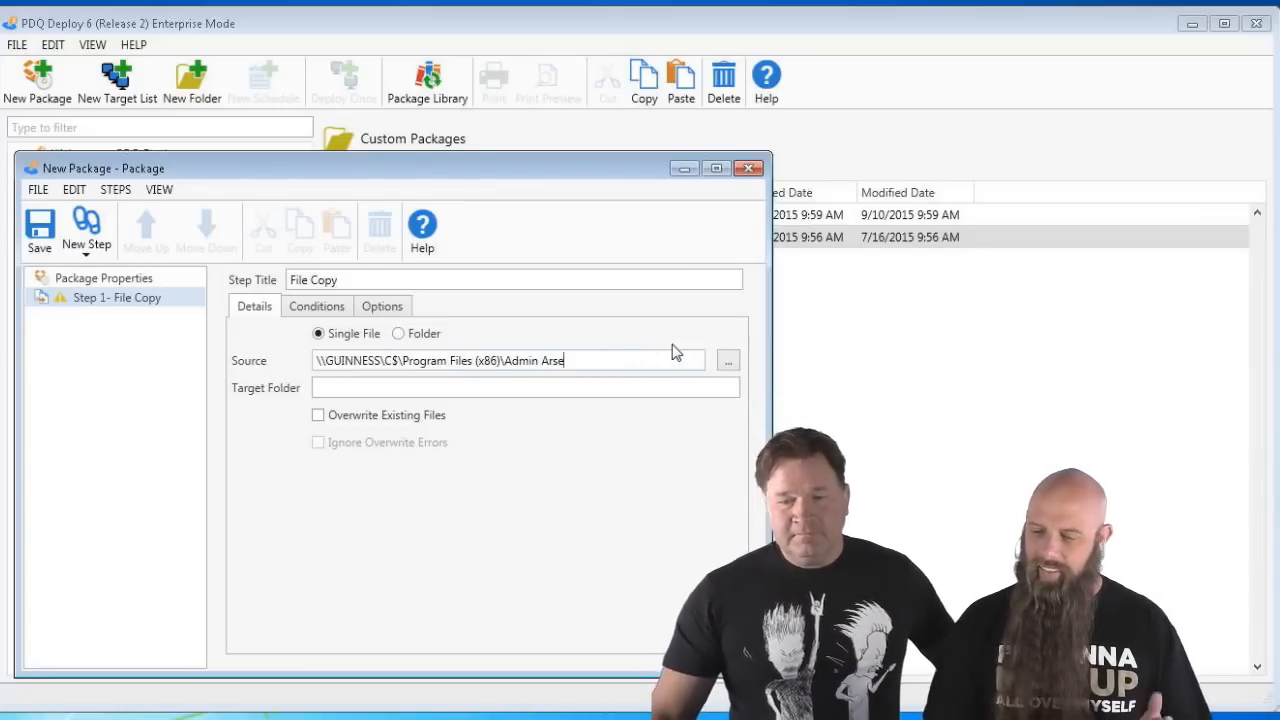
{"action": "key", "text": "BackSpace"}
{"action": "key", "text": "BackSpace"}
{"action": "key", "text": "BackSpace"}
{"action": "key", "text": "BackSpace"}
{"action": "key", "text": "BackSpace"}
{"action": "key", "text": "BackSpace"}
{"action": "key", "text": "BackSpace"}
{"action": "key", "text": "BackSpace"}
{"action": "key", "text": "BackSpace"}
{"action": "key", "text": "BackSpace"}
{"action": "key", "text": "BackSpace"}
{"action": "key", "text": "BackSpace"}
{"action": "key", "text": "BackSpace"}
{"action": "key", "text": "BackSpace"}
{"action": "key", "text": "BackSpace"}
{"action": "key", "text": "BackSpace"}
{"action": "key", "text": "BackSpace"}
{"action": "key", "text": "BackSpace"}
{"action": "key", "text": "BackSpace"}
{"action": "key", "text": "BackSpace"}
{"action": "key", "text": "BackSpace"}
{"action": "key", "text": "BackSpace"}
{"action": "key", "text": "BackSpace"}
{"action": "key", "text": "BackSpace"}
{"action": "key", "text": "BackSpace"}
{"action": "key", "text": "BackSpace"}
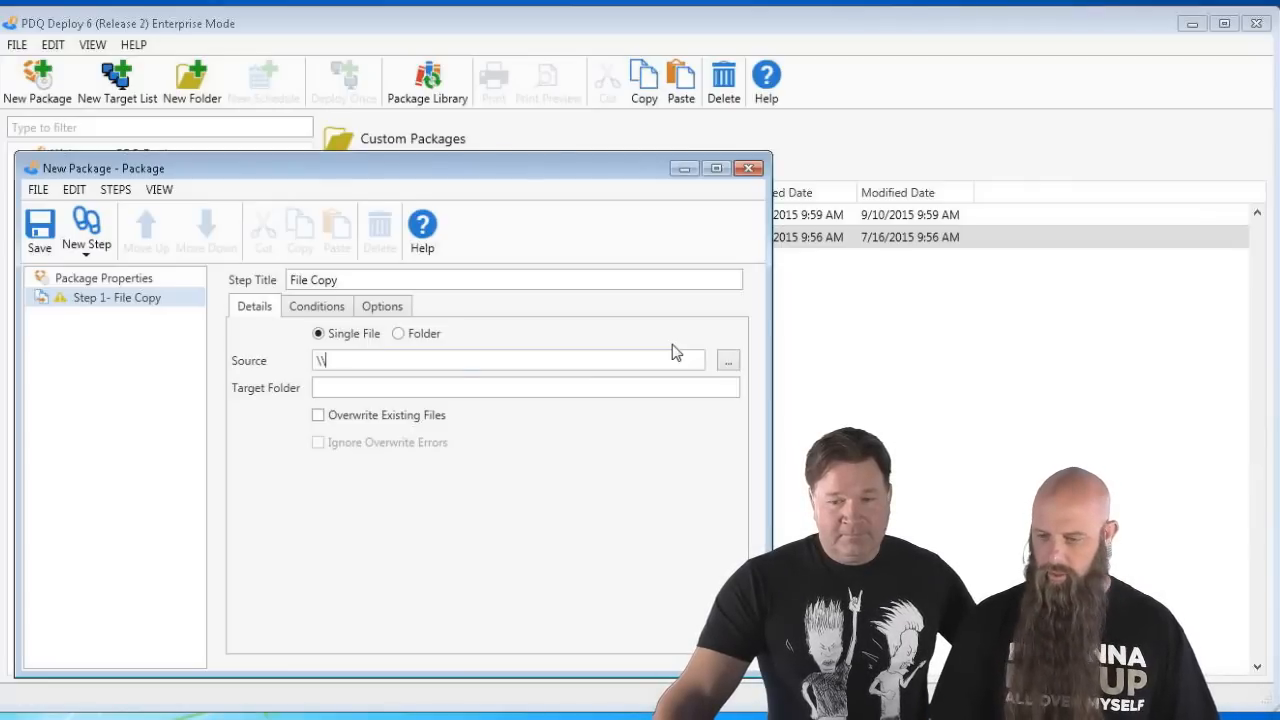
{"action": "type", "text": "GUINNESS\\"}
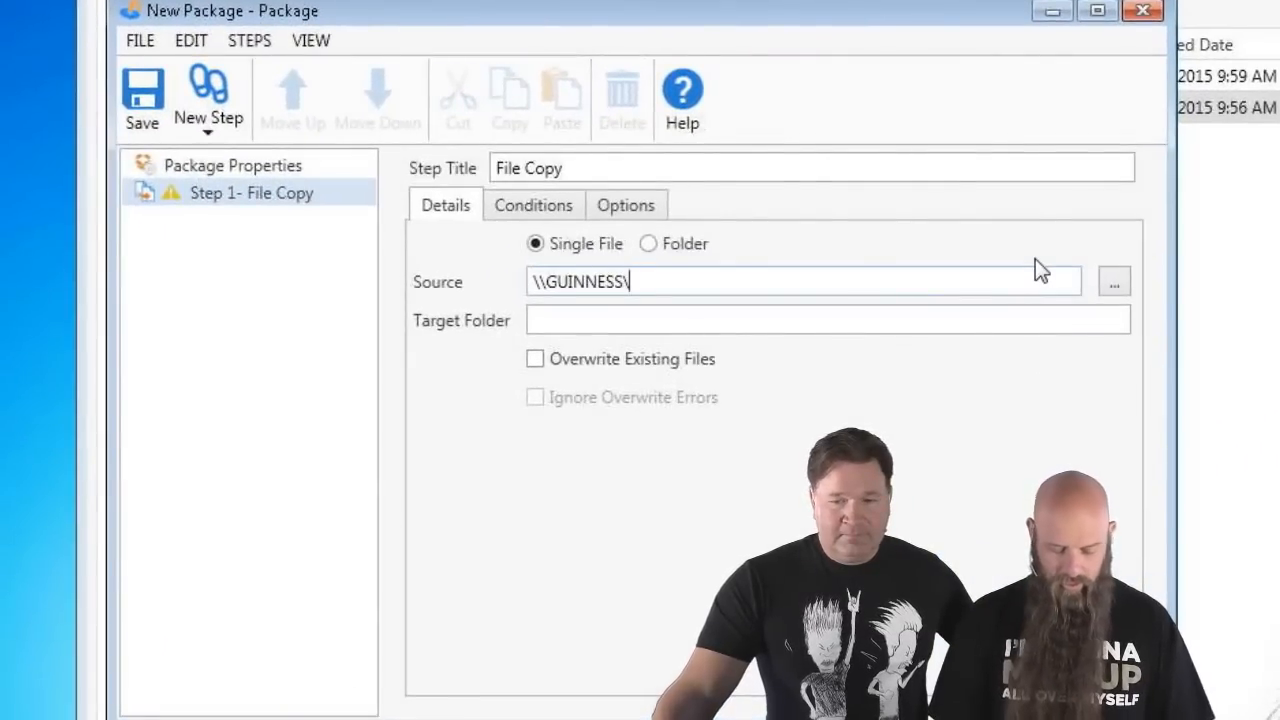
{"action": "type", "text": "C$\\U"}
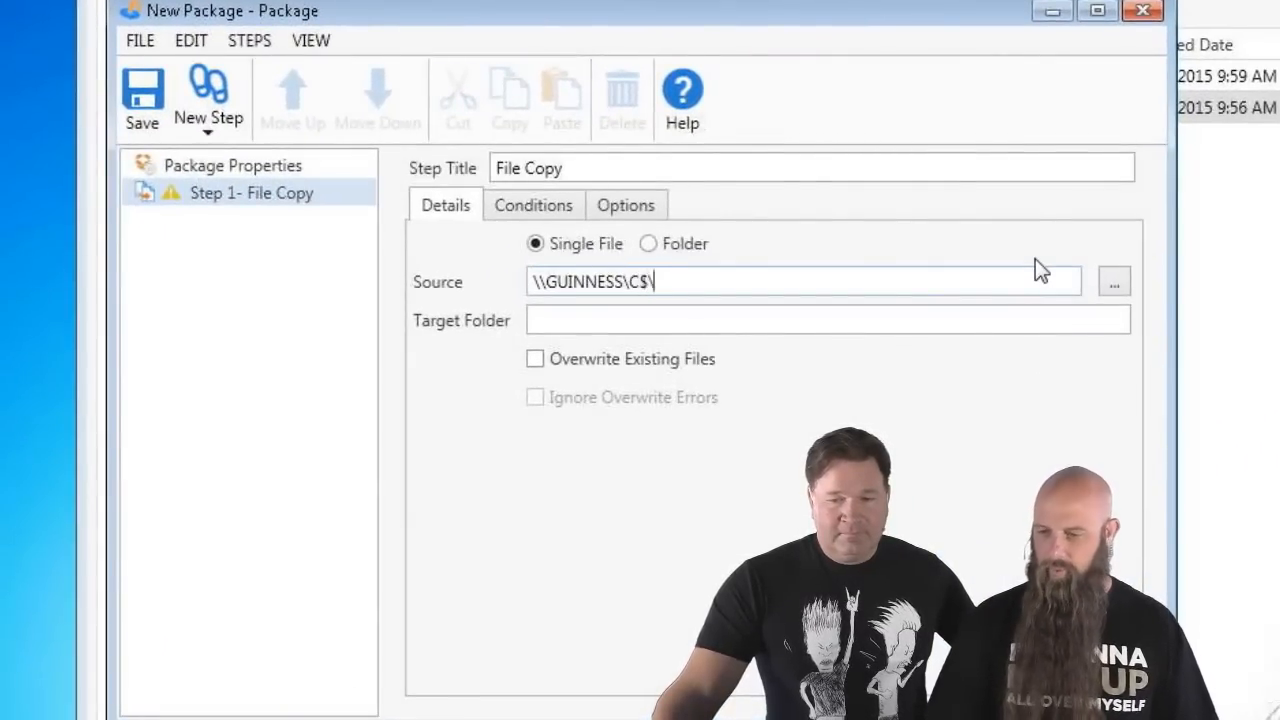
{"action": "type", "text": "ser"}
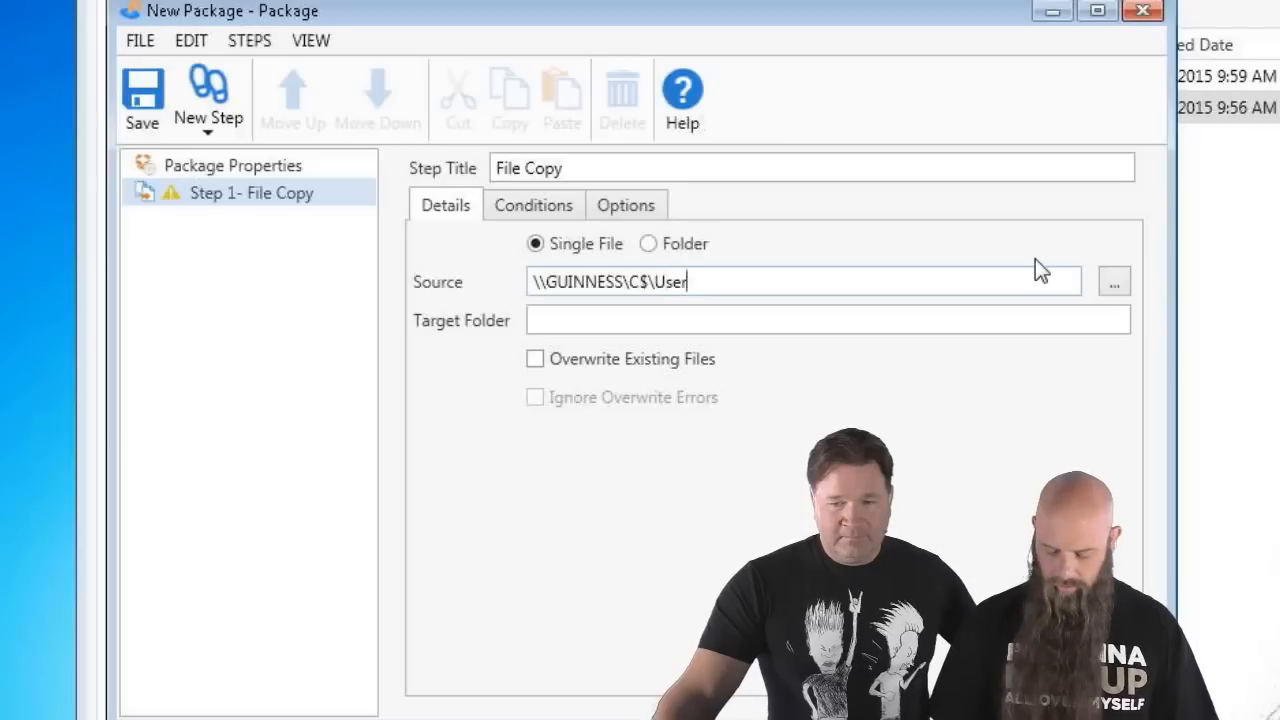
{"action": "type", "text": "s\\We"}
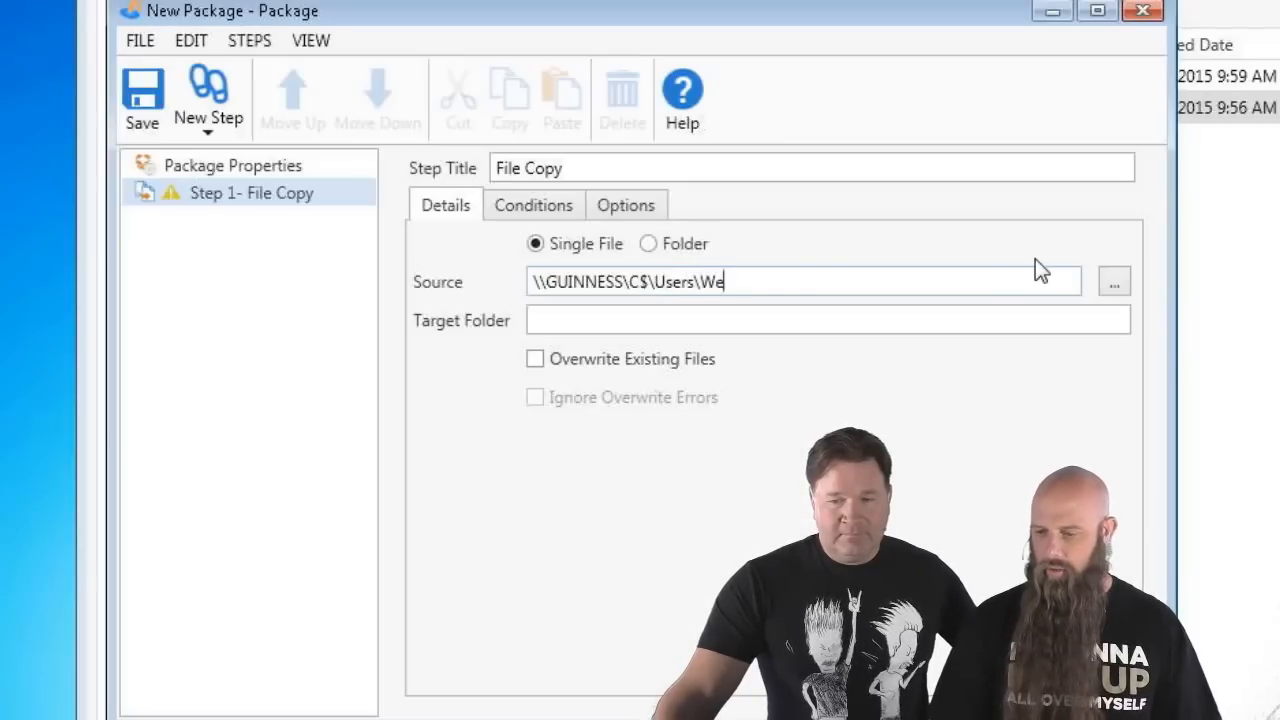
{"action": "key", "text": "BackSpace"}
{"action": "key", "text": "BackSpace"}
{"action": "type", "text": "Public\\"}
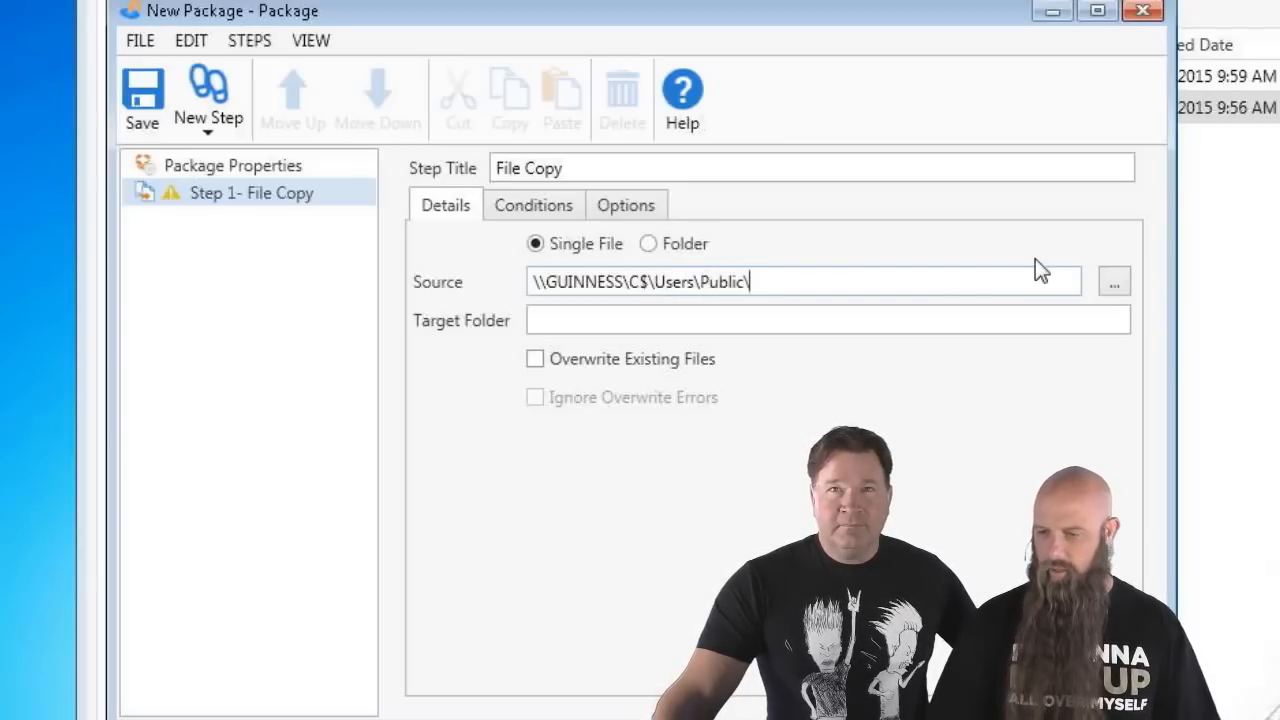
{"action": "type", "text": "Desktop\\"}
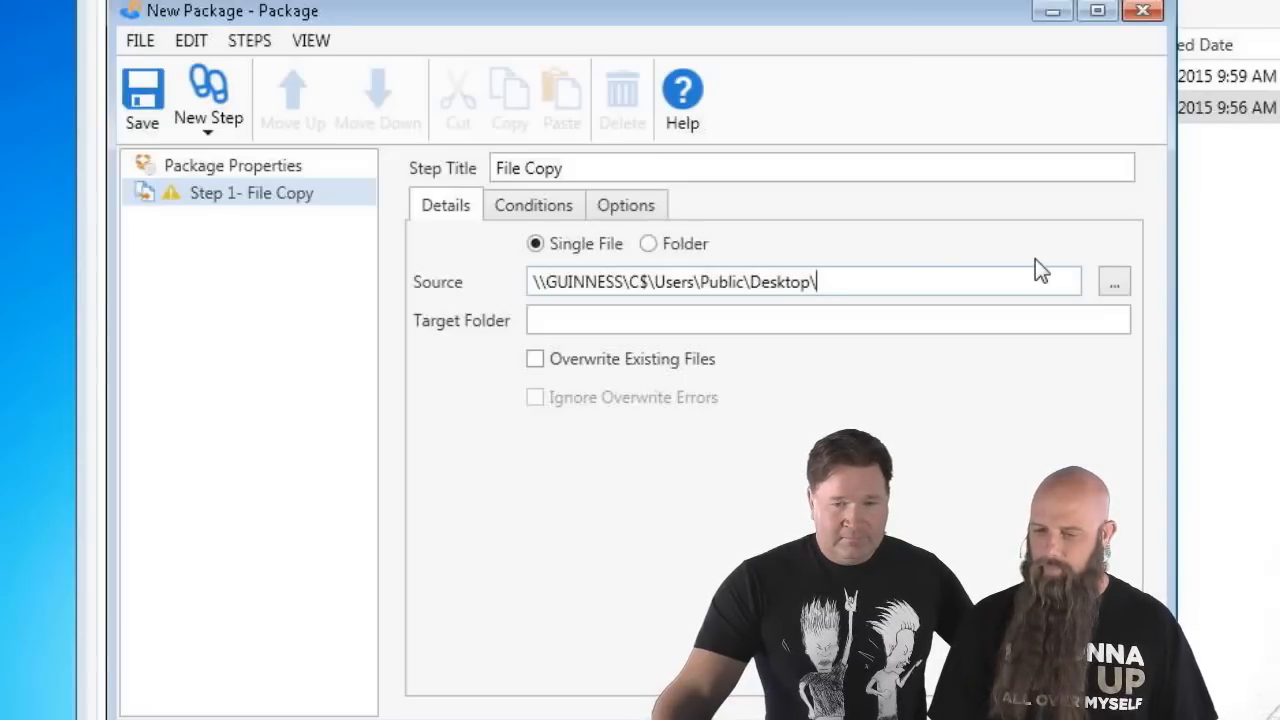
{"action": "type", "text": "PDQ De"}
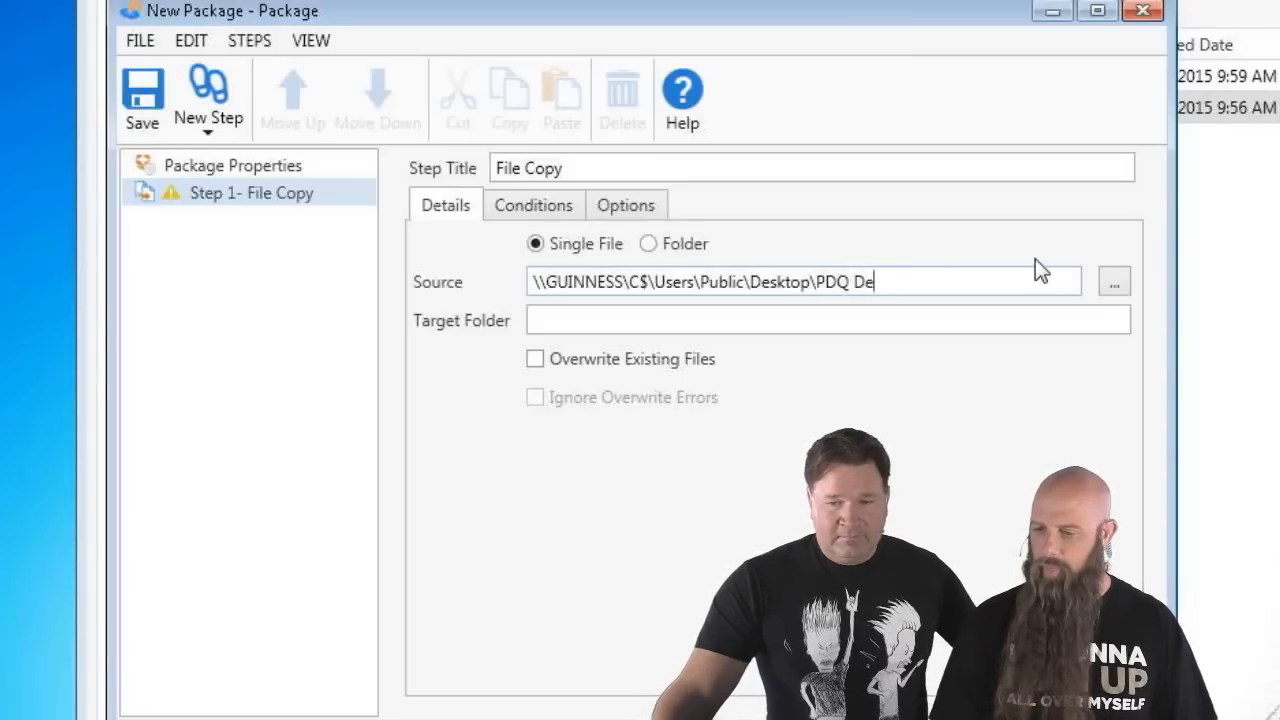
{"action": "type", "text": "ploy.lnk"}
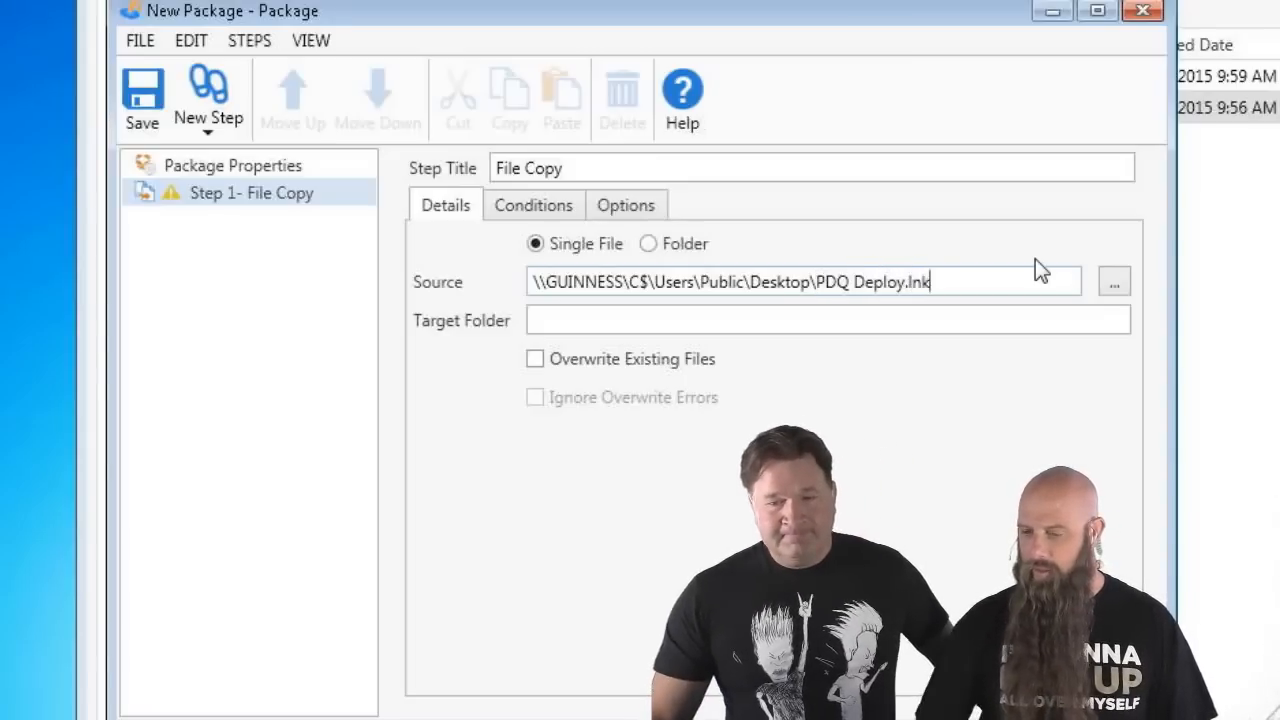
{"action": "left_click", "coordinate": [705, 321]}
{"action": "left_click", "coordinate": [705, 323]}
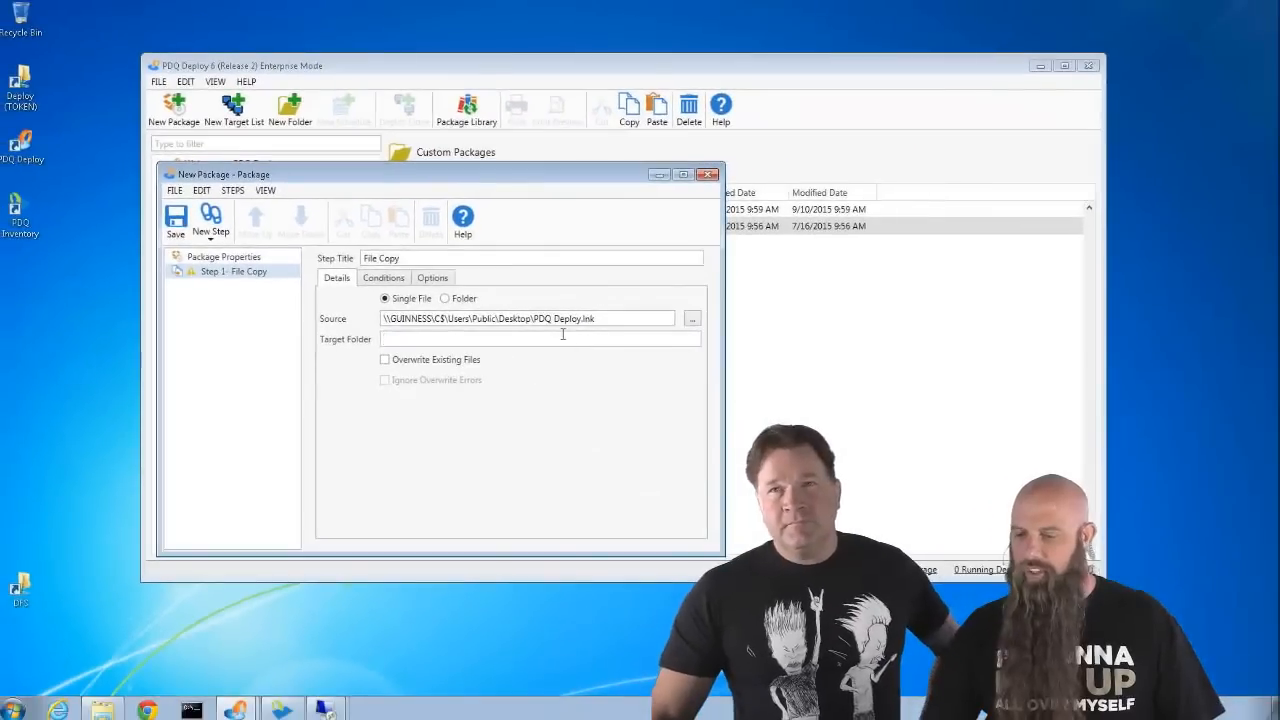
- Discard the unsaved new package and open Copy Files to Public Desktop, viewing its Firefox shortcut step
{"action": "left_click", "coordinate": [708, 176]}
{"action": "left_click", "coordinate": [659, 406]}
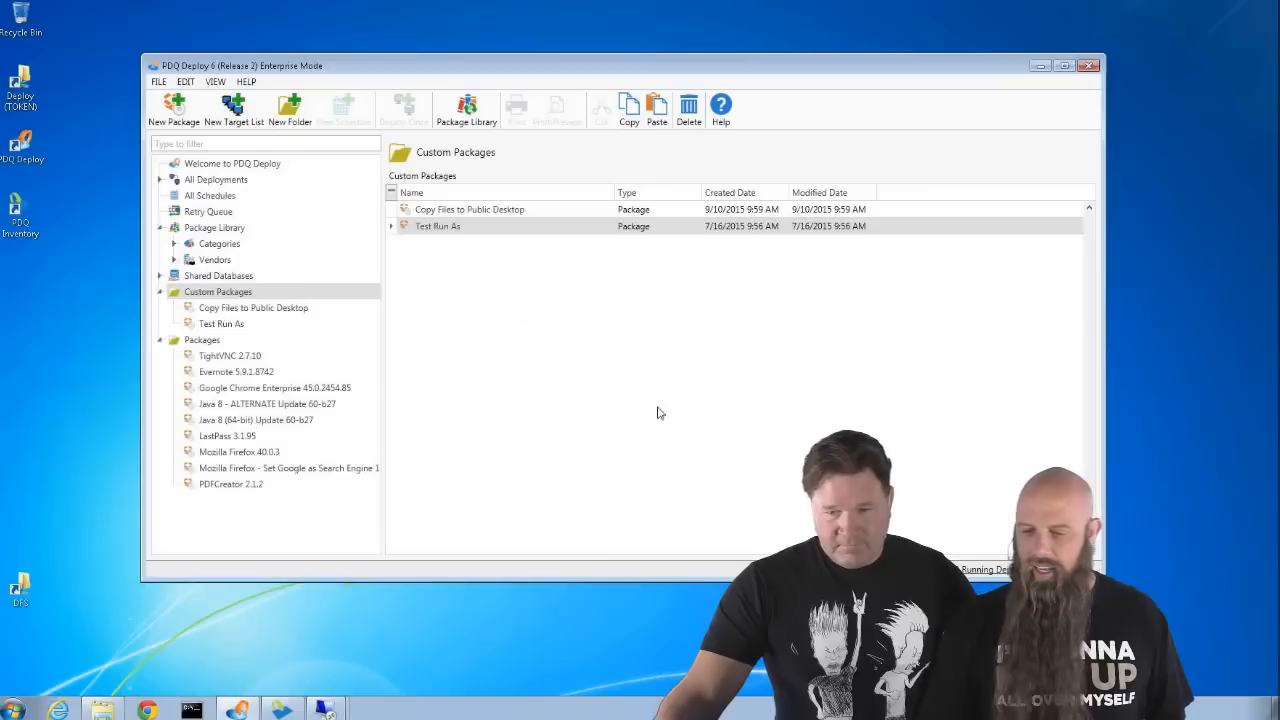
{"action": "left_click", "coordinate": [227, 310]}
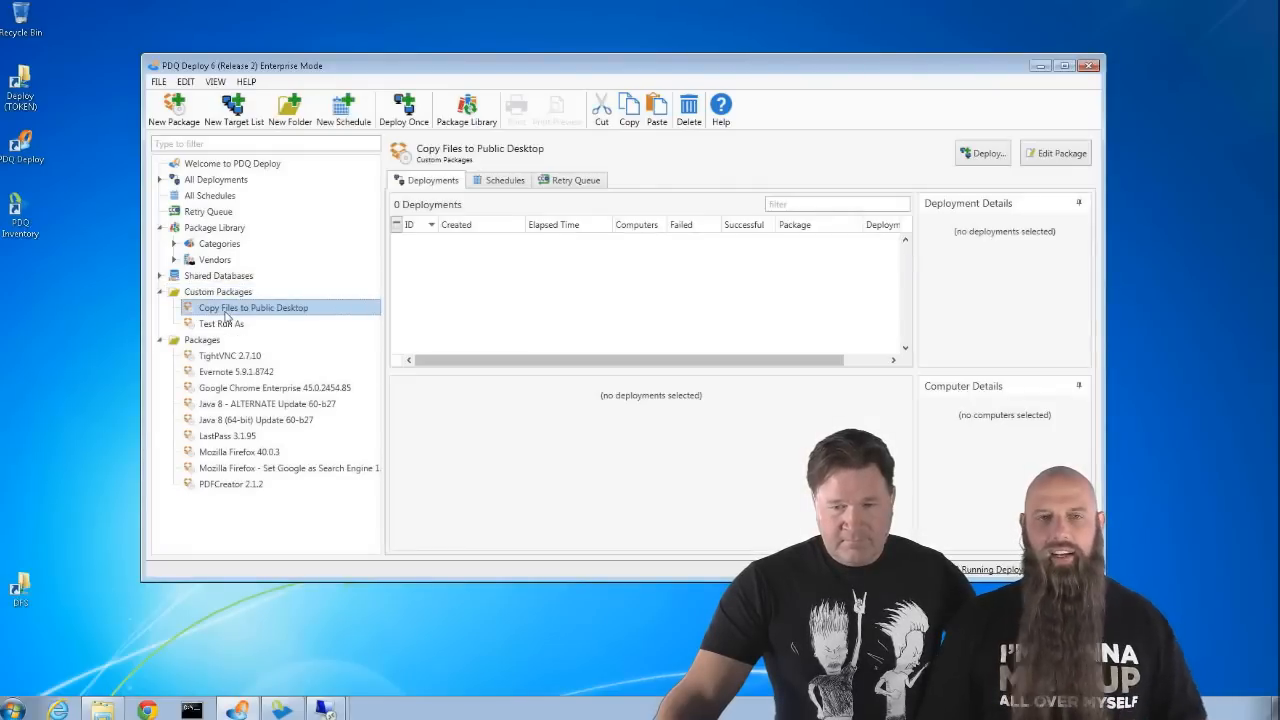
{"action": "double_click", "coordinate": [227, 310]}
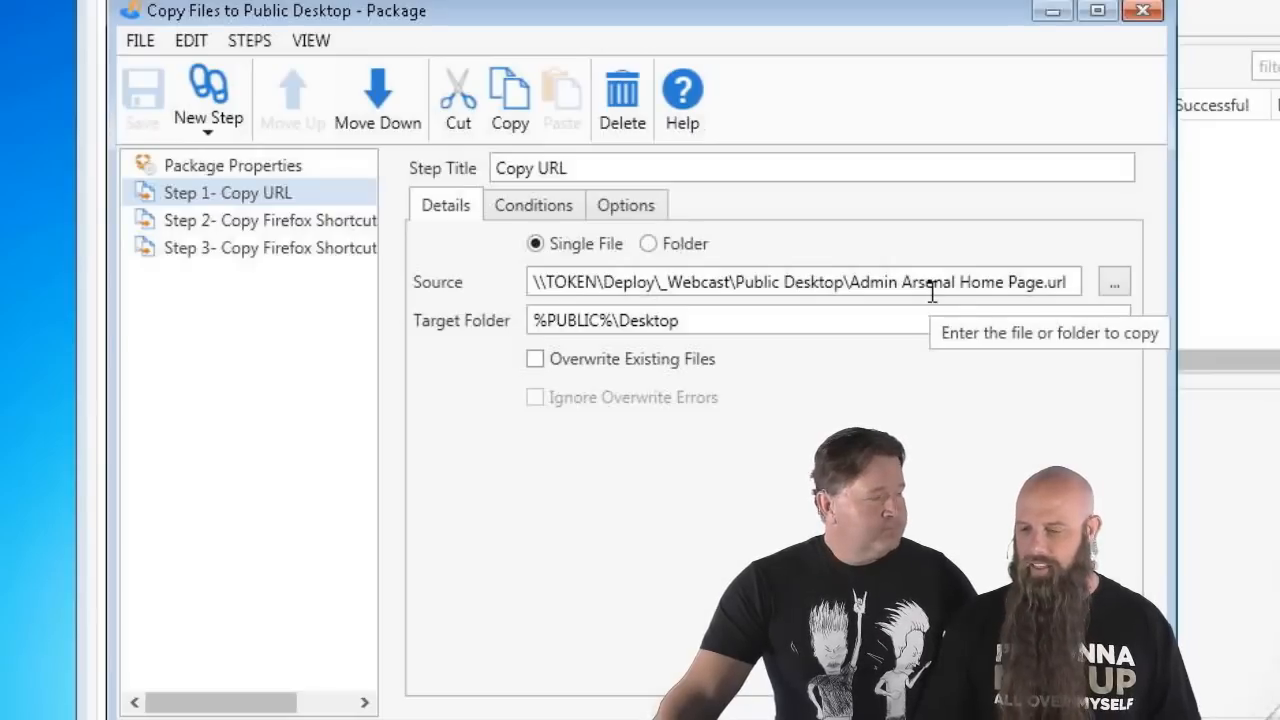
{"action": "left_click", "coordinate": [248, 228]}
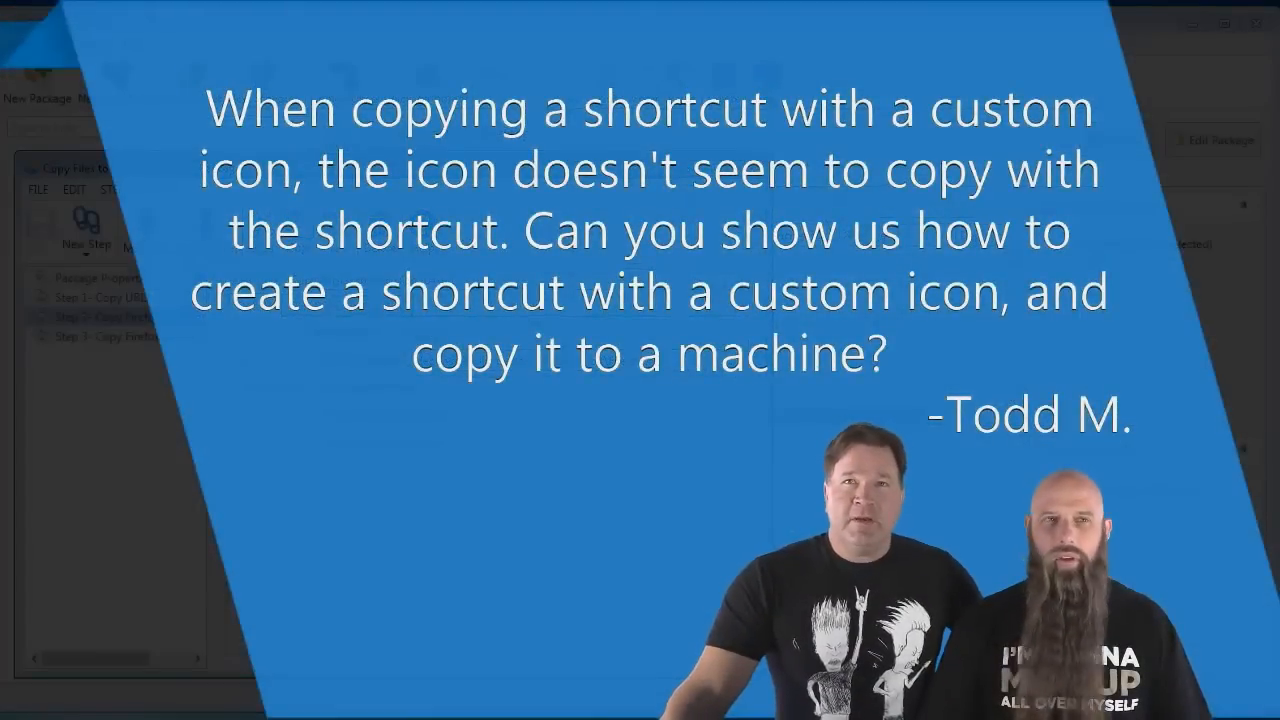
- Close the Copy Files to Public Desktop package editor with Alt+F4
{"action": "key", "text": "alt+F4"}
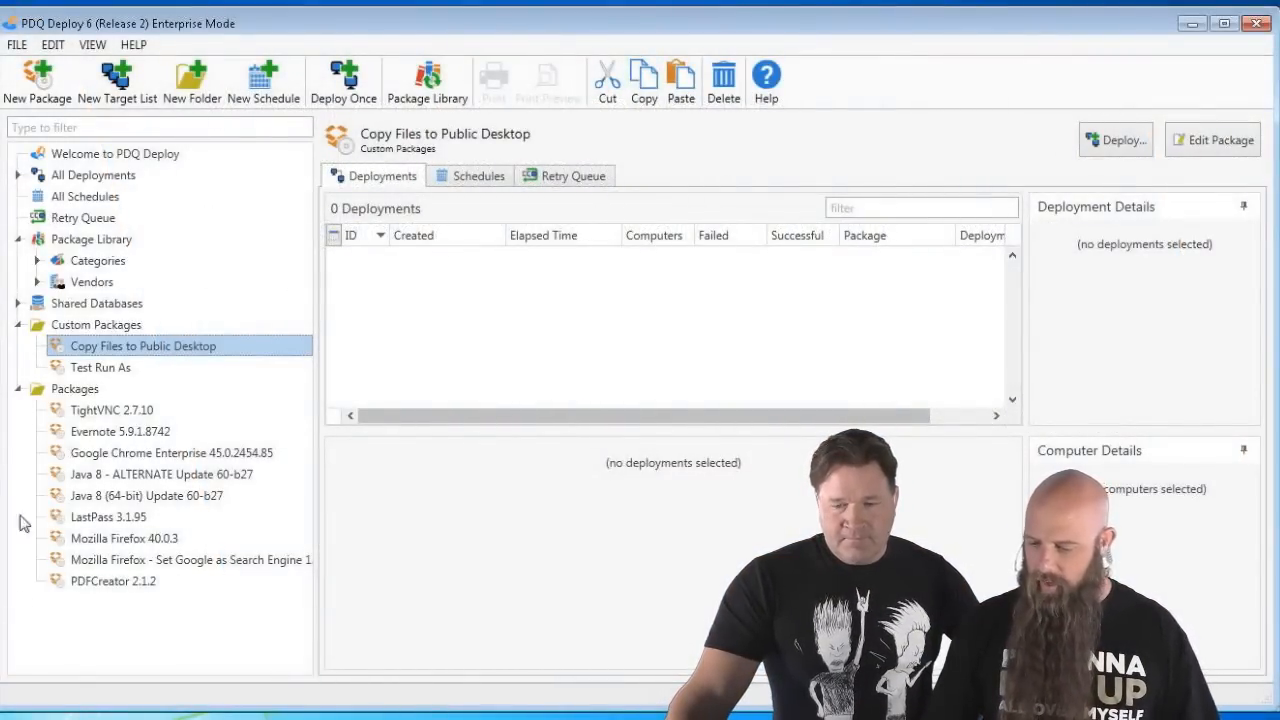
- In PDQ Inventory's Mozilla FireFox (Not Installed) collection, start a Remote Desktop connection to AIKAU
{"action": "left_click", "coordinate": [240, 718]}
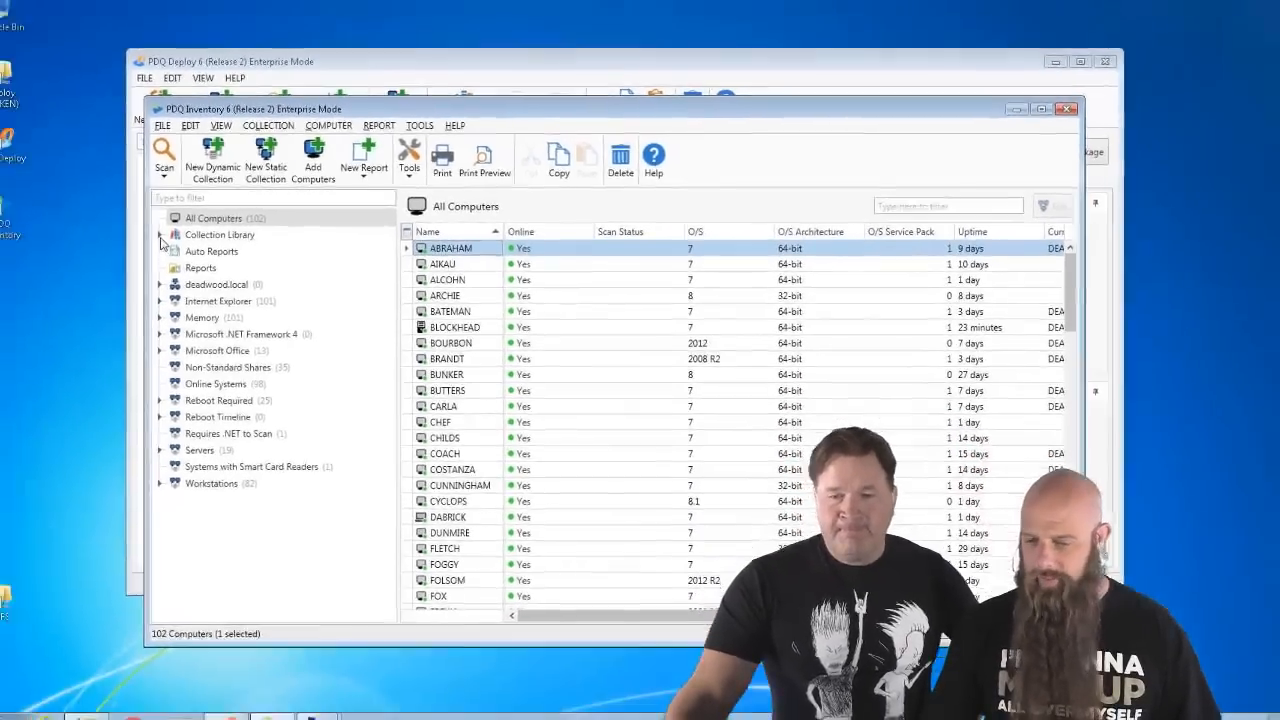
{"action": "left_click", "coordinate": [37, 247]}
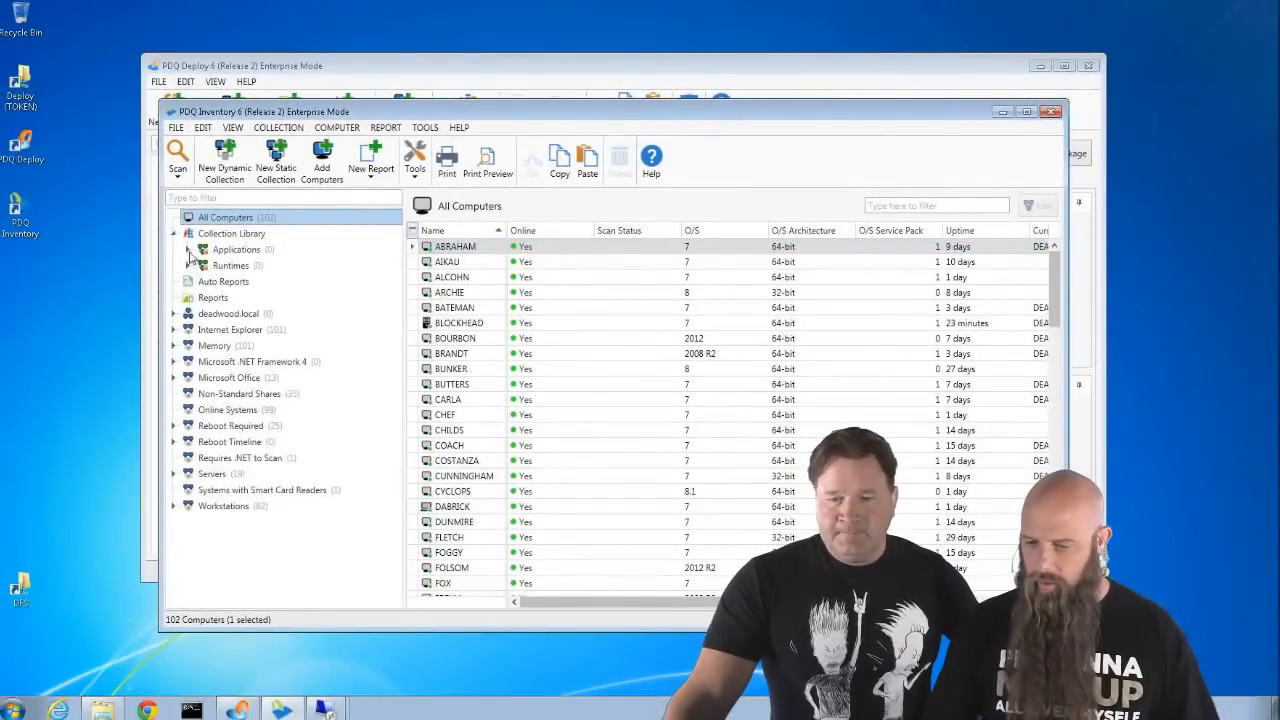
{"action": "left_click", "coordinate": [188, 250]}
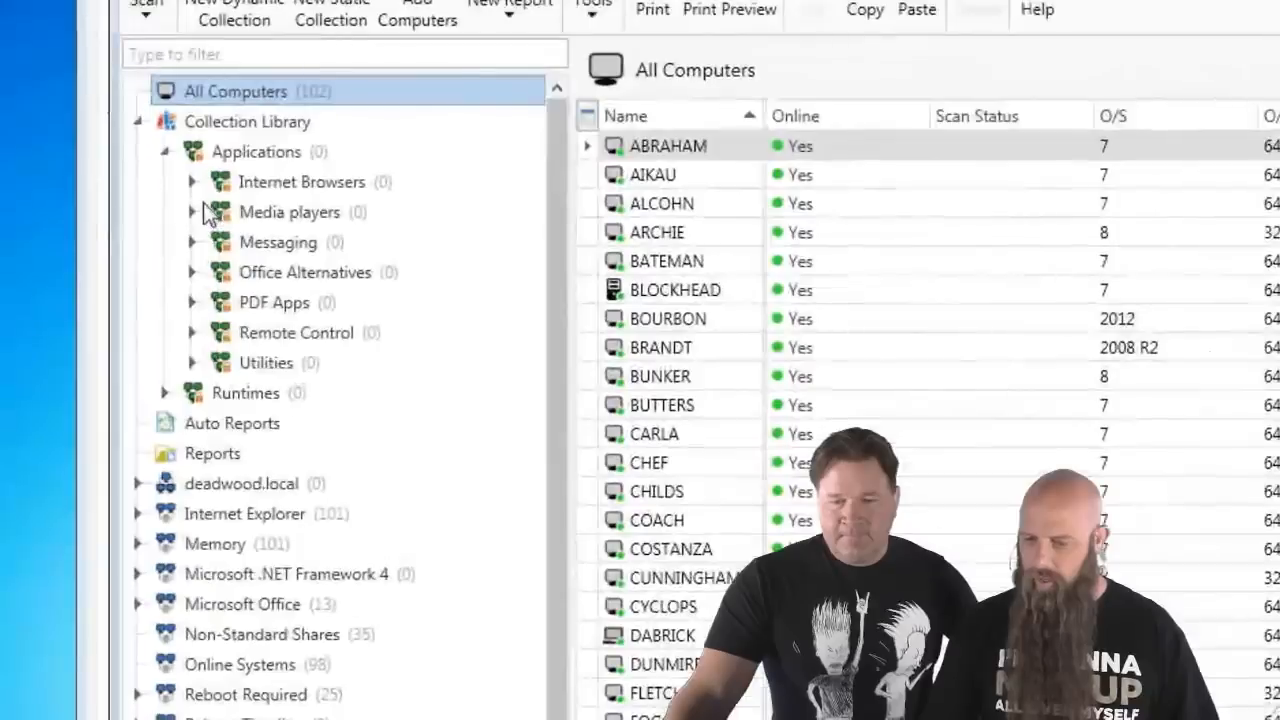
{"action": "left_click", "coordinate": [192, 182]}
{"action": "left_click", "coordinate": [219, 272]}
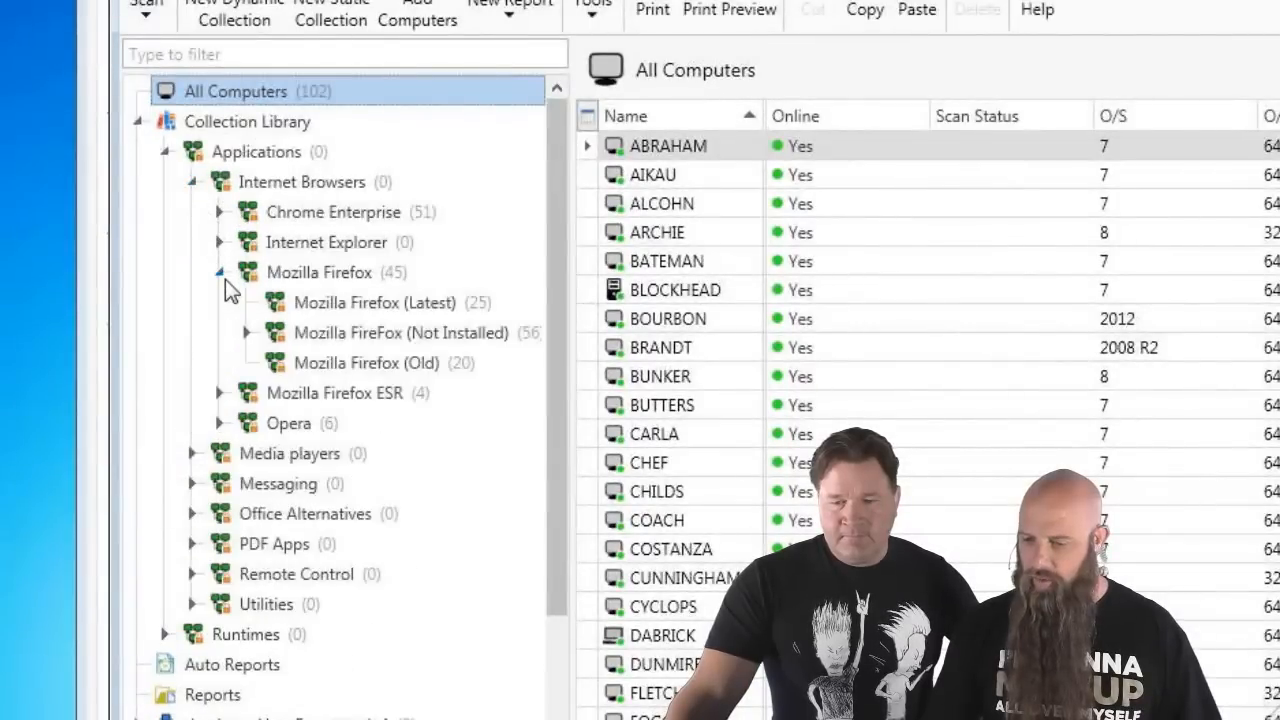
{"action": "left_click", "coordinate": [308, 328]}
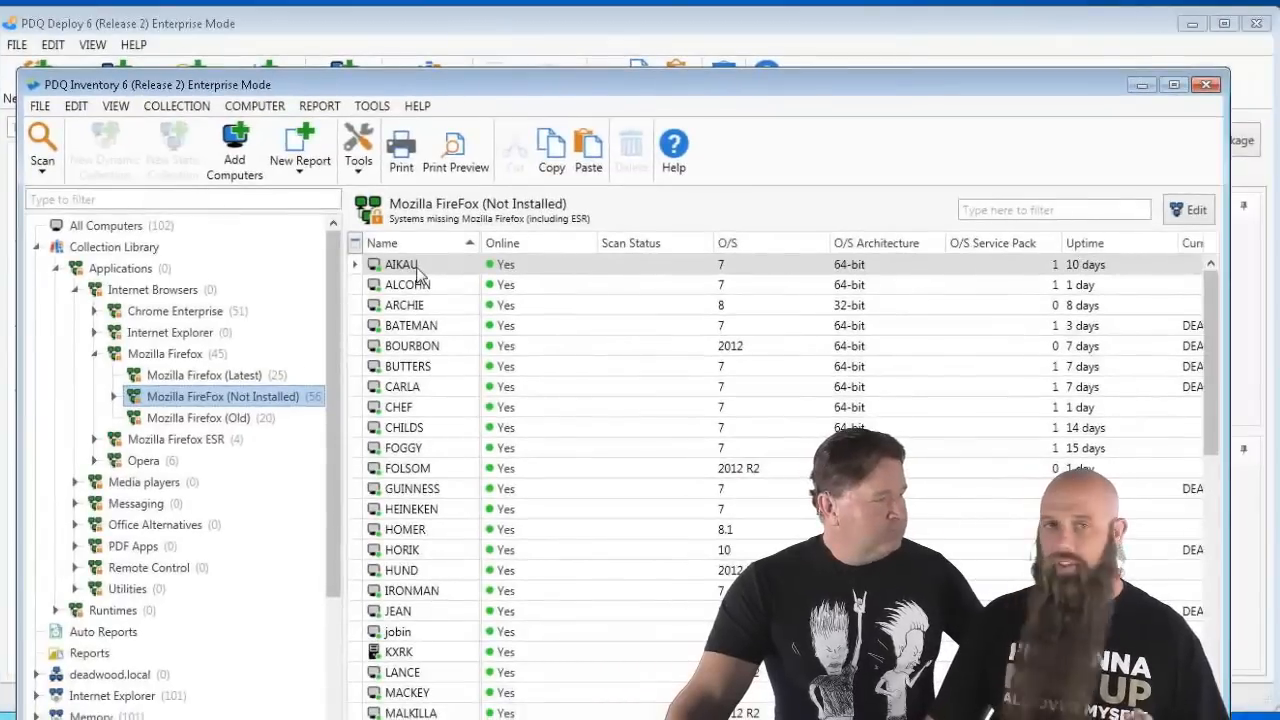
{"action": "left_click", "coordinate": [417, 266]}
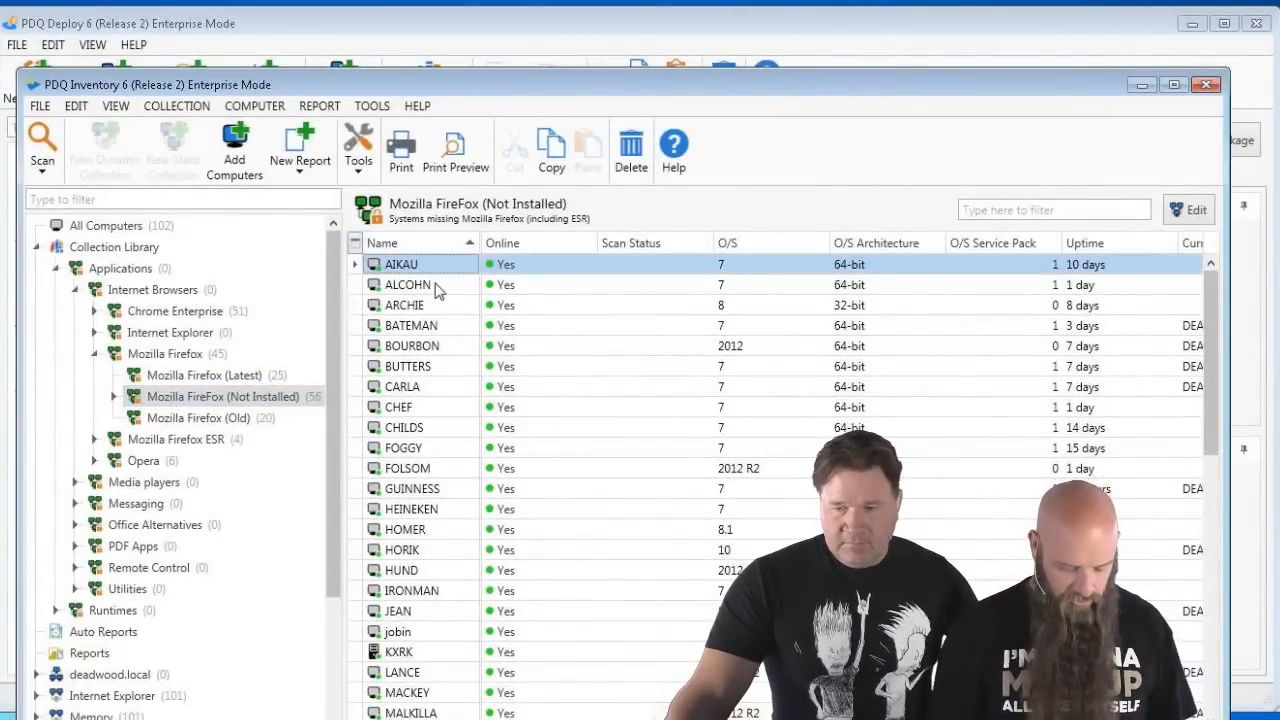
{"action": "key", "text": "ctrl+shift+r"}
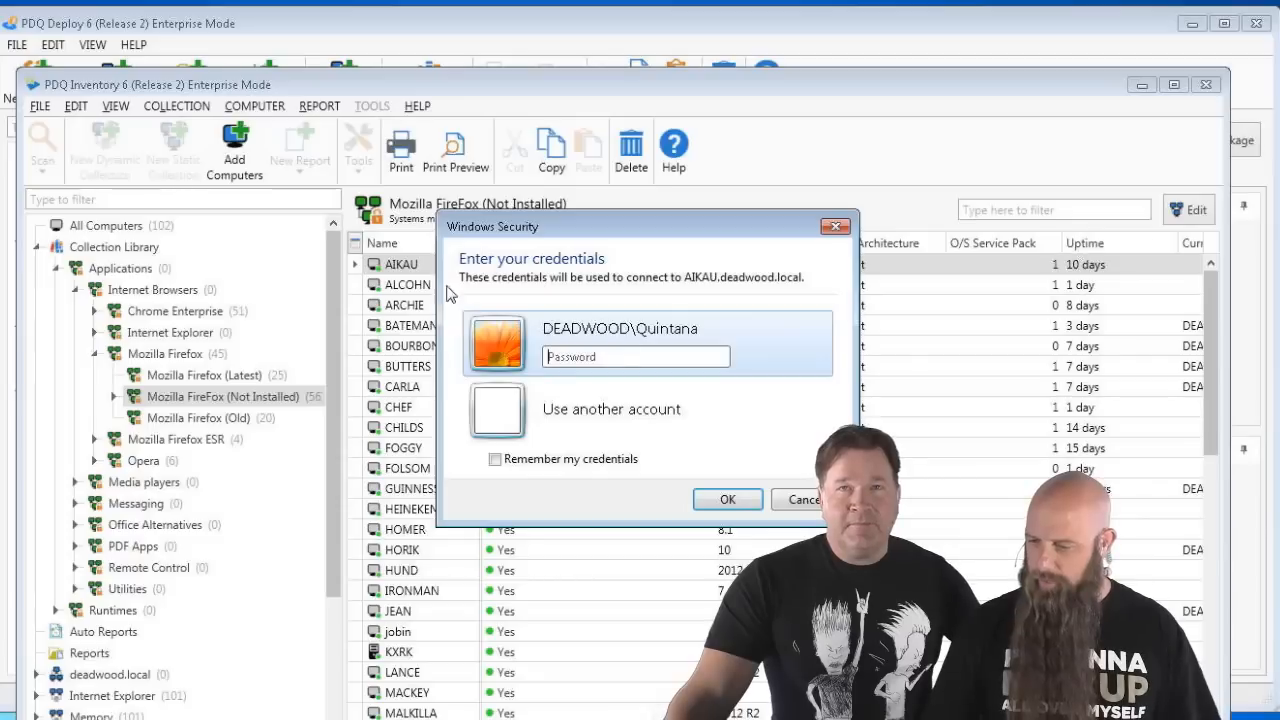
- Connect to AIKAU by signing in with another account's user name and password
{"action": "left_click", "coordinate": [630, 429]}
{"action": "type", "text": "Trixie"}
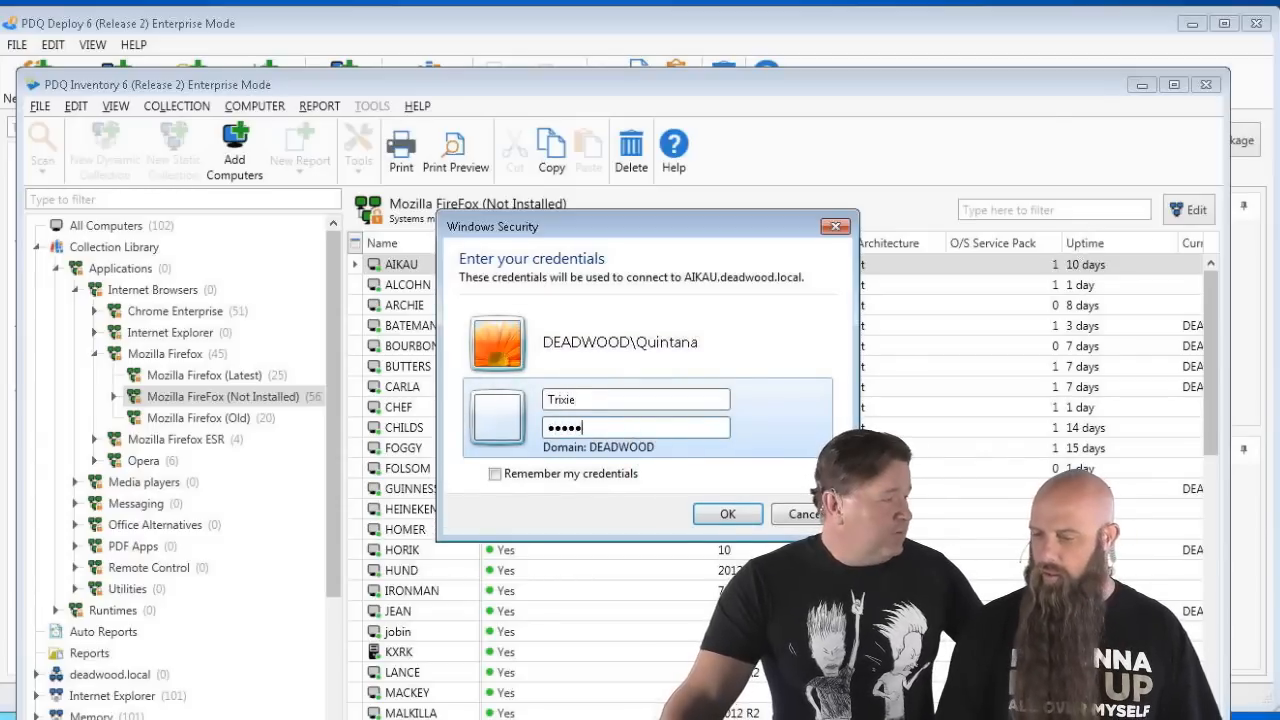
{"action": "key", "text": "BackSpace"}
{"action": "key", "text": "BackSpace"}
{"action": "key", "text": "BackSpace"}
{"action": "key", "text": "BackSpace"}
{"action": "type", "text": "******"}
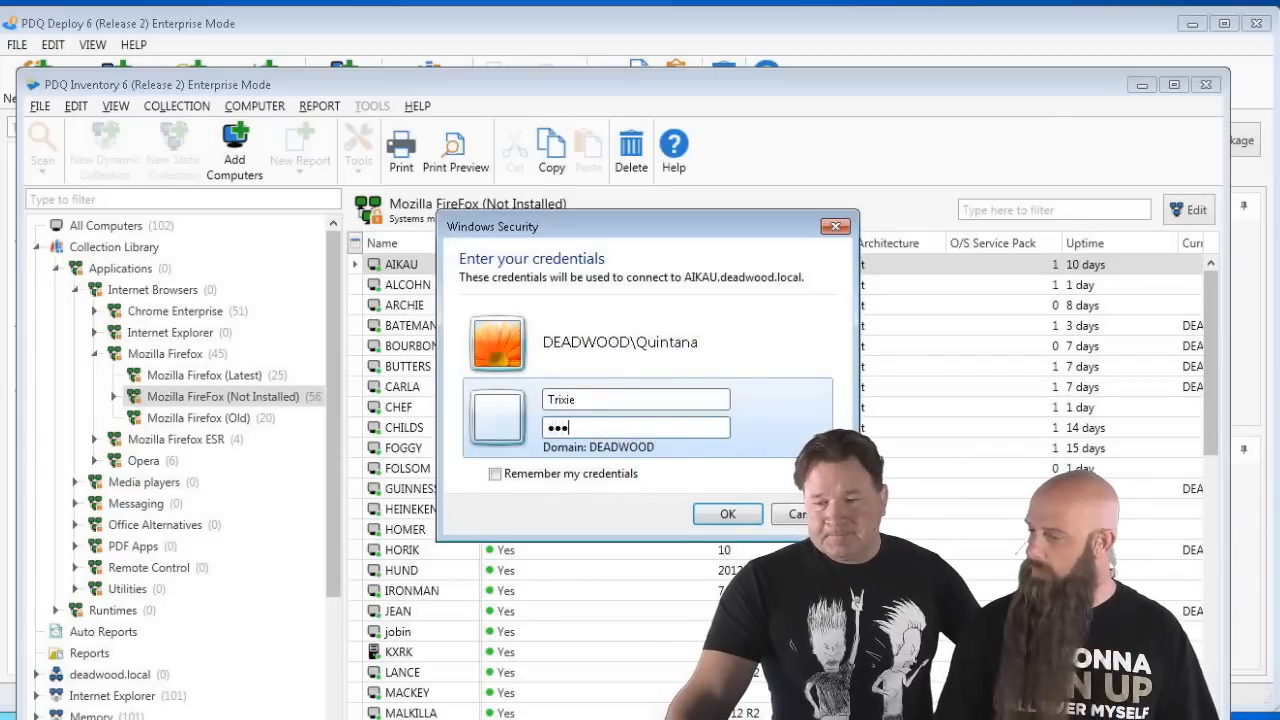
{"action": "key", "text": "Return"}
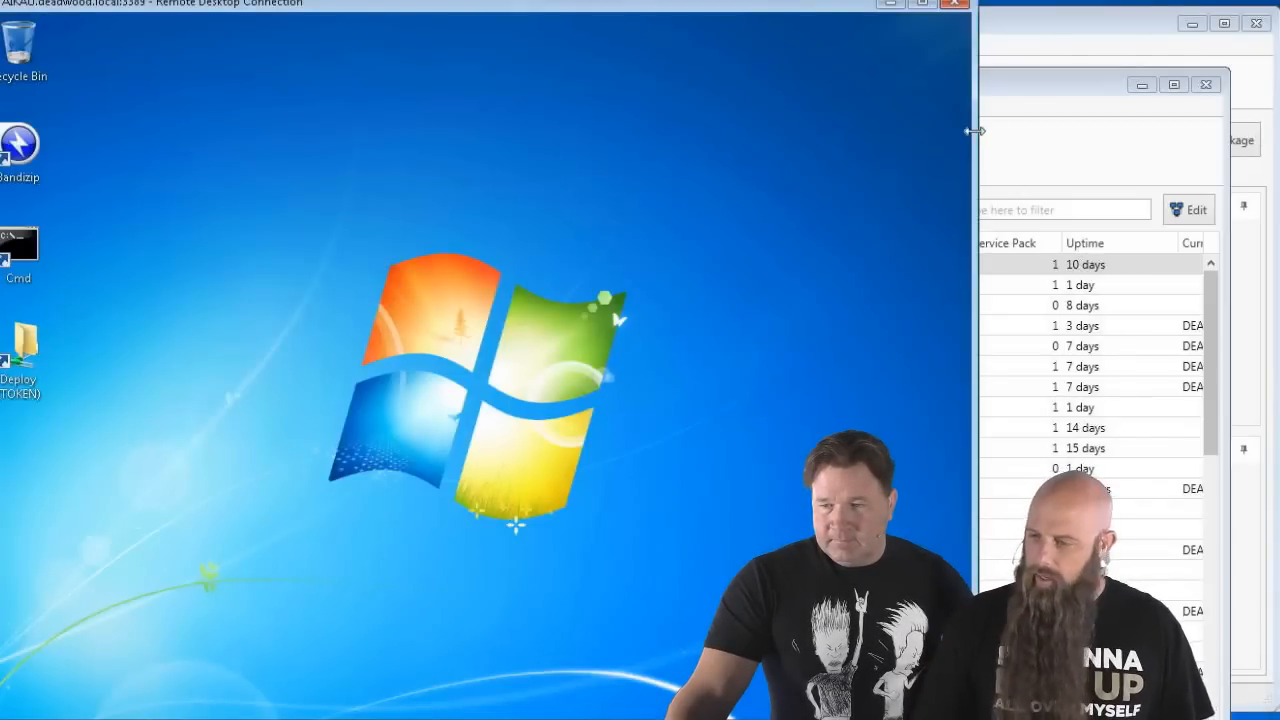
- Minimize PDQ Inventory and bring PDQ Deploy to the front
{"action": "left_click", "coordinate": [1020, 172]}
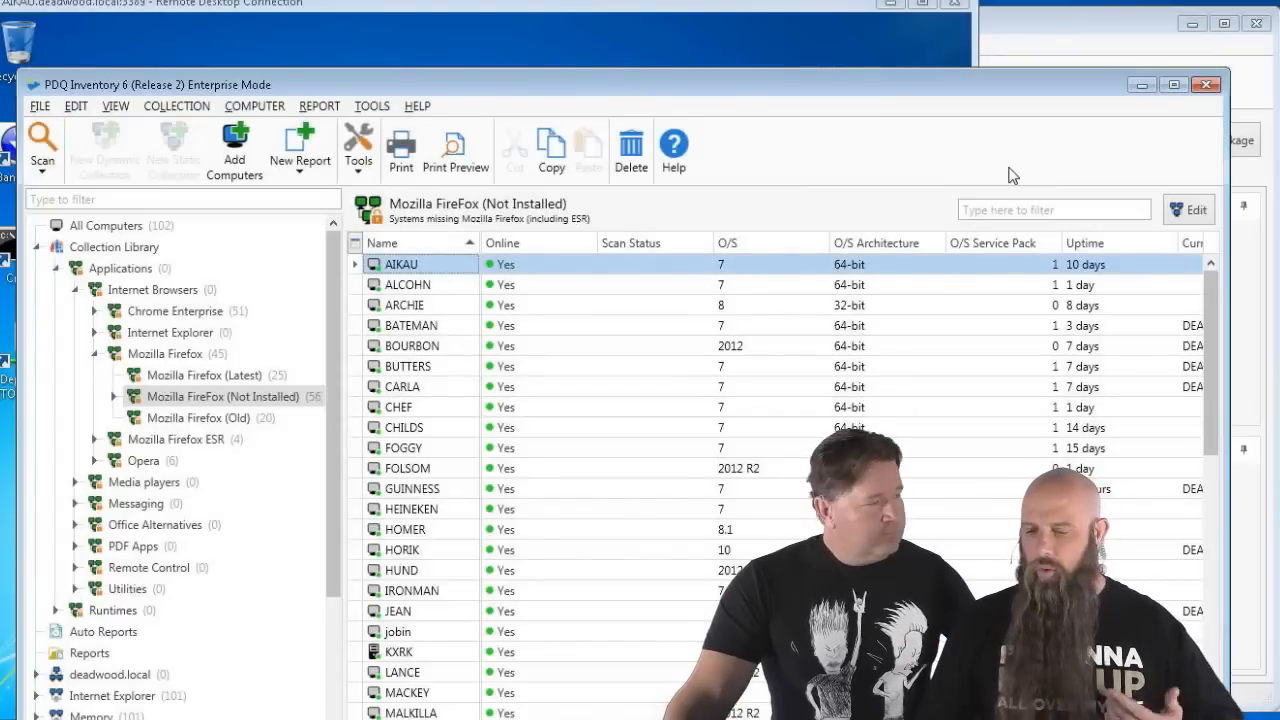
{"action": "left_click", "coordinate": [1141, 84]}
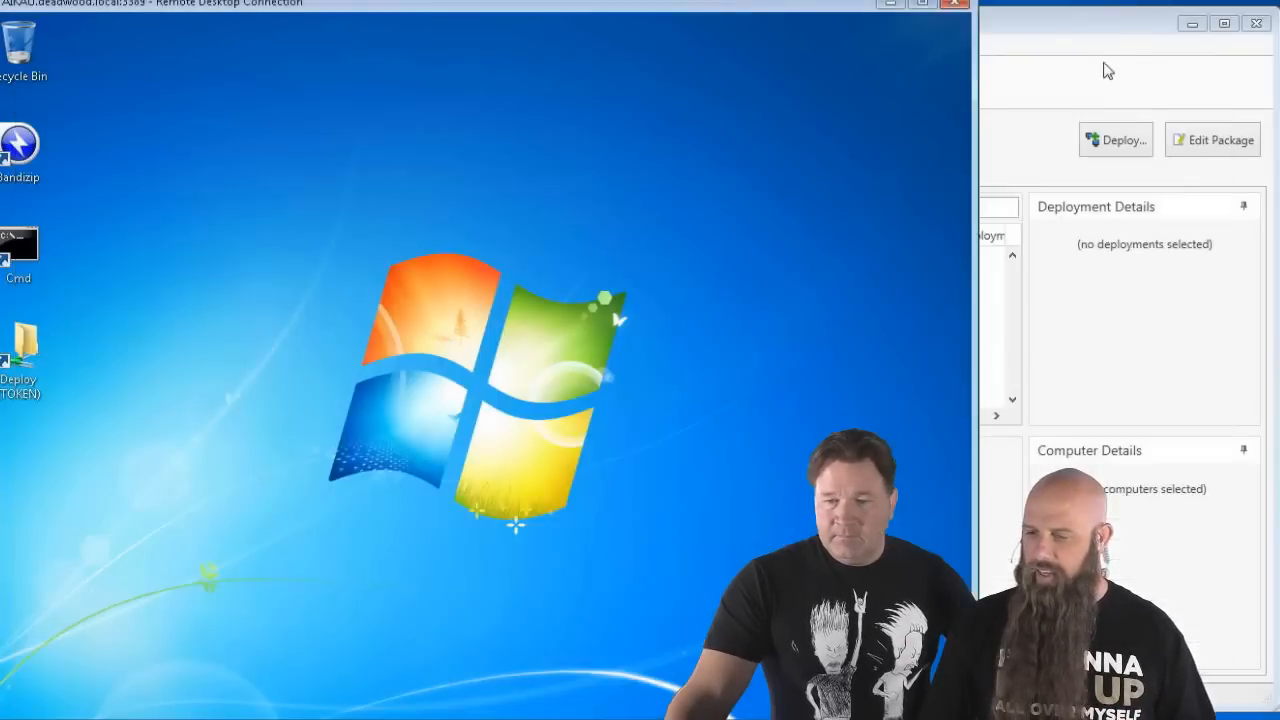
{"action": "left_click", "coordinate": [1103, 66]}
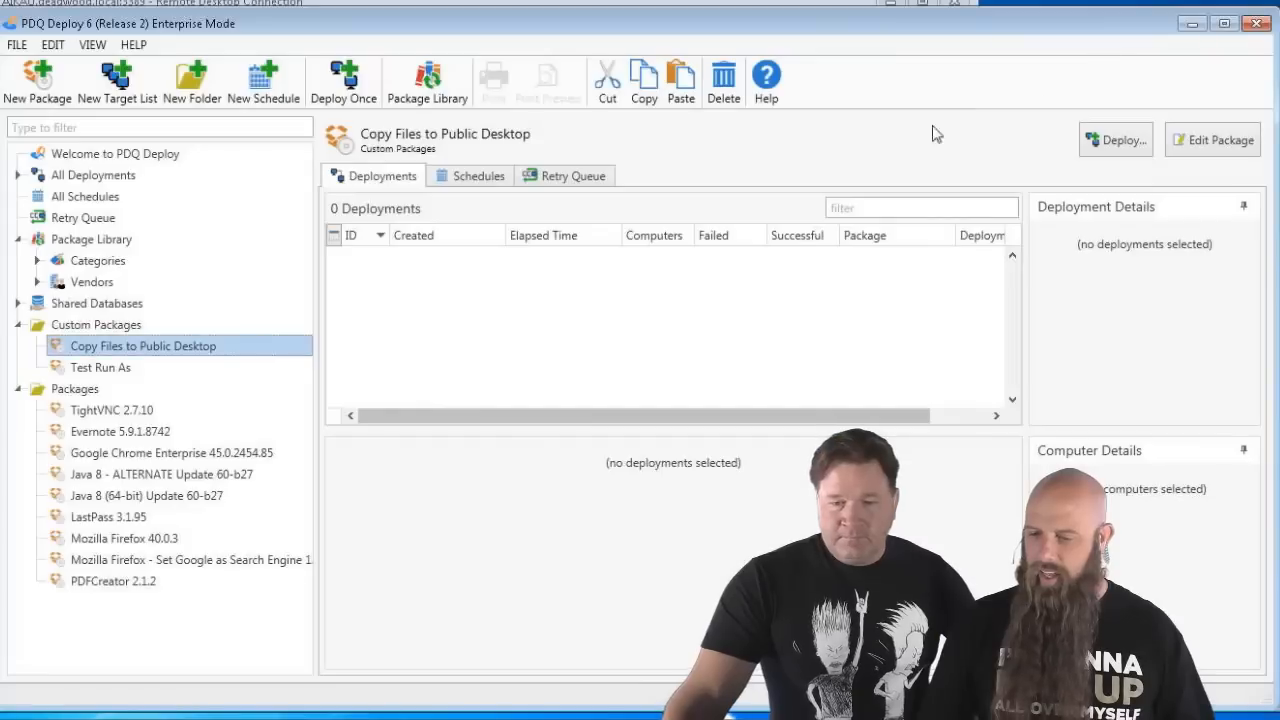
- Reopen Copy Files to Public Desktop for editing and view the Step 1 Copy URL details
{"action": "double_click", "coordinate": [102, 347]}
{"action": "left_click", "coordinate": [95, 298]}
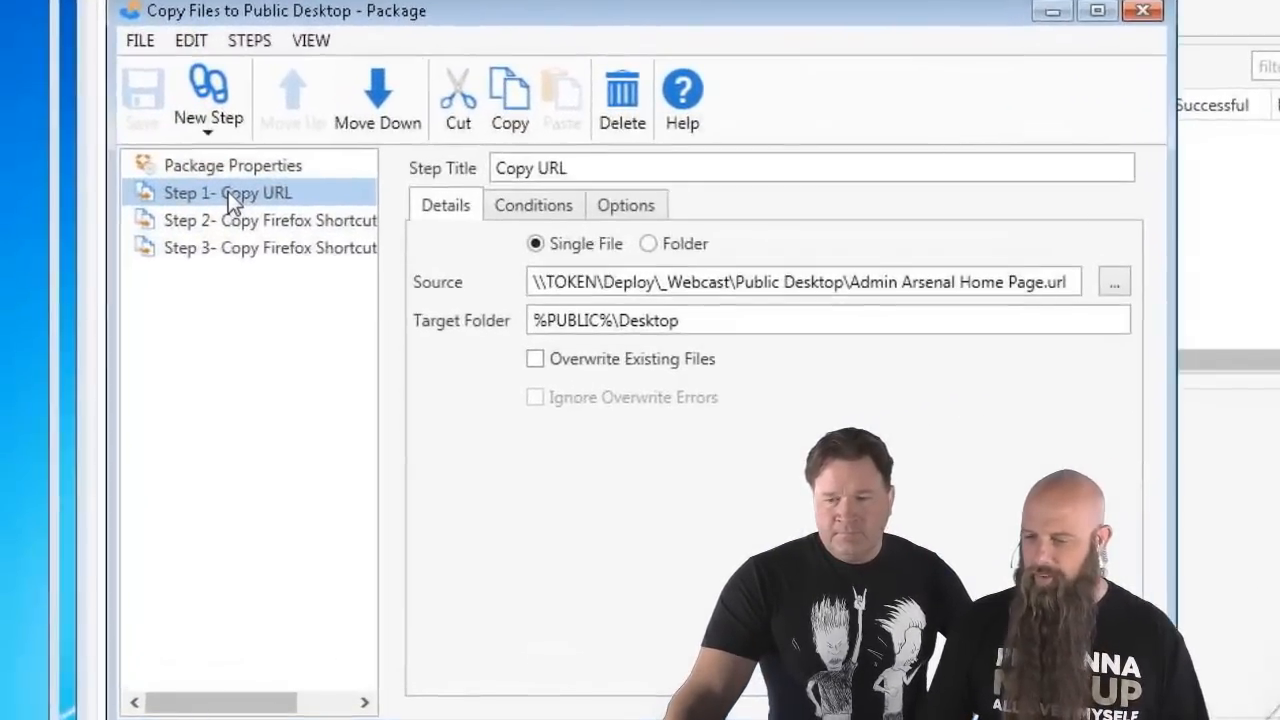
{"action": "left_click", "coordinate": [176, 337], "text": "ctrl"}
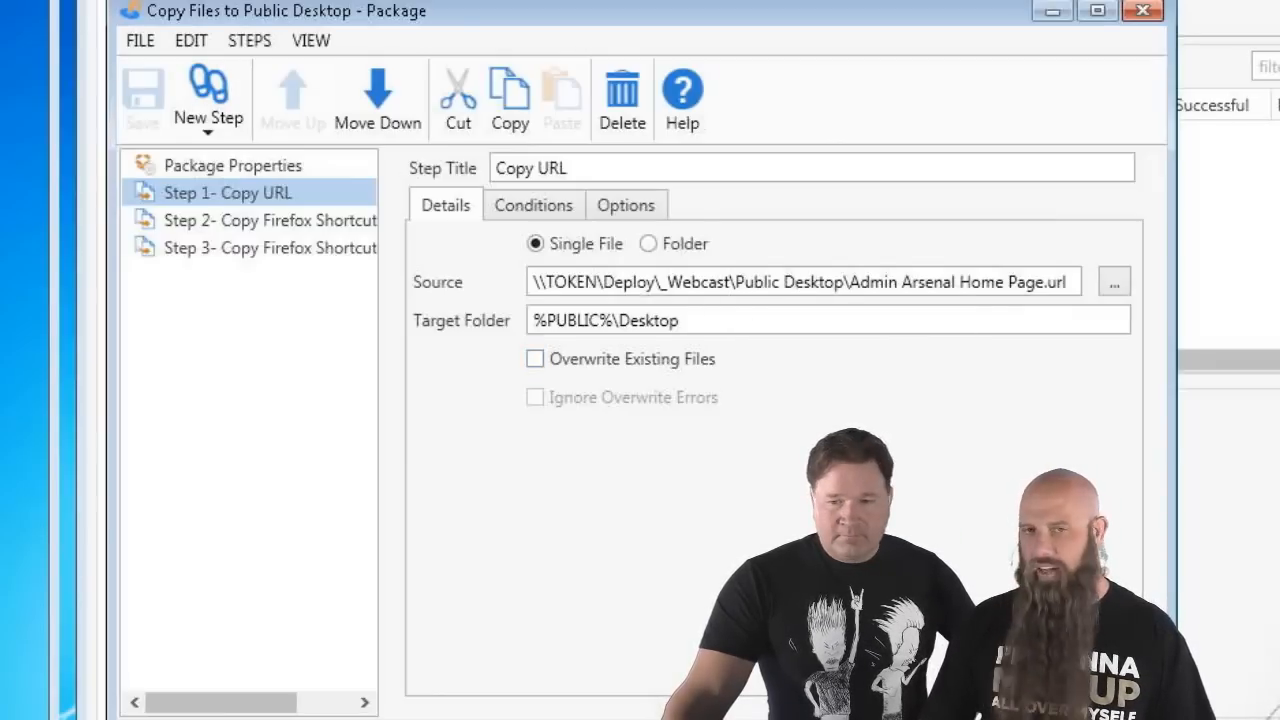
- Open the Deploy share's _WebCast > Public Desktop folder and check the home page shortcut's properties
{"action": "left_click", "coordinate": [1114, 282]}
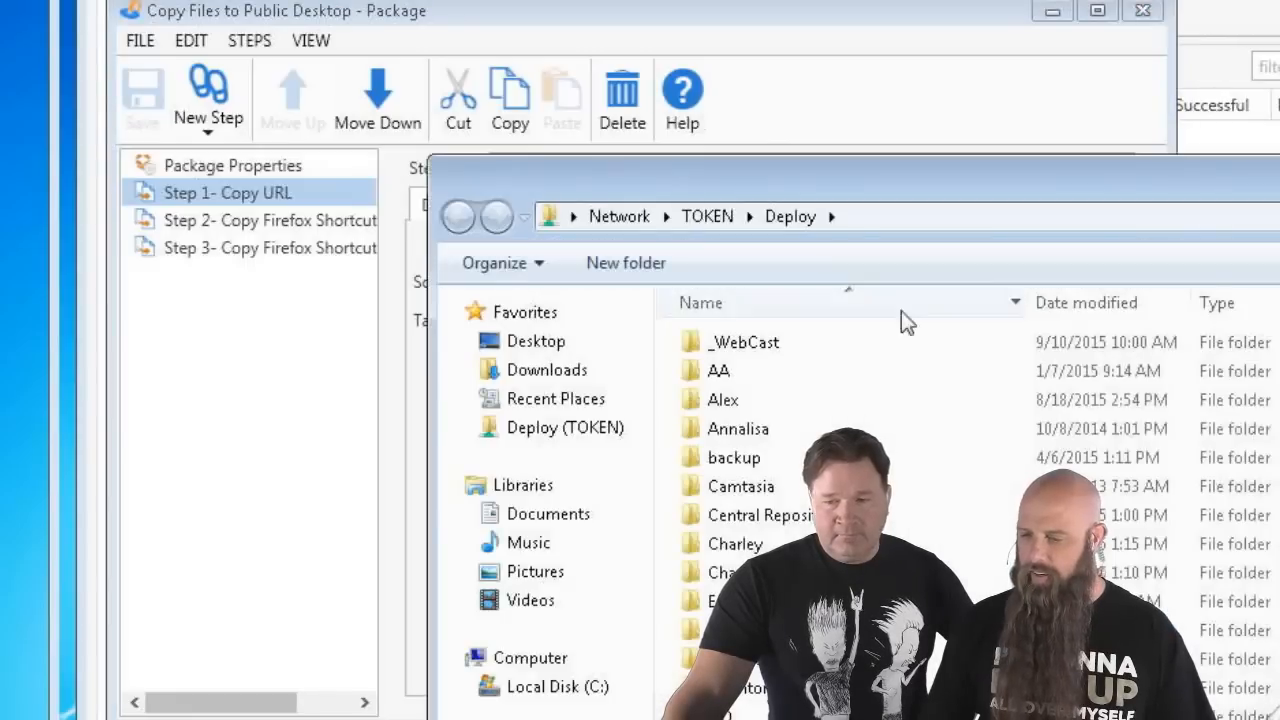
{"action": "double_click", "coordinate": [700, 340]}
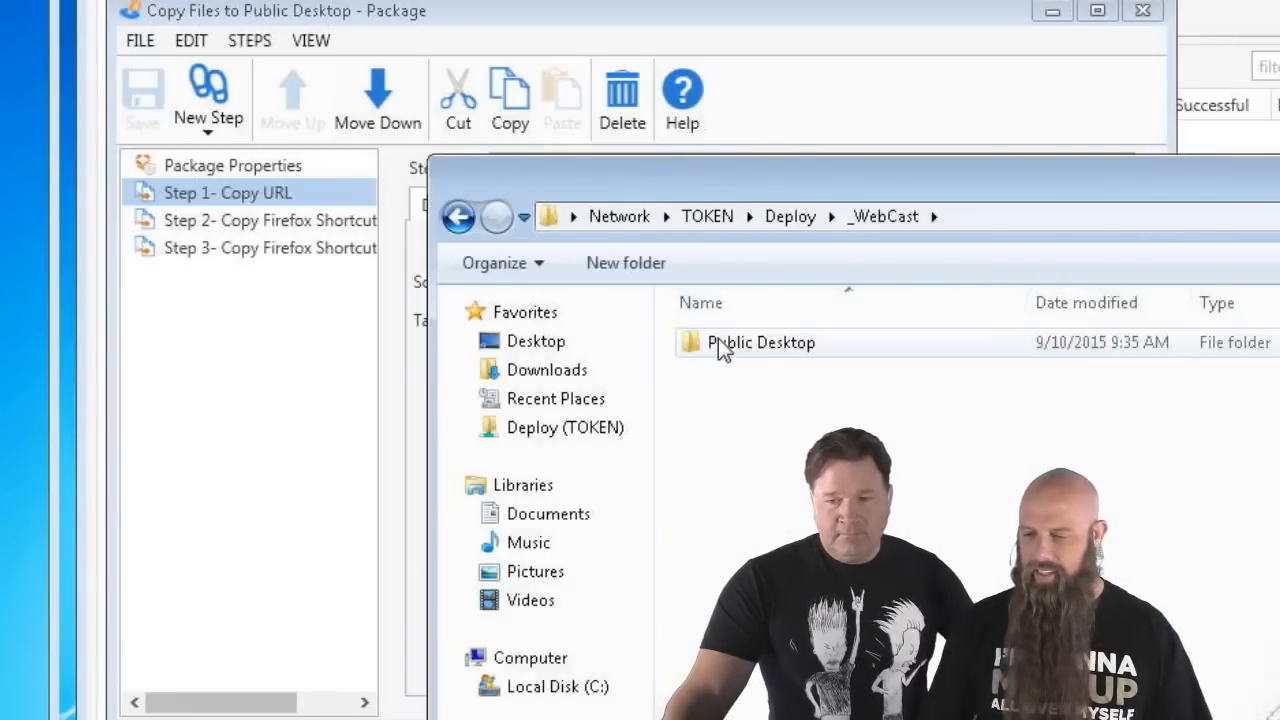
{"action": "double_click", "coordinate": [718, 340]}
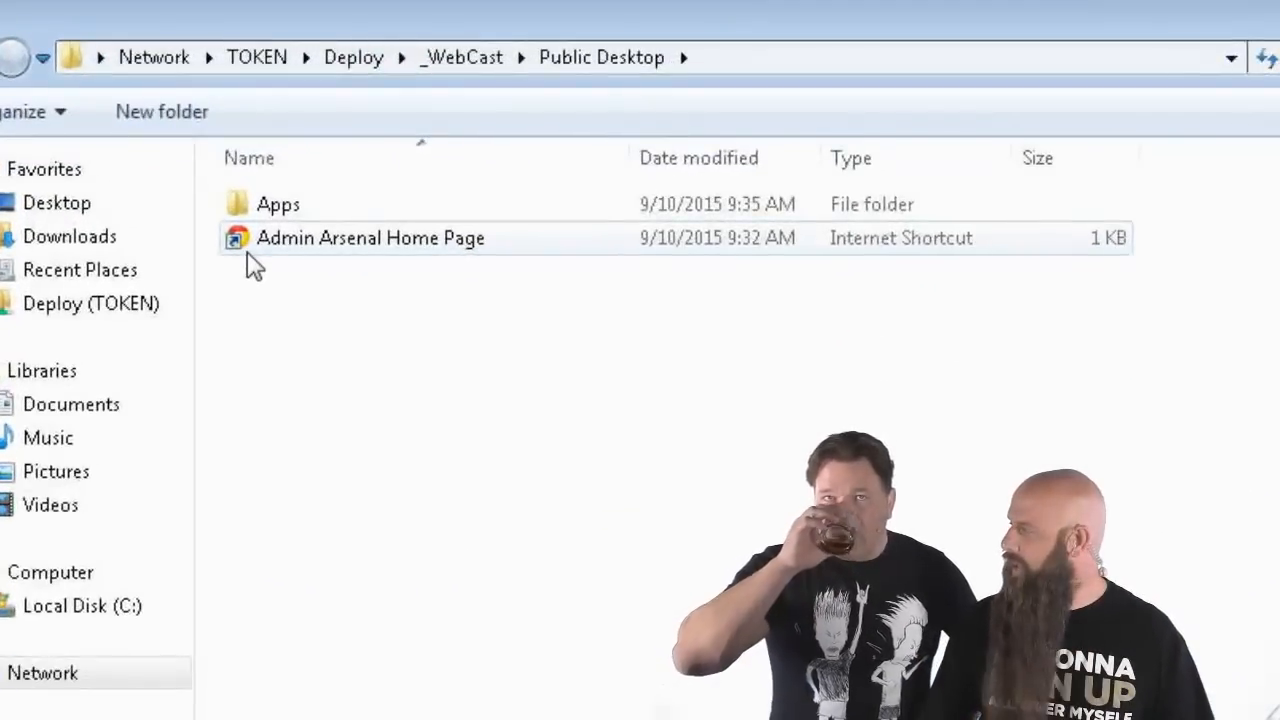
{"action": "right_click", "coordinate": [257, 252]}
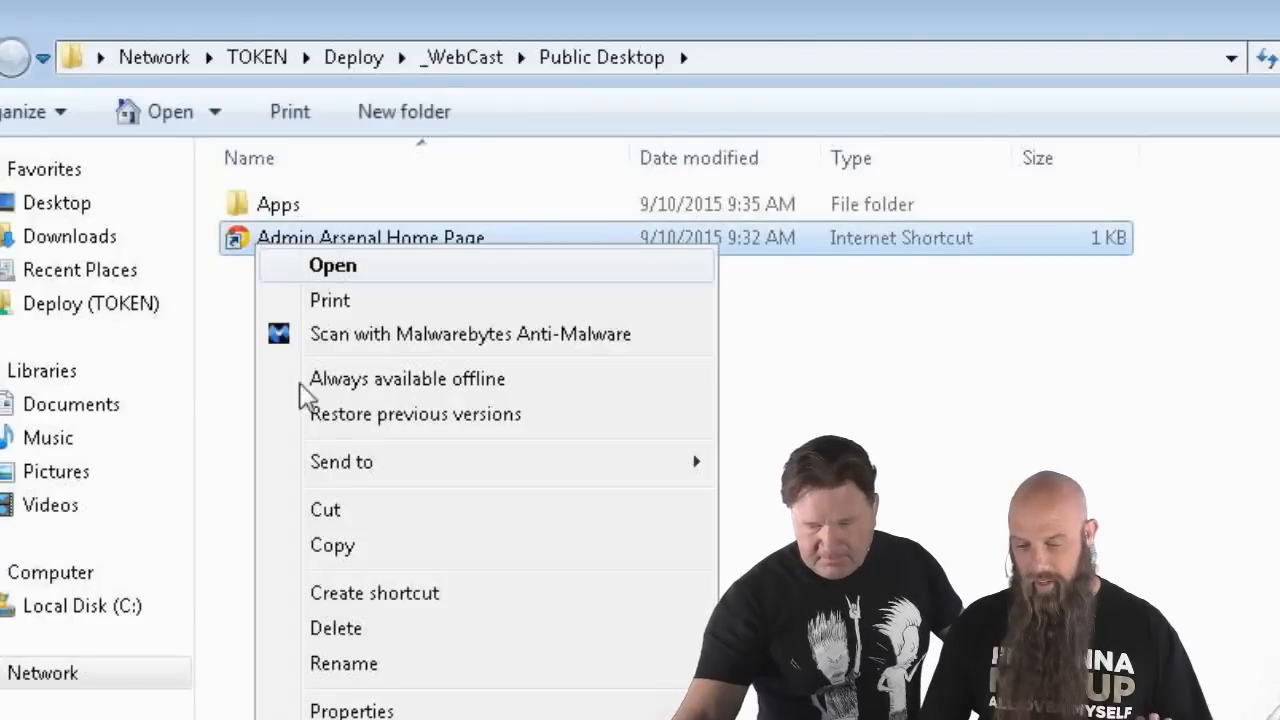
{"action": "left_click", "coordinate": [343, 706]}
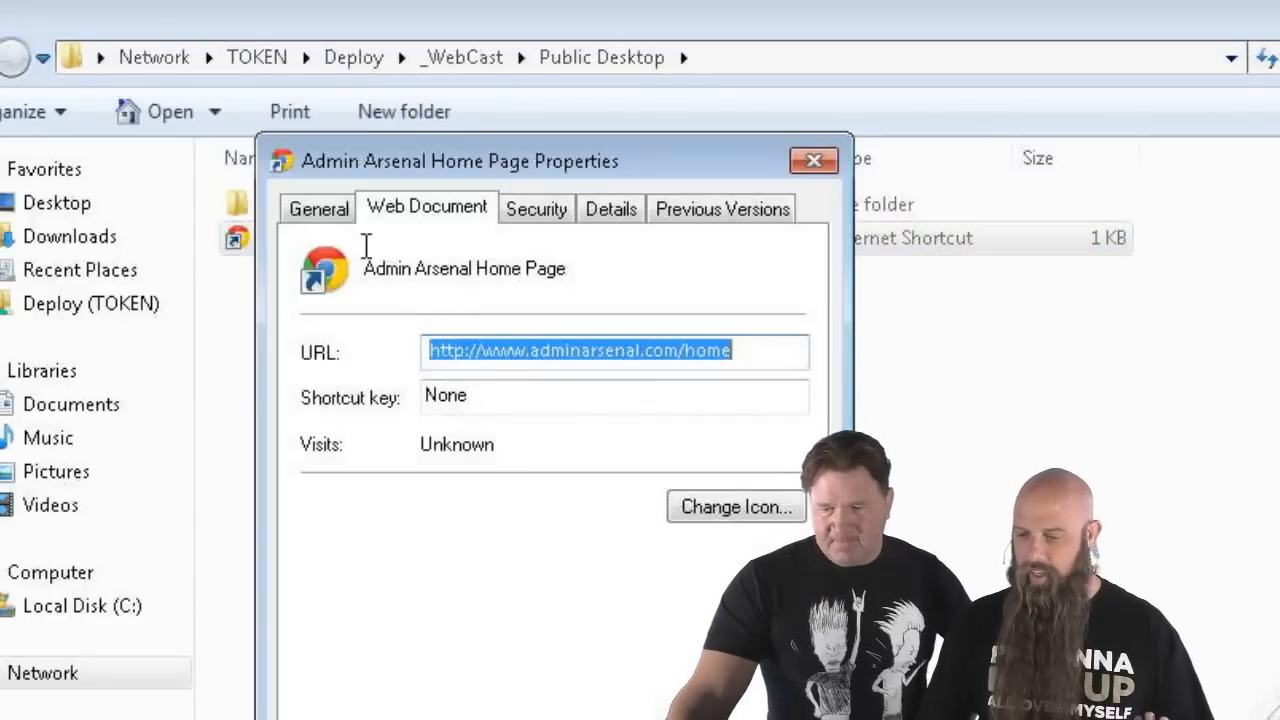
{"action": "left_click", "coordinate": [328, 216]}
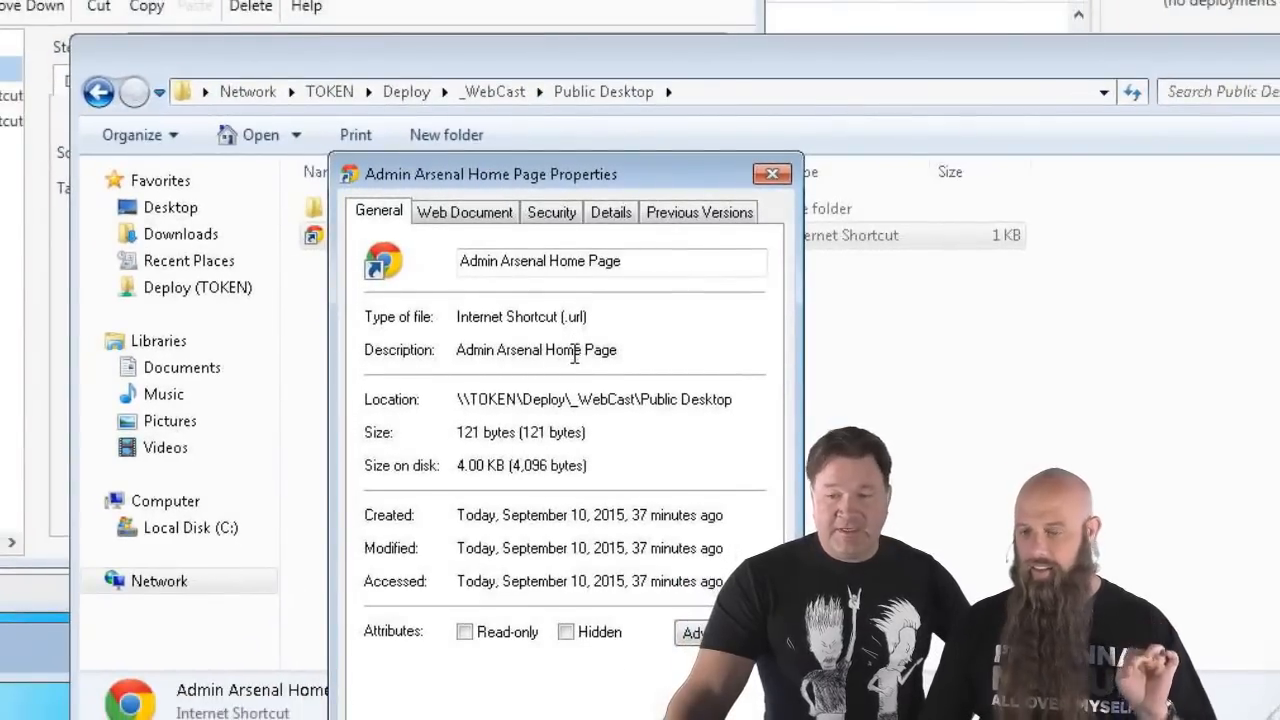
{"action": "key", "text": "Escape"}
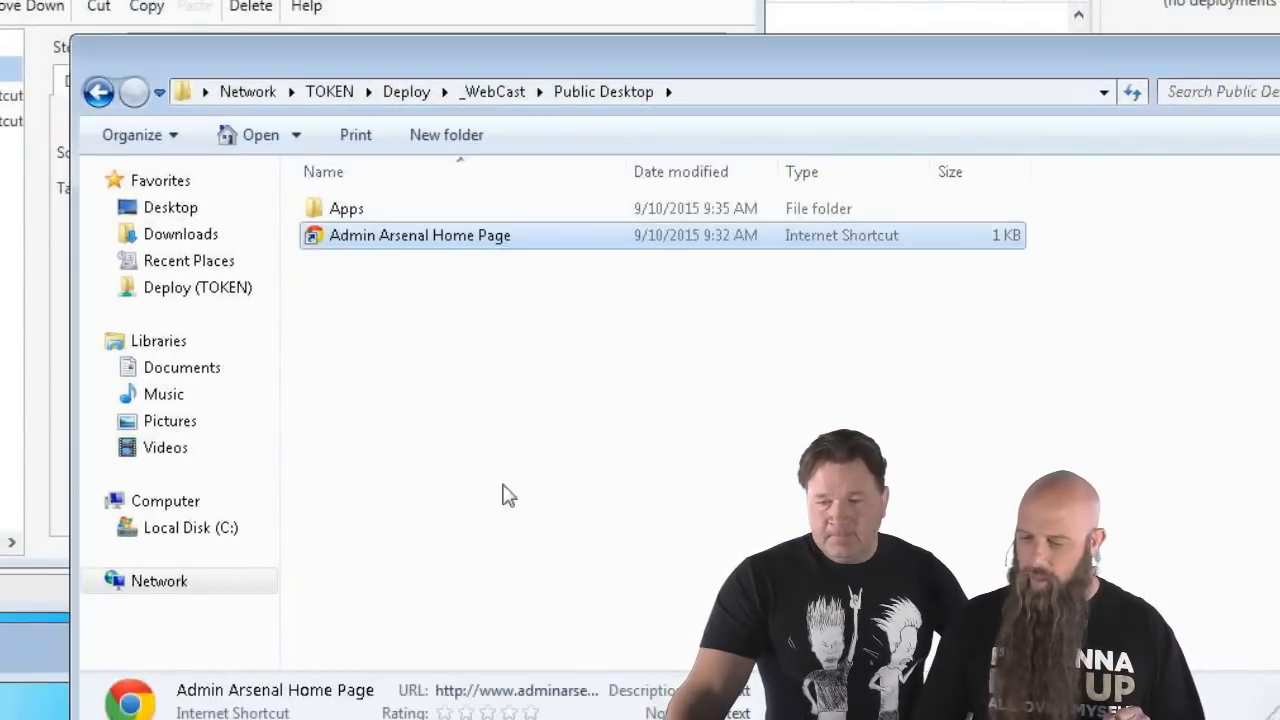
- Check the Firefox shortcuts in the Apps 32-bit and 64-bit folders, then close Explorer
{"action": "double_click", "coordinate": [335, 208]}
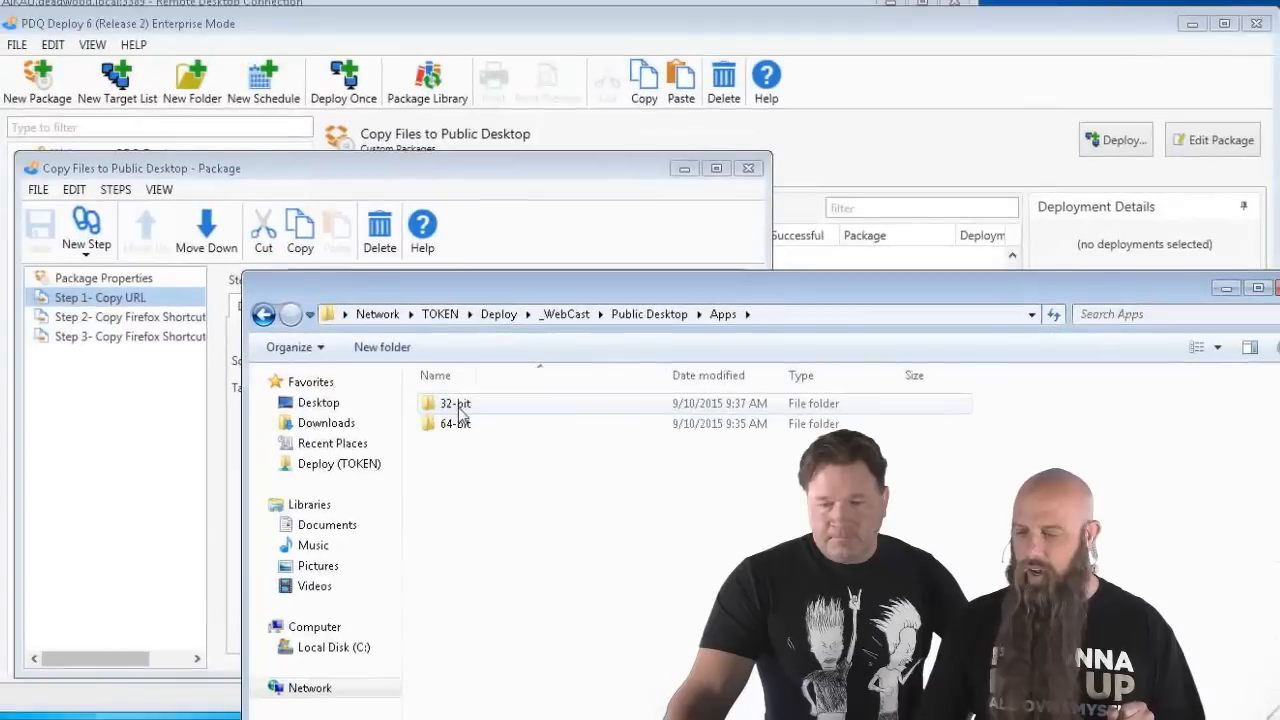
{"action": "double_click", "coordinate": [458, 405]}
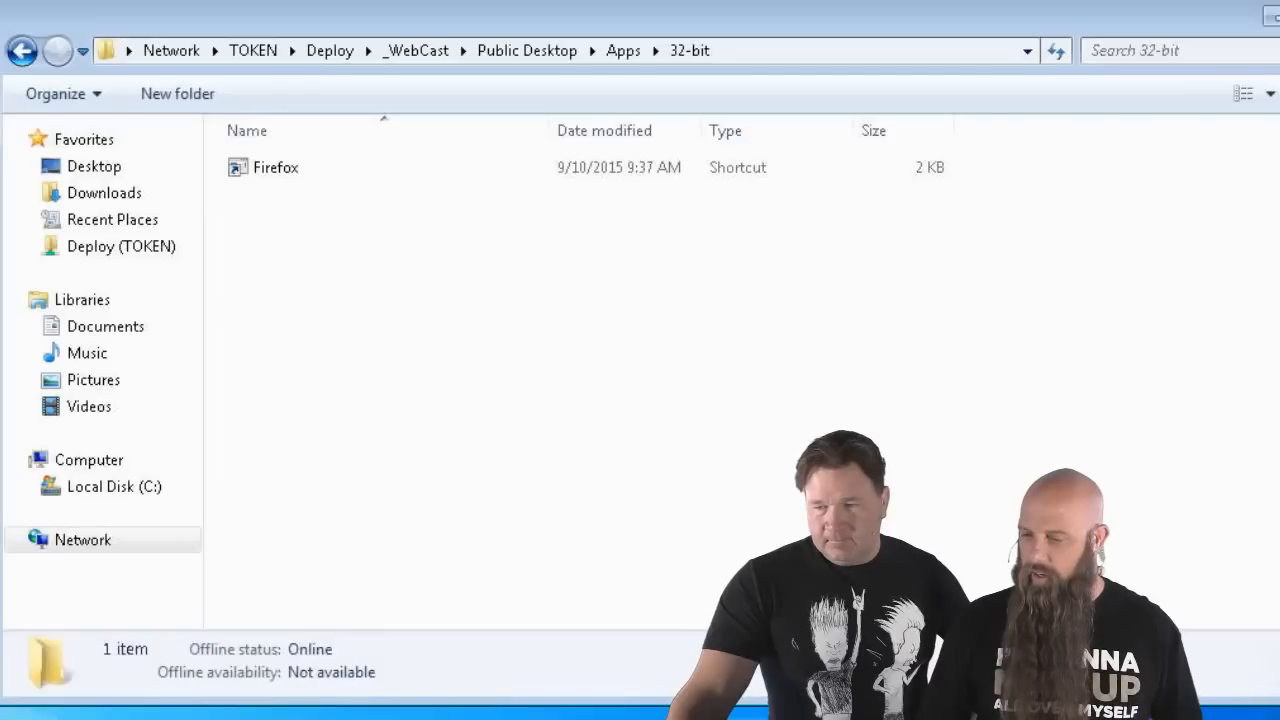
{"action": "left_click", "coordinate": [620, 51]}
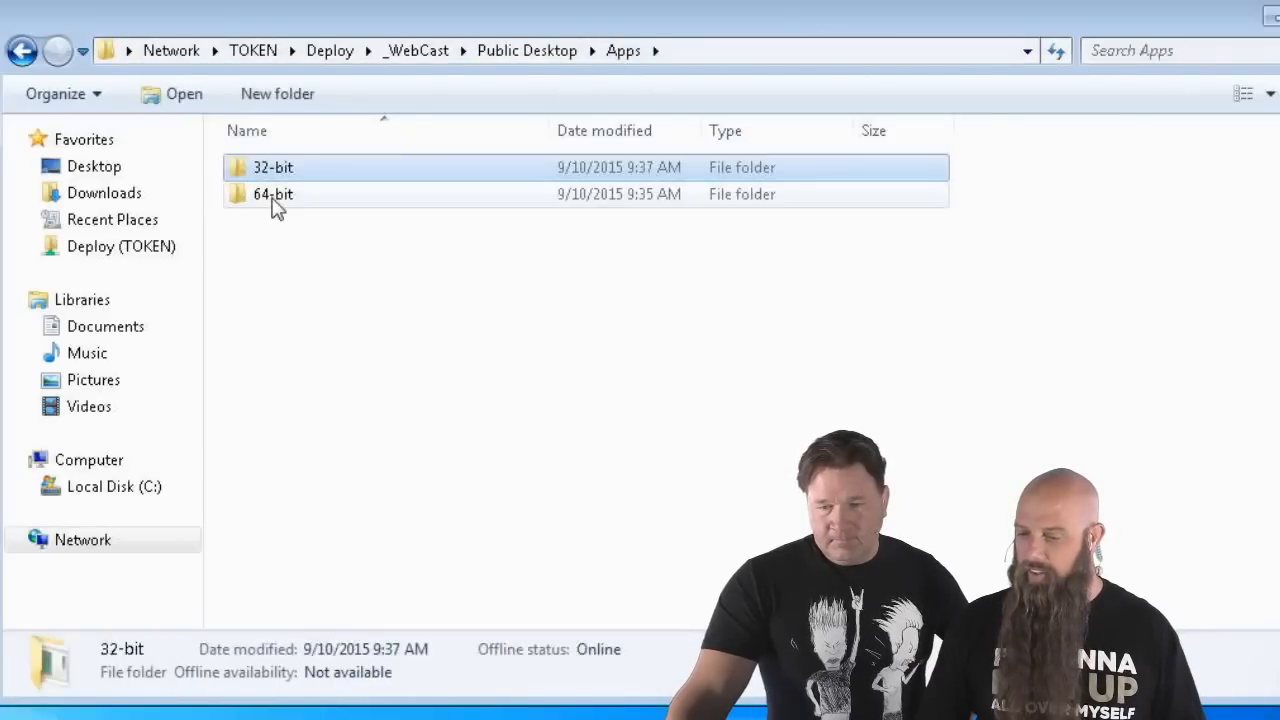
{"action": "double_click", "coordinate": [273, 200]}
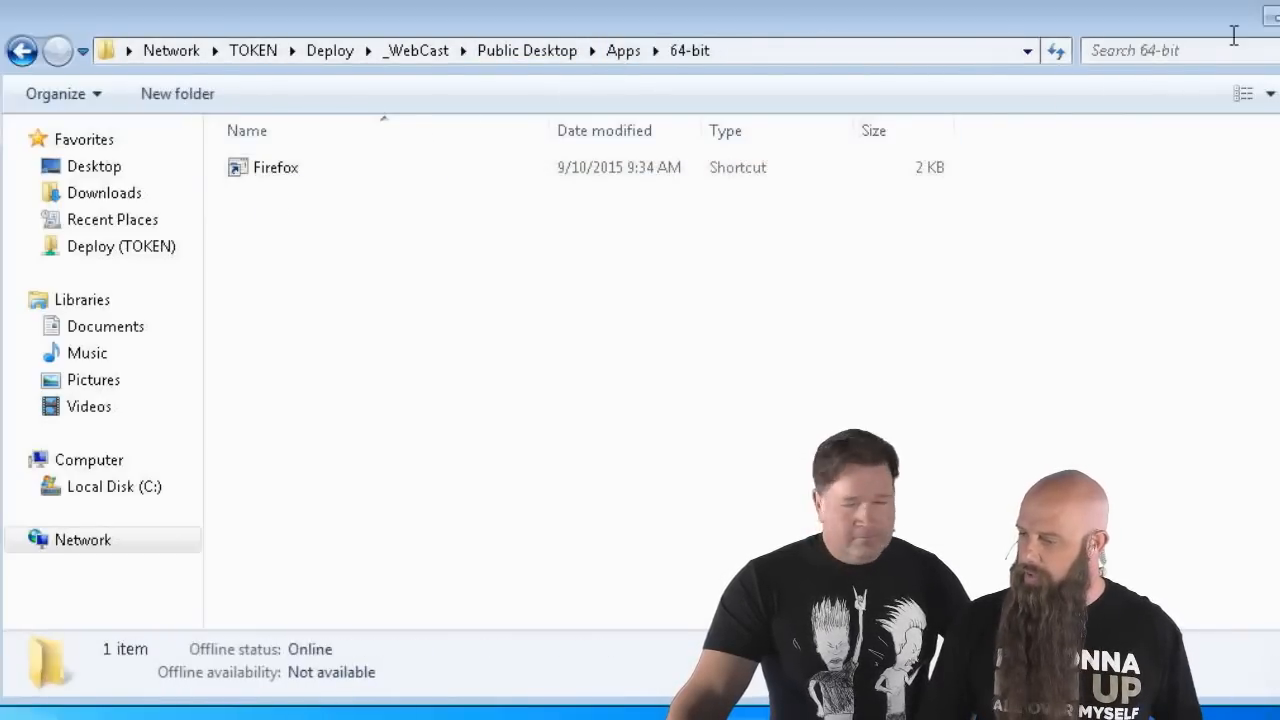
{"action": "left_click", "coordinate": [1277, 16]}
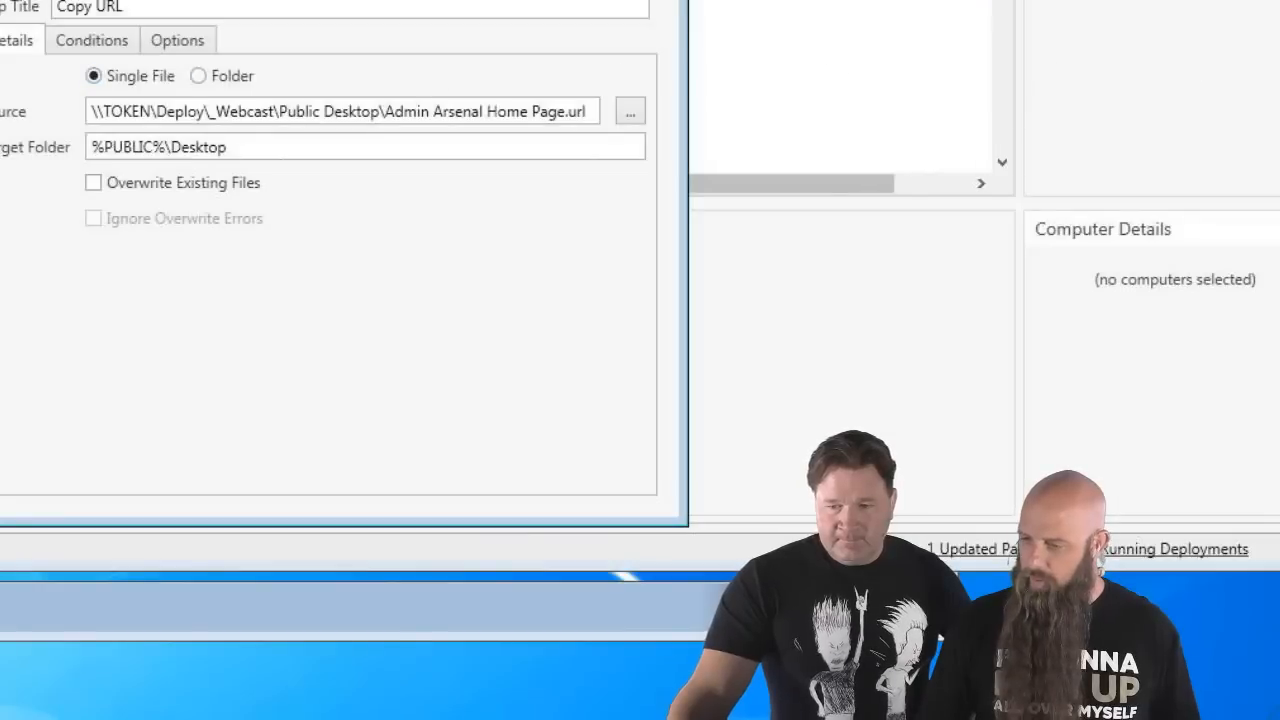
- Close the package editor, list the Mozilla Firefox (Latest) computers, and switch to the CUNNINGHAM remote session
{"action": "left_click", "coordinate": [689, 60]}
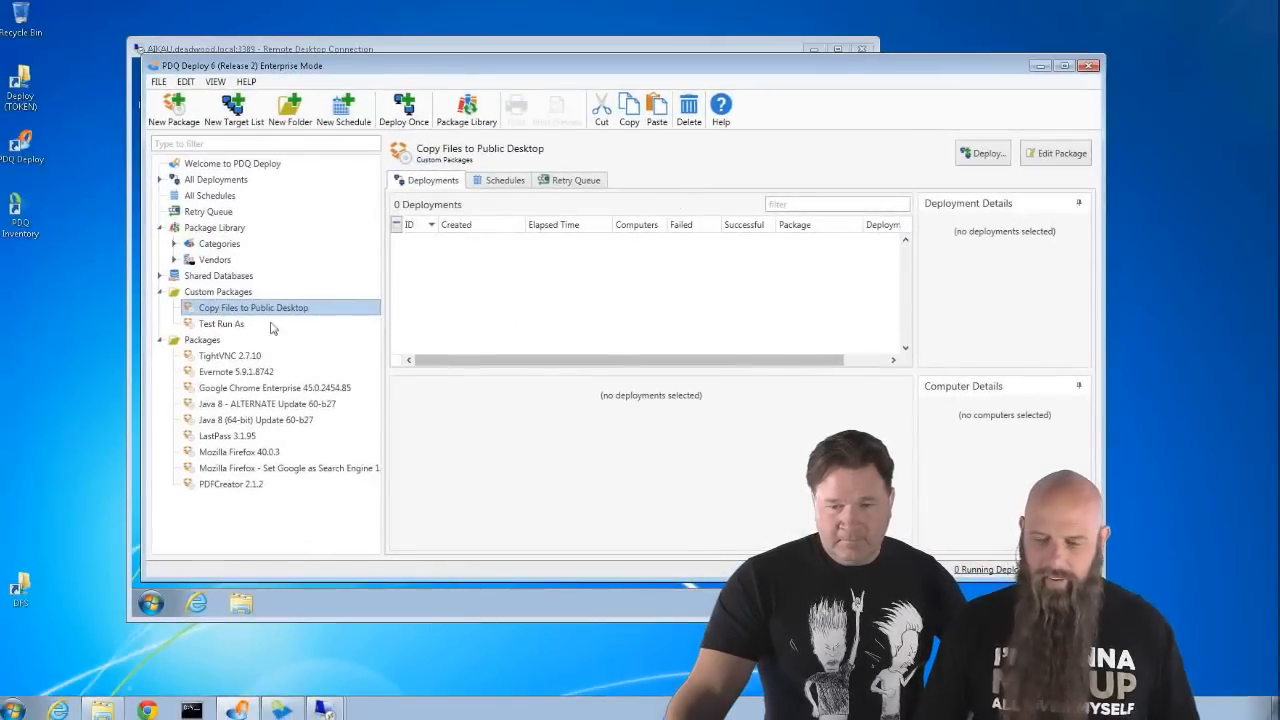
{"action": "left_click", "coordinate": [282, 710]}
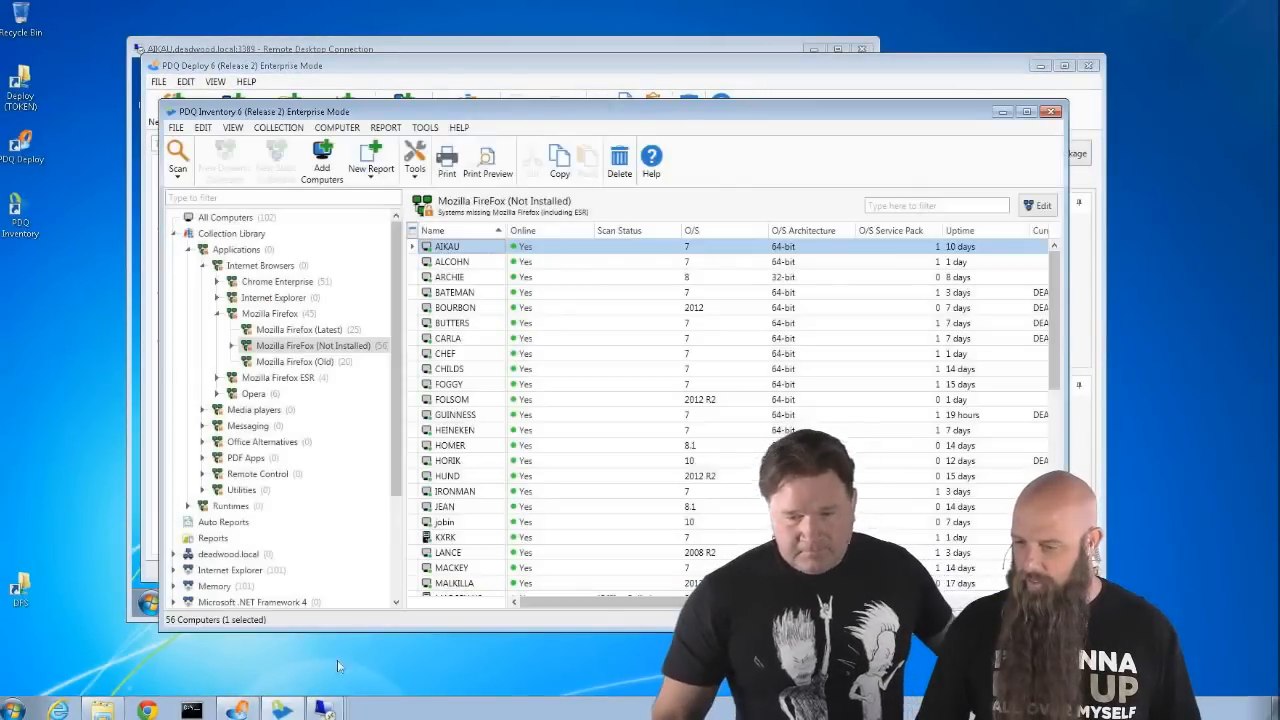
{"action": "left_click", "coordinate": [316, 336]}
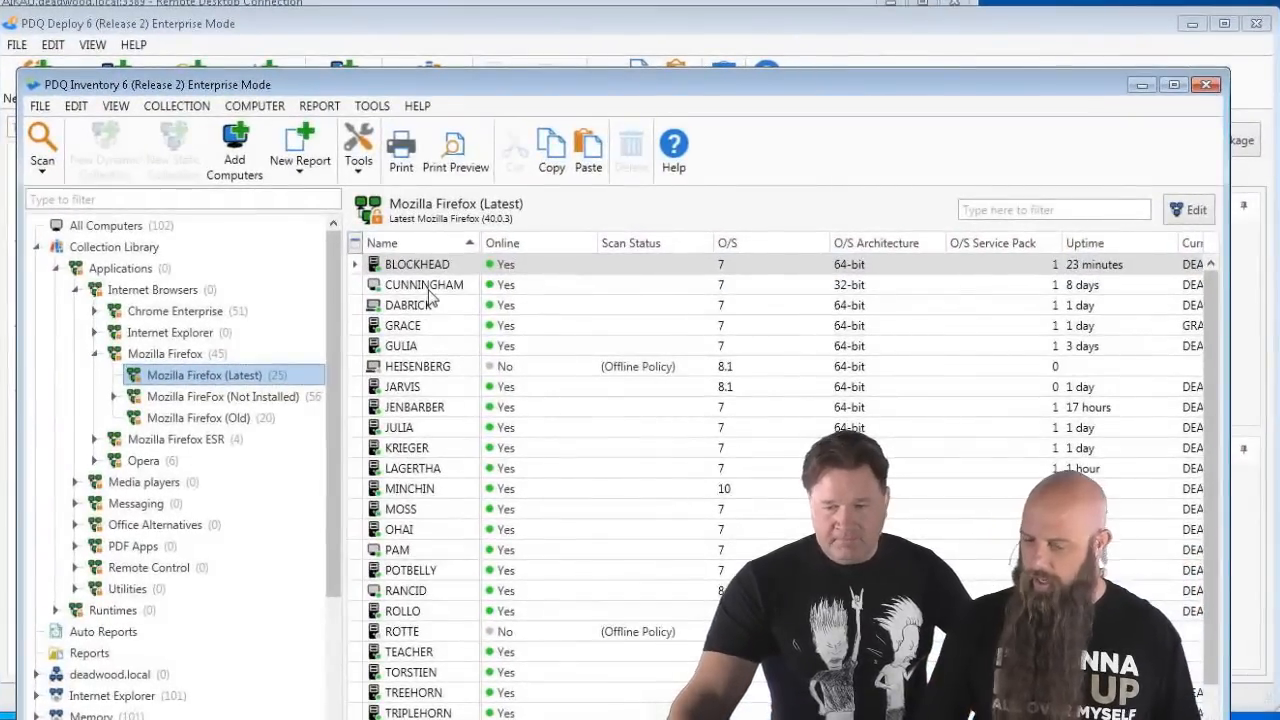
{"action": "left_click", "coordinate": [1141, 86]}
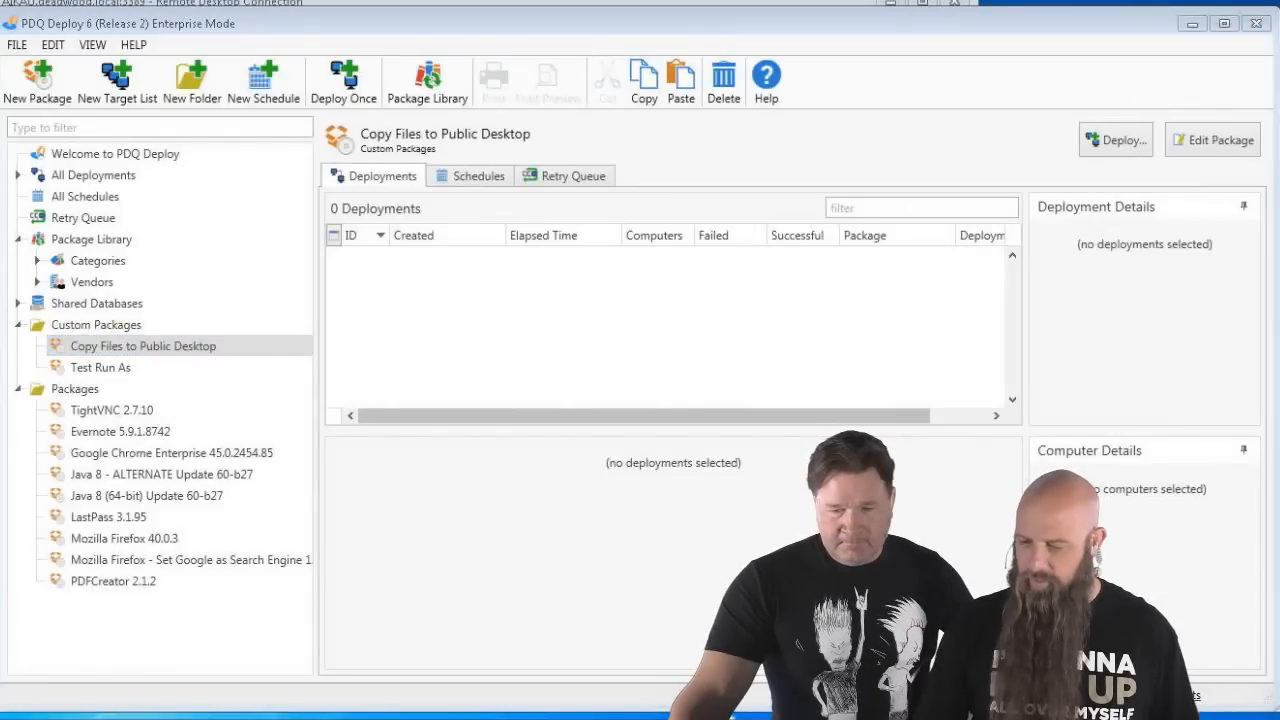
{"action": "key", "text": "alt+Tab"}
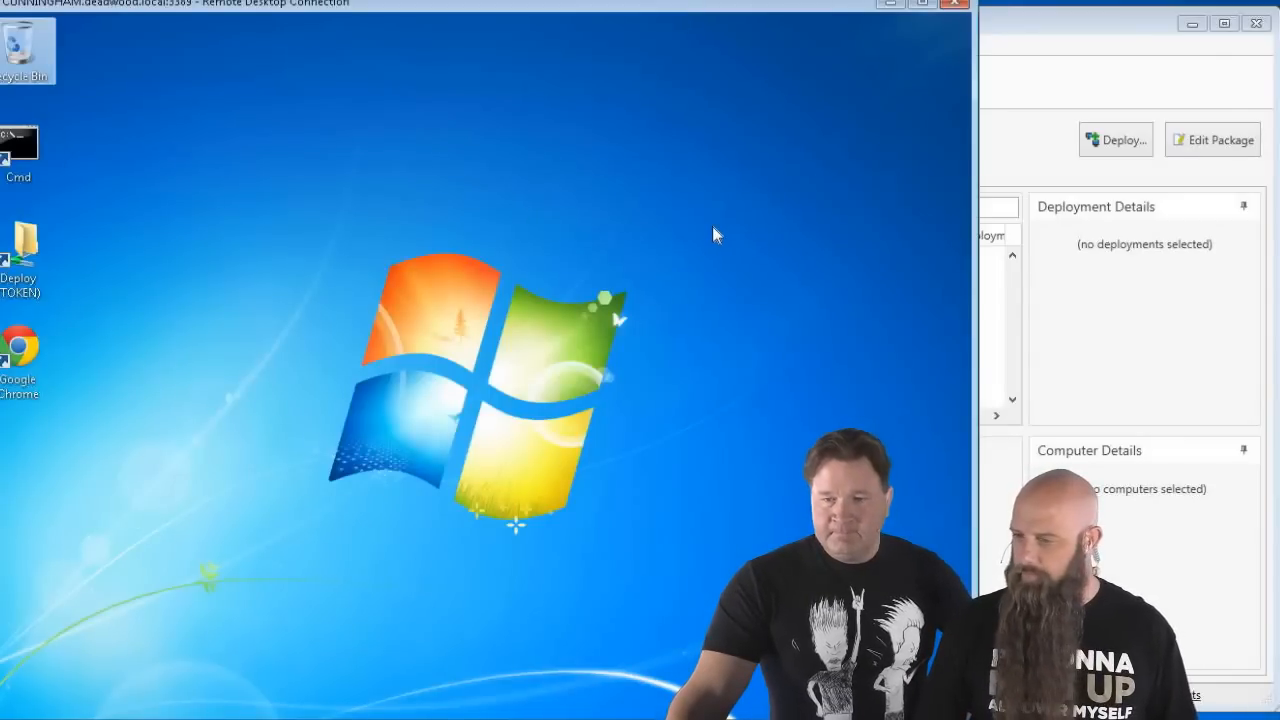
- Deploy Copy Files to Public Desktop once to the computers aikau and cunningham
{"action": "left_click", "coordinate": [890, 4]}
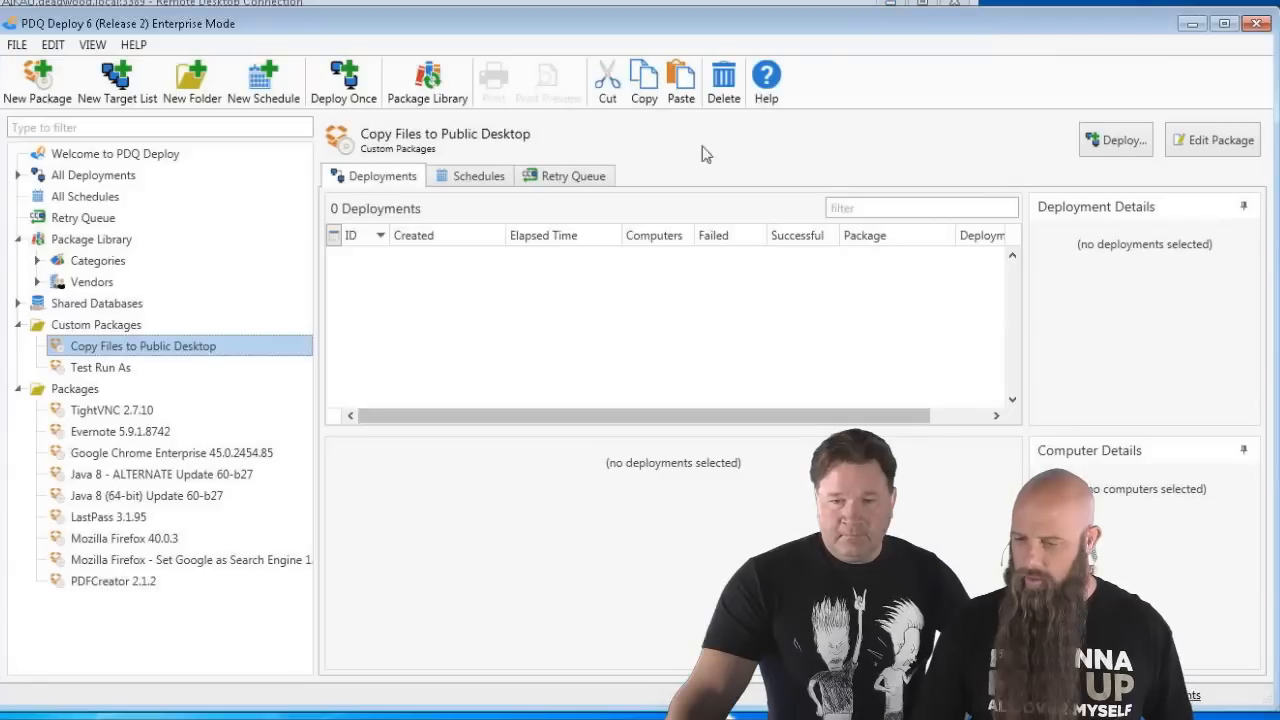
{"action": "left_click", "coordinate": [131, 367]}
{"action": "left_click", "coordinate": [136, 348]}
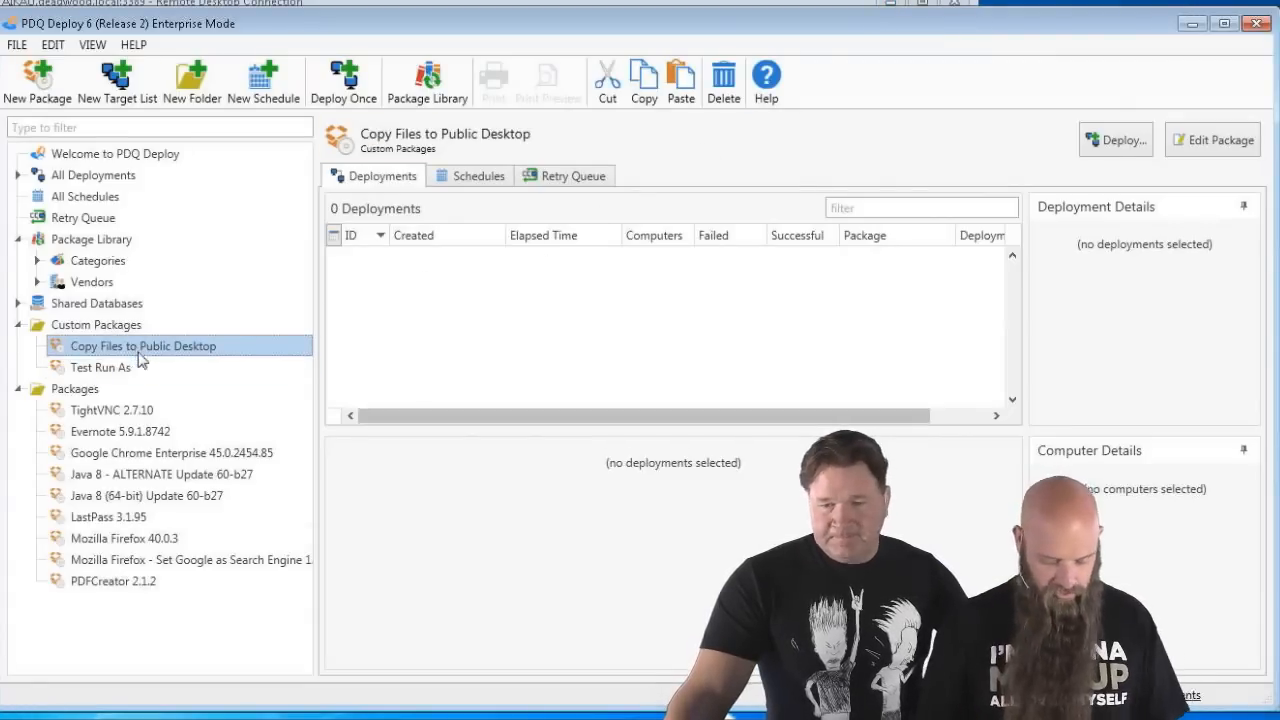
{"action": "key", "text": "ctrl+d"}
{"action": "type", "text": "aikau"}
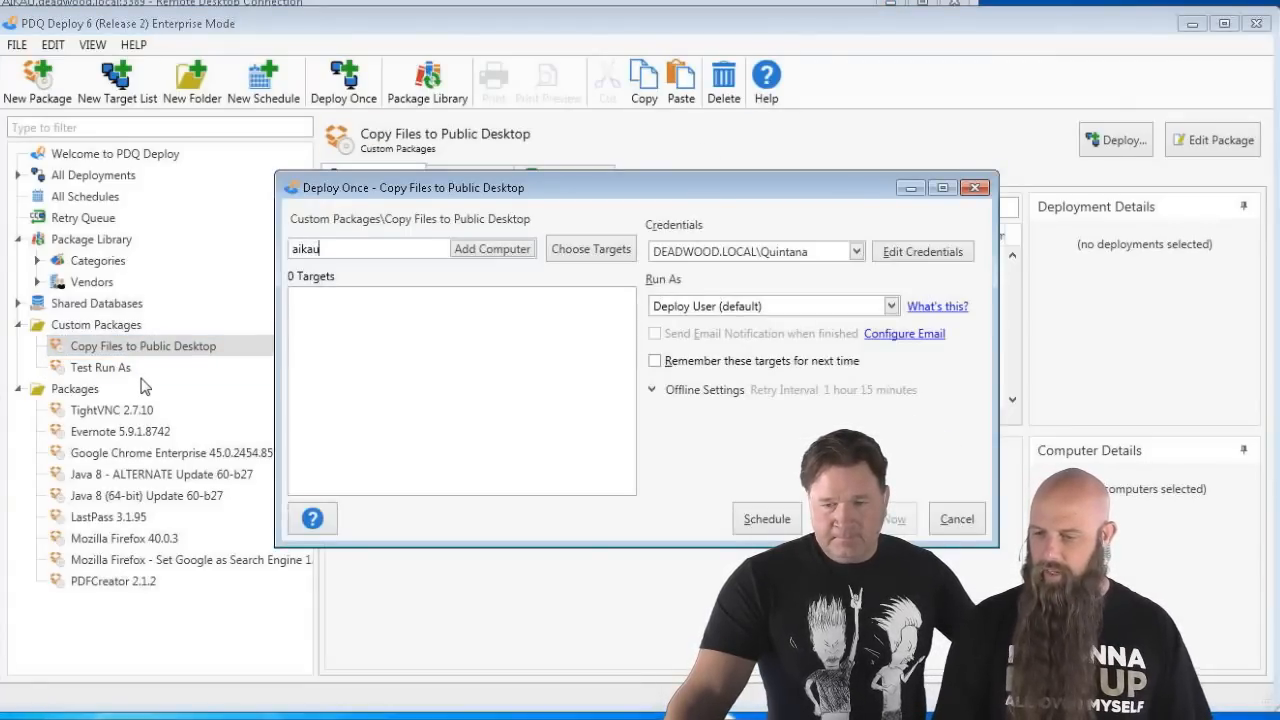
{"action": "key", "text": "Return"}
{"action": "type", "text": "cunningham"}
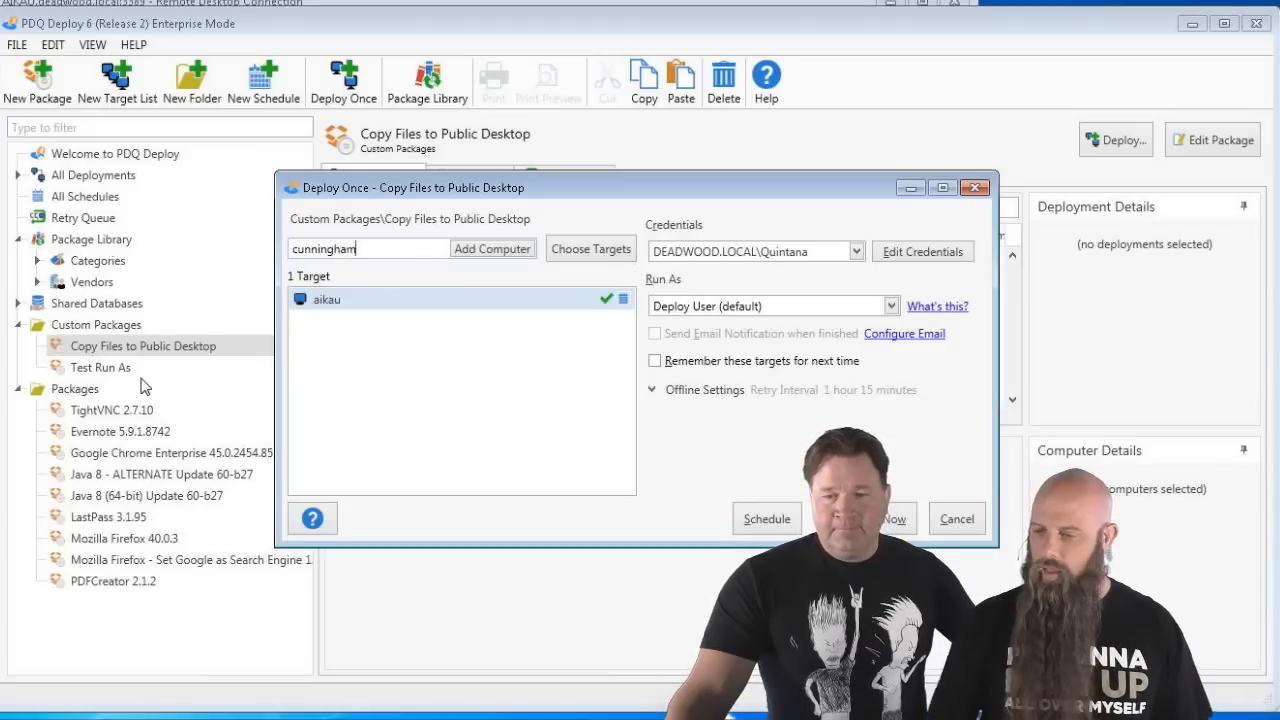
{"action": "key", "text": "Return"}
{"action": "left_click", "coordinate": [880, 519]}
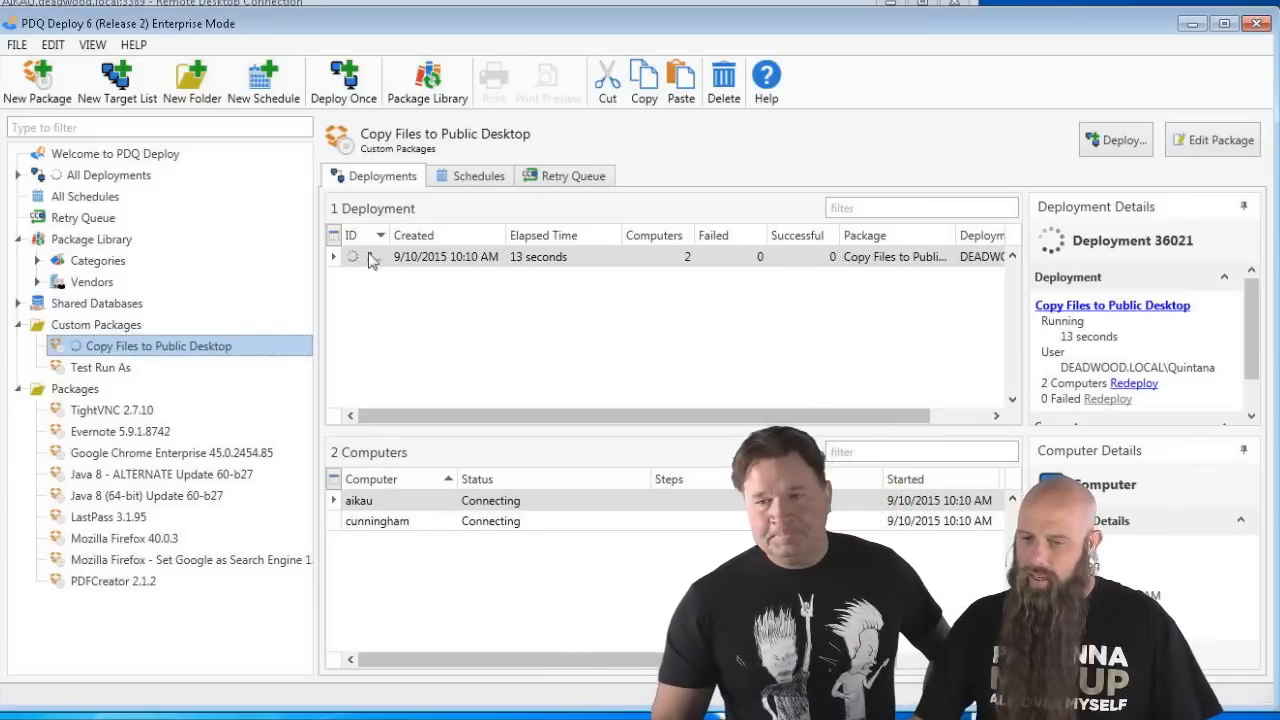
- Glance at the remote desktop session, then select the Test Run As package
{"action": "left_click", "coordinate": [391, 5]}
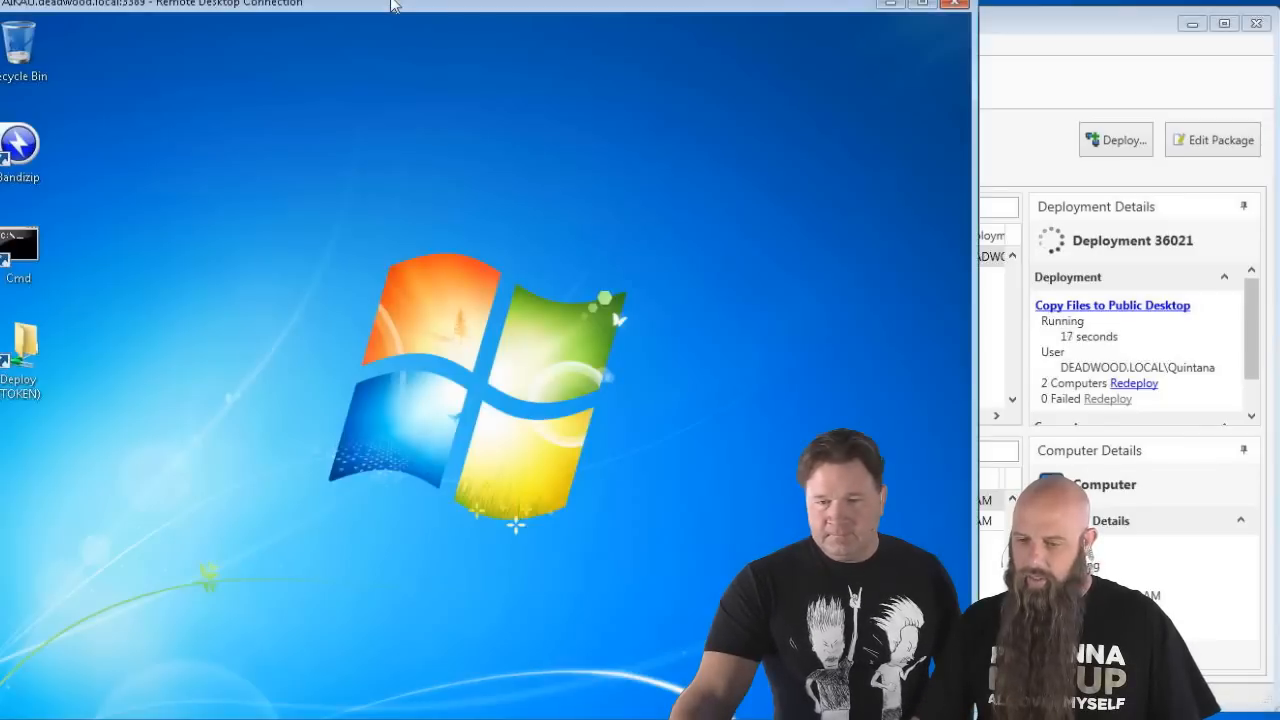
{"action": "left_click", "coordinate": [1062, 95]}
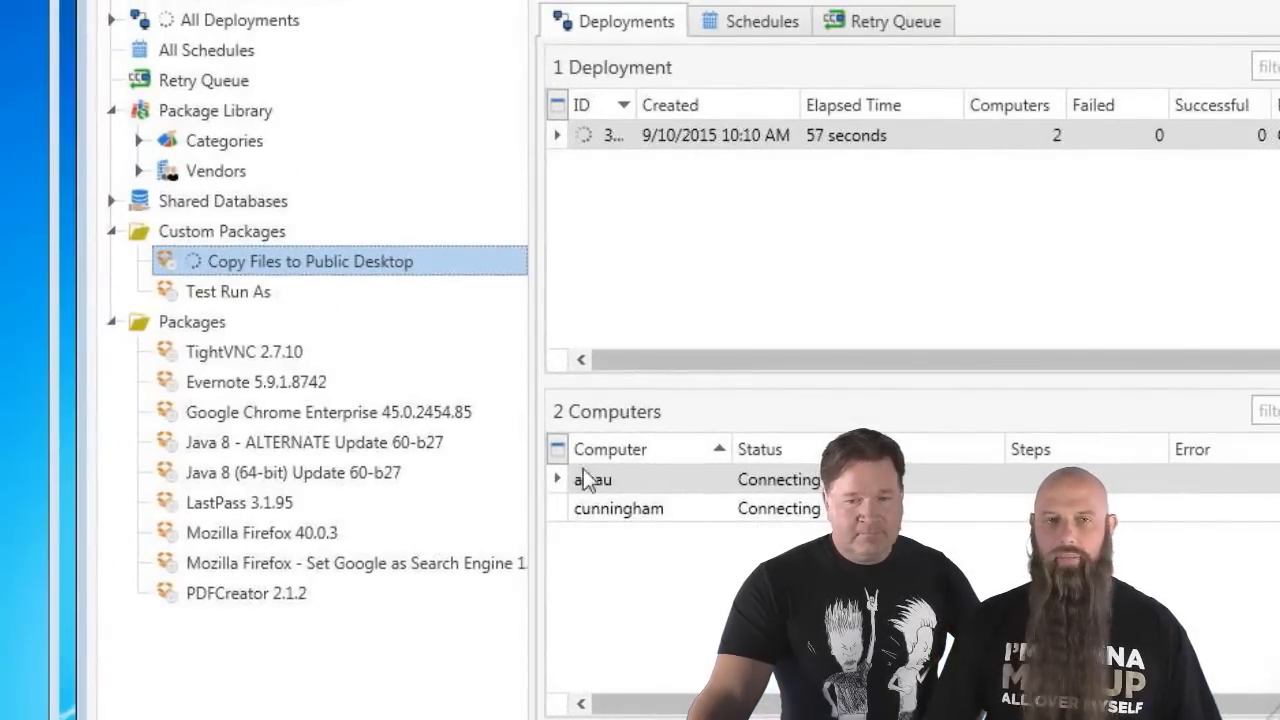
{"action": "left_click", "coordinate": [180, 288]}
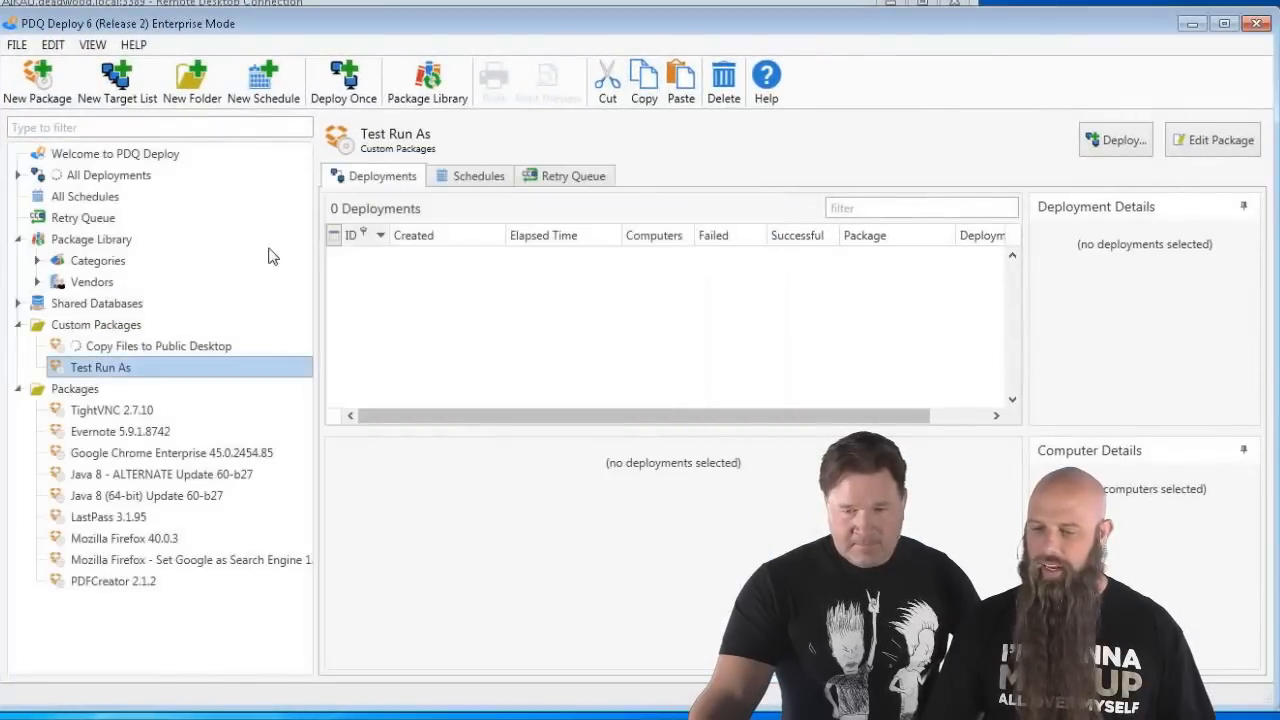
- Create a new custom package and name it Test
{"action": "left_click", "coordinate": [96, 324]}
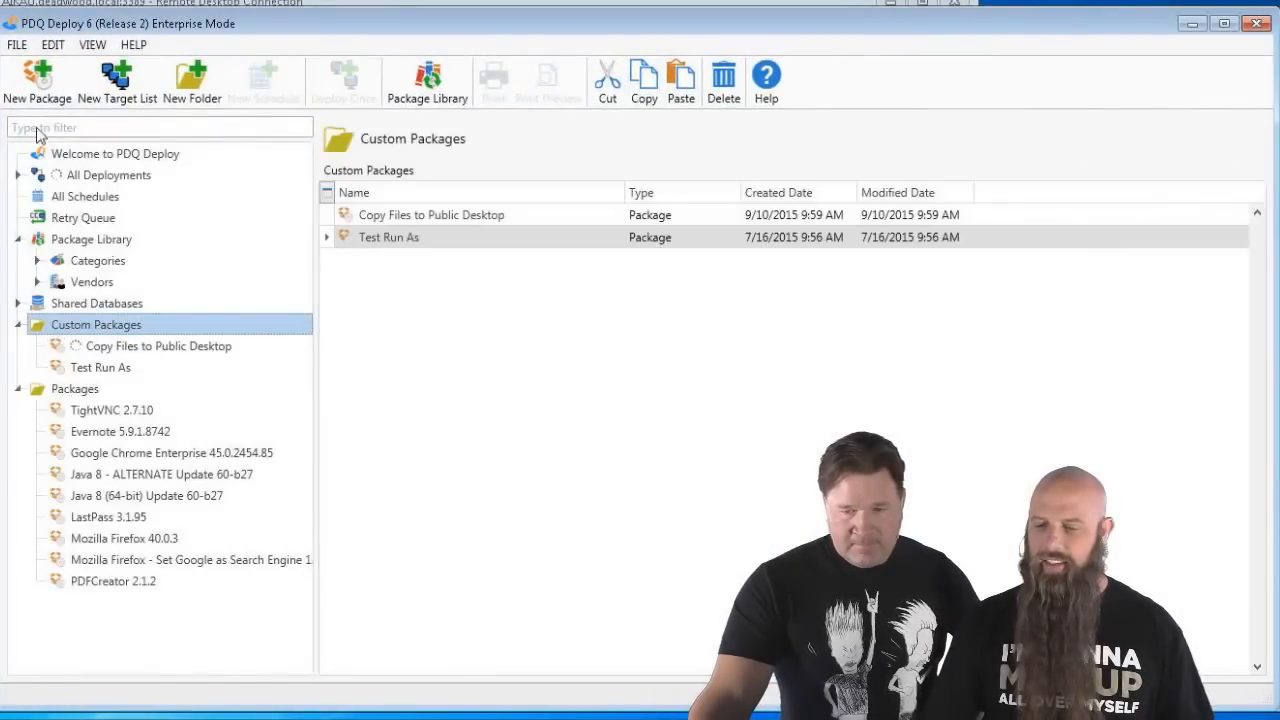
{"action": "left_click", "coordinate": [28, 100]}
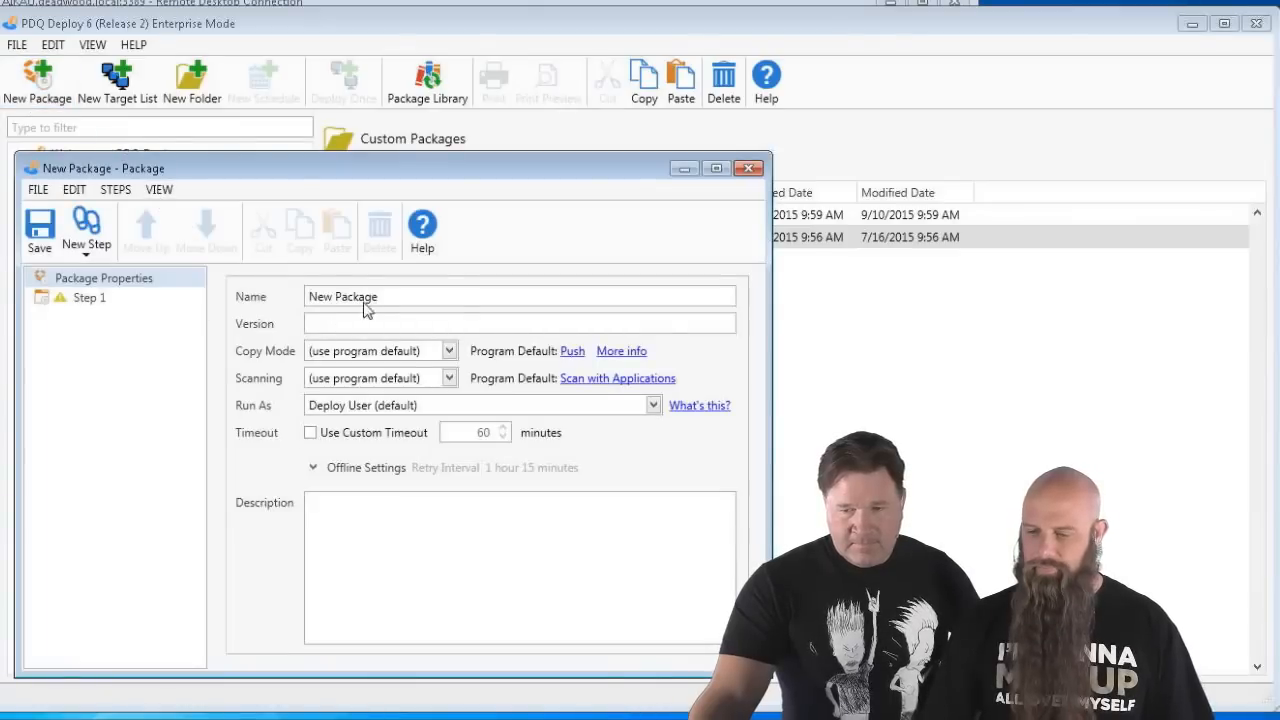
{"action": "left_click_drag", "start_coordinate": [378, 296], "coordinate": [288, 291]}
{"action": "type", "text": "Test"}
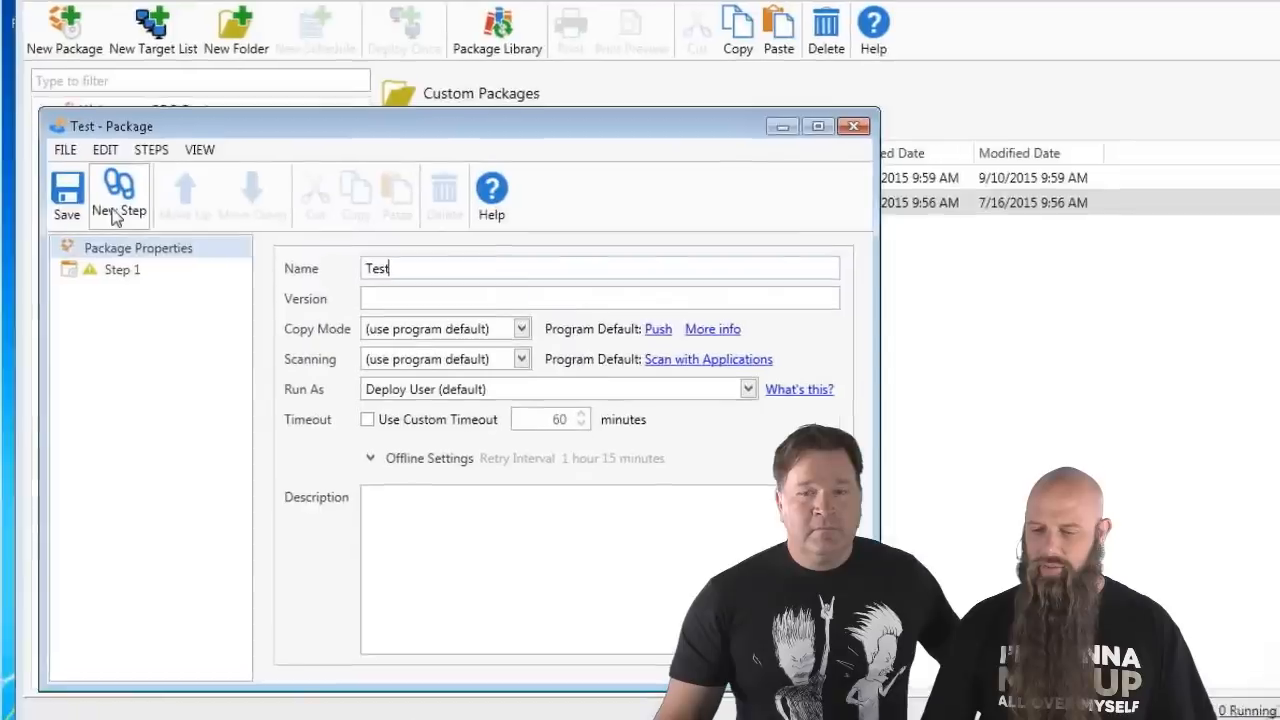
- Add a Command step running dir, then save and close the Test package
{"action": "left_click", "coordinate": [86, 235]}
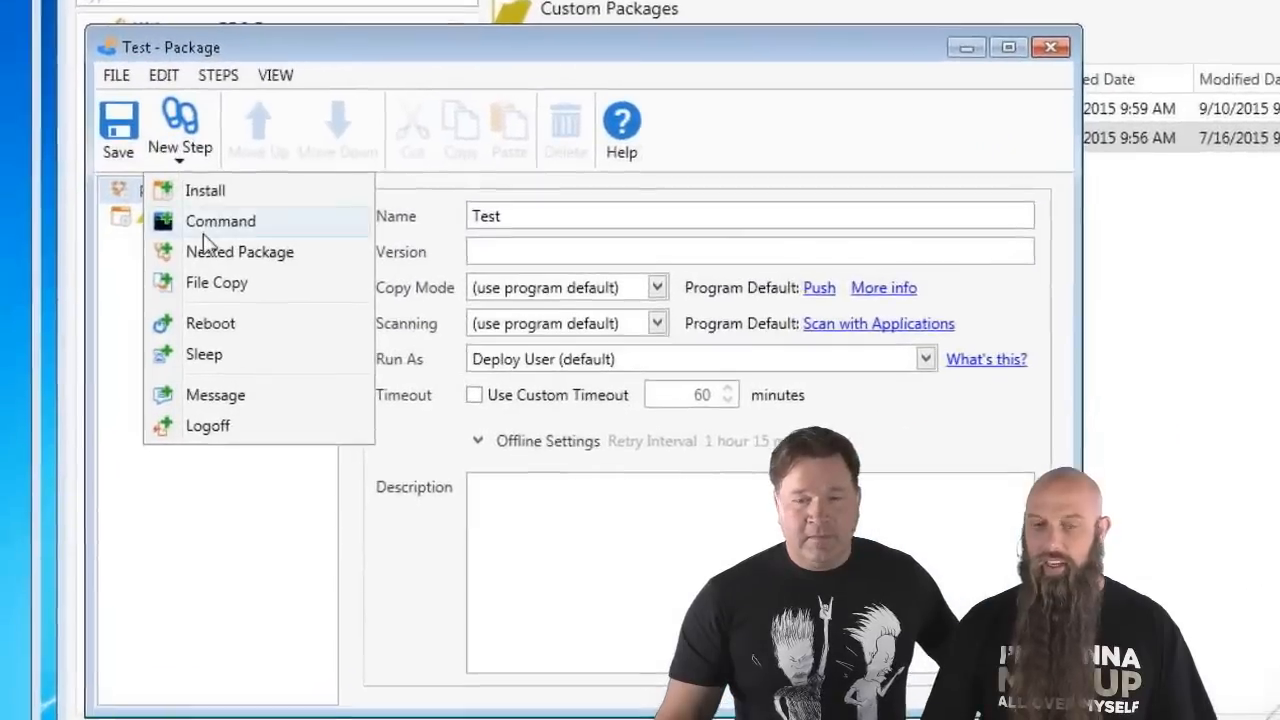
{"action": "left_click", "coordinate": [104, 299]}
{"action": "left_click", "coordinate": [181, 221]}
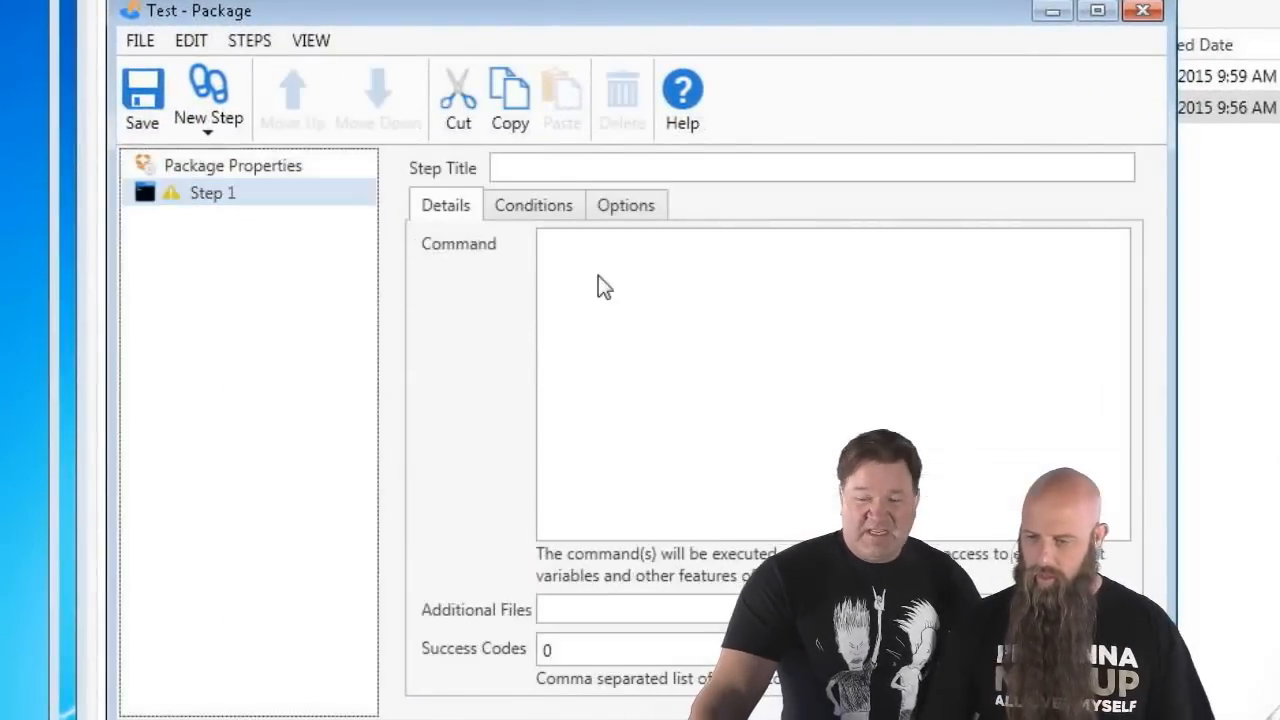
{"action": "left_click", "coordinate": [650, 349]}
{"action": "type", "text": "dir"}
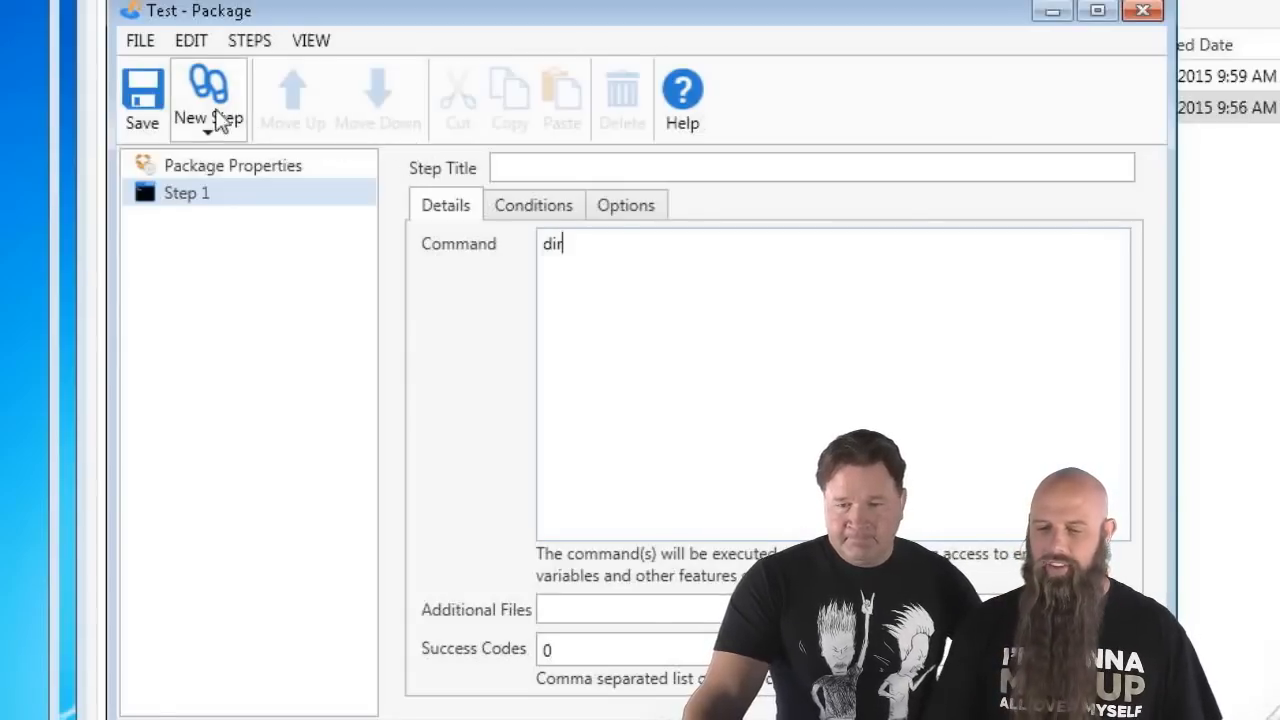
{"action": "left_click", "coordinate": [147, 92]}
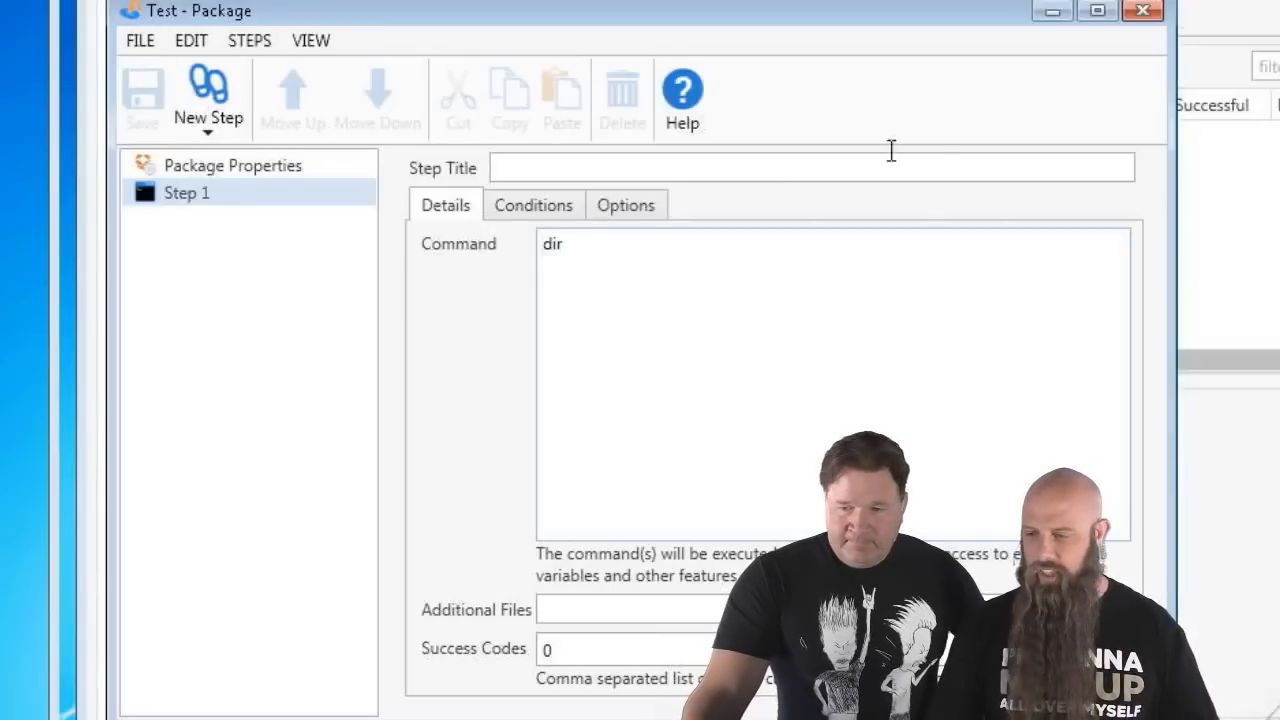
{"action": "left_click", "coordinate": [1143, 11]}
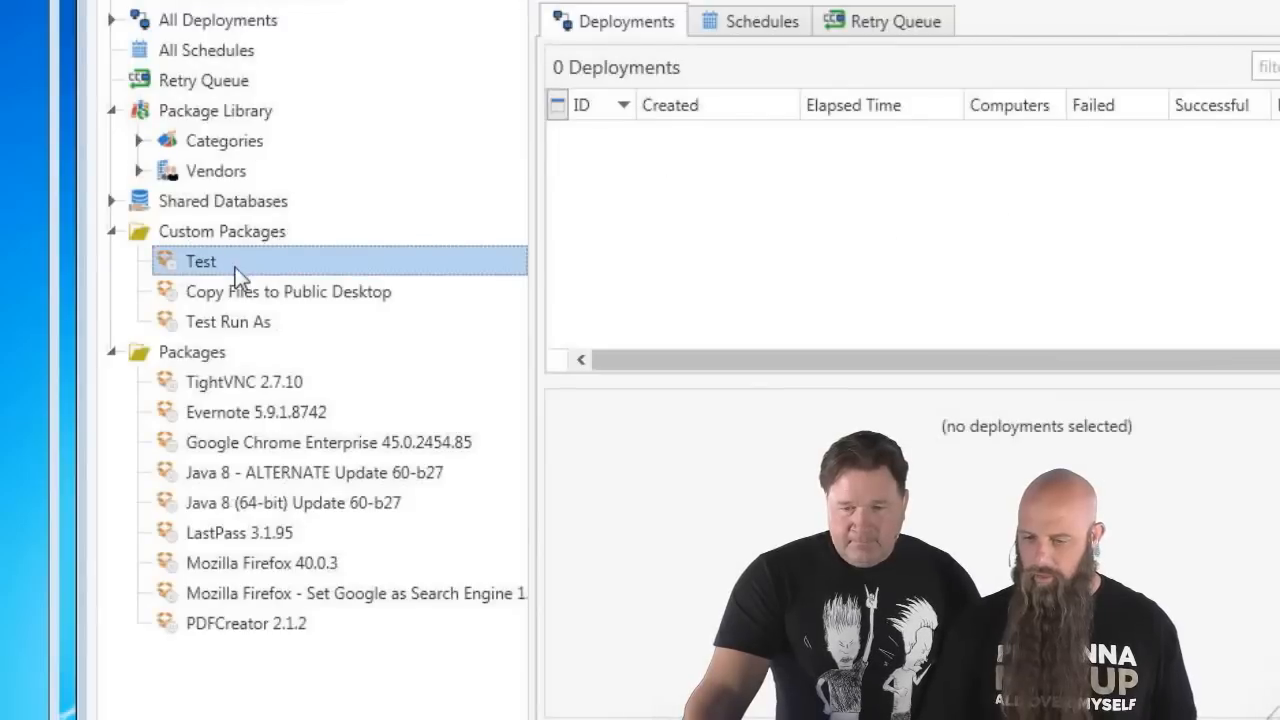
- Deploy Test once to costanza, jean and carla
{"action": "key", "text": "ctrl+d"}
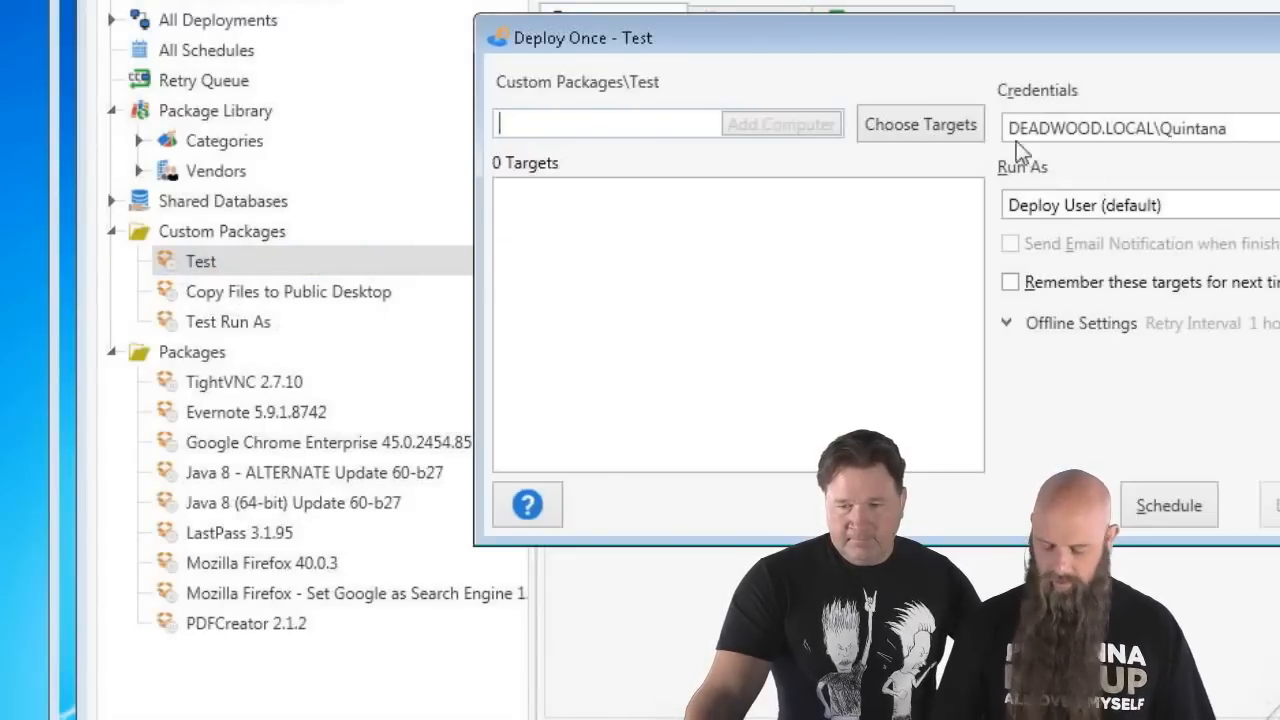
{"action": "type", "text": "cos"}
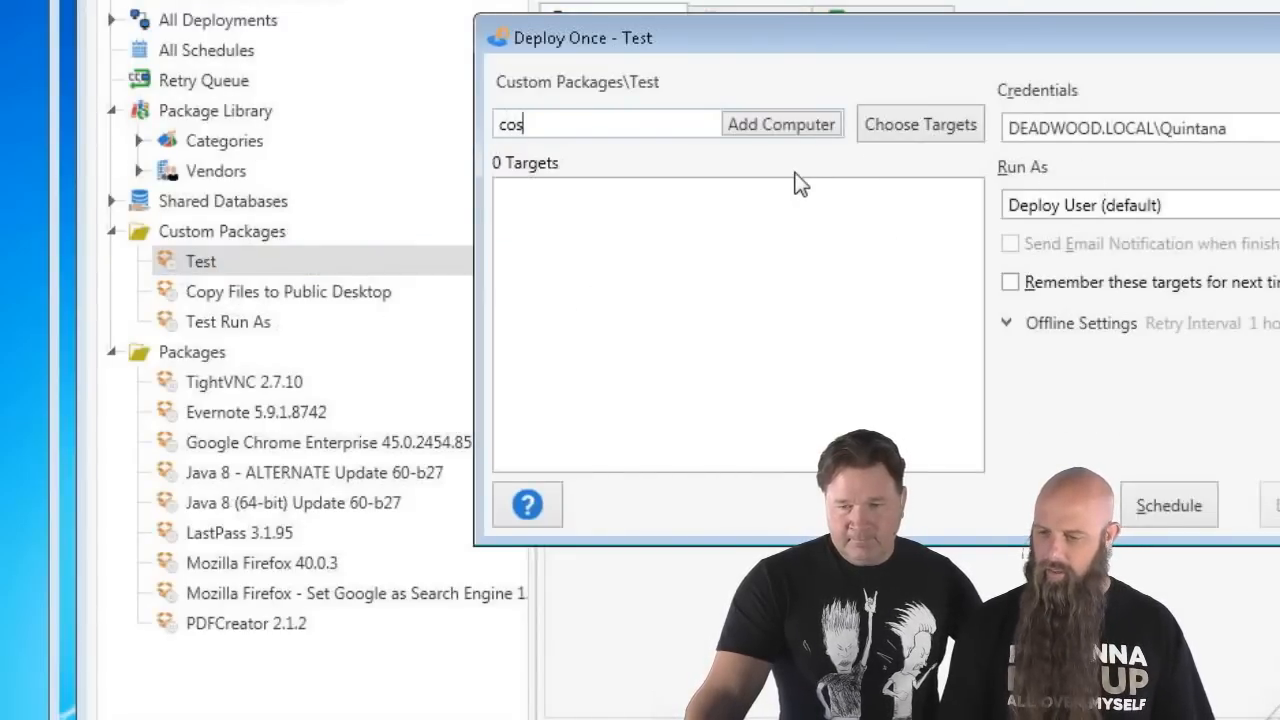
{"action": "type", "text": "tanza"}
{"action": "key", "text": "Return"}
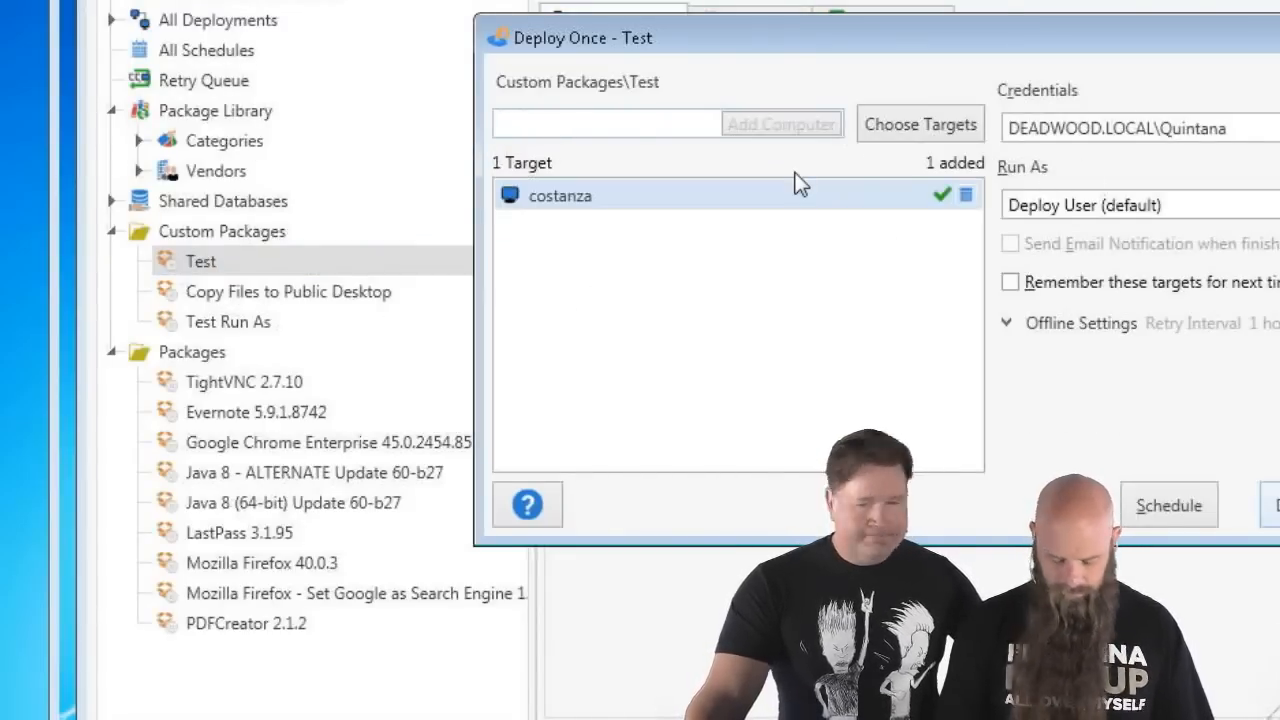
{"action": "type", "text": "jean"}
{"action": "key", "text": "Return"}
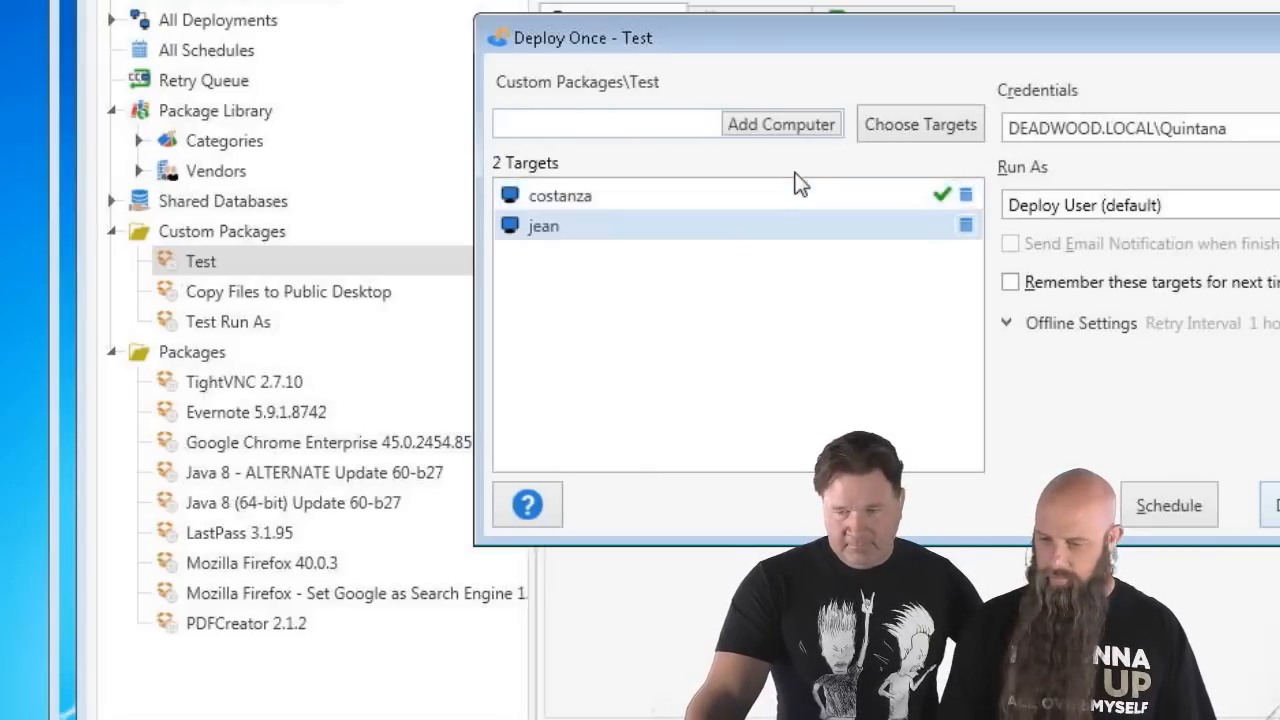
{"action": "type", "text": "la"}
{"action": "key", "text": "Return"}
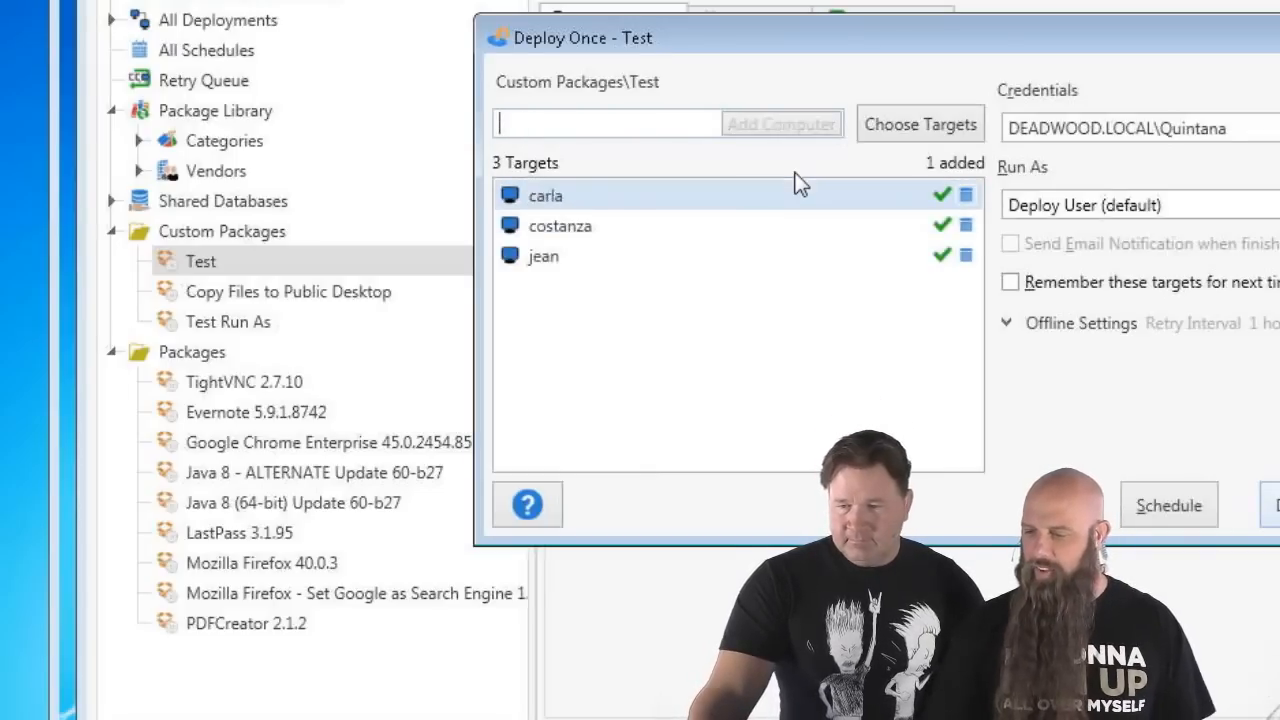
{"action": "left_click", "coordinate": [1272, 505]}
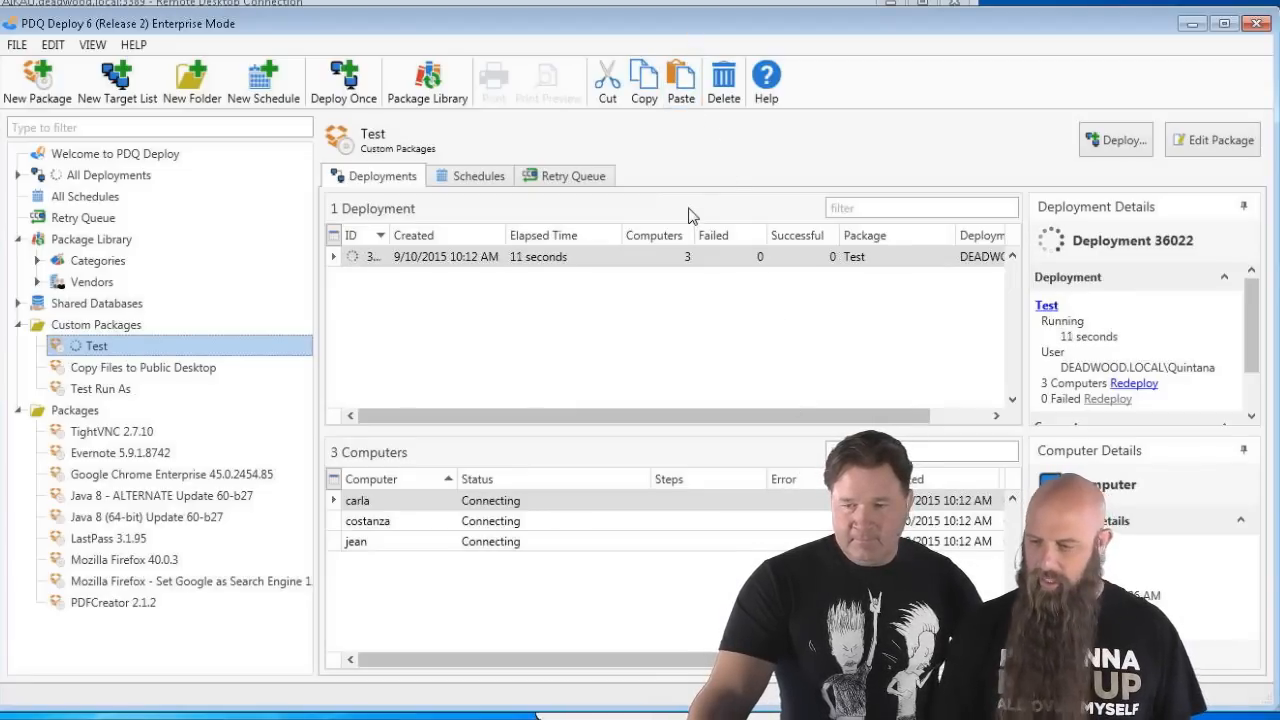
- Stop the deploy background service from the Background Service preferences
{"action": "key", "text": "ctrl+comma"}
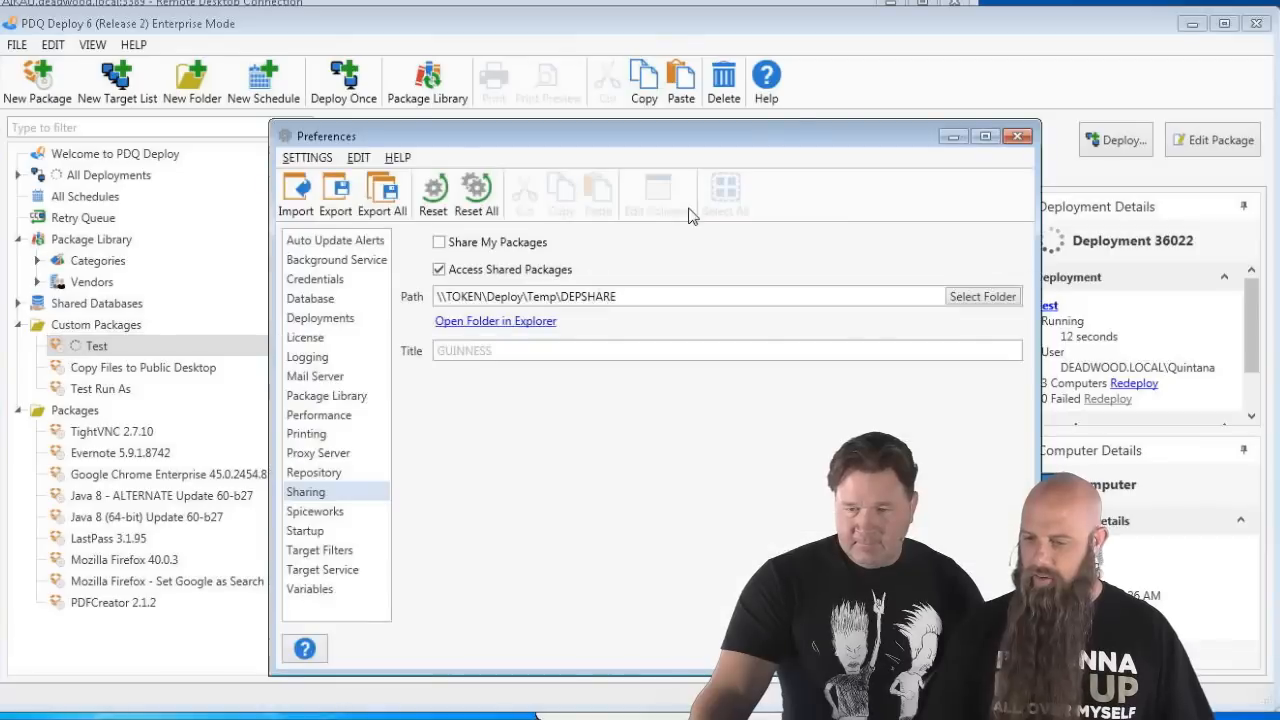
{"action": "left_click", "coordinate": [350, 262]}
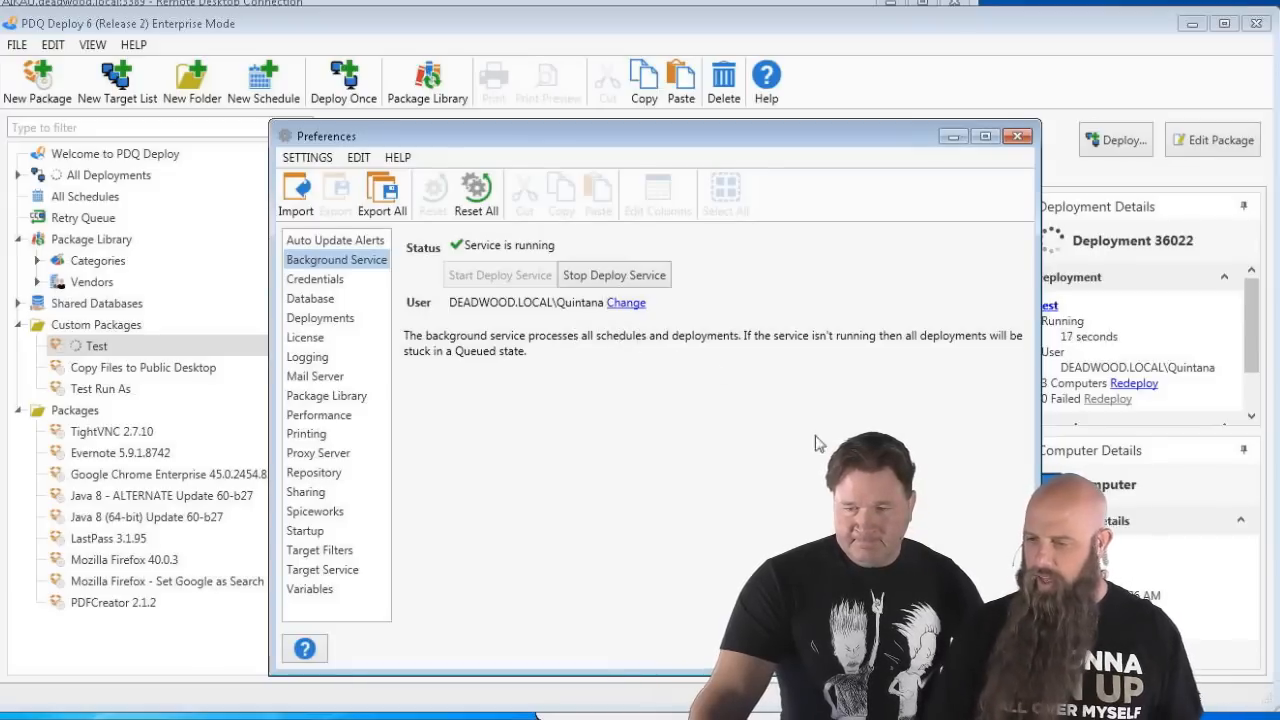
{"action": "left_click_drag", "start_coordinate": [670, 136], "coordinate": [897, 285]}
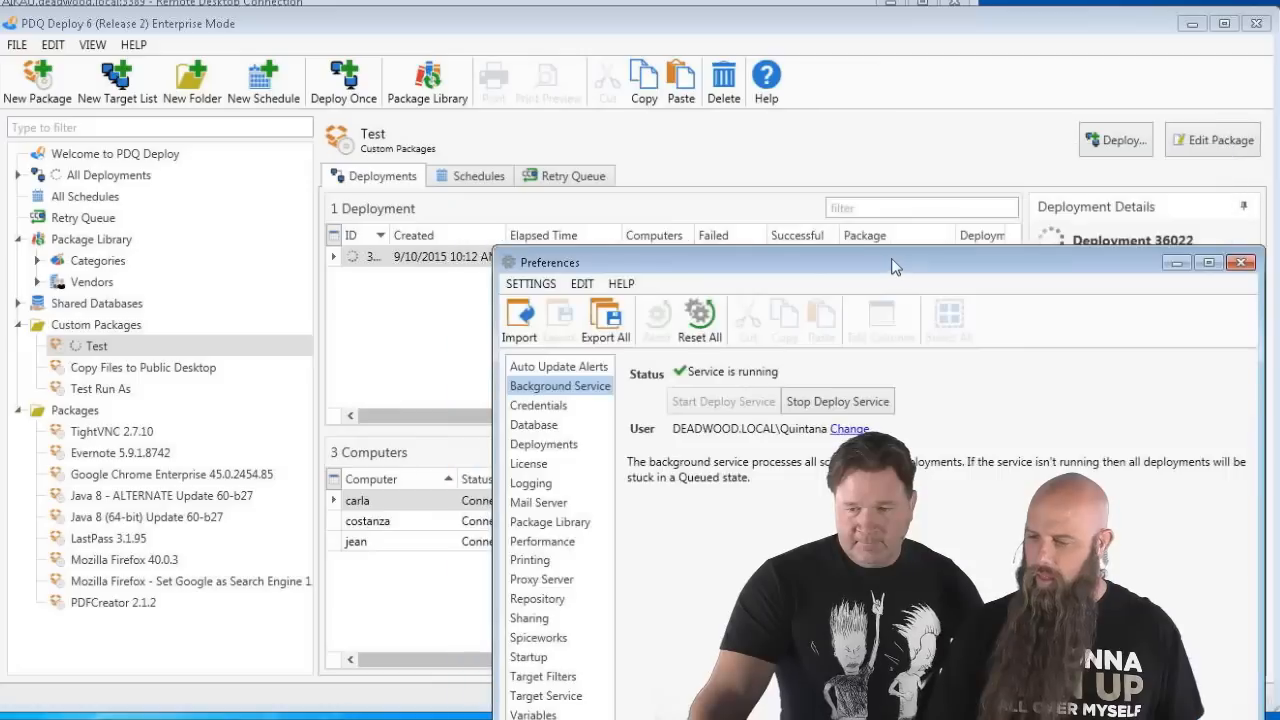
{"action": "left_click", "coordinate": [873, 401]}
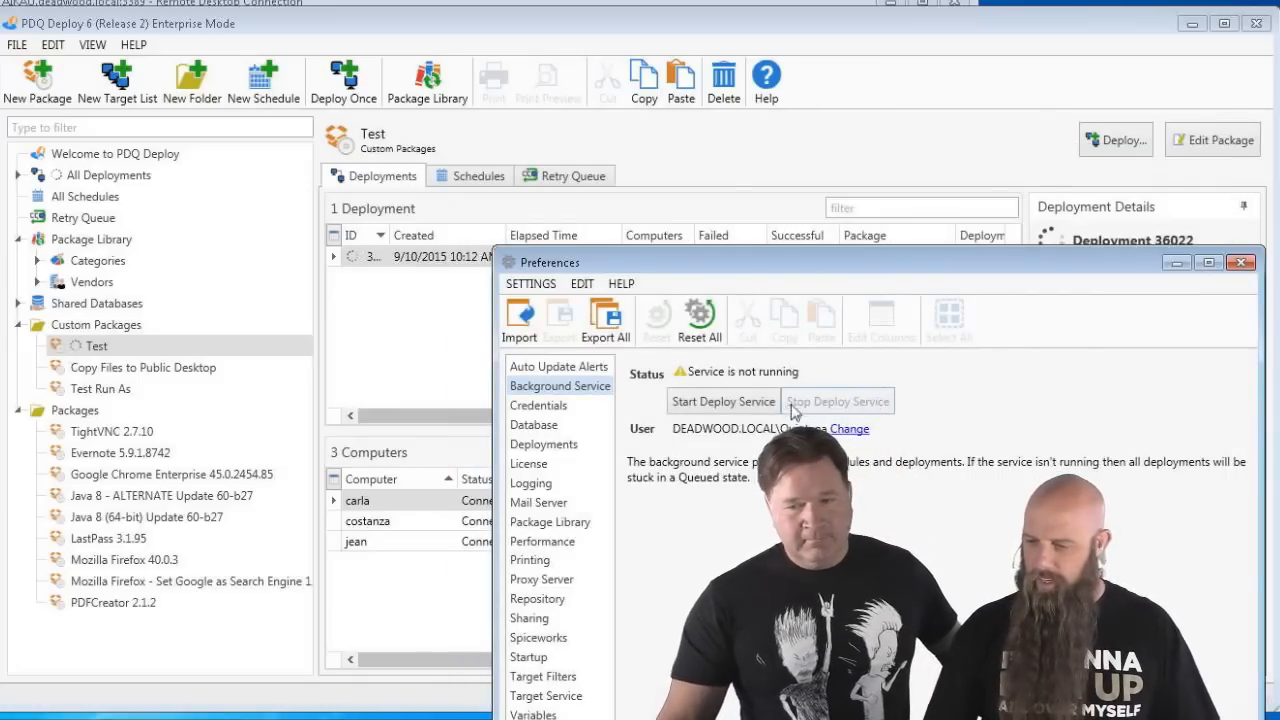
- Relaunch PDQ Deploy from the Start menu, start the deploy service again, and close Preferences
{"action": "left_click", "coordinate": [1256, 23]}
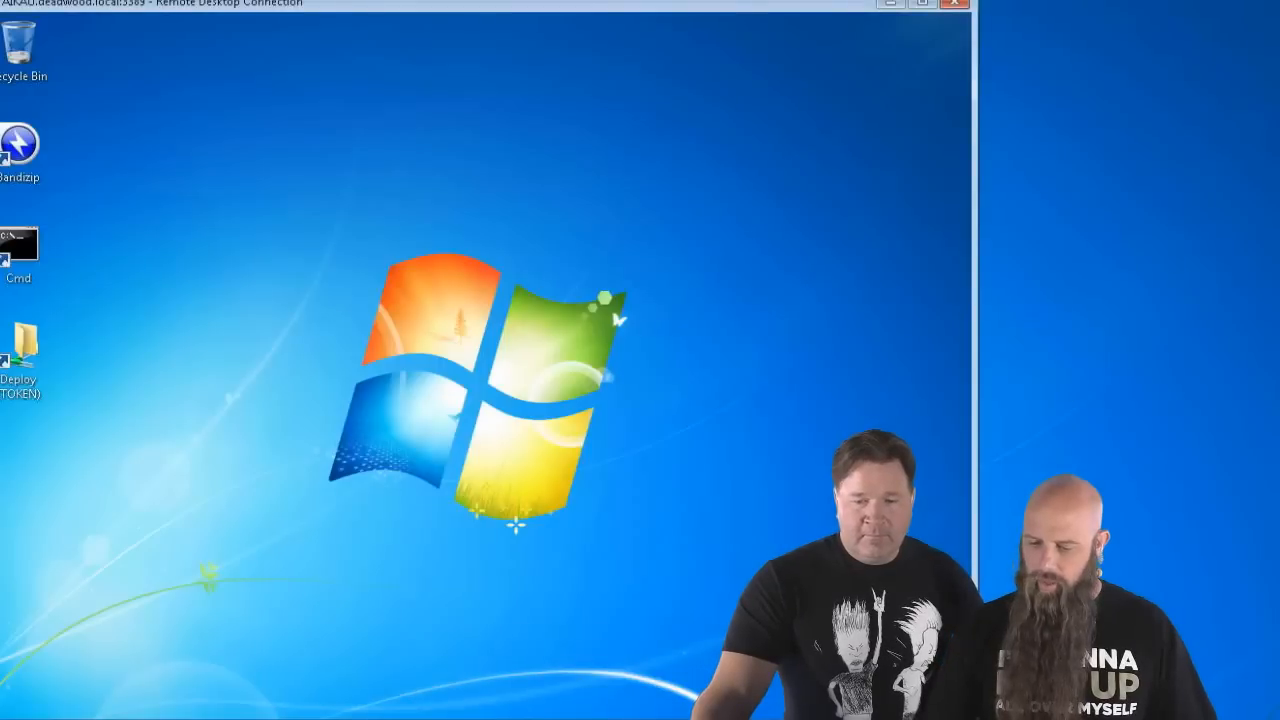
{"action": "key", "text": "super"}
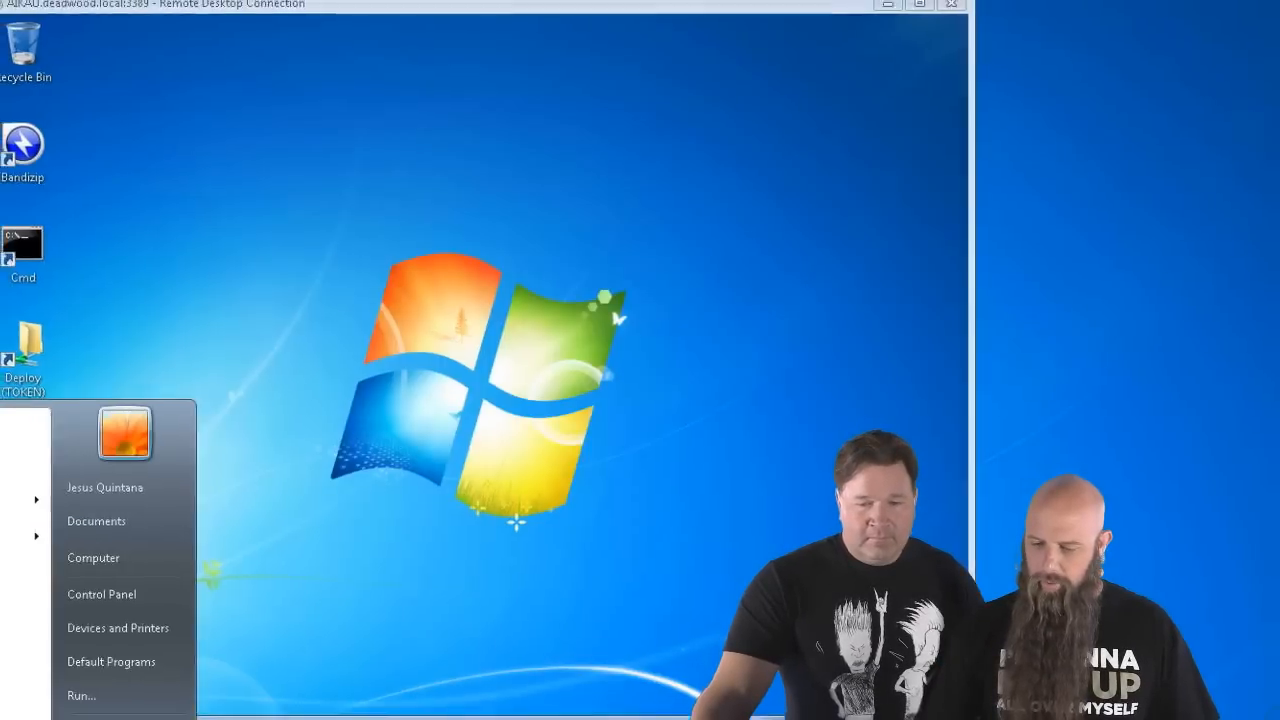
{"action": "left_click", "coordinate": [60, 648]}
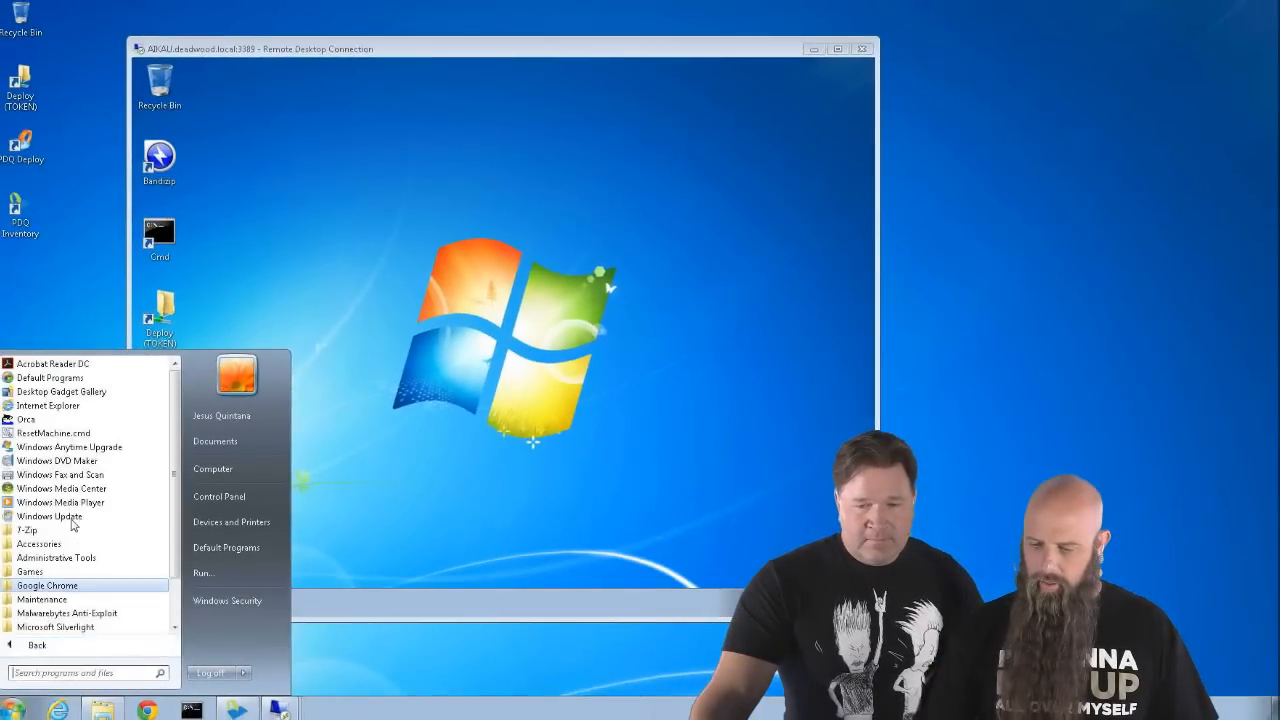
{"action": "double_click", "coordinate": [22, 148]}
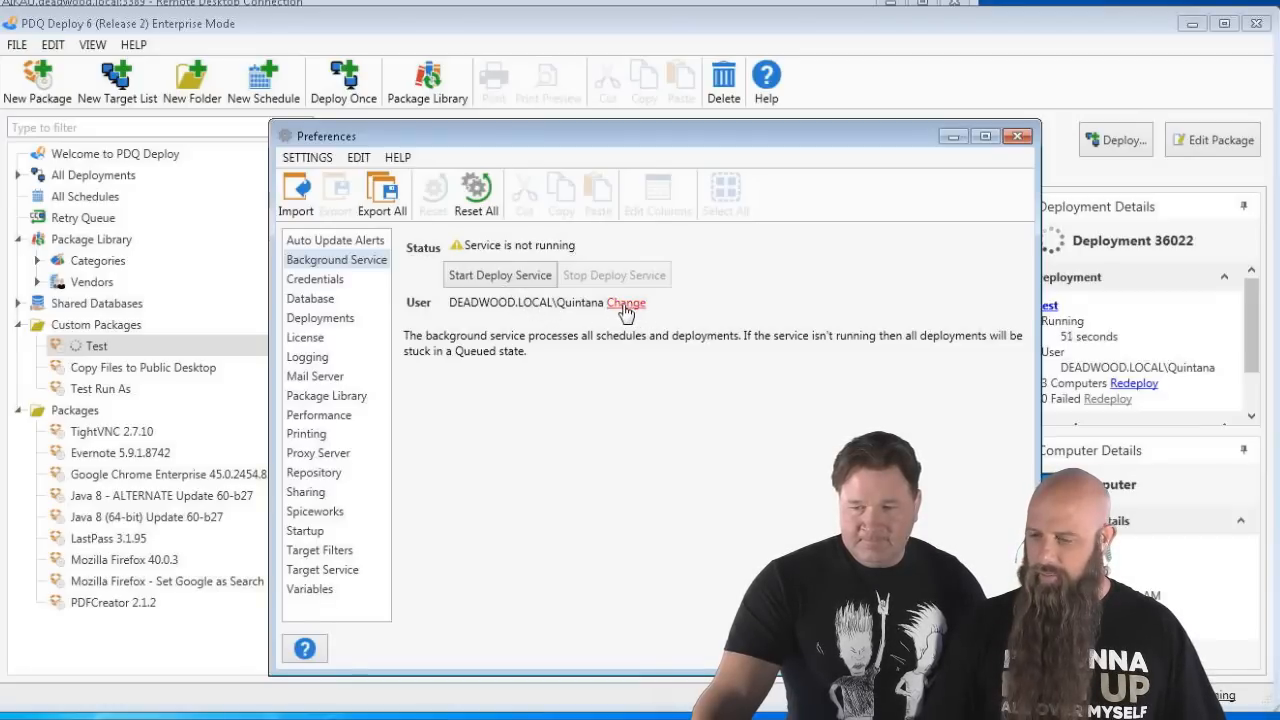
{"action": "left_click", "coordinate": [500, 276]}
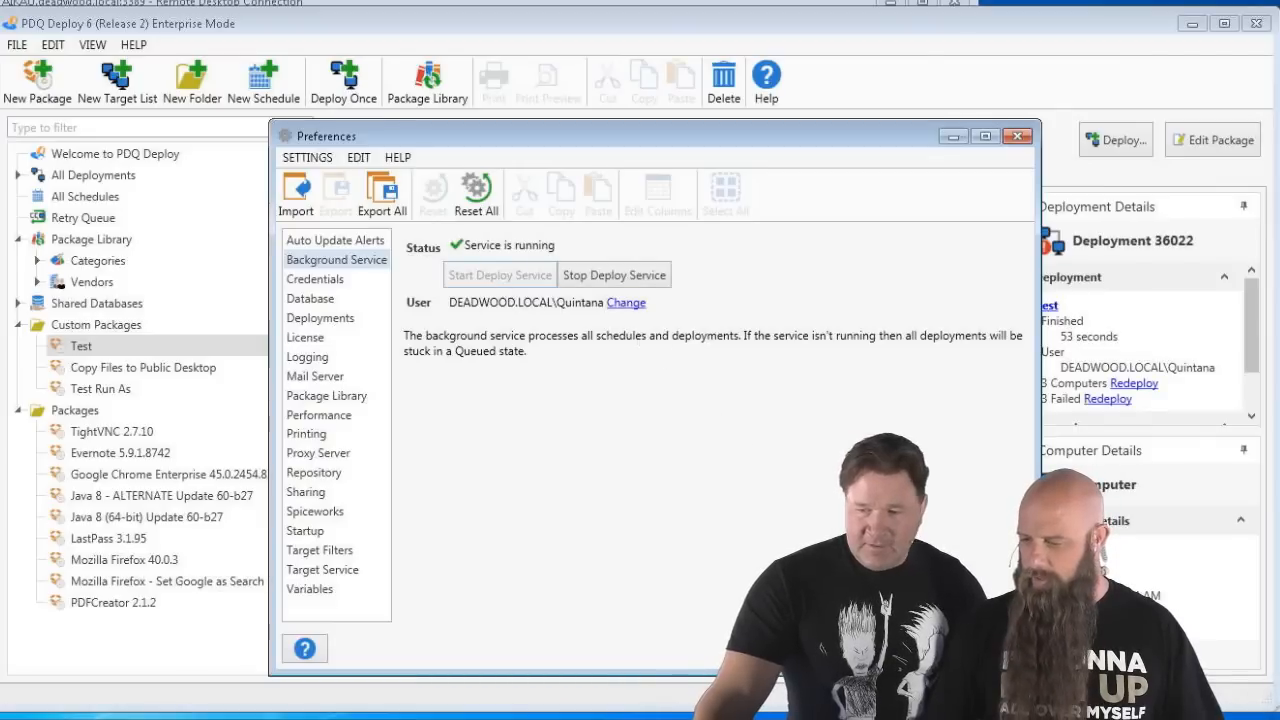
{"action": "key", "text": "Escape"}
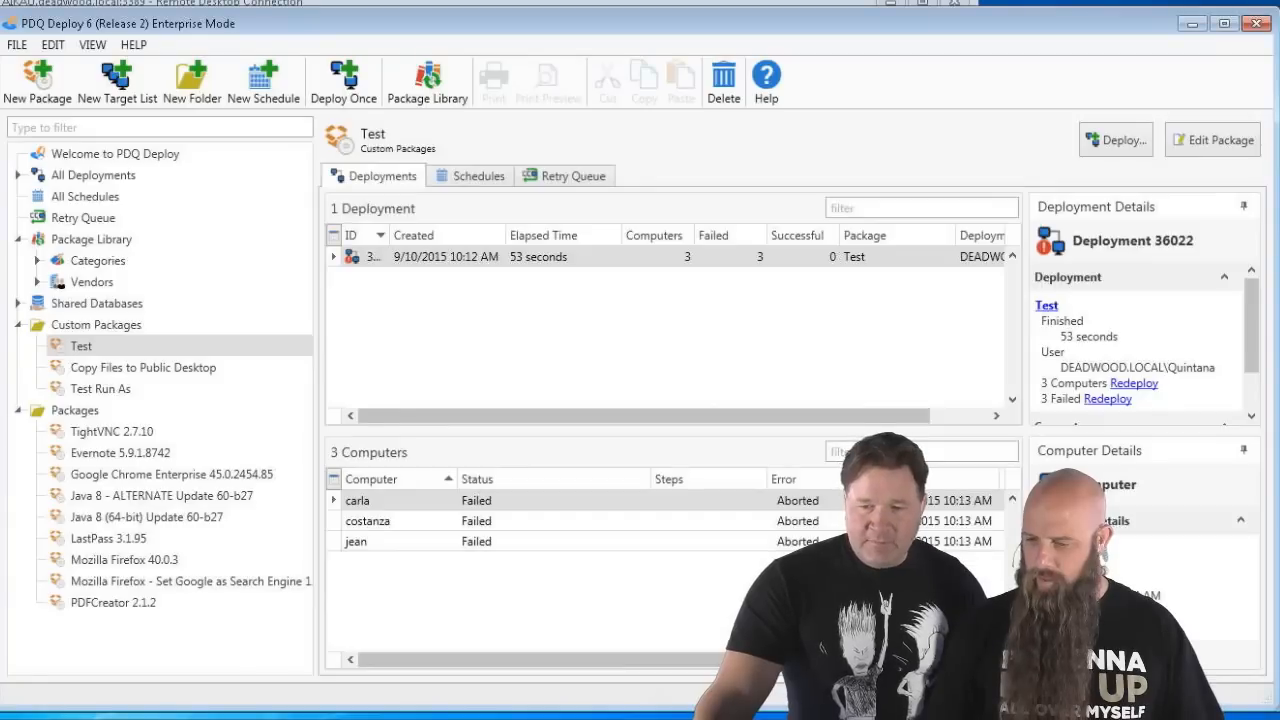
- Redeploy the failed Test deployment to the same three computers, then reopen Preferences
{"action": "right_click", "coordinate": [397, 268]}
{"action": "left_click", "coordinate": [470, 304]}
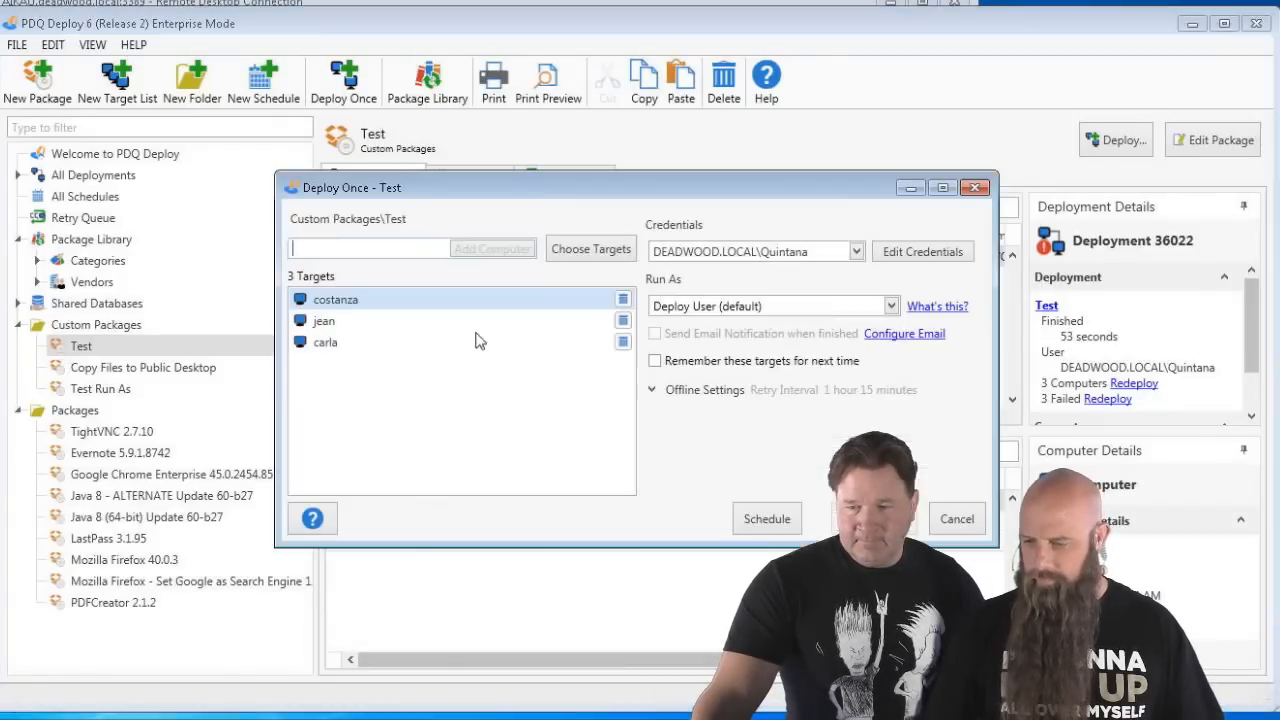
{"action": "left_click", "coordinate": [874, 519]}
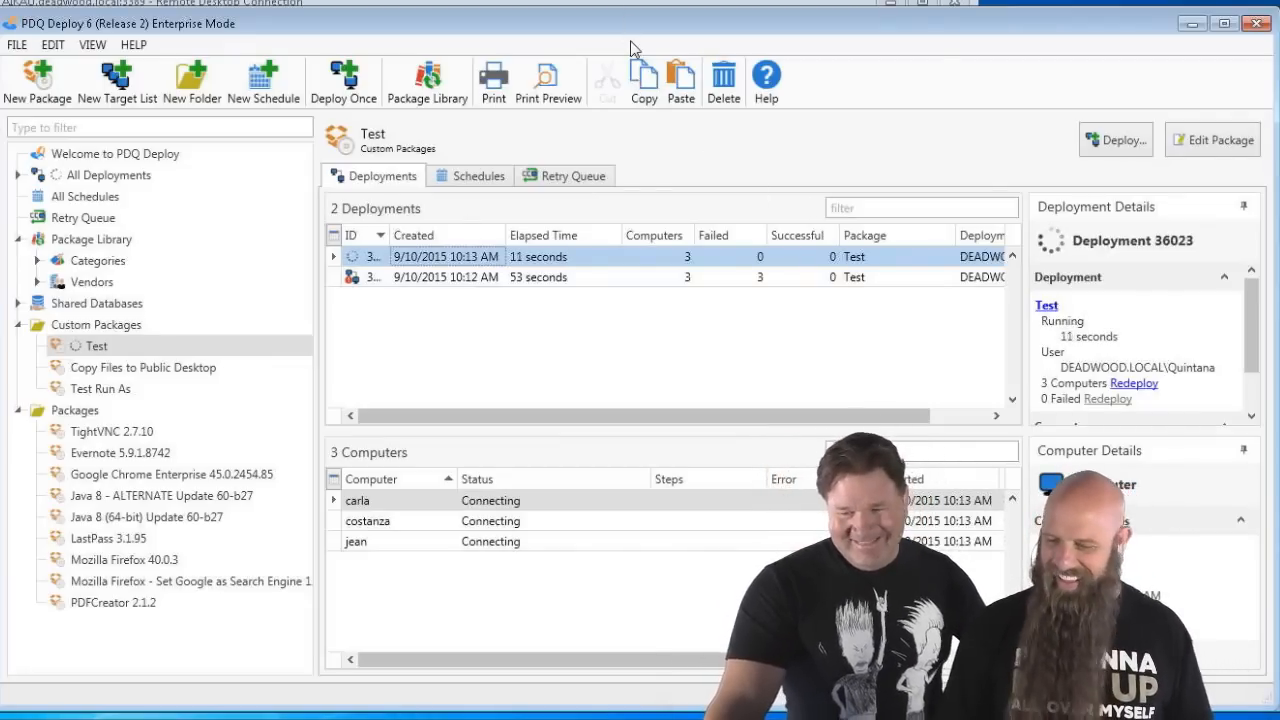
{"action": "key", "text": "ctrl+comma"}
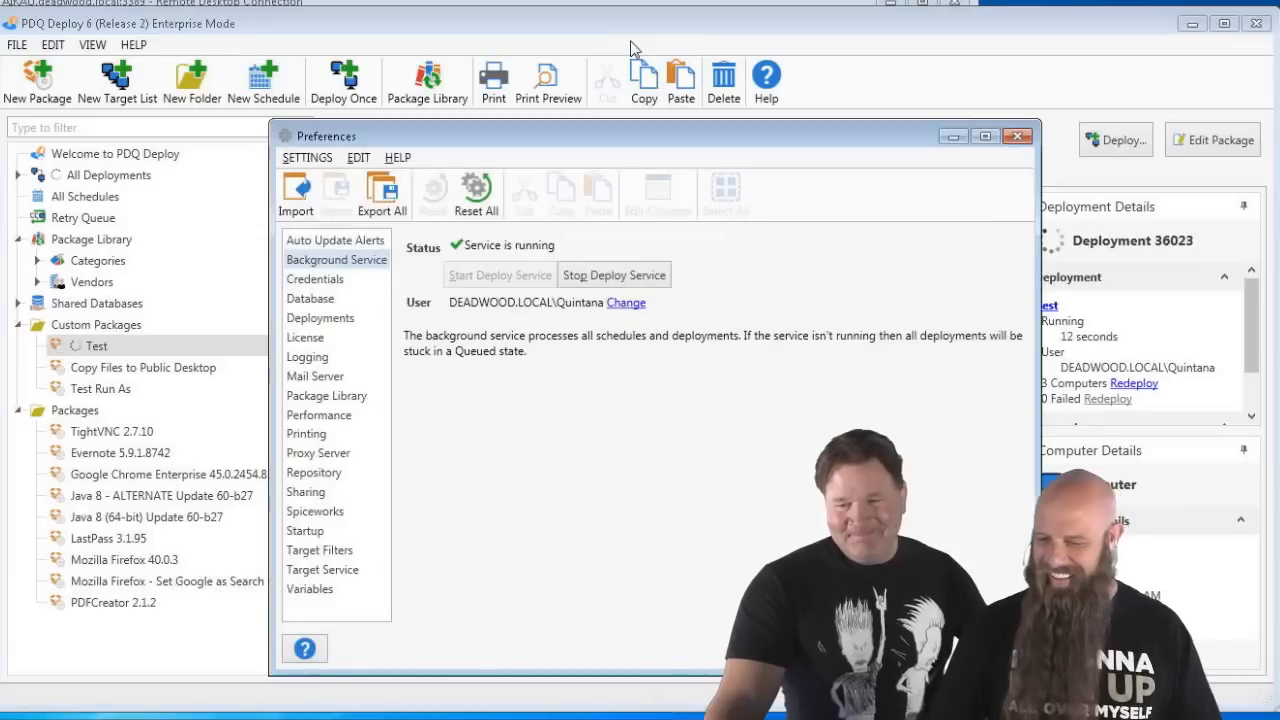
- Disable the service manager TCP connection in Performance preferences and close Preferences
{"action": "left_click", "coordinate": [325, 416]}
{"action": "left_click", "coordinate": [494, 502]}
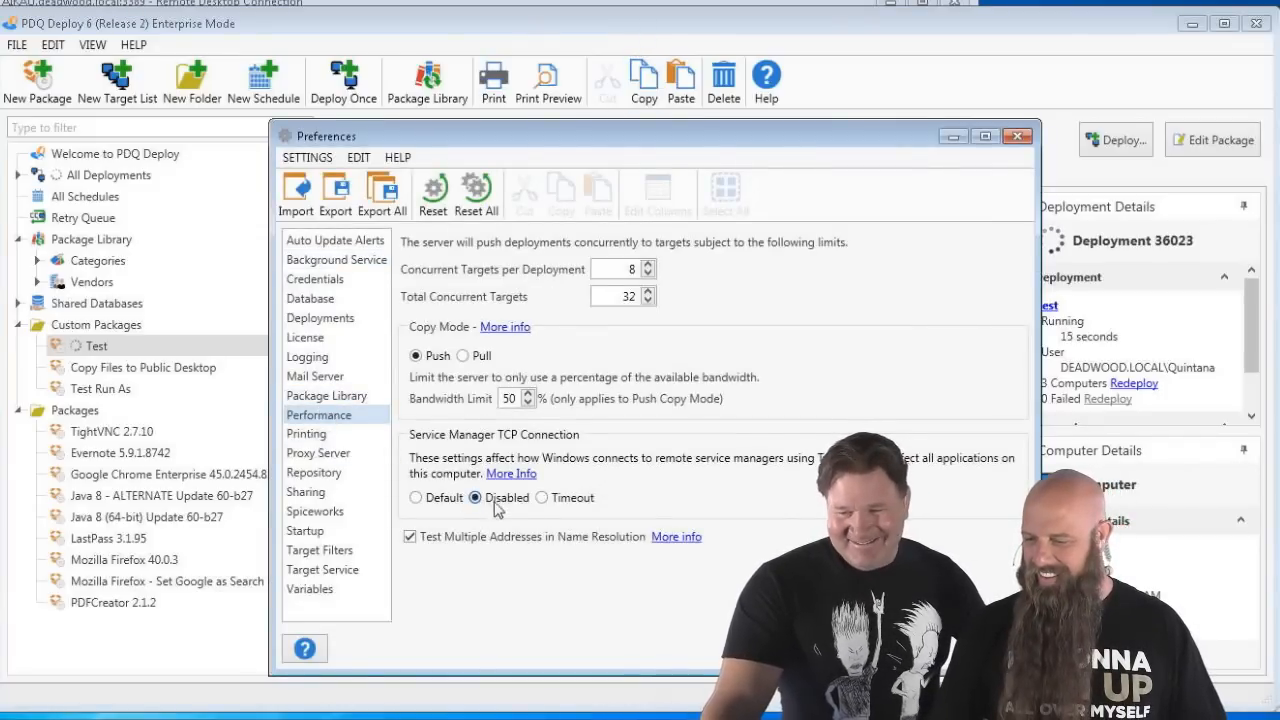
{"action": "left_click", "coordinate": [1018, 136]}
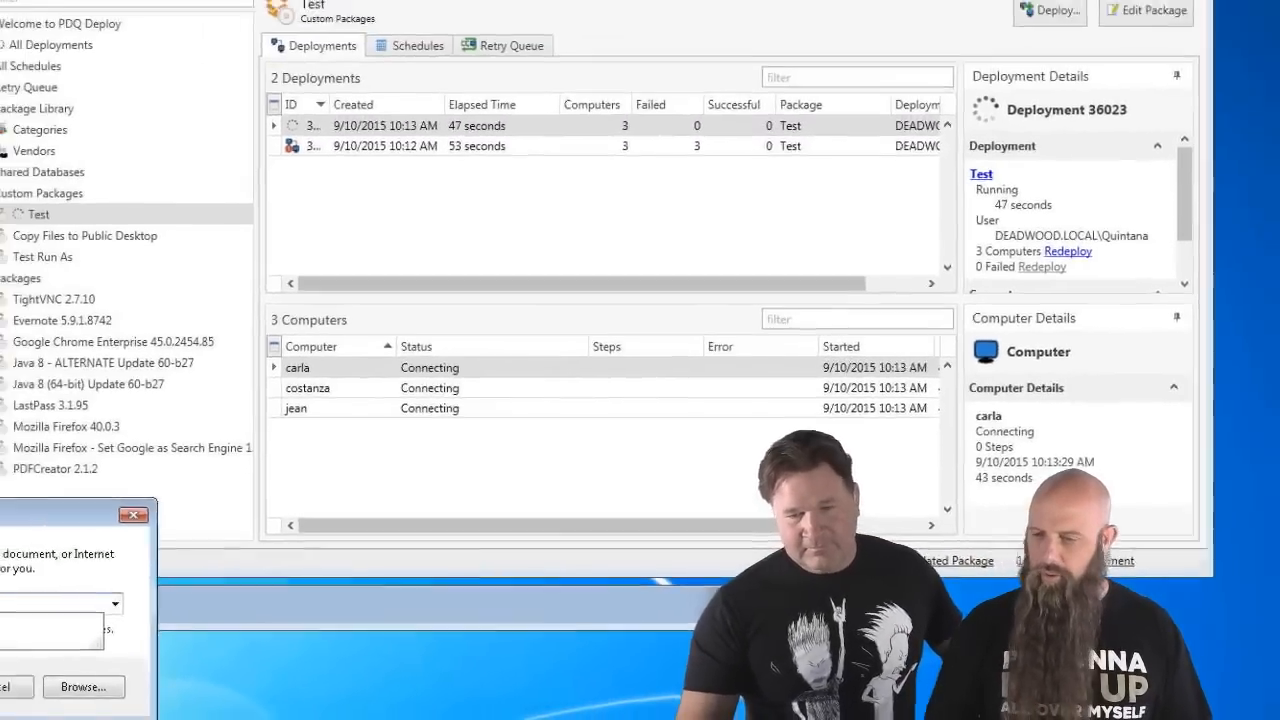
{"action": "key", "text": "Return"}
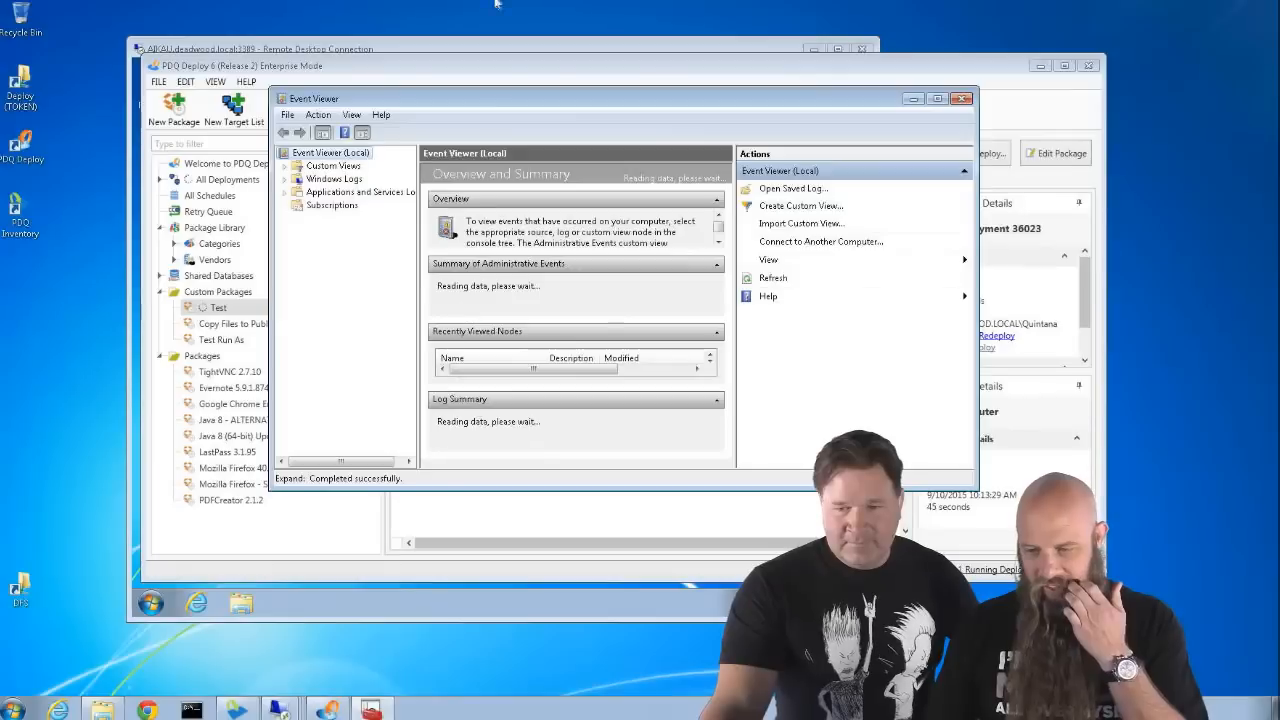
{"action": "left_click", "coordinate": [286, 179]}
{"action": "left_click", "coordinate": [340, 192]}
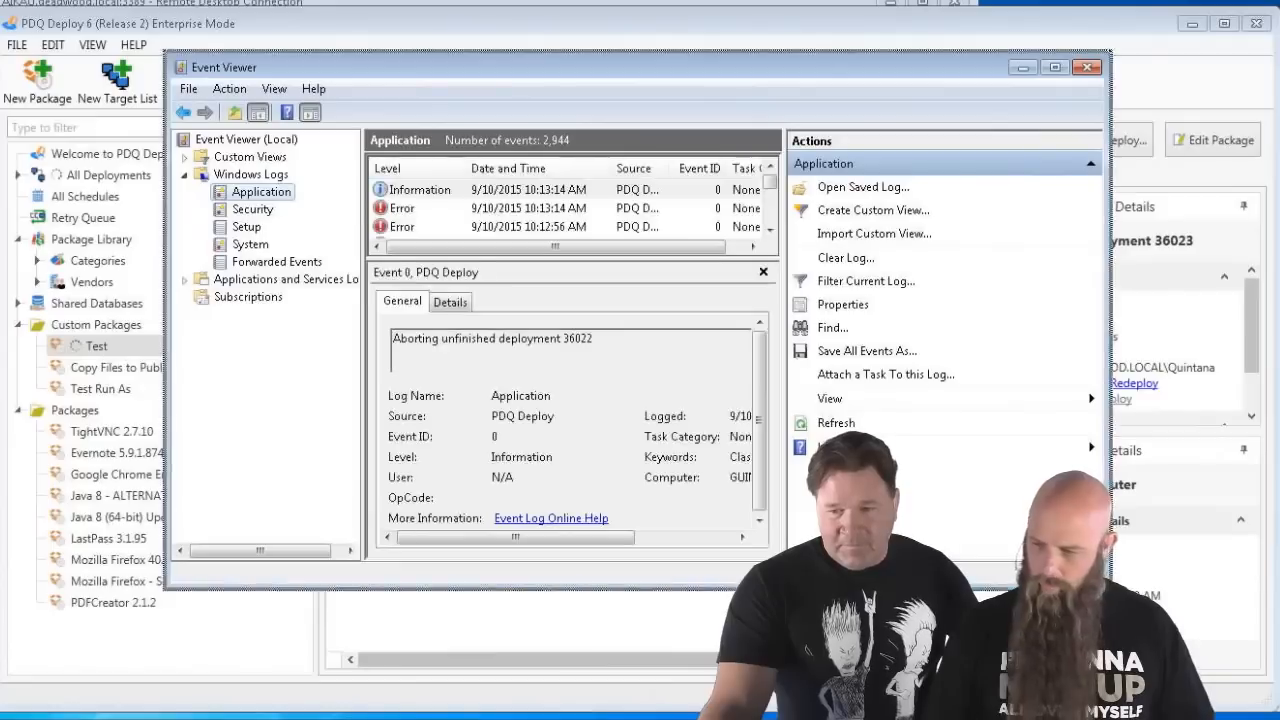
{"action": "left_click_drag", "start_coordinate": [978, 491], "coordinate": [1020, 532]}
{"action": "left_click_drag", "start_coordinate": [1164, 644], "coordinate": [1164, 644]}
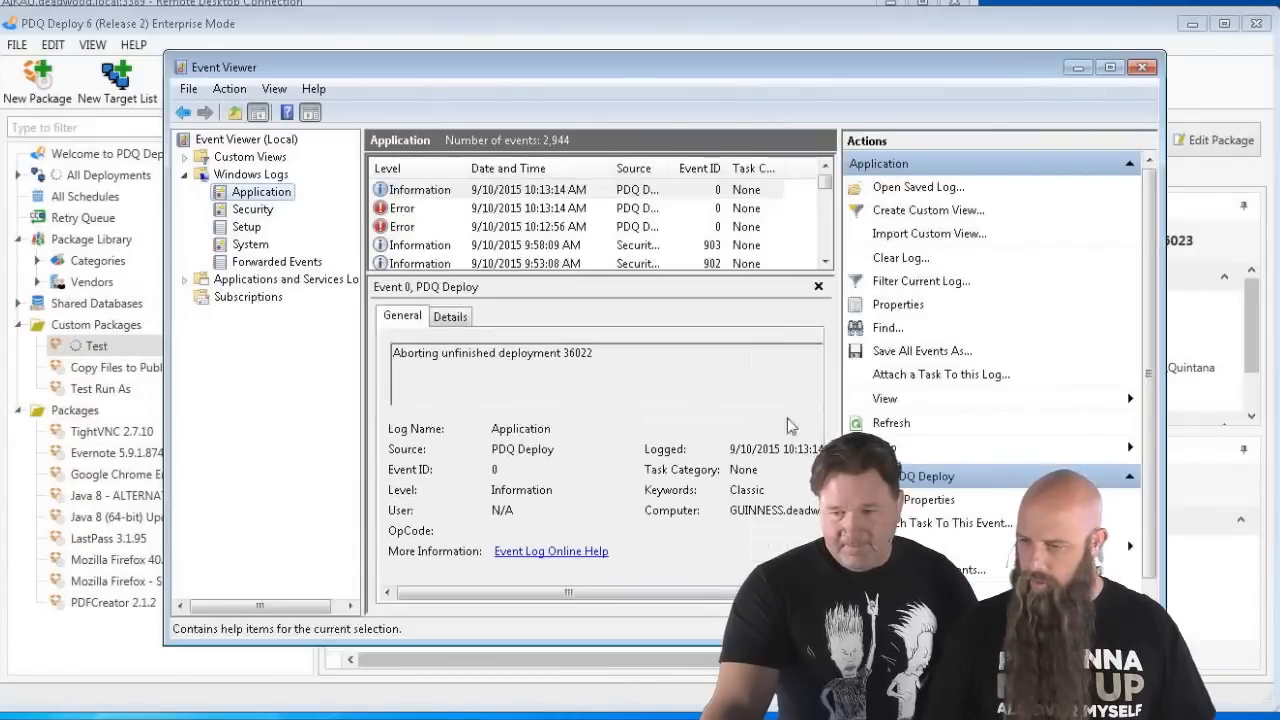
{"action": "left_click", "coordinate": [522, 208]}
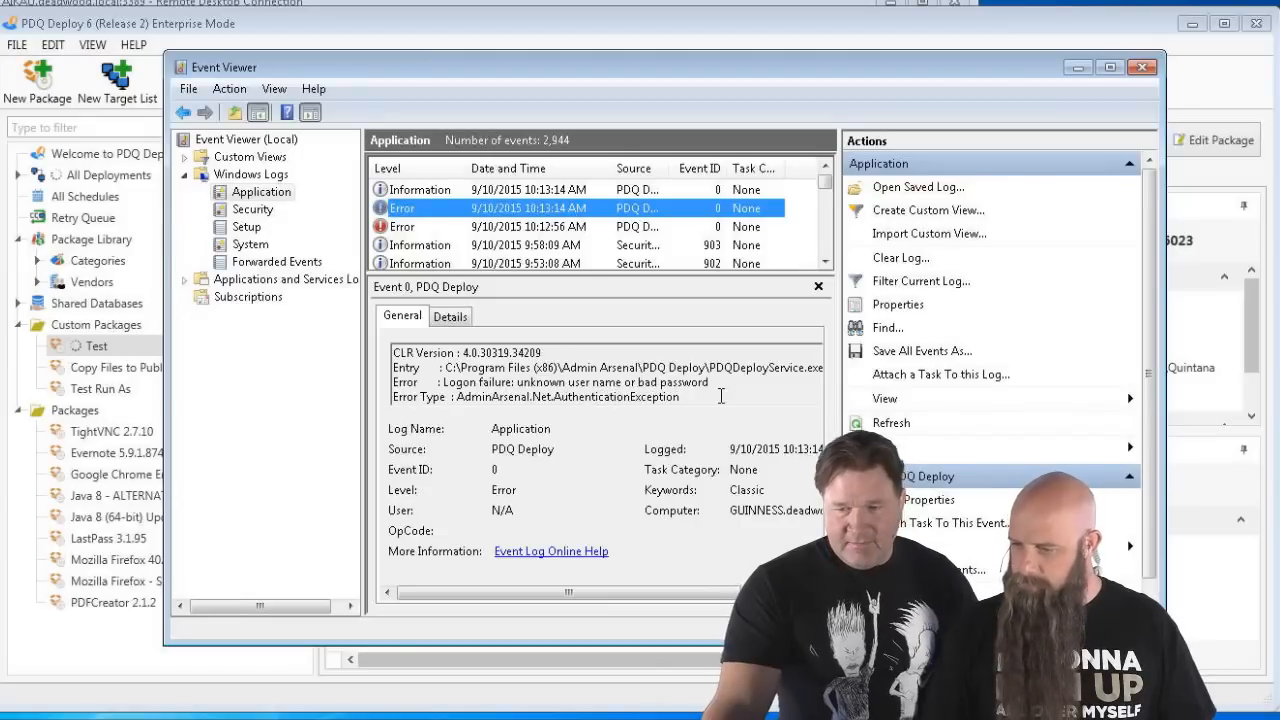
- Close Event Viewer and edit the default domain credentials, selecting the stored password to replace
{"action": "left_click", "coordinate": [1141, 66]}
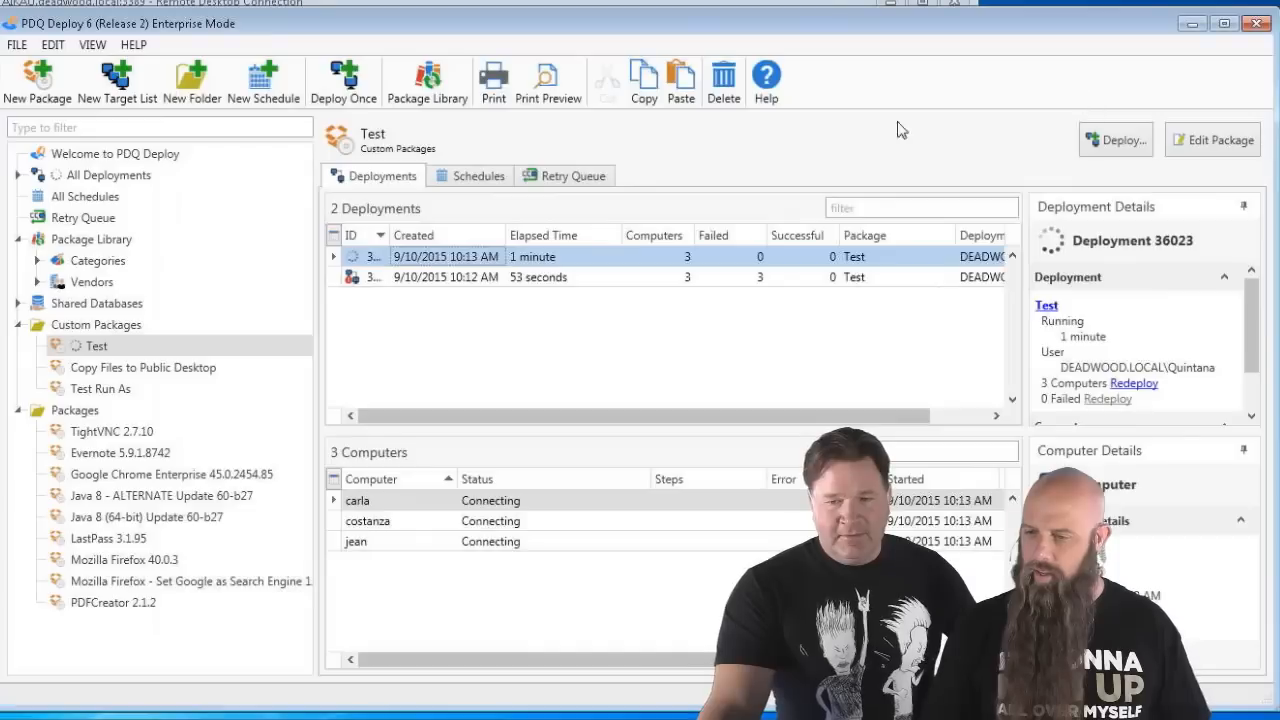
{"action": "key", "text": "ctrl+comma"}
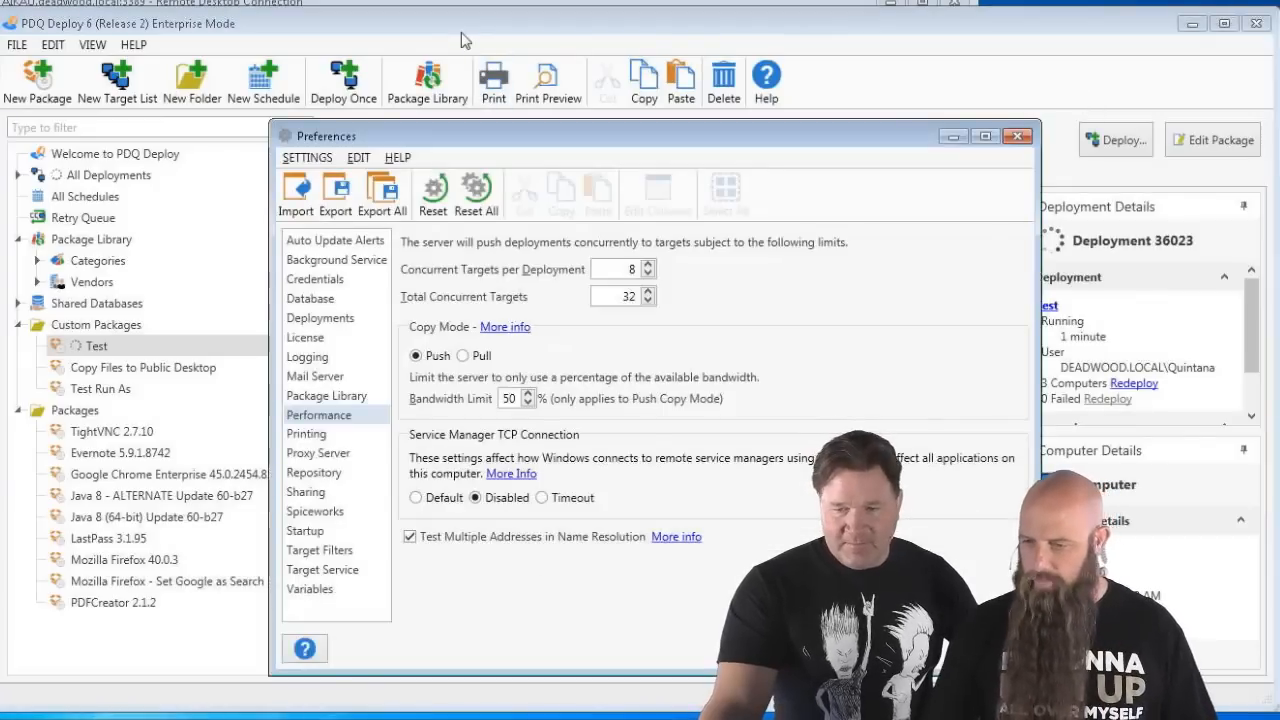
{"action": "left_click", "coordinate": [324, 281]}
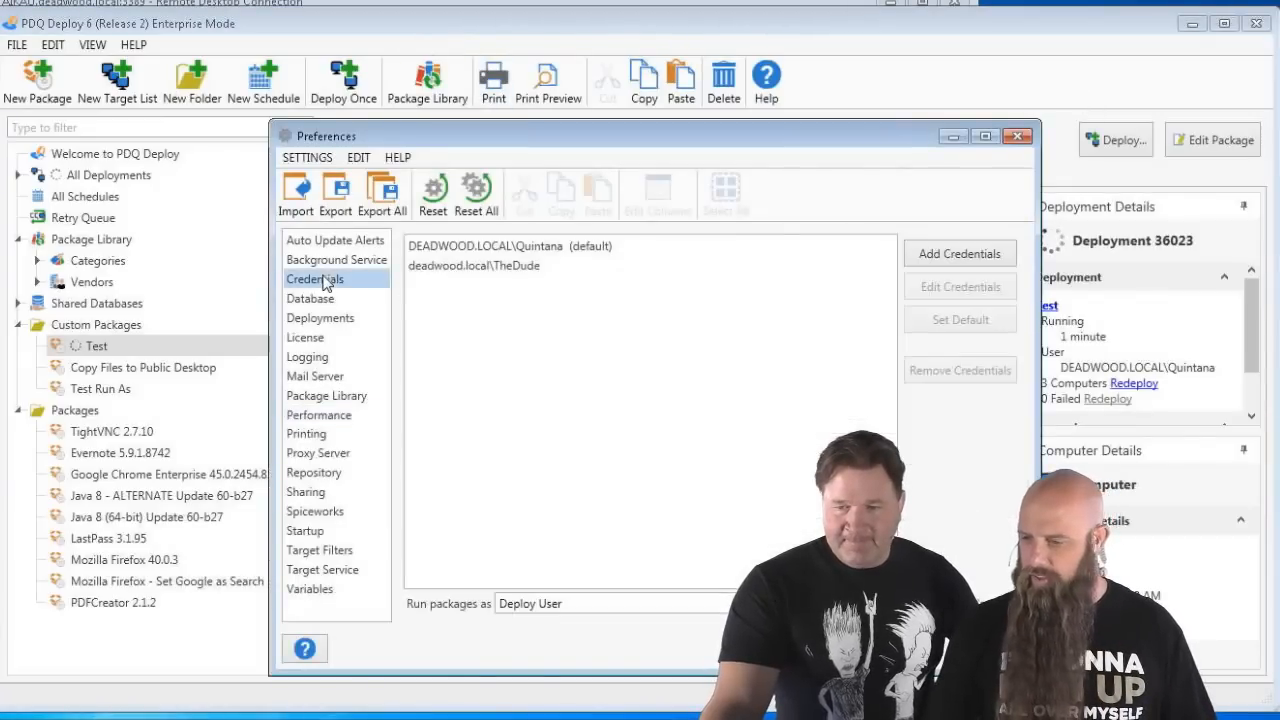
{"action": "left_click", "coordinate": [594, 261]}
{"action": "left_click", "coordinate": [940, 295]}
{"action": "left_click_drag", "start_coordinate": [591, 403], "coordinate": [467, 410]}
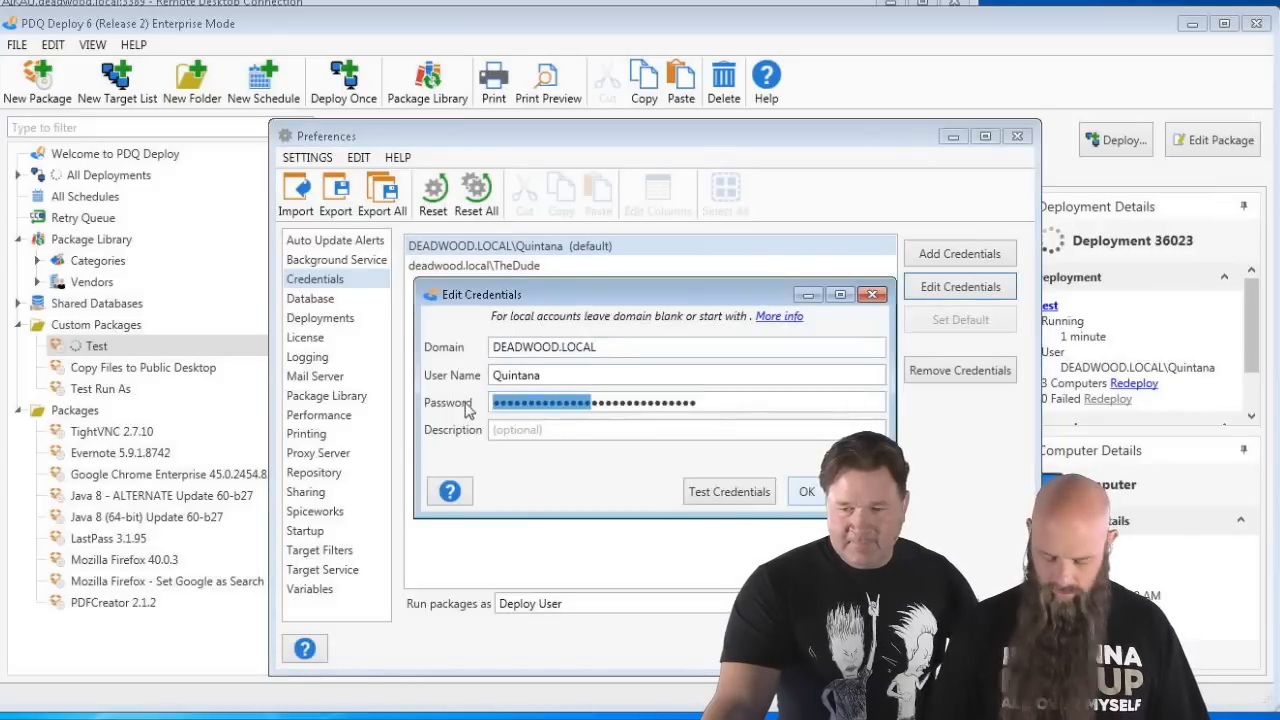
{"action": "left_click_drag", "start_coordinate": [744, 407], "coordinate": [387, 402]}
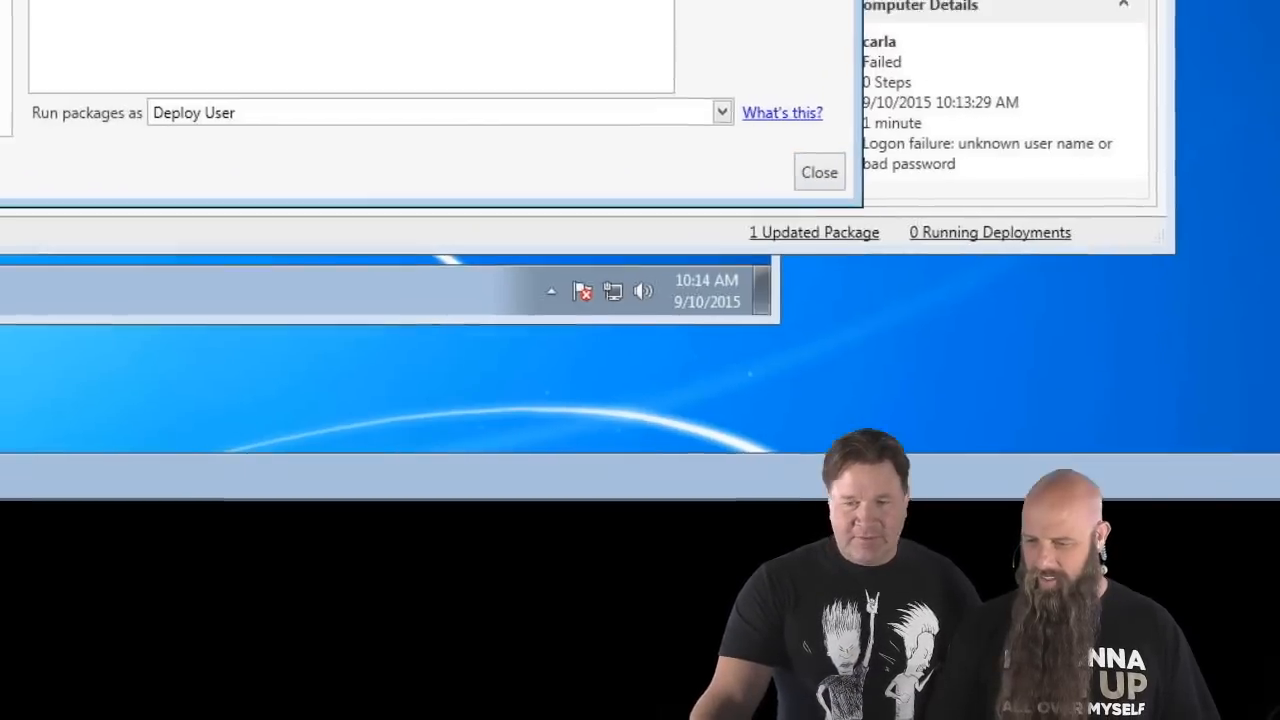
- Stop and restart the deploy background service
{"action": "left_click", "coordinate": [118, 64]}
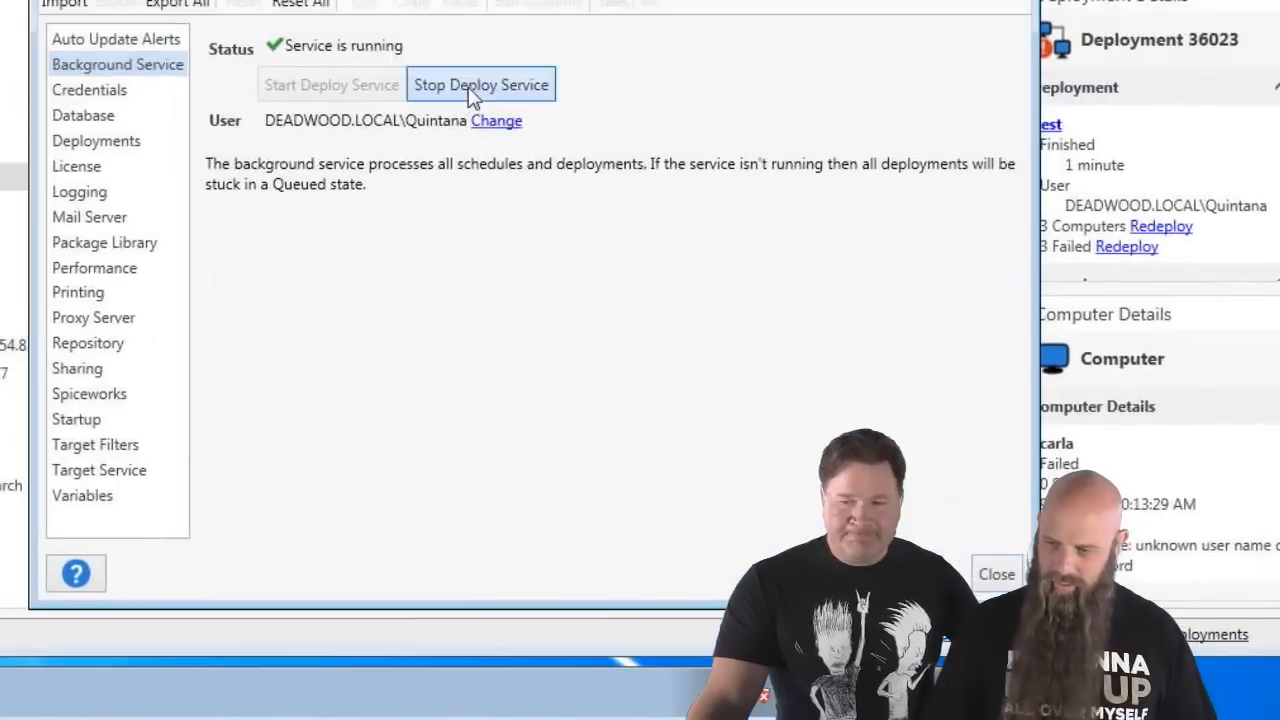
{"action": "left_click", "coordinate": [475, 88]}
{"action": "left_click", "coordinate": [310, 85]}
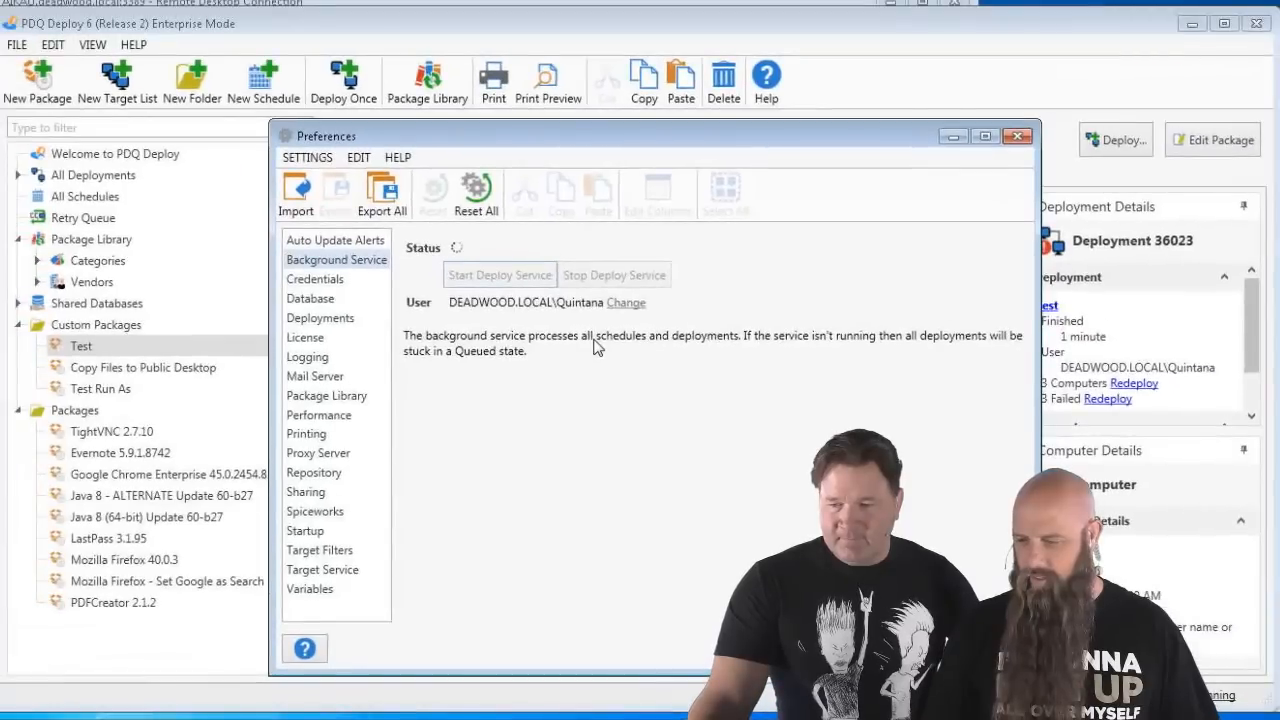
- Redeploy Test to carla alone, then select the Copy Files to Public Desktop package
{"action": "key", "text": "Escape"}
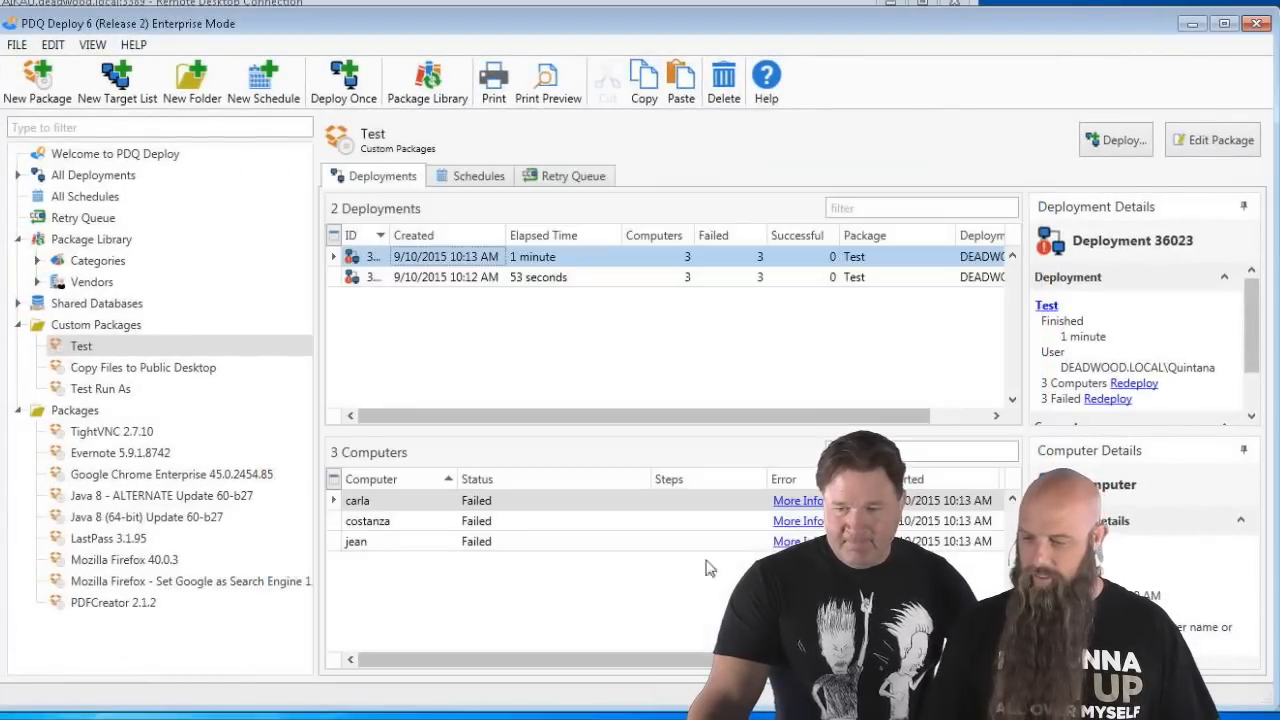
{"action": "right_click", "coordinate": [441, 503]}
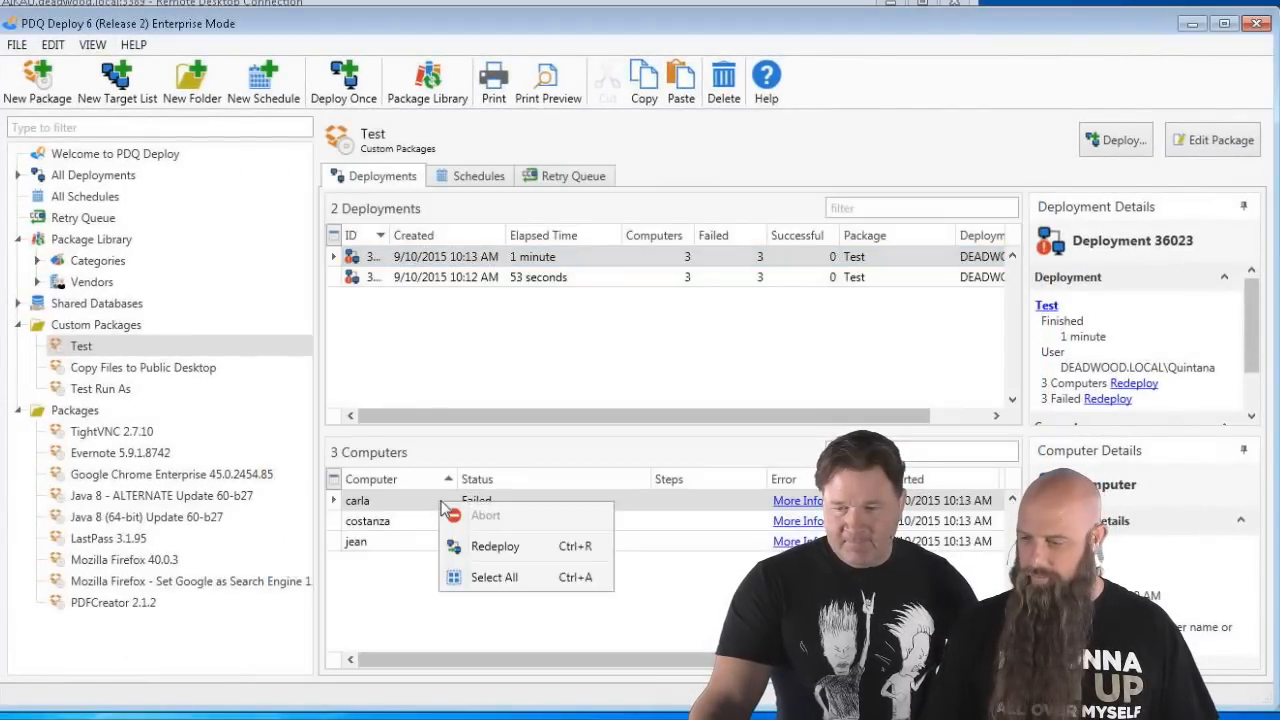
{"action": "left_click", "coordinate": [490, 548]}
{"action": "left_click", "coordinate": [770, 516]}
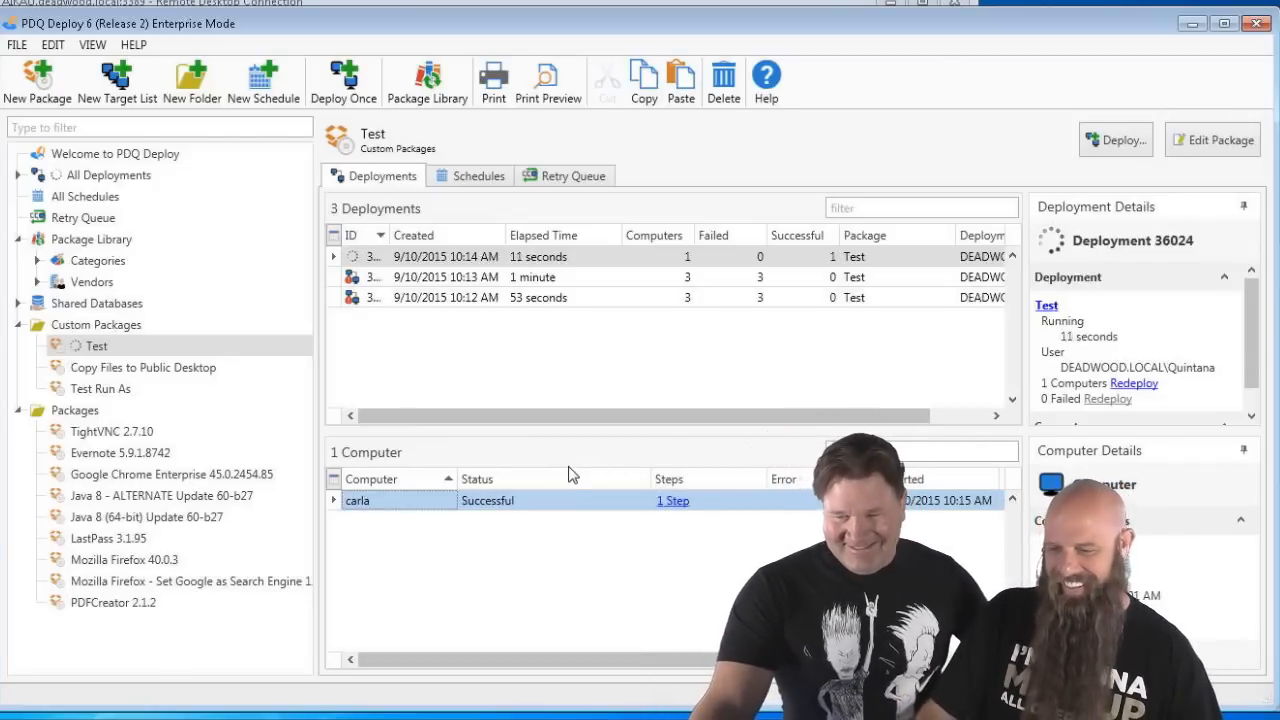
{"action": "left_click", "coordinate": [379, 298]}
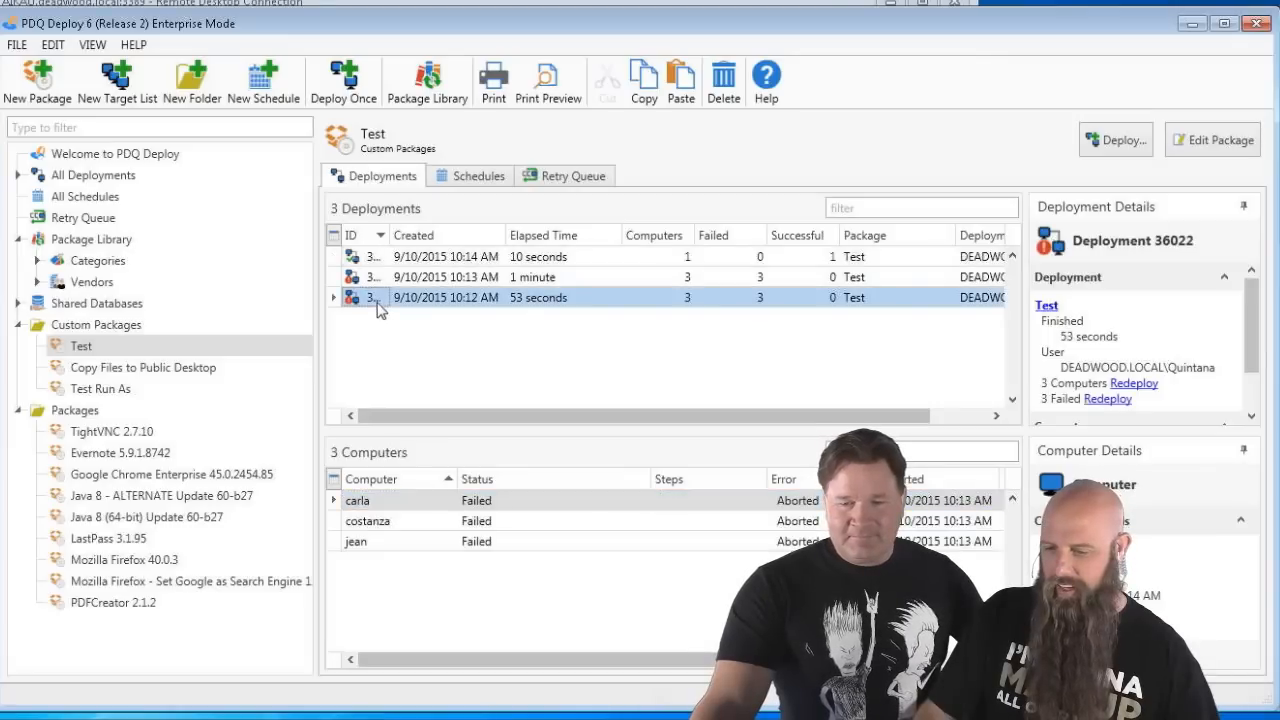
{"action": "left_click", "coordinate": [100, 368]}
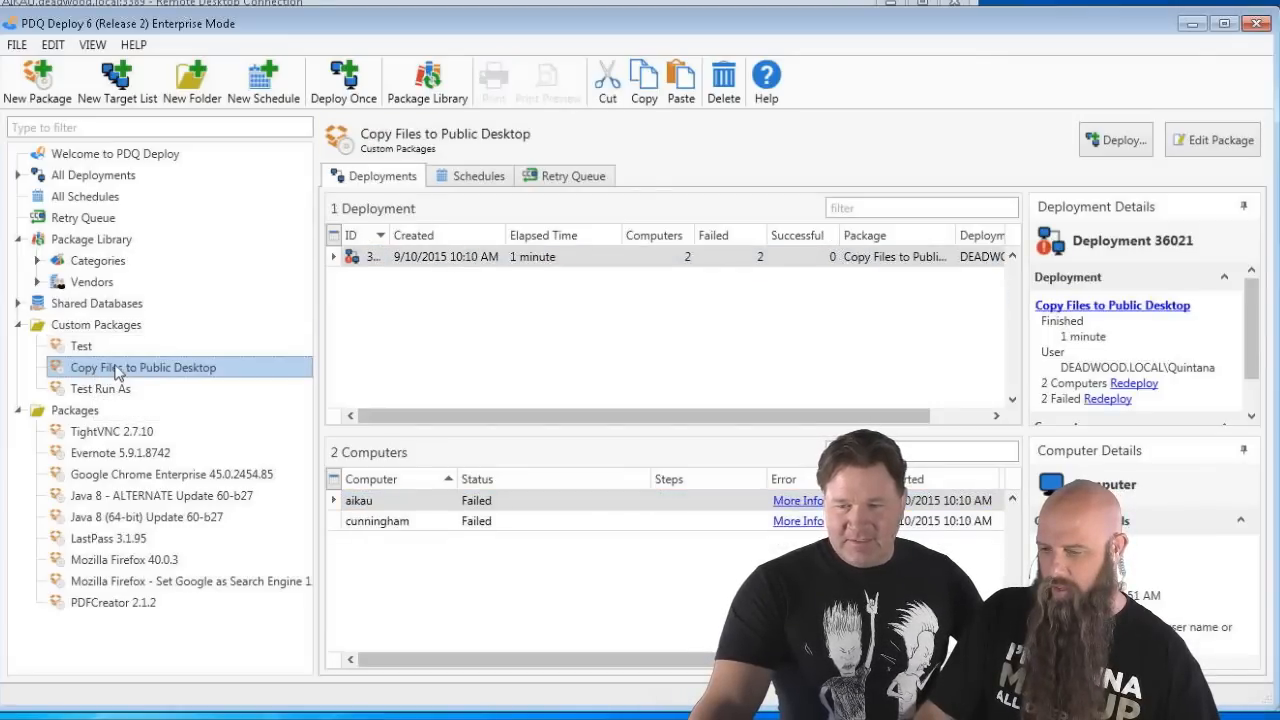
- Redeploy Copy Files to Public Desktop to aikau and cunningham, then bring aikau's remote desktop forward
{"action": "right_click", "coordinate": [435, 265]}
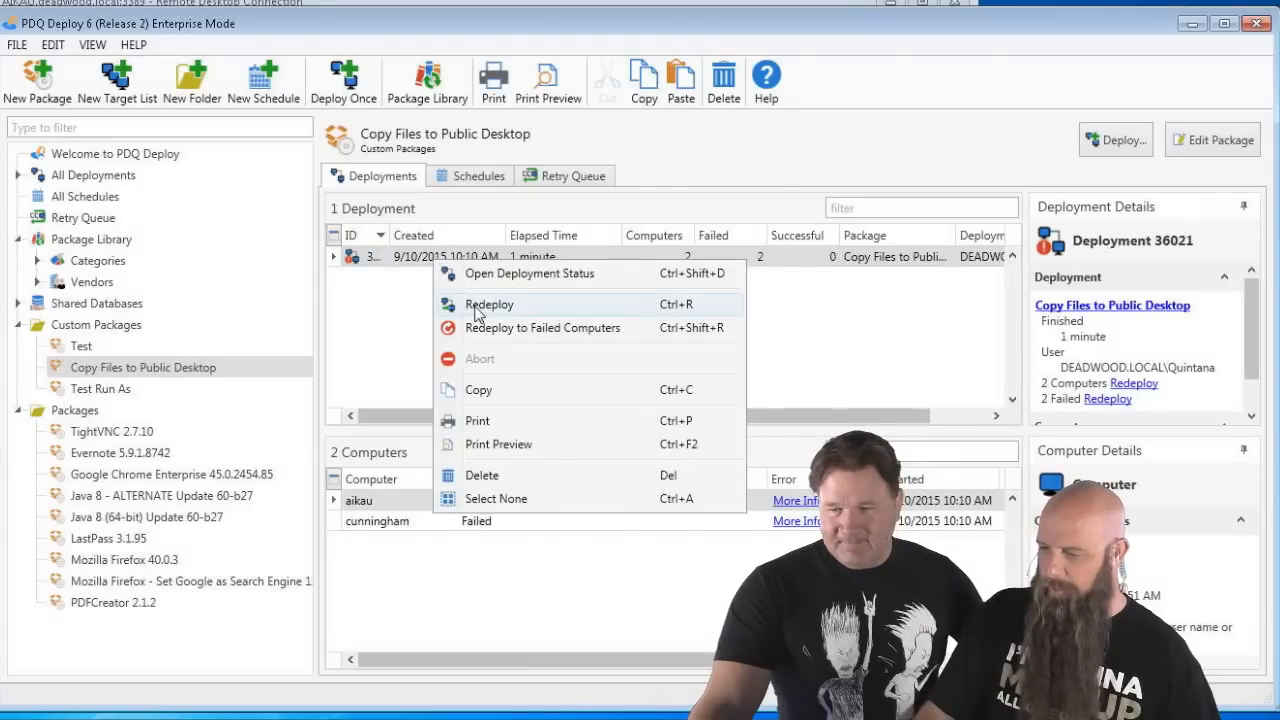
{"action": "left_click", "coordinate": [462, 303]}
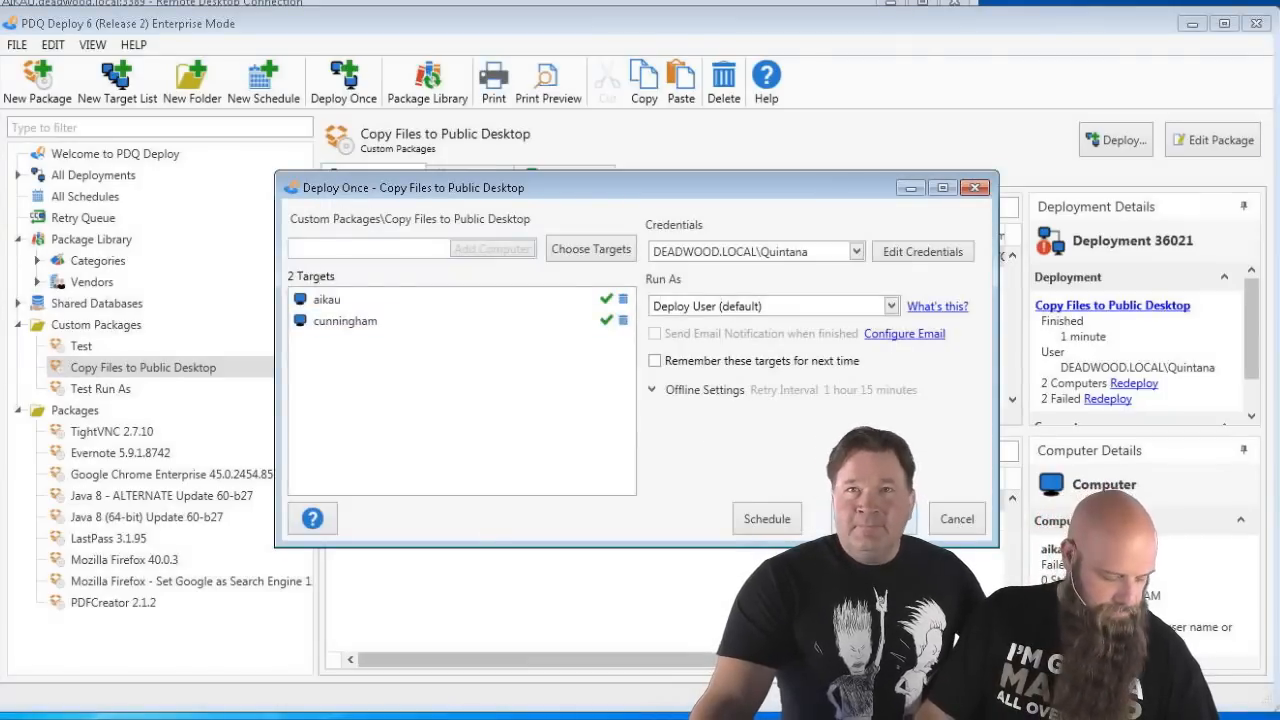
{"action": "left_click", "coordinate": [874, 519]}
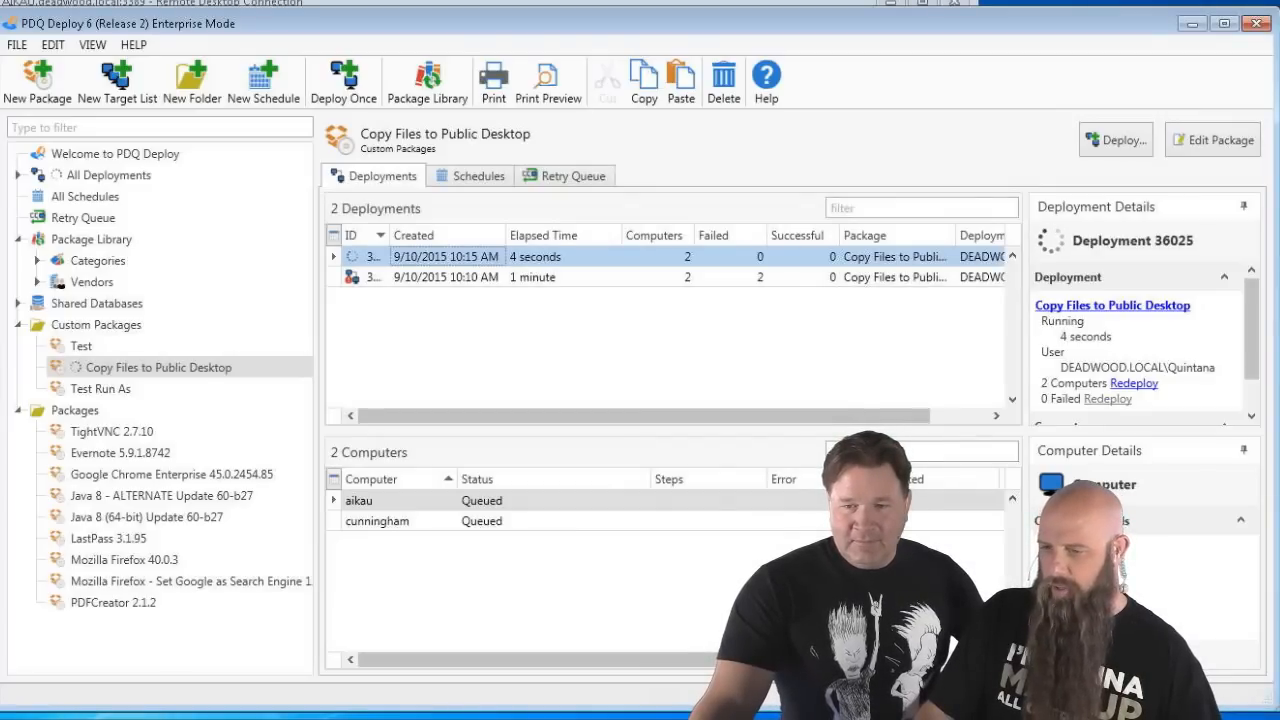
{"action": "double_click", "coordinate": [605, 30]}
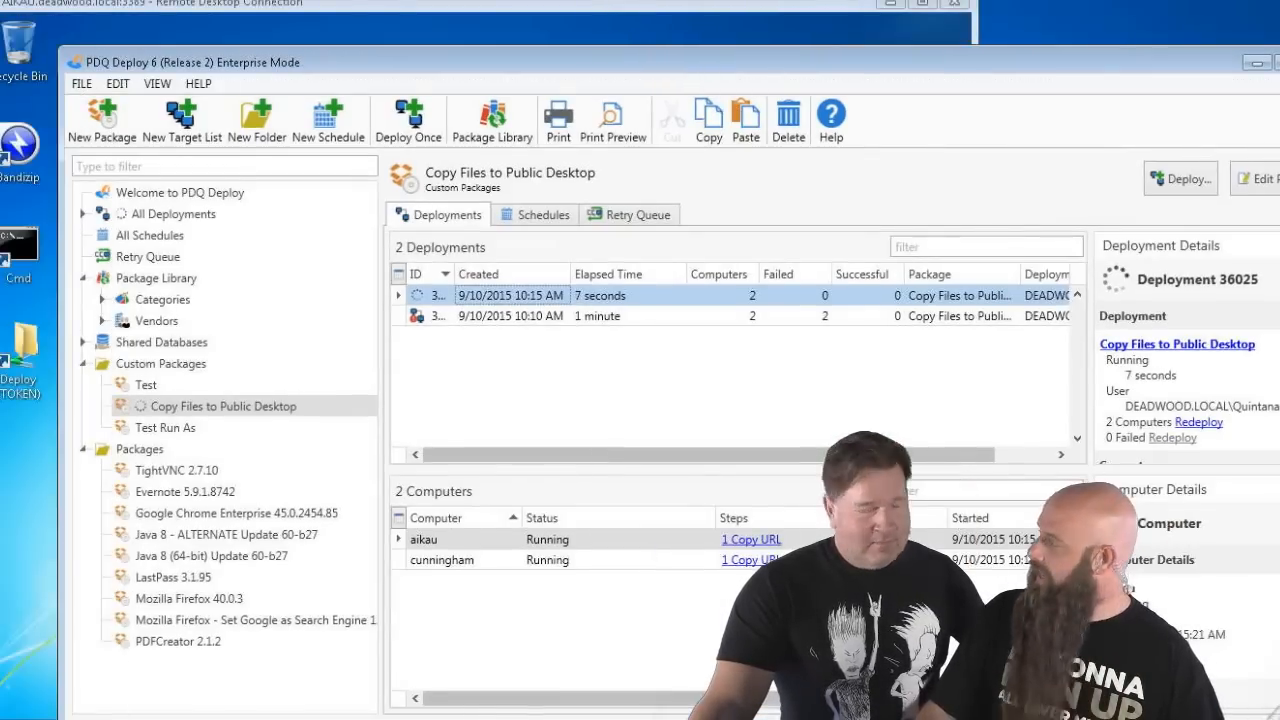
{"action": "left_click", "coordinate": [350, 15]}
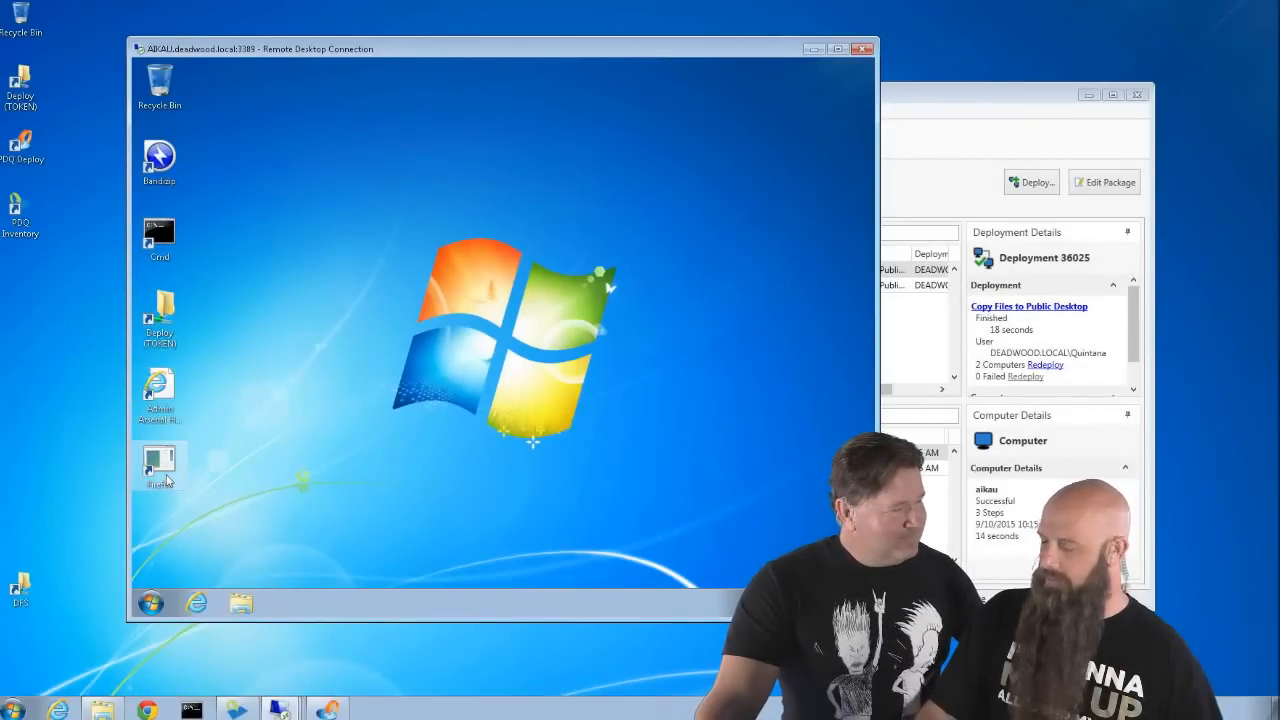
- Check the Firefox shortcut's properties on AIKAU's desktop
{"action": "right_click", "coordinate": [166, 480]}
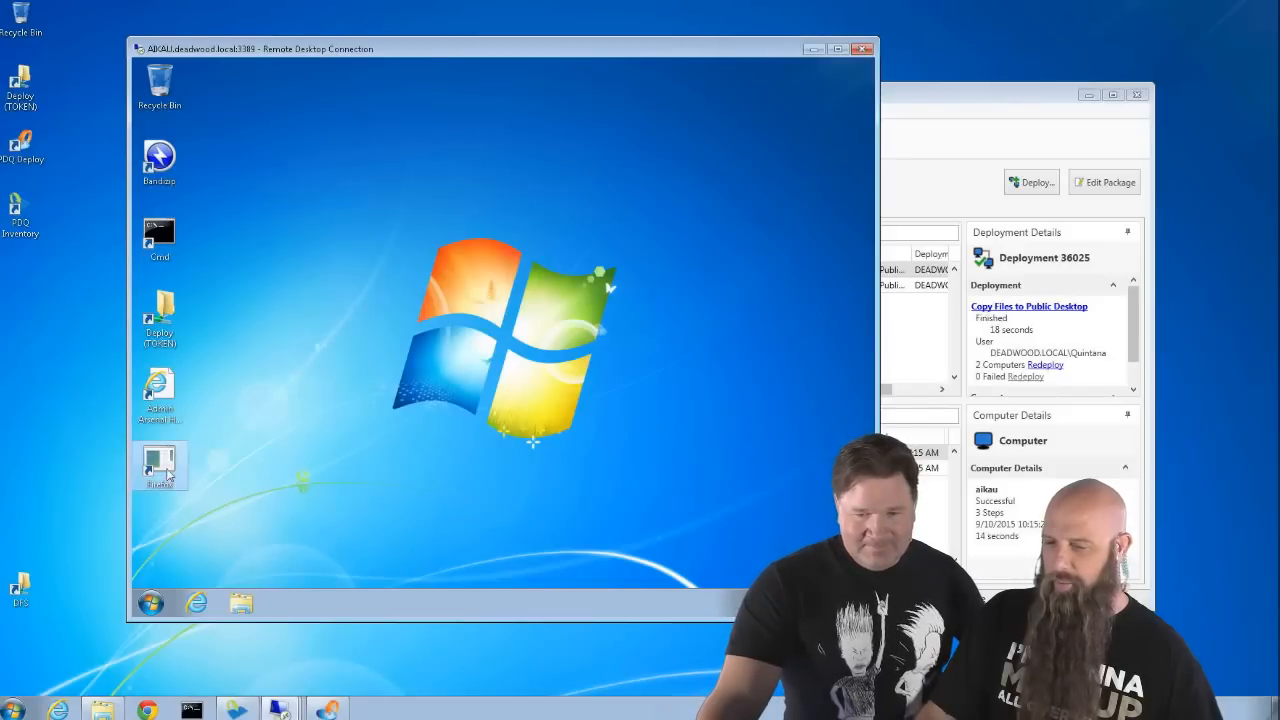
{"action": "left_click", "coordinate": [201, 462]}
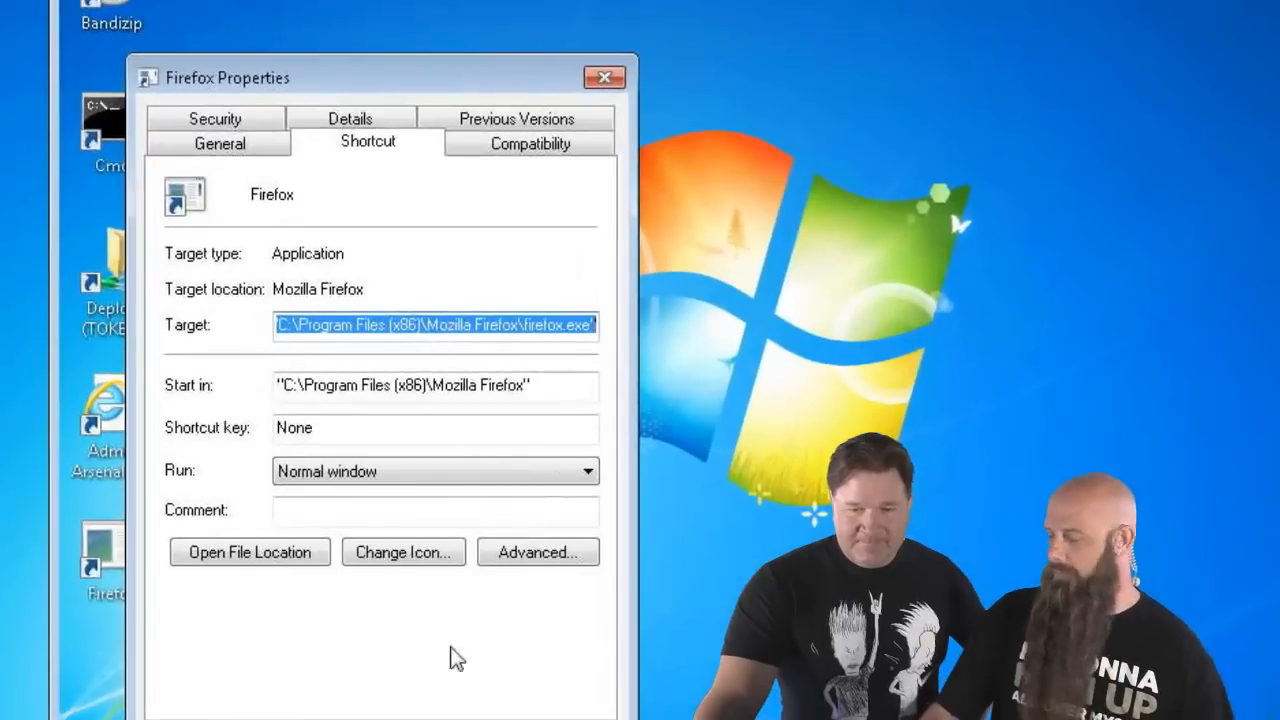
{"action": "left_click", "coordinate": [432, 704]}
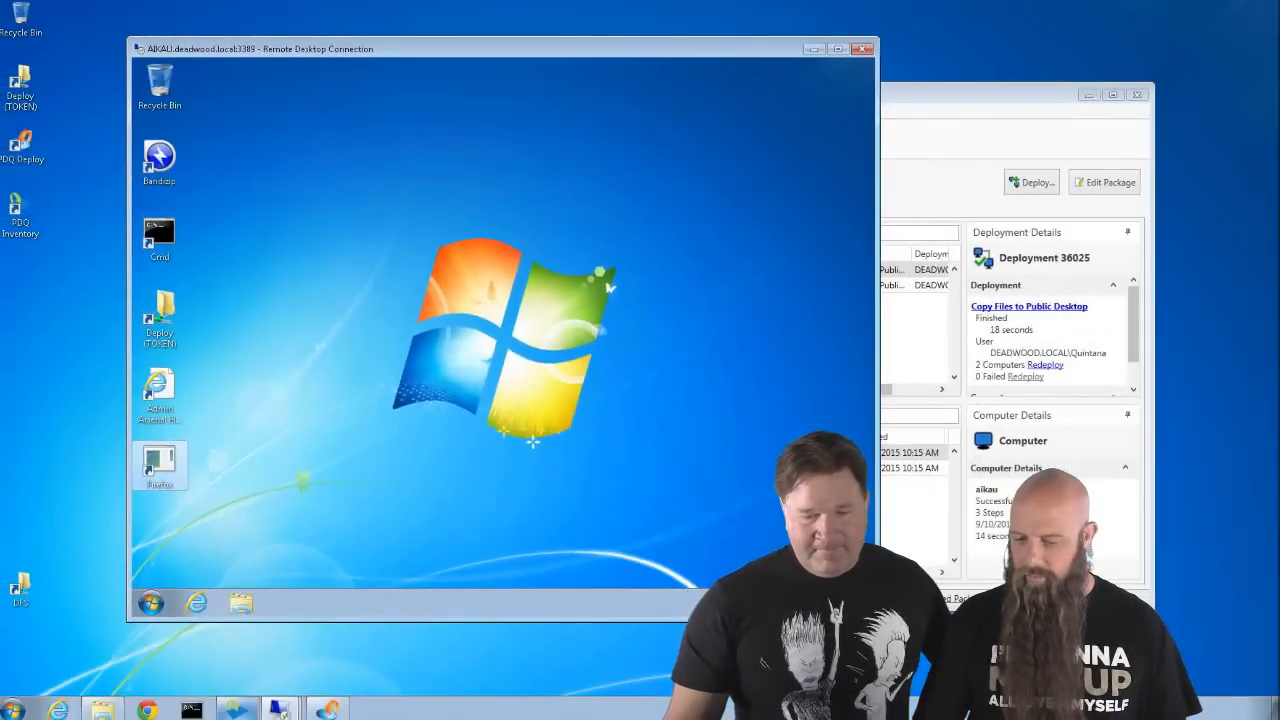
- Switch to the CUNNINGHAM session and check its Firefox shortcut's properties
{"action": "mouse_move", "coordinate": [280, 708]}
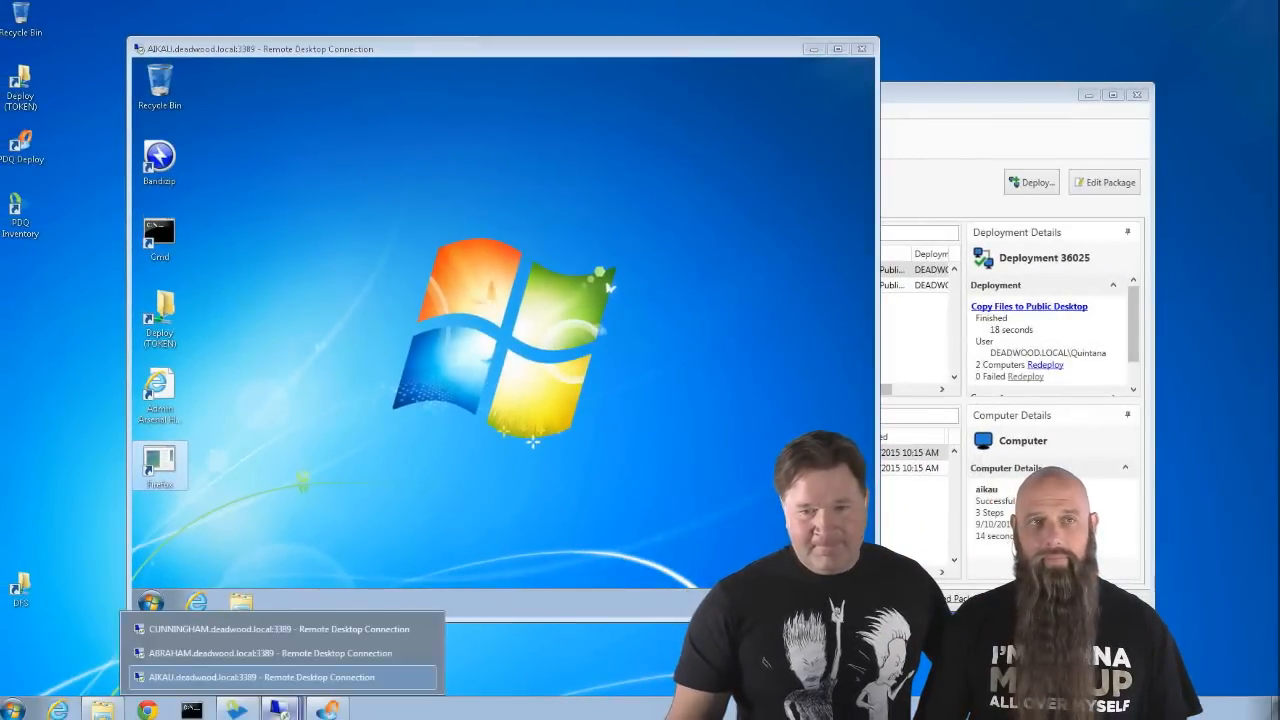
{"action": "left_click", "coordinate": [285, 629]}
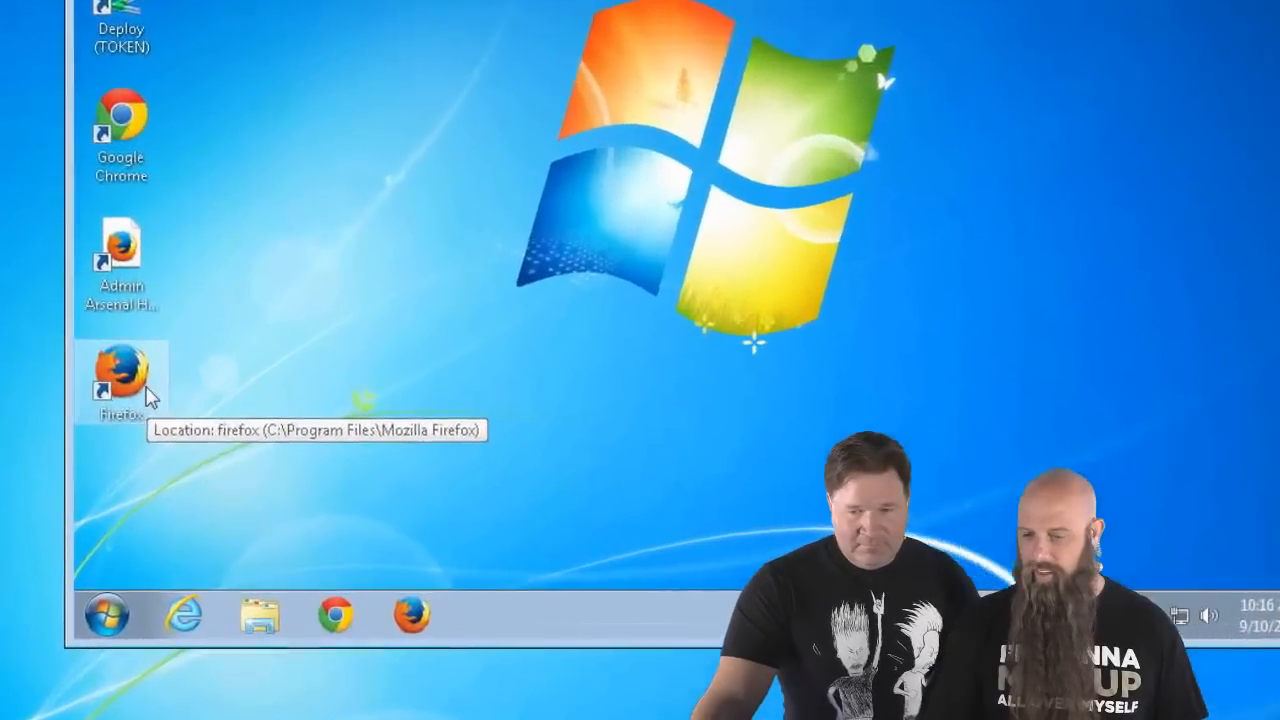
{"action": "right_click", "coordinate": [179, 481]}
{"action": "left_click", "coordinate": [231, 362]}
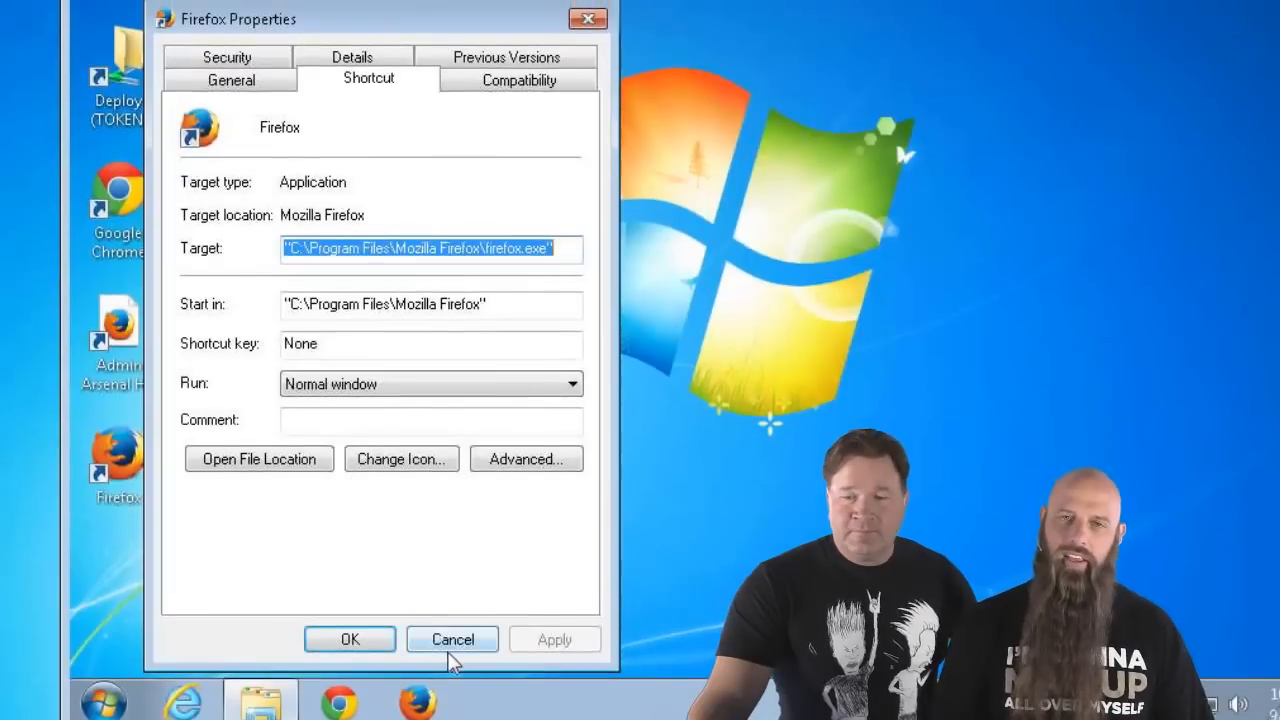
{"action": "left_click", "coordinate": [452, 640]}
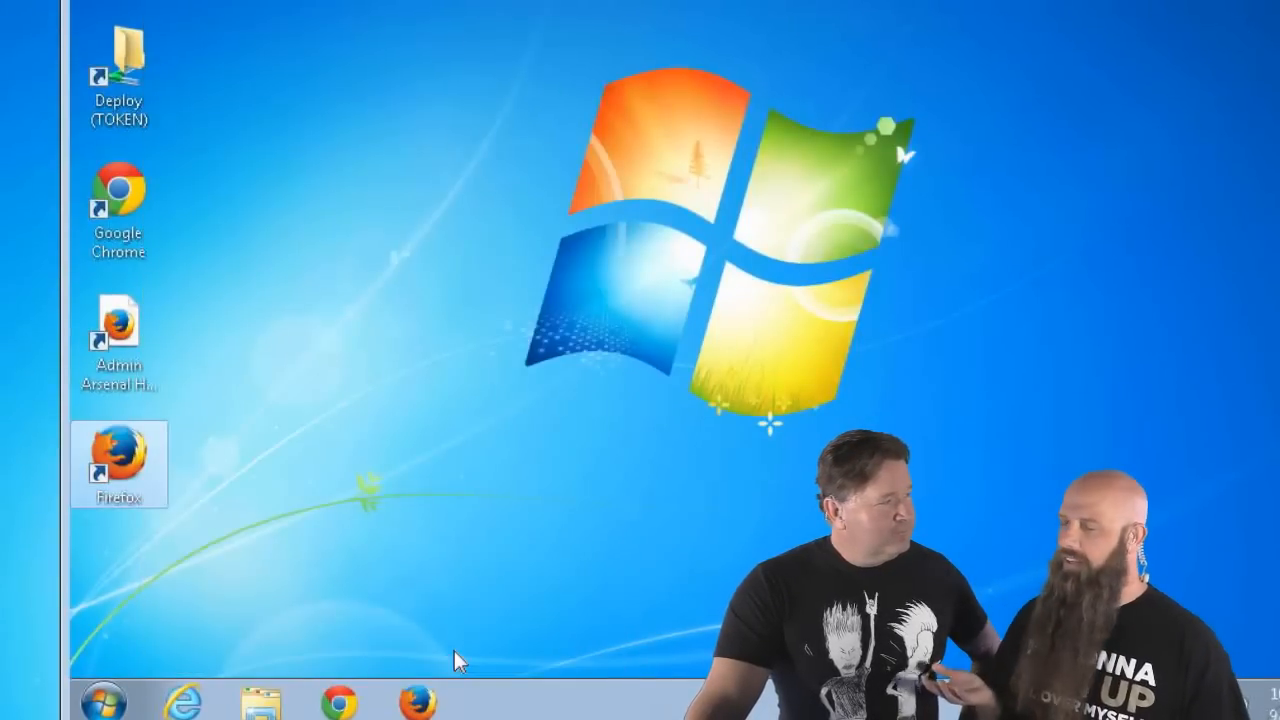
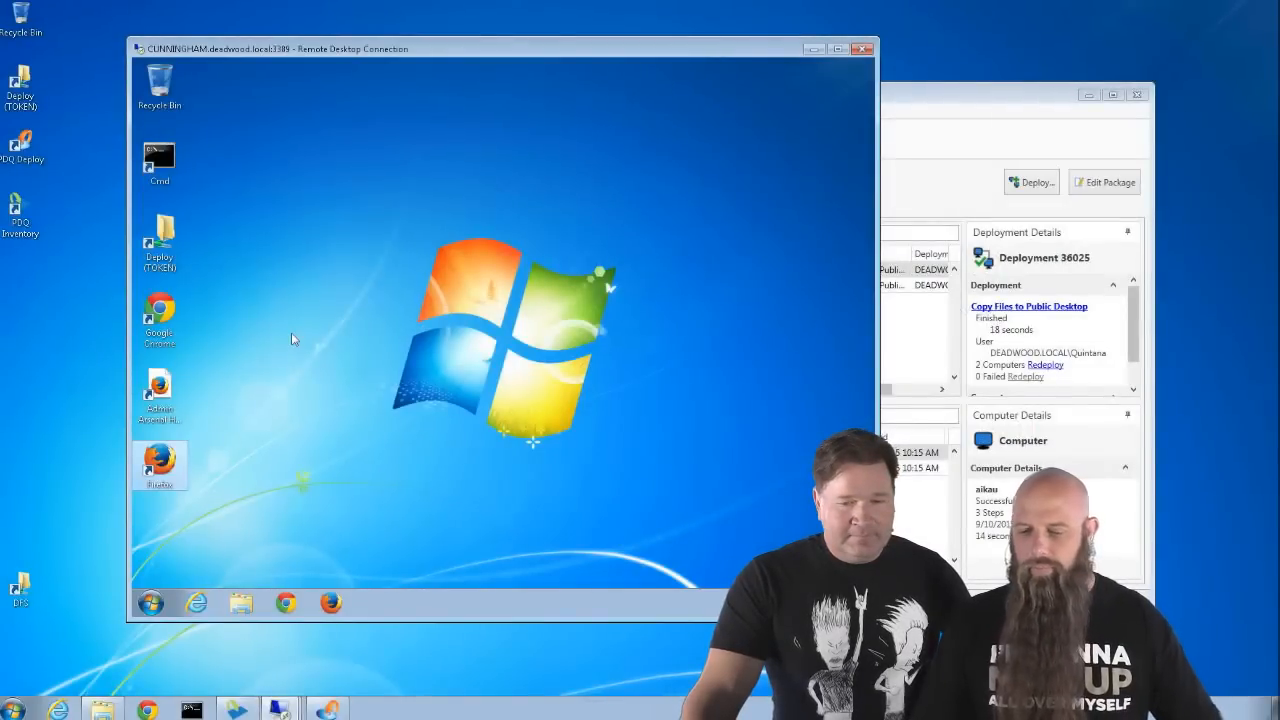
- Open the Deploy (TOKEN) share and then its _WebCast folder
{"action": "double_click", "coordinate": [166, 242]}
{"action": "double_click", "coordinate": [376, 214]}
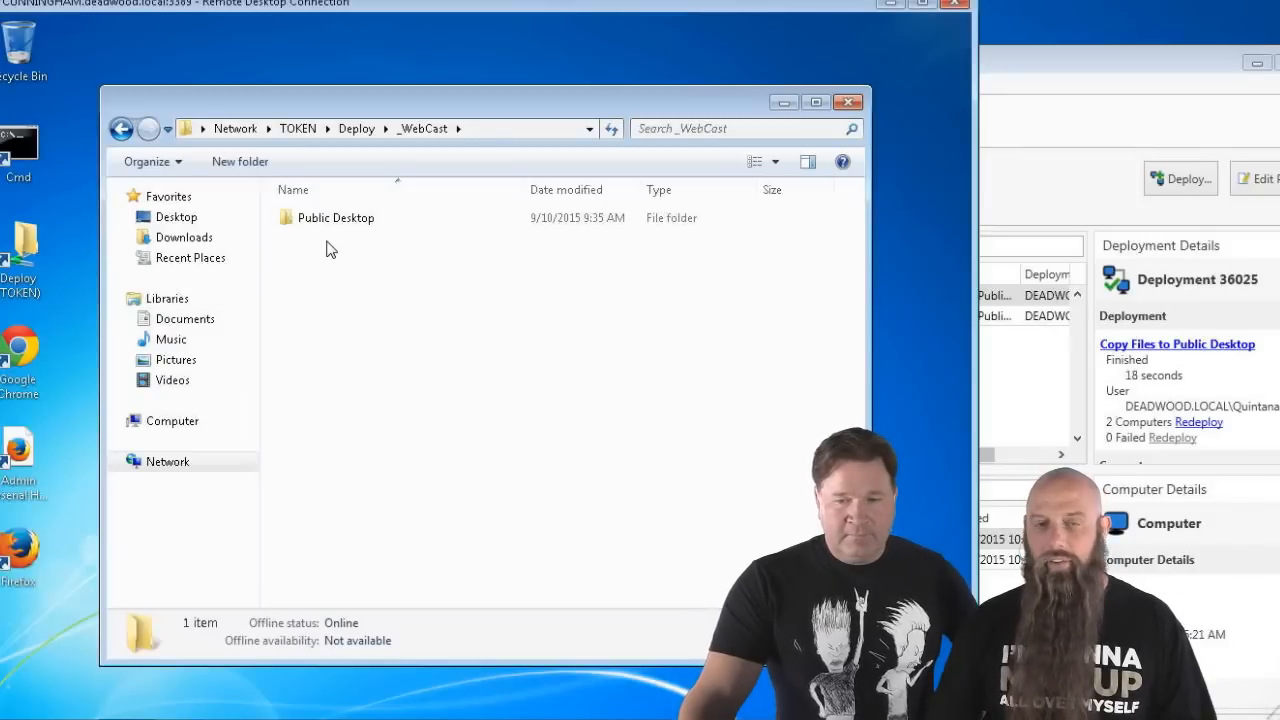
- Open Public Desktop and test the Admin Arsenal Home Page shortcut in Firefox
{"action": "double_click", "coordinate": [307, 224]}
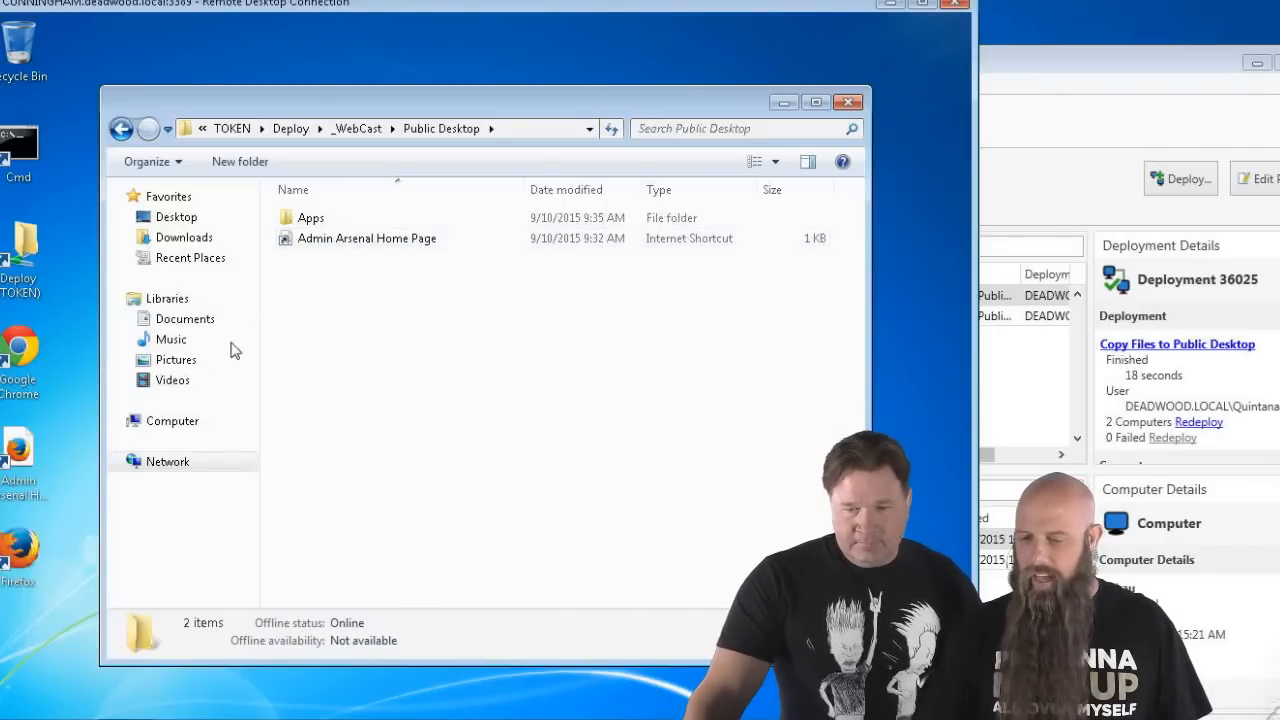
{"action": "double_click", "coordinate": [16, 460]}
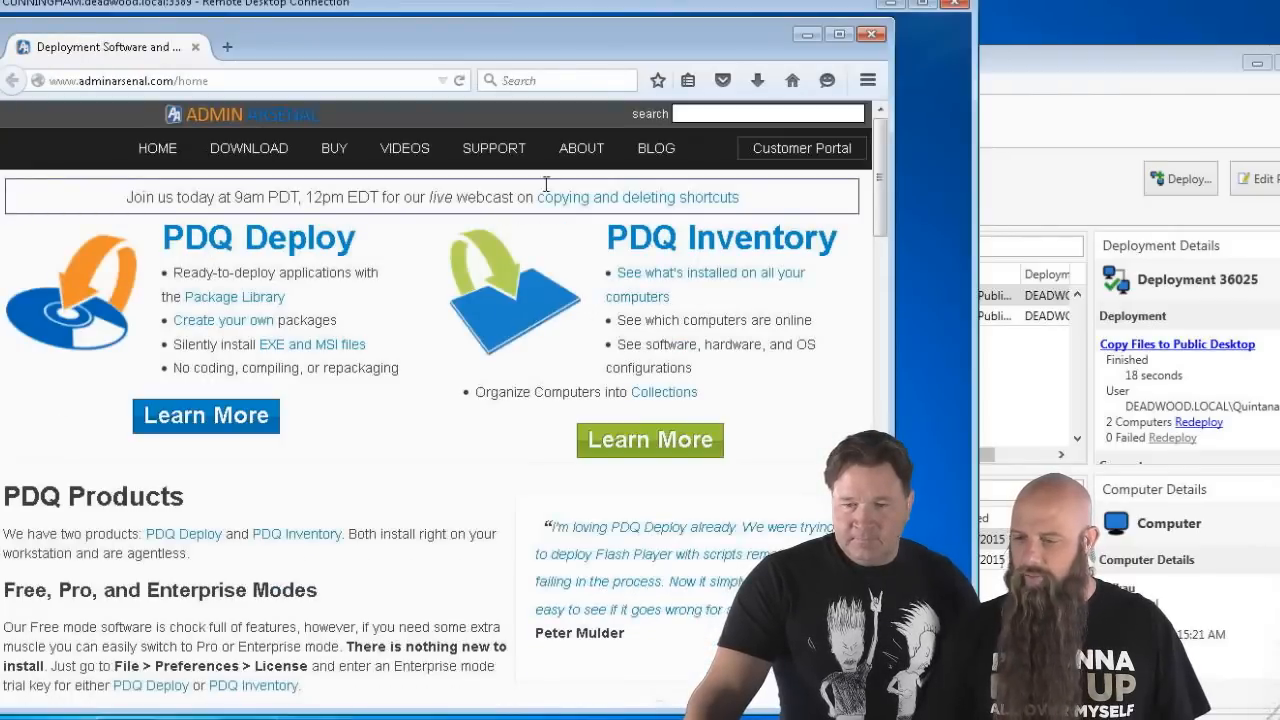
{"action": "left_click", "coordinate": [869, 33]}
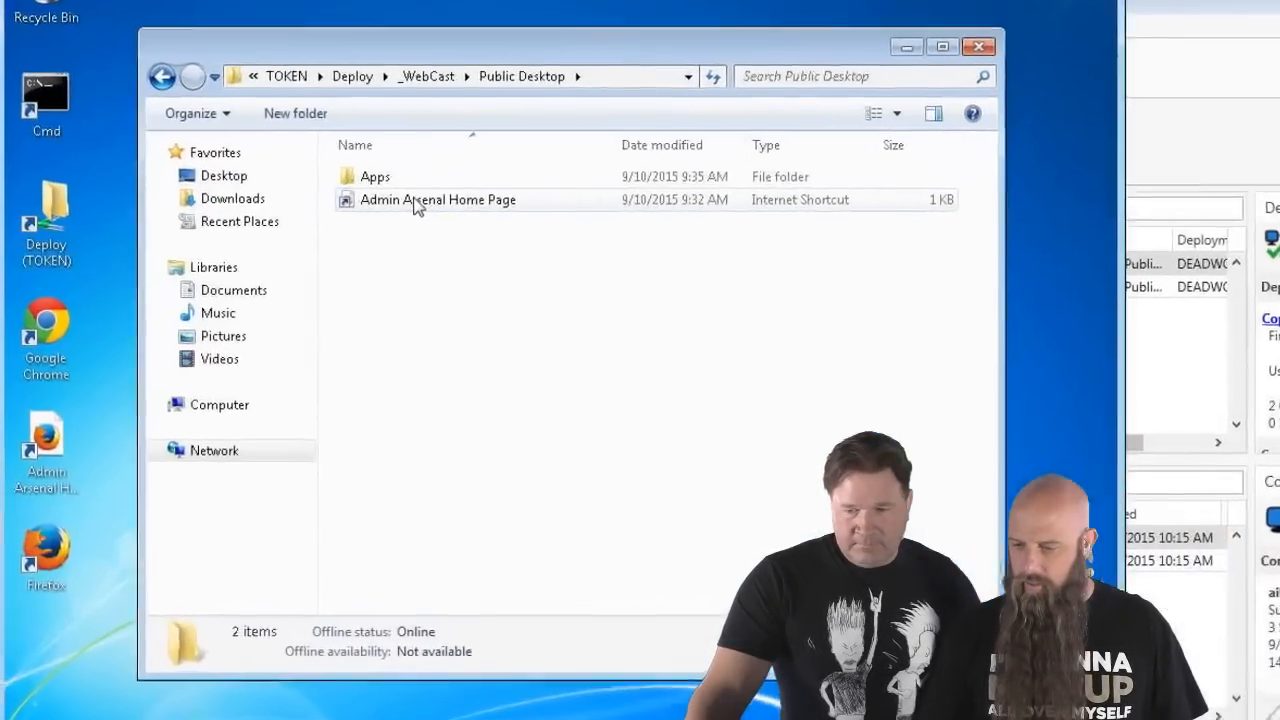
{"action": "right_click", "coordinate": [347, 244]}
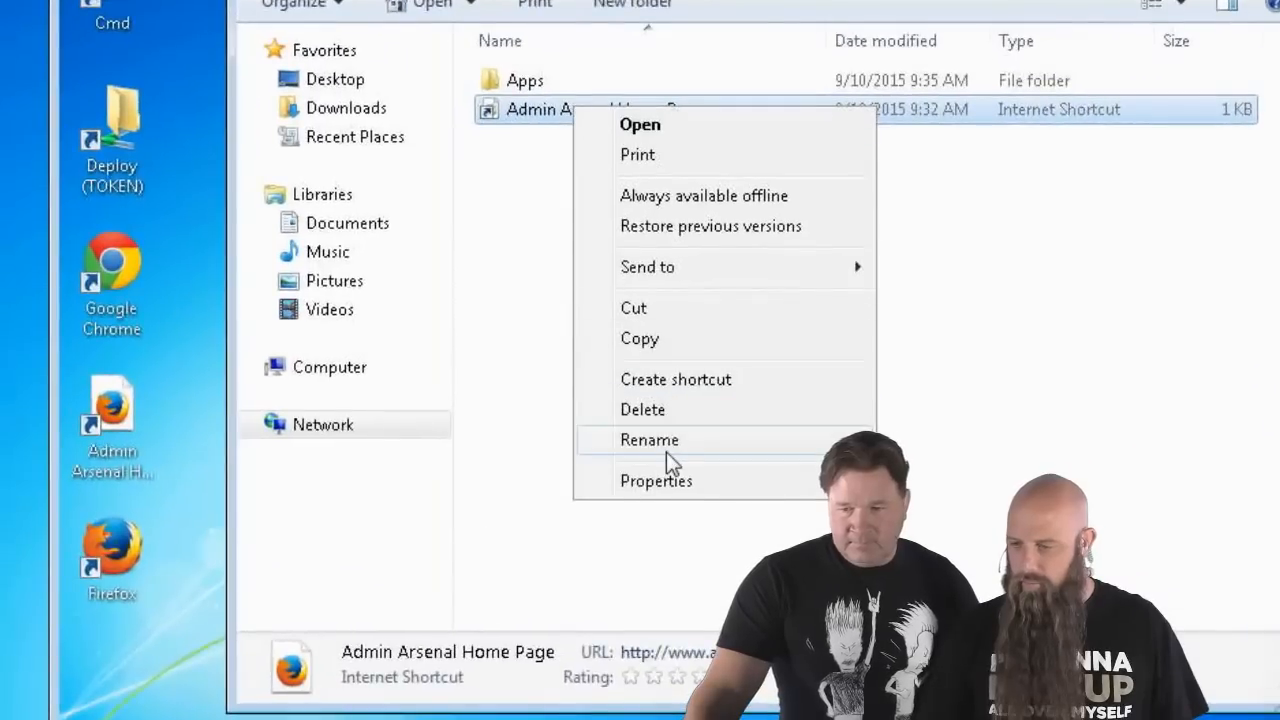
{"action": "left_click", "coordinate": [620, 488]}
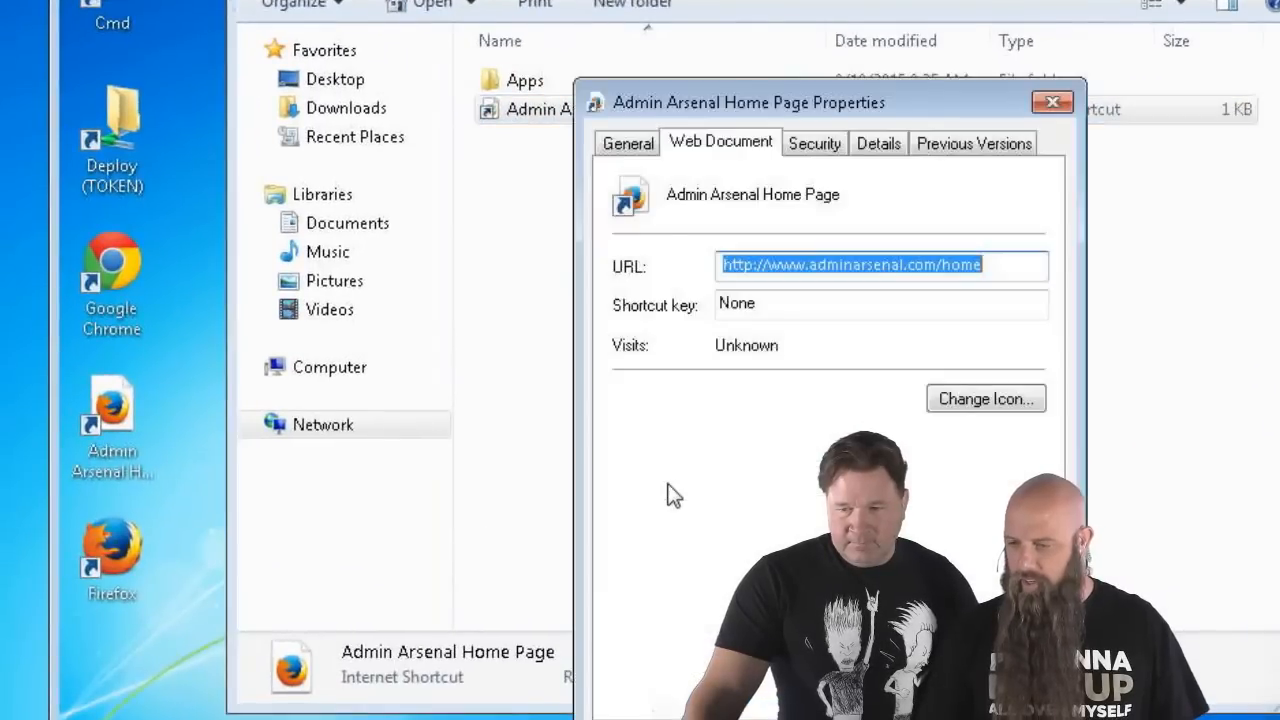
{"action": "left_click", "coordinate": [996, 267]}
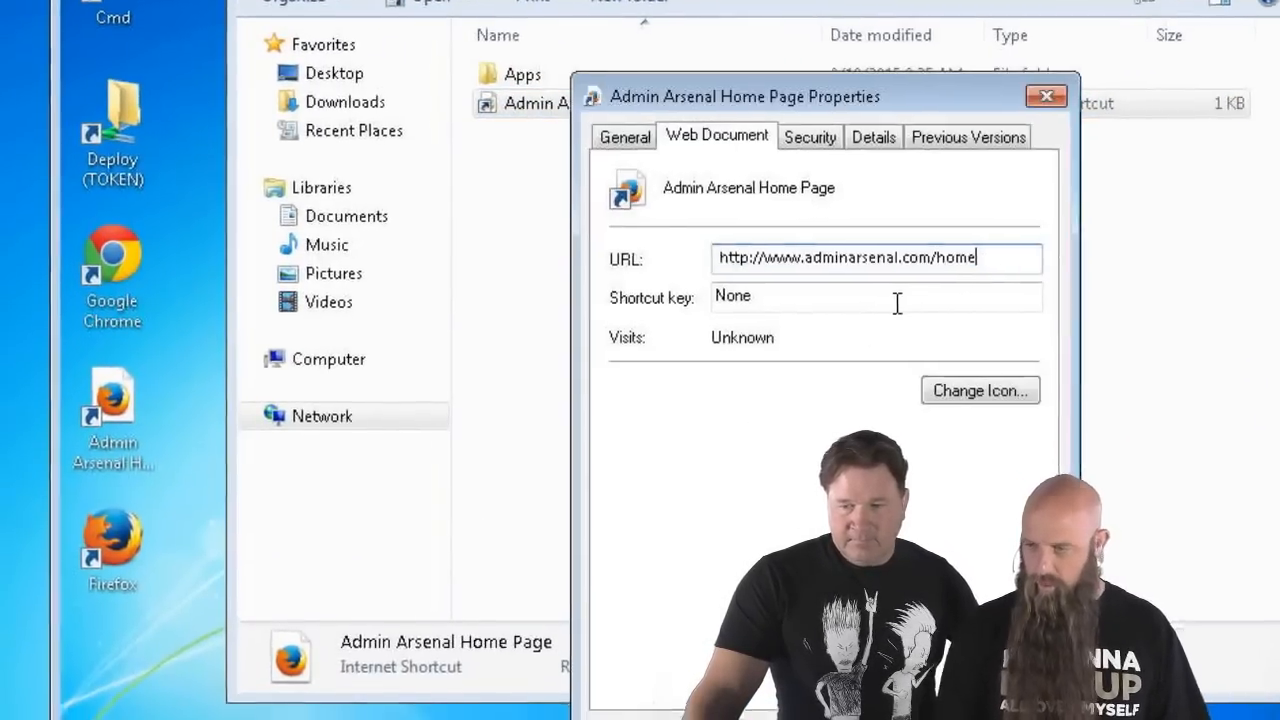
{"action": "key", "text": "BackSpace"}
{"action": "key", "text": "BackSpace"}
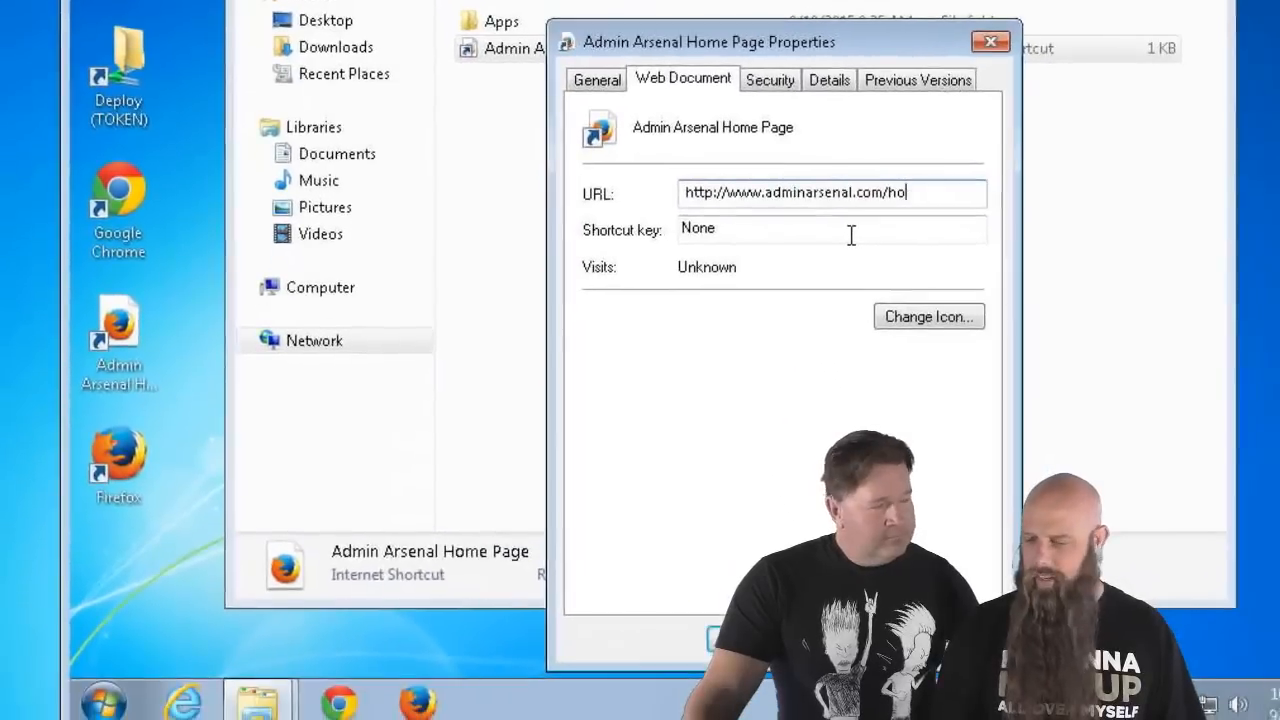
{"action": "key", "text": "BackSpace"}
{"action": "key", "text": "BackSpace"}
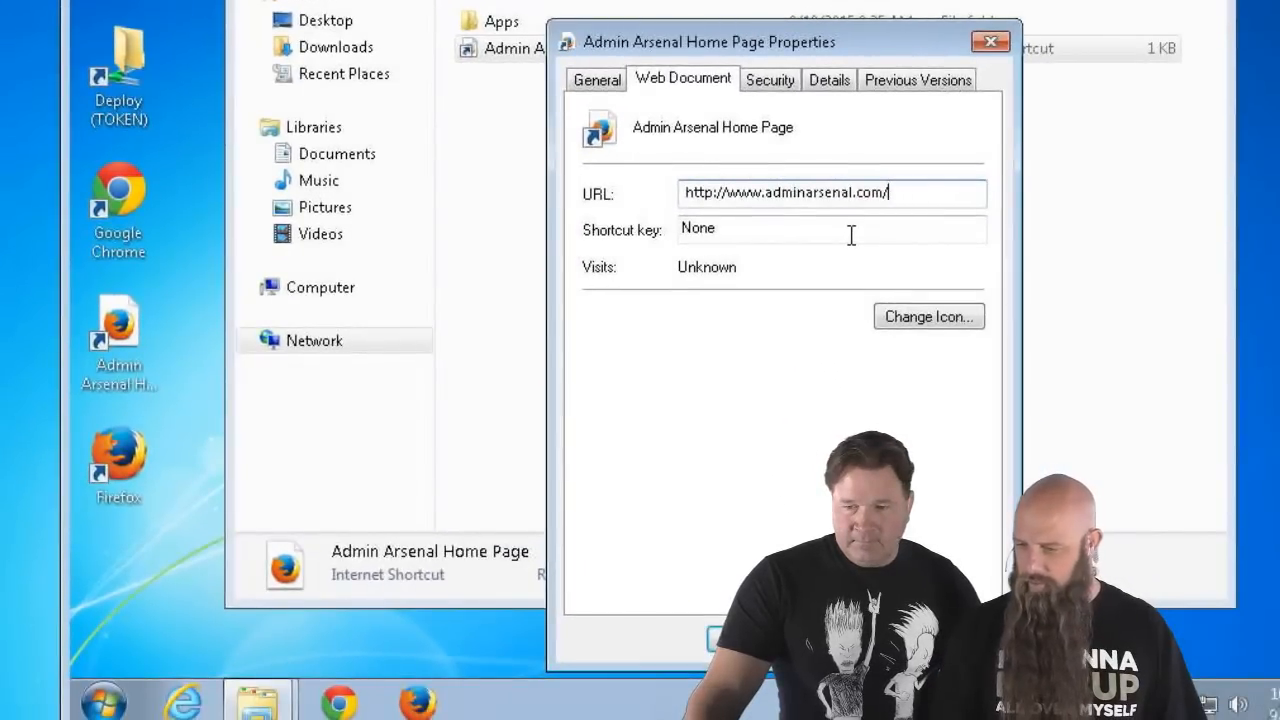
{"action": "type", "text": "pdq"}
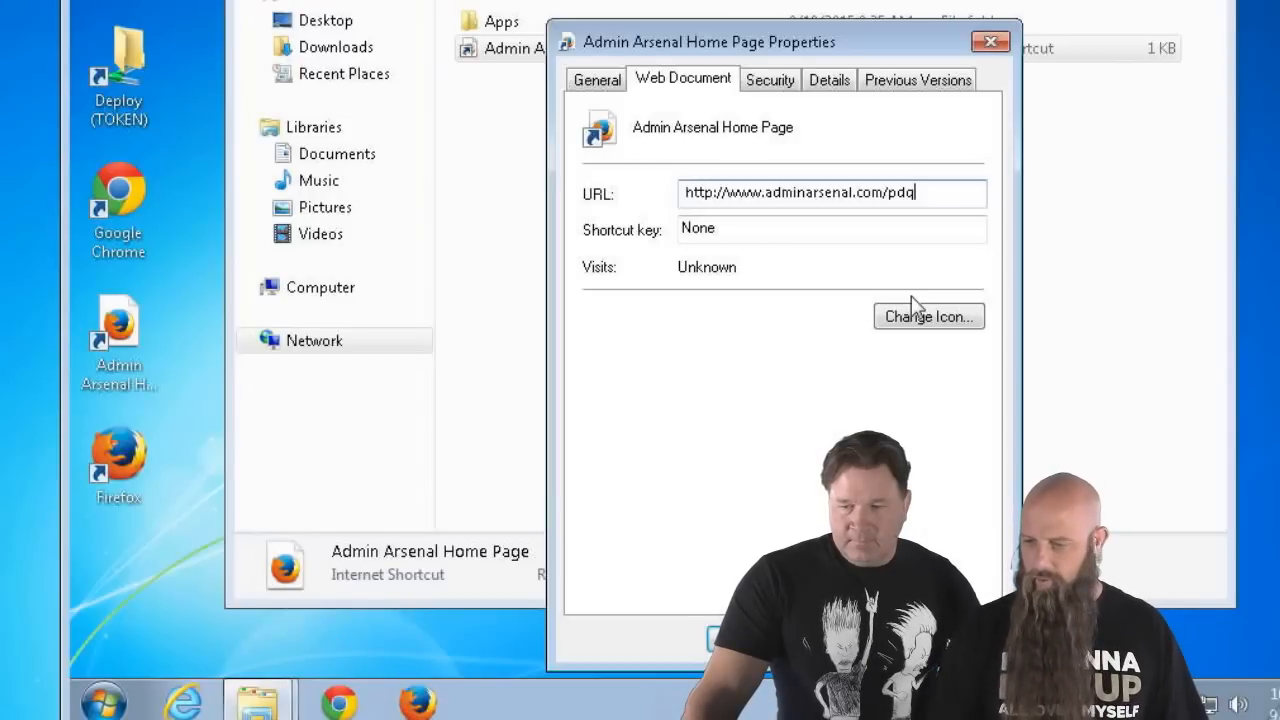
{"action": "type", "text": "-deploy"}
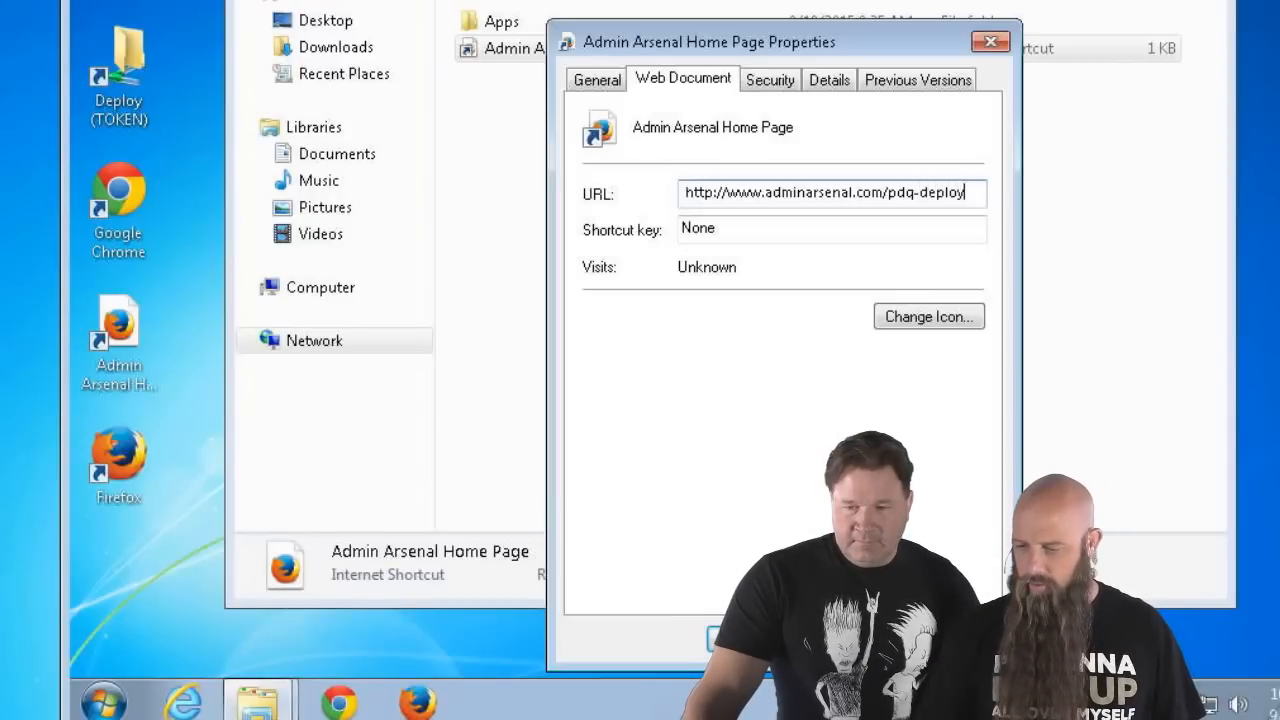
{"action": "key", "text": "Return"}
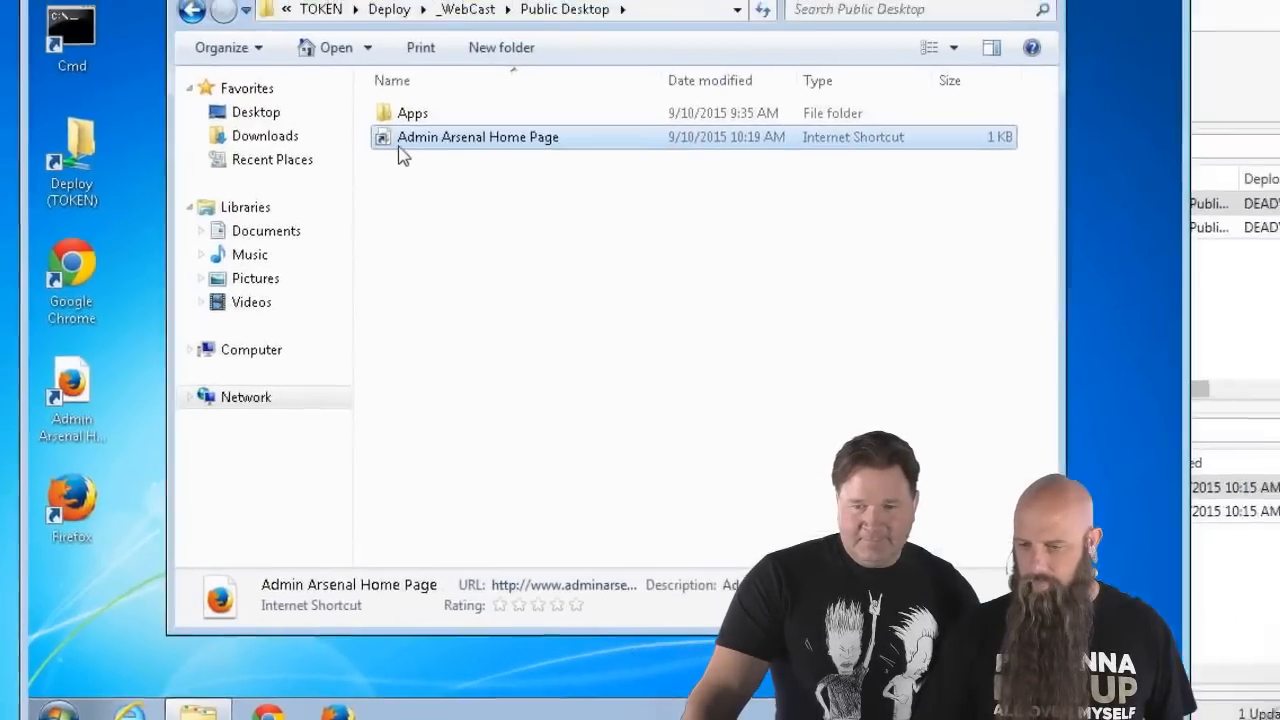
{"action": "double_click", "coordinate": [488, 50]}
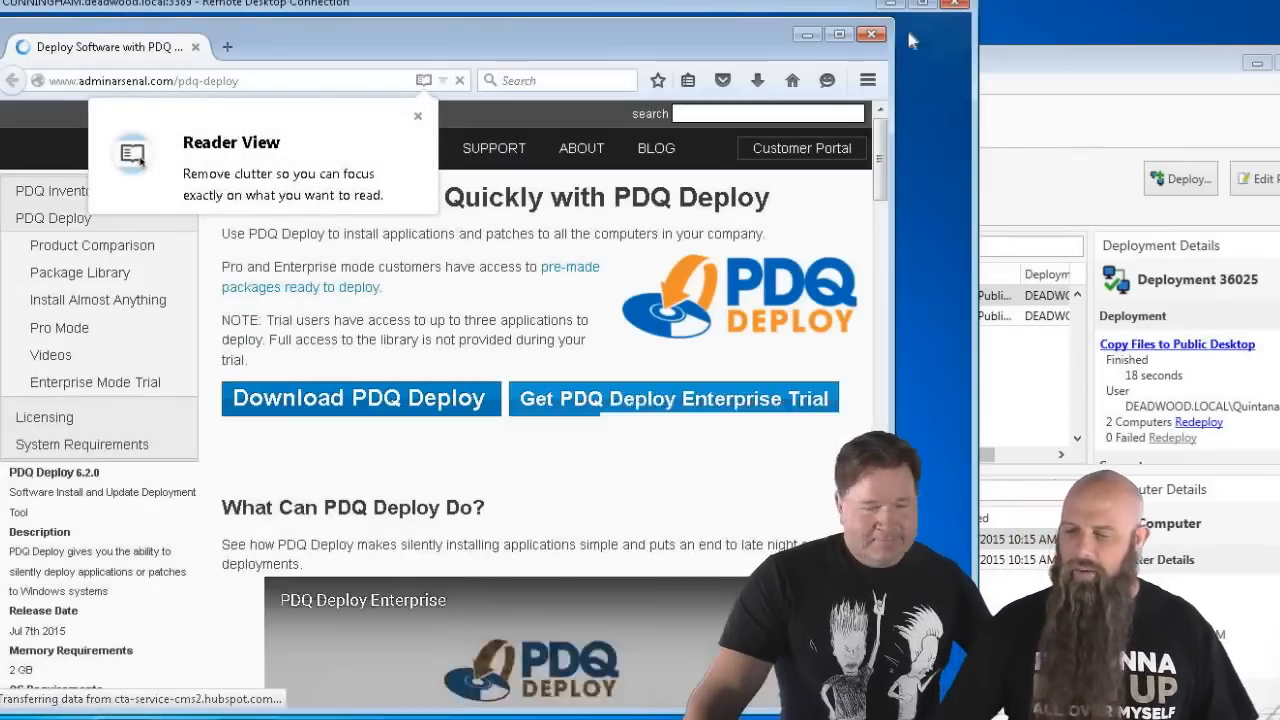
{"action": "left_click", "coordinate": [871, 34]}
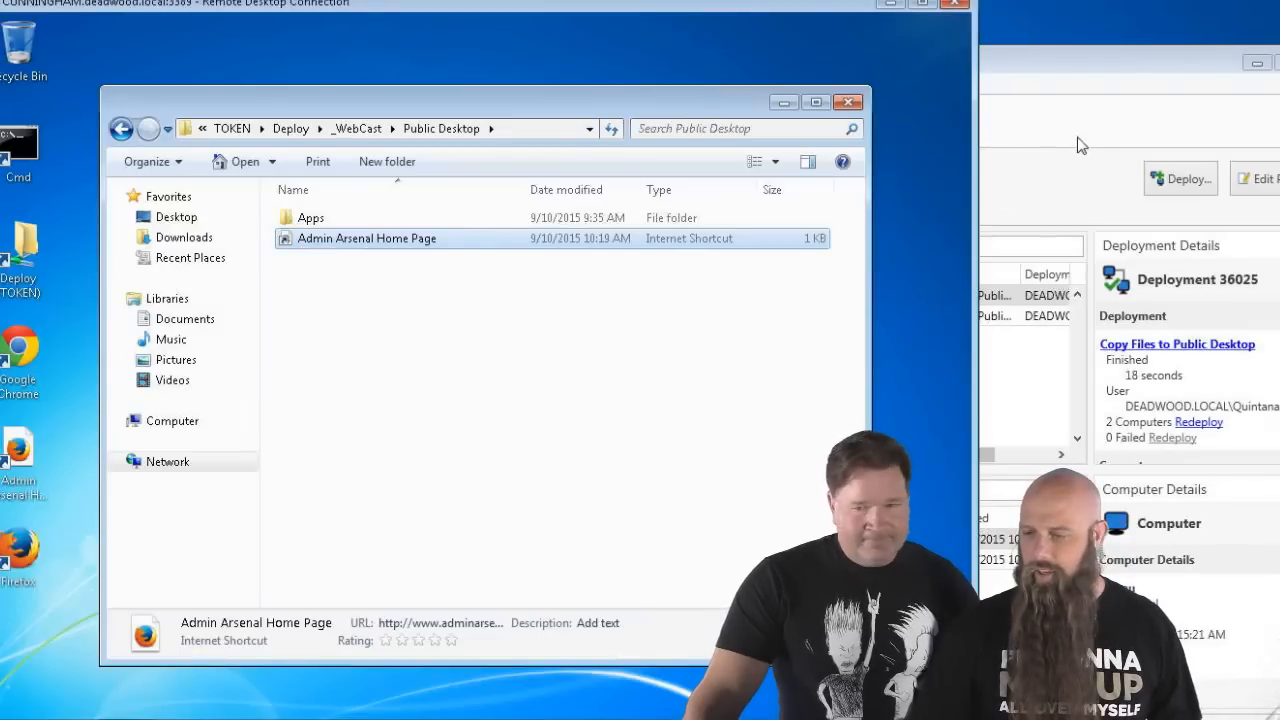
- Review the Copy Files to Public Desktop package in the package editor
{"action": "left_click", "coordinate": [1055, 124]}
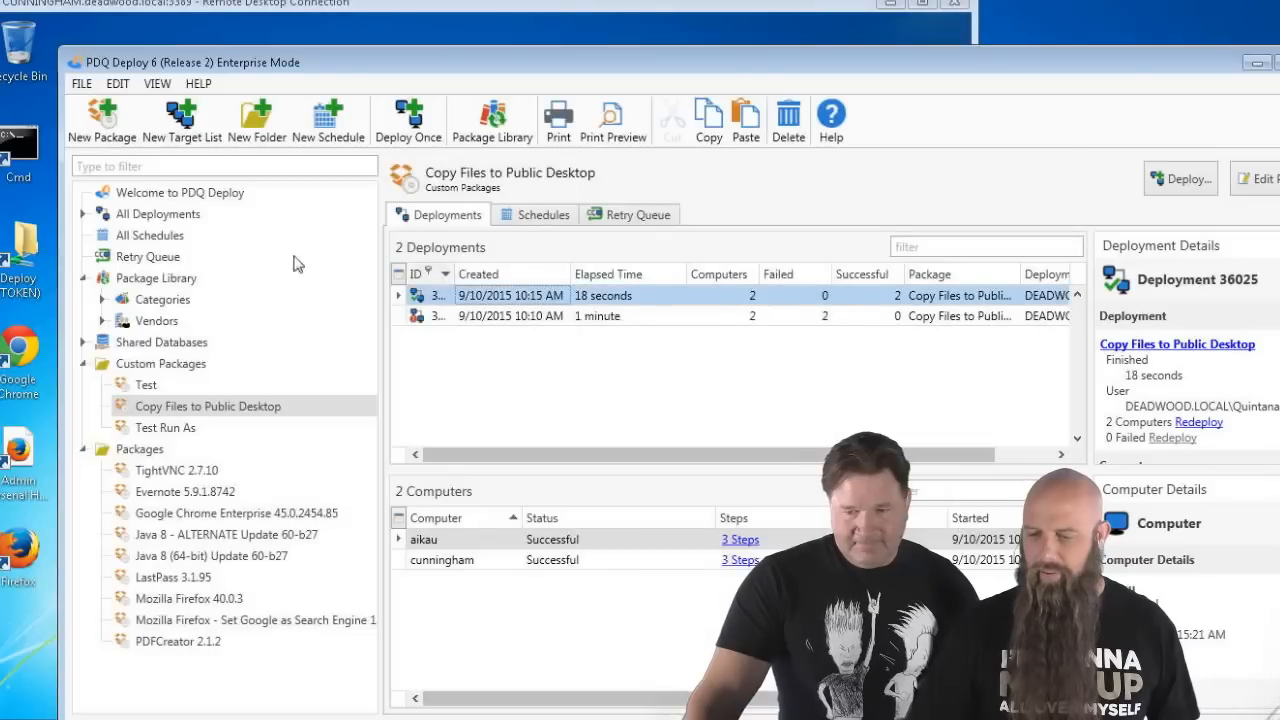
{"action": "double_click", "coordinate": [185, 410]}
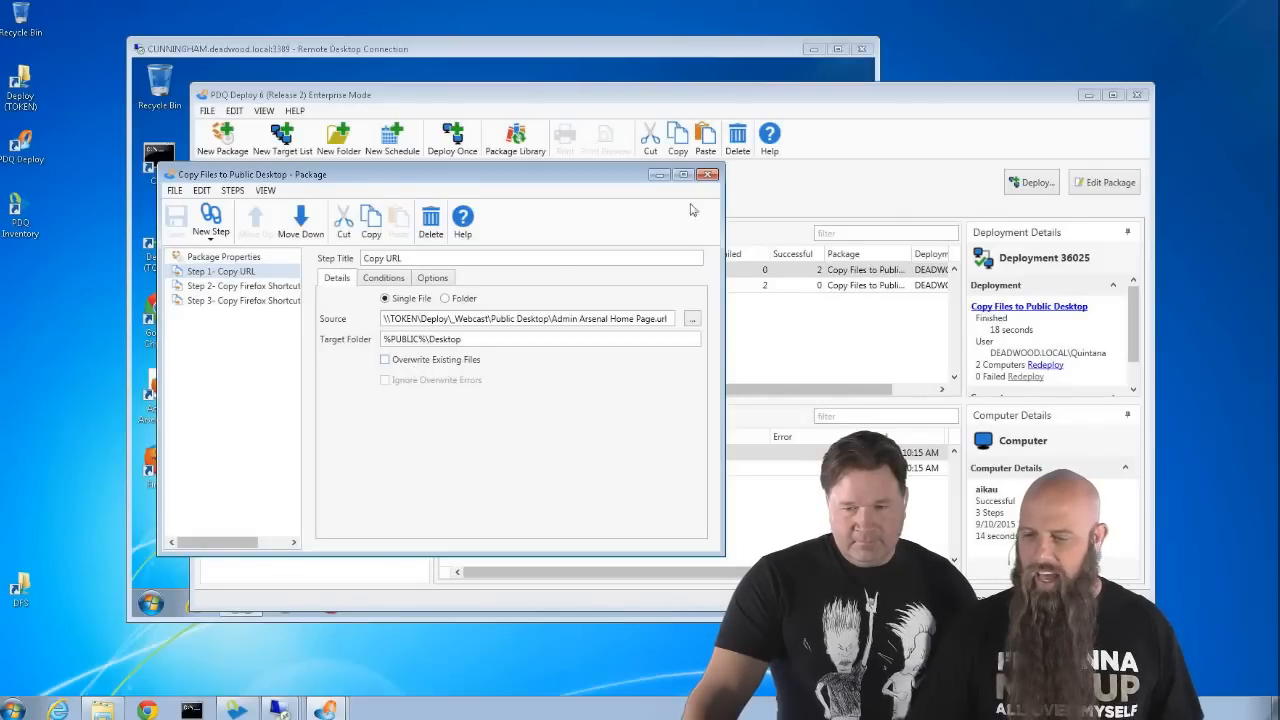
{"action": "left_click", "coordinate": [708, 175]}
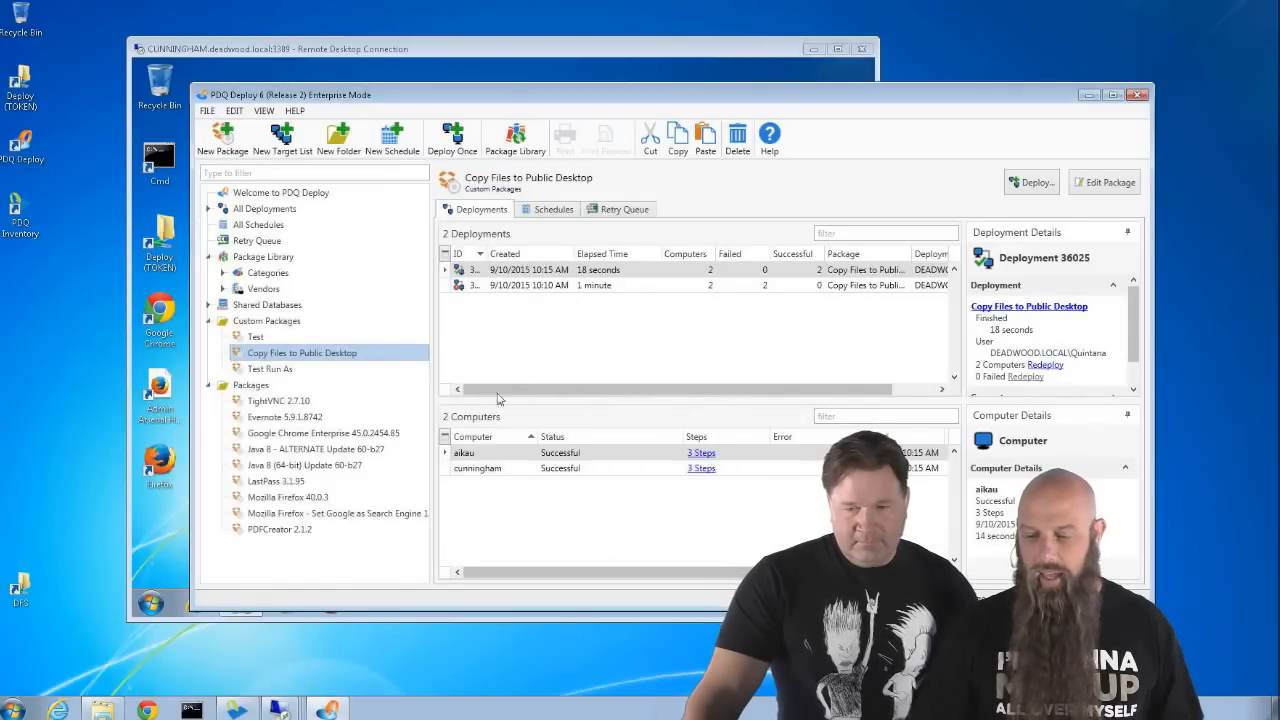
- Redeploy the package to cunningham with Deploy Now
{"action": "left_click", "coordinate": [477, 468]}
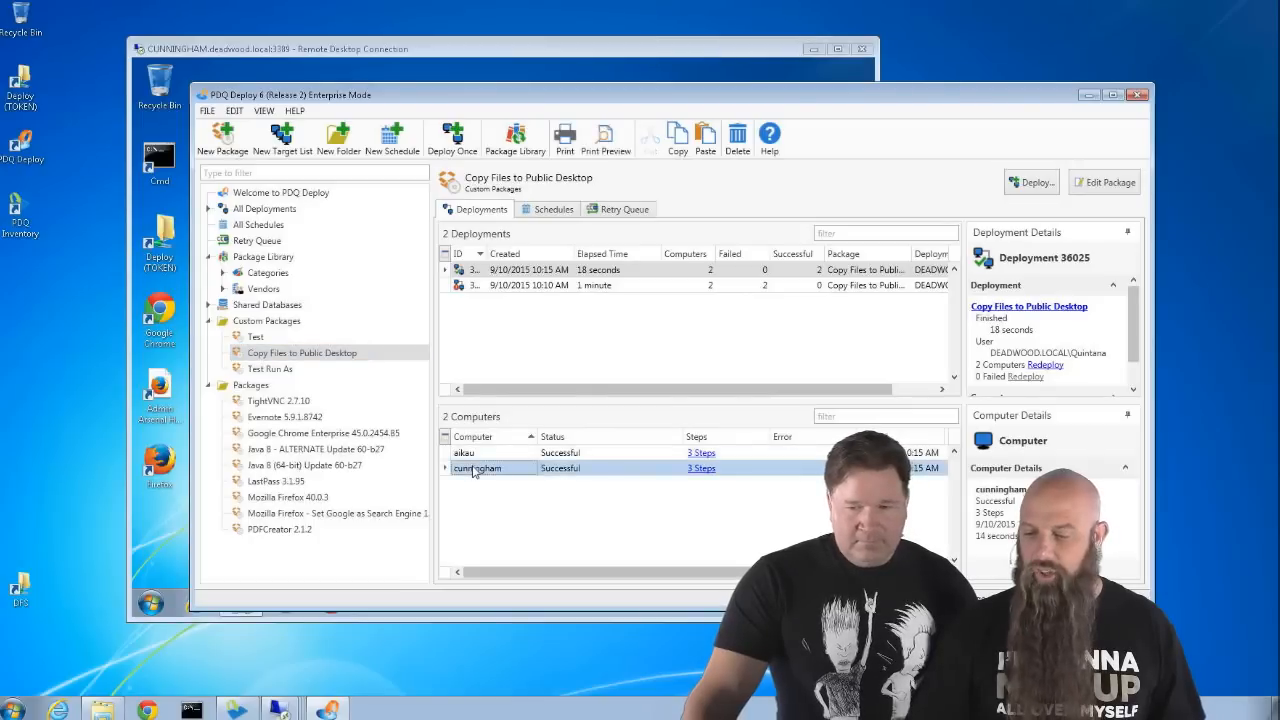
{"action": "right_click", "coordinate": [475, 469]}
{"action": "left_click", "coordinate": [514, 499]}
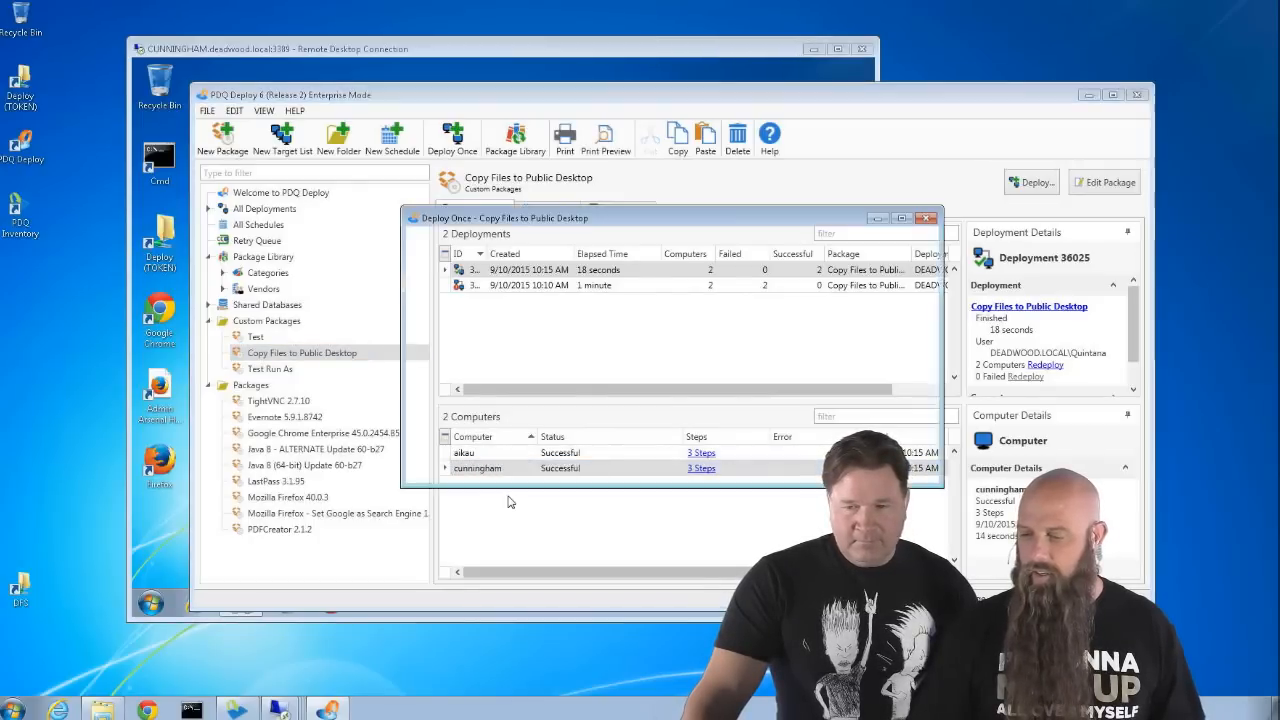
{"action": "left_click", "coordinate": [848, 467]}
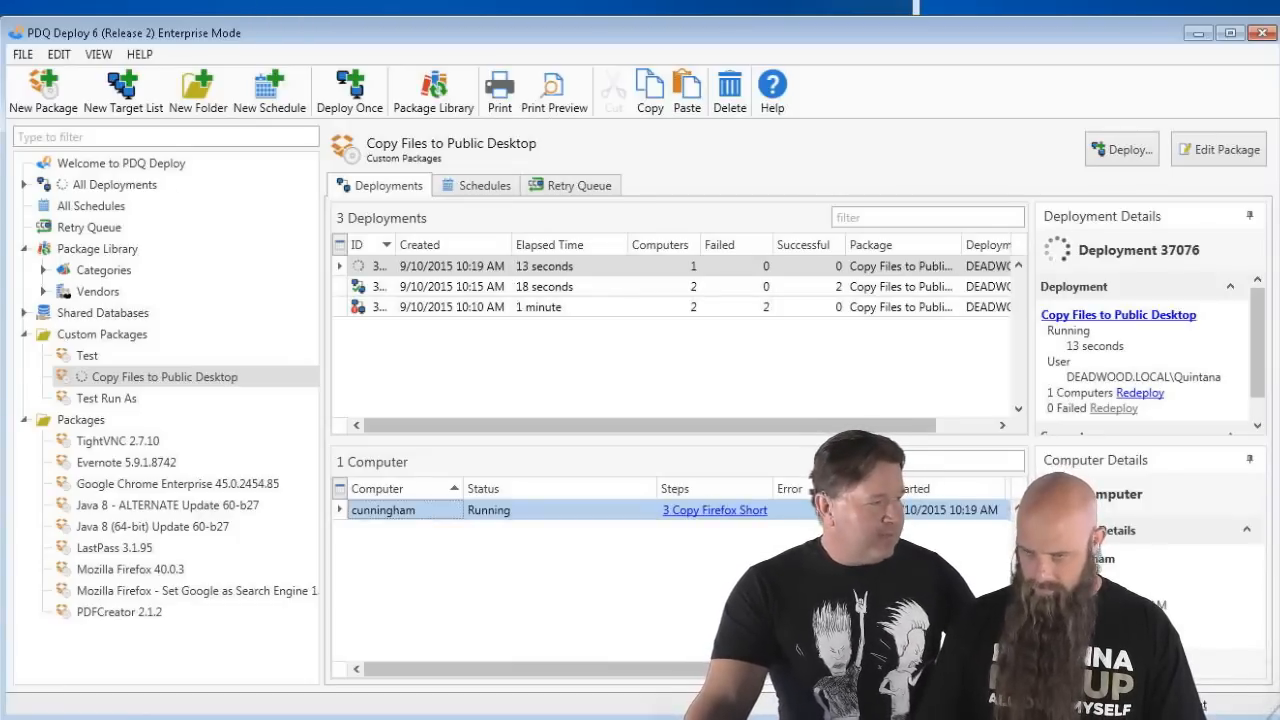
- Test the Admin Arsenal Home Page shortcut remotely; it still opens the home page
{"action": "left_click", "coordinate": [314, 3]}
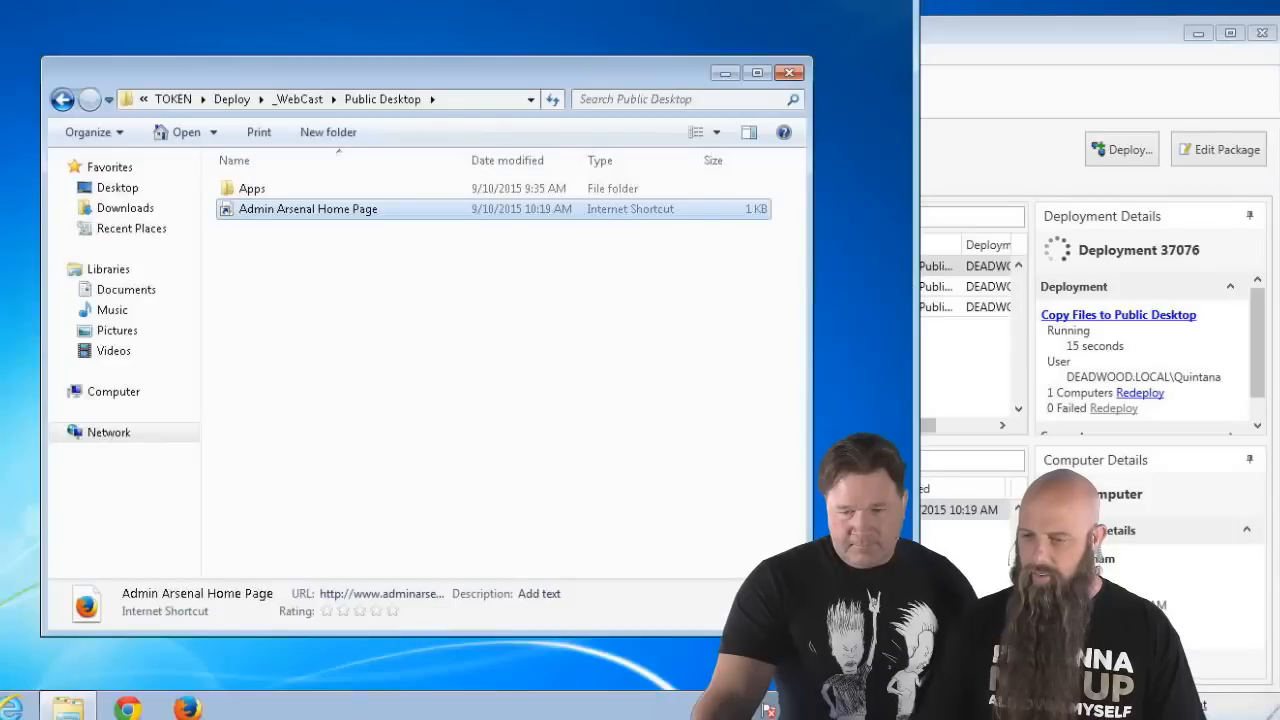
{"action": "double_click", "coordinate": [308, 209]}
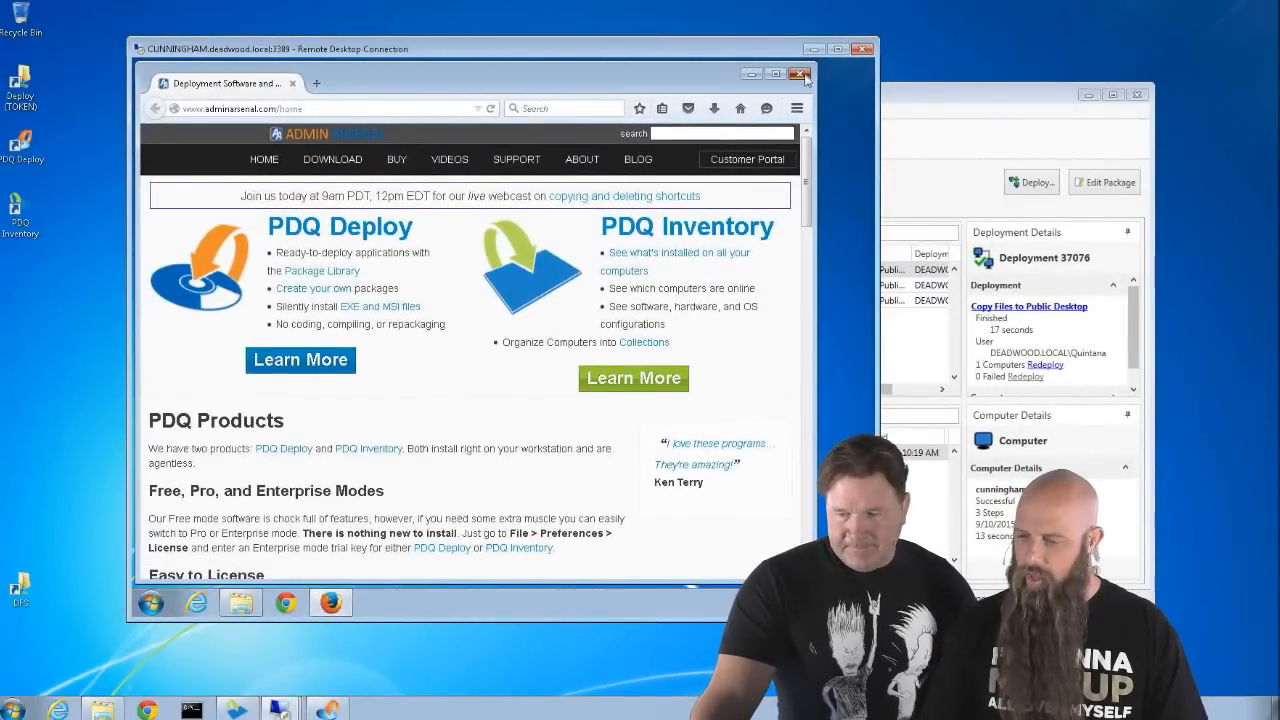
{"action": "left_click", "coordinate": [800, 75]}
{"action": "left_click", "coordinate": [940, 153]}
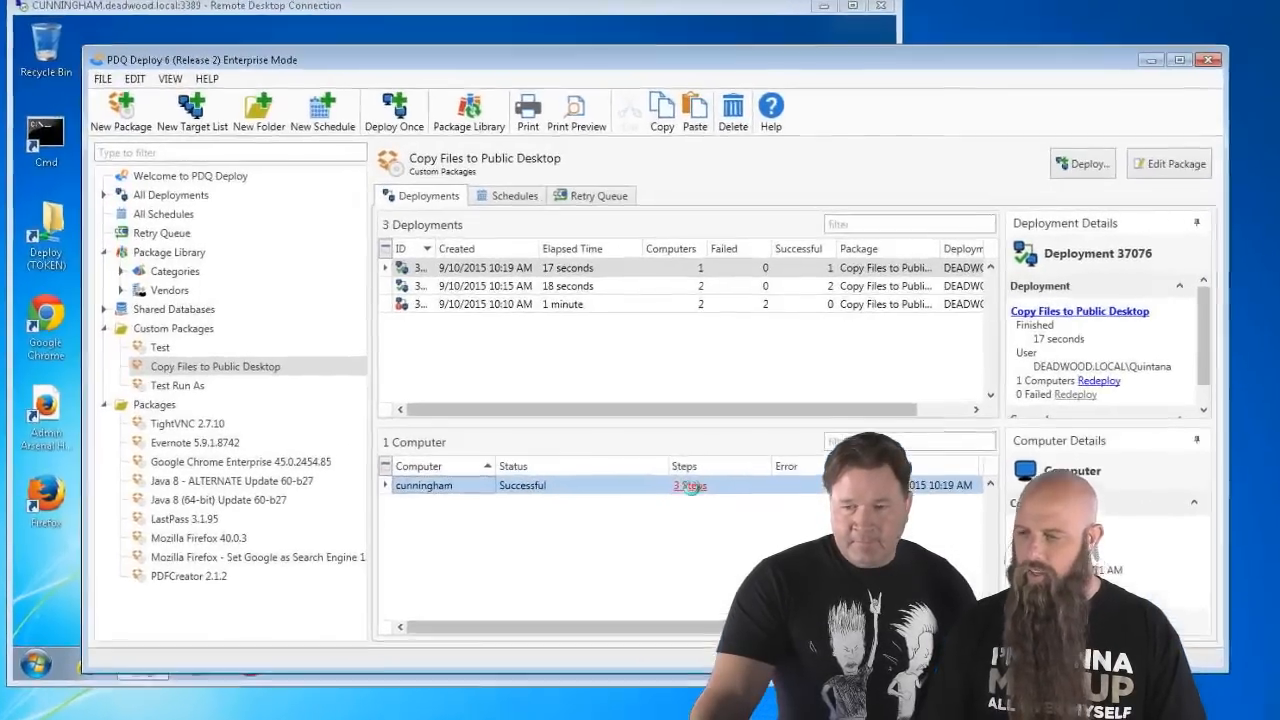
{"action": "left_click", "coordinate": [702, 455]}
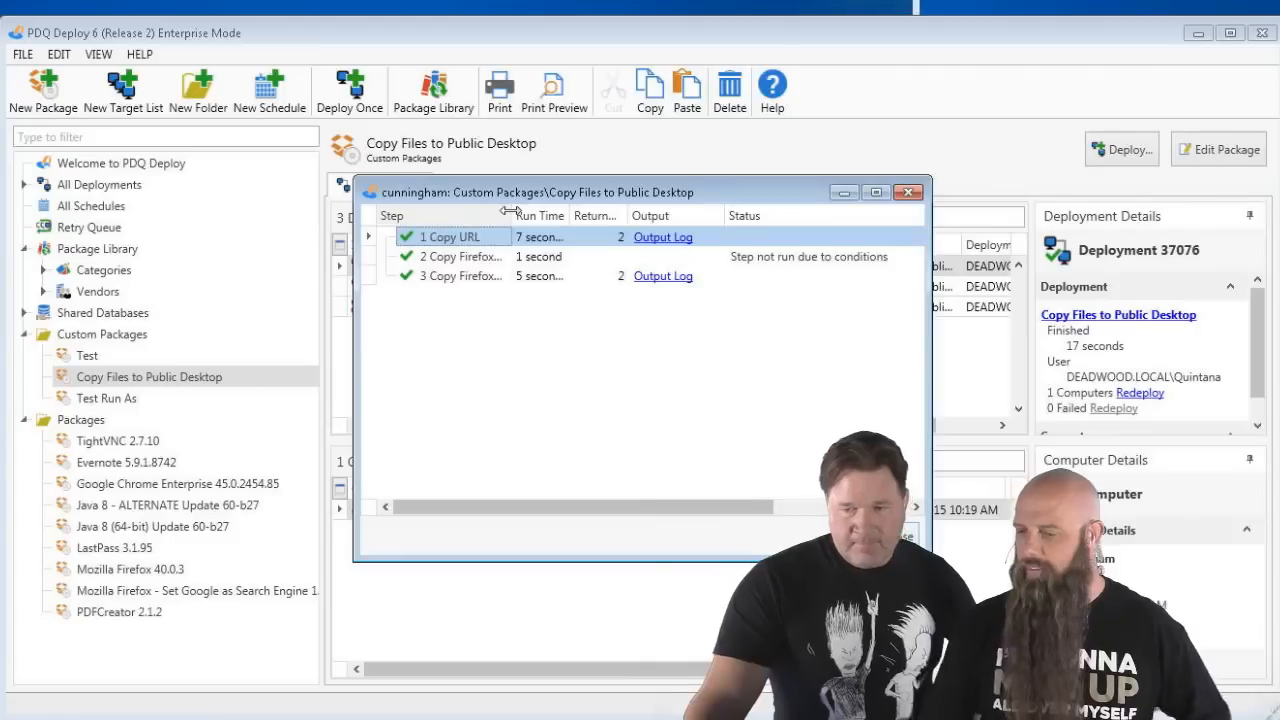
{"action": "left_click_drag", "start_coordinate": [513, 215], "coordinate": [553, 213]}
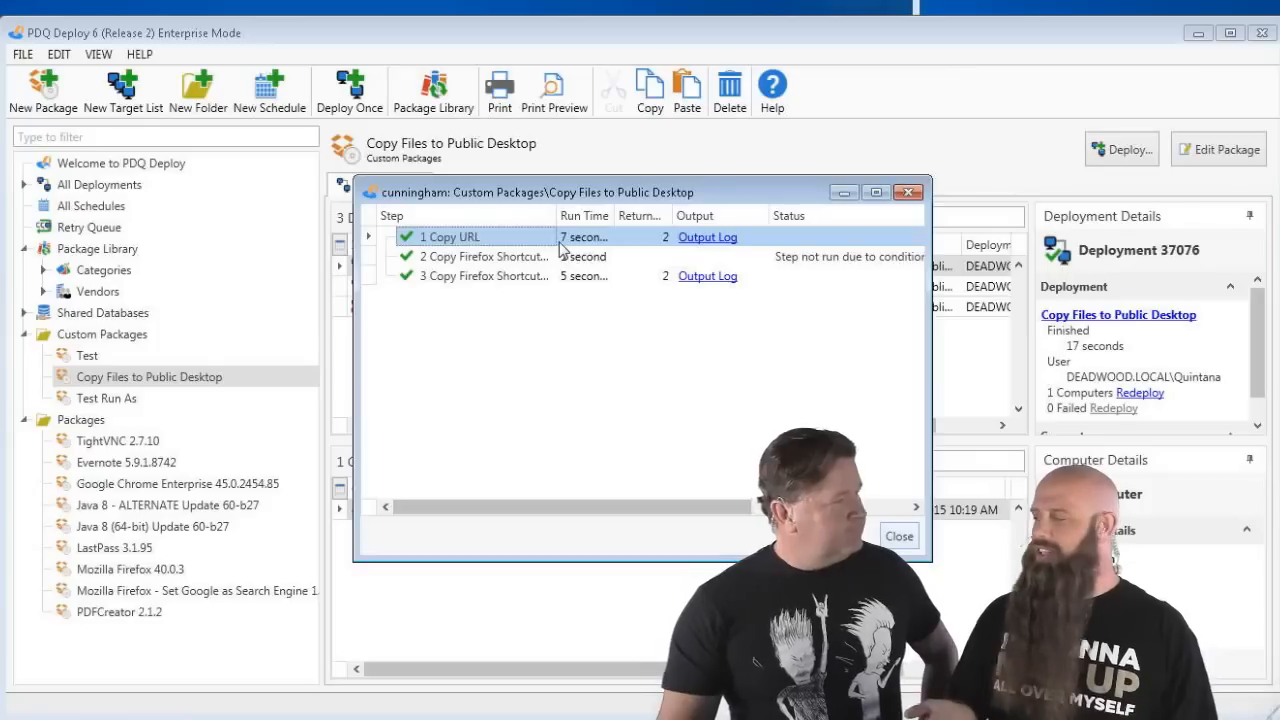
{"action": "left_click", "coordinate": [705, 241]}
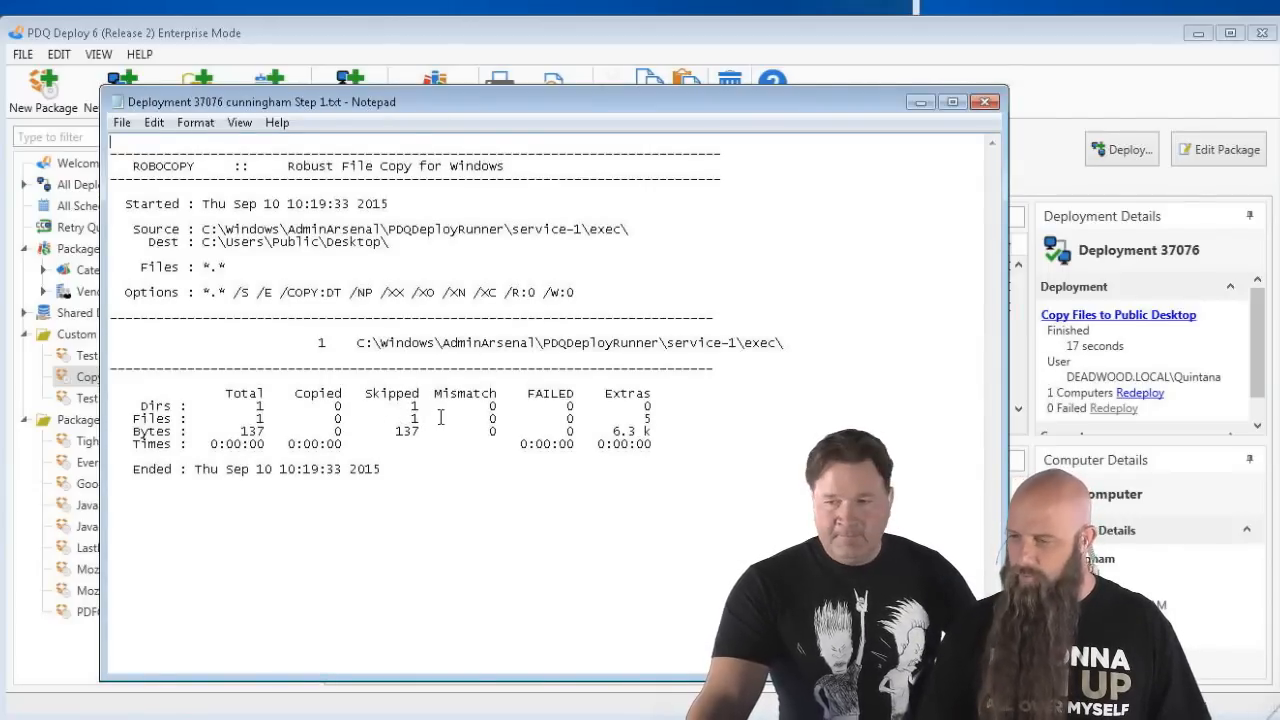
{"action": "left_click", "coordinate": [984, 102]}
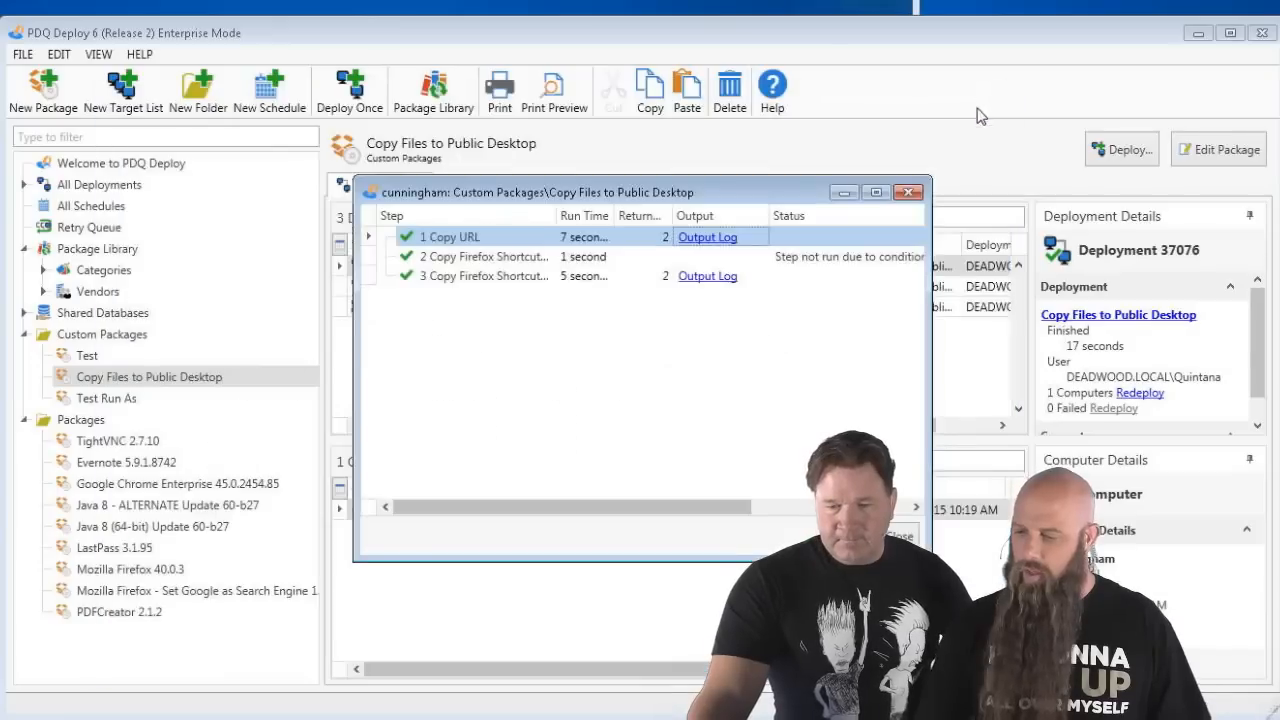
{"action": "left_click", "coordinate": [901, 537]}
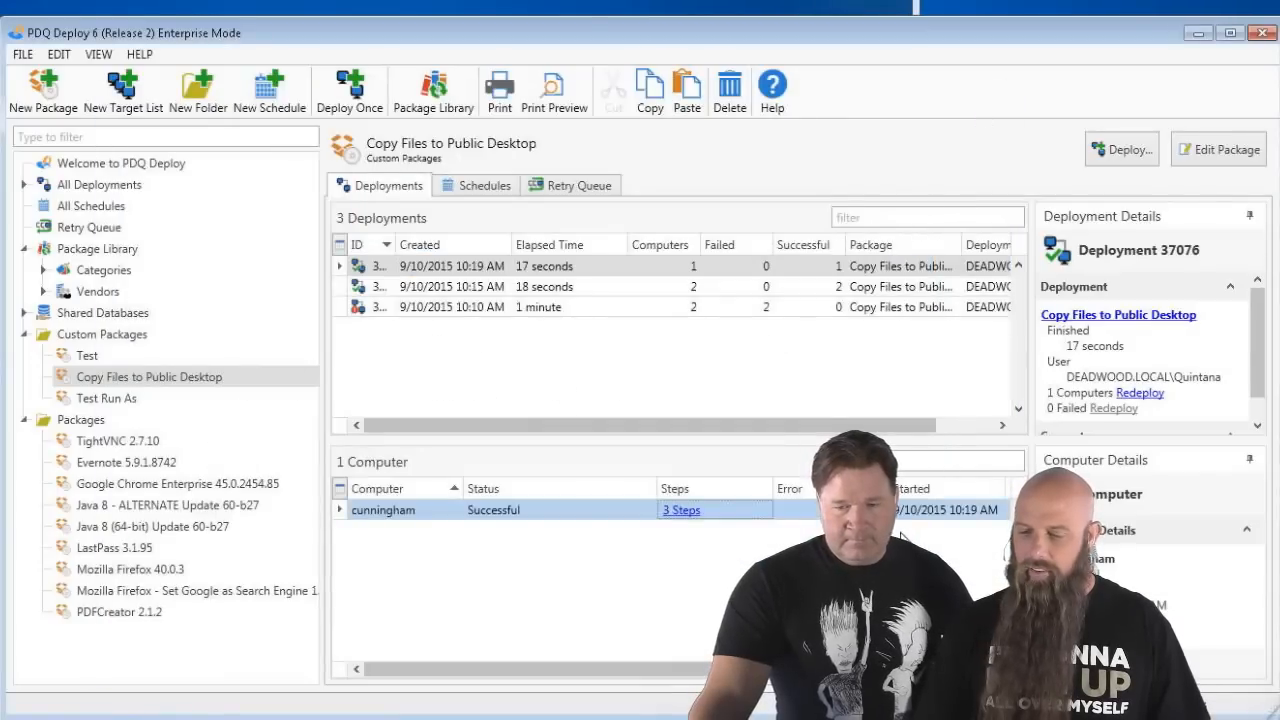
- Enable Overwrite Existing Files on the Copy URL step and save the package
{"action": "double_click", "coordinate": [200, 376]}
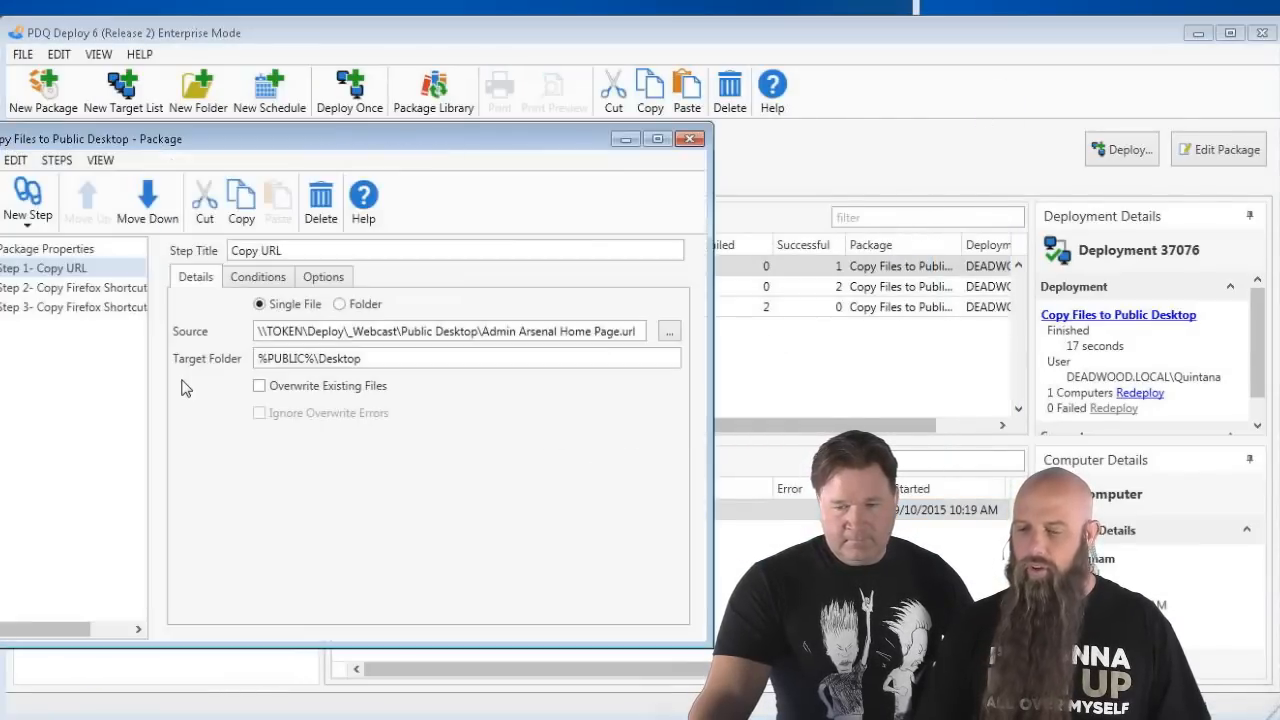
{"action": "left_click", "coordinate": [70, 268]}
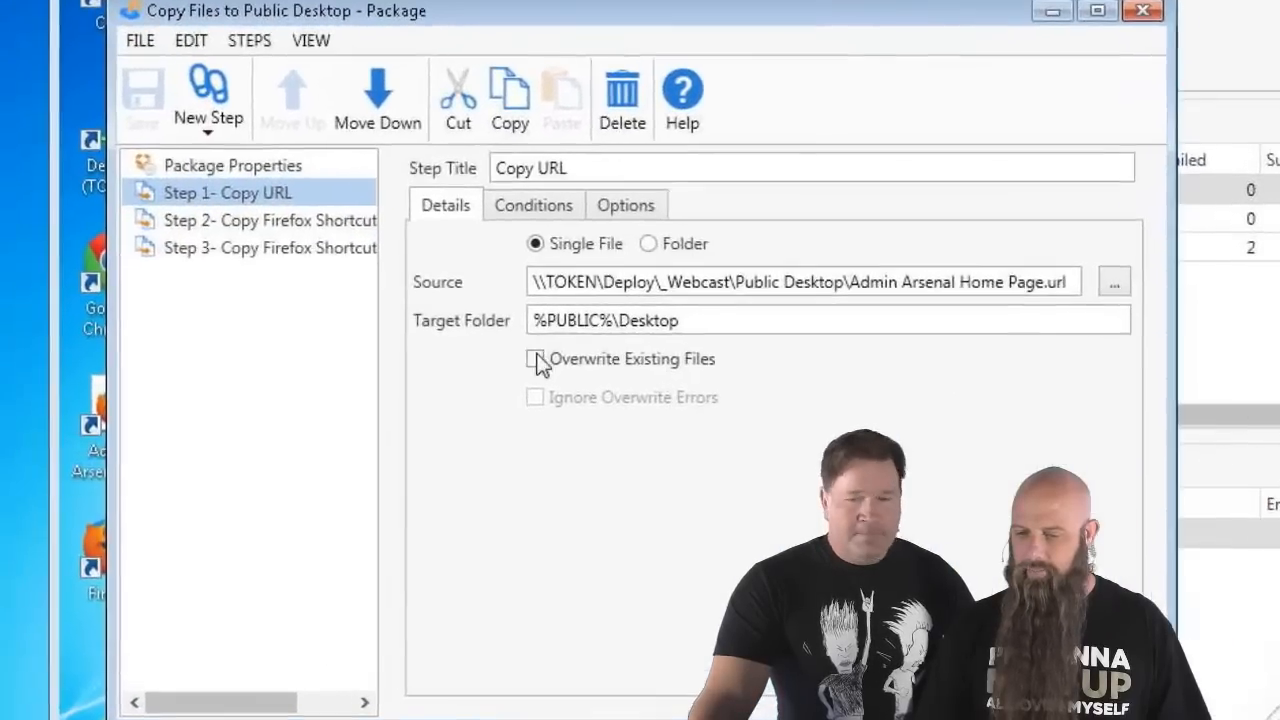
{"action": "left_click", "coordinate": [259, 385]}
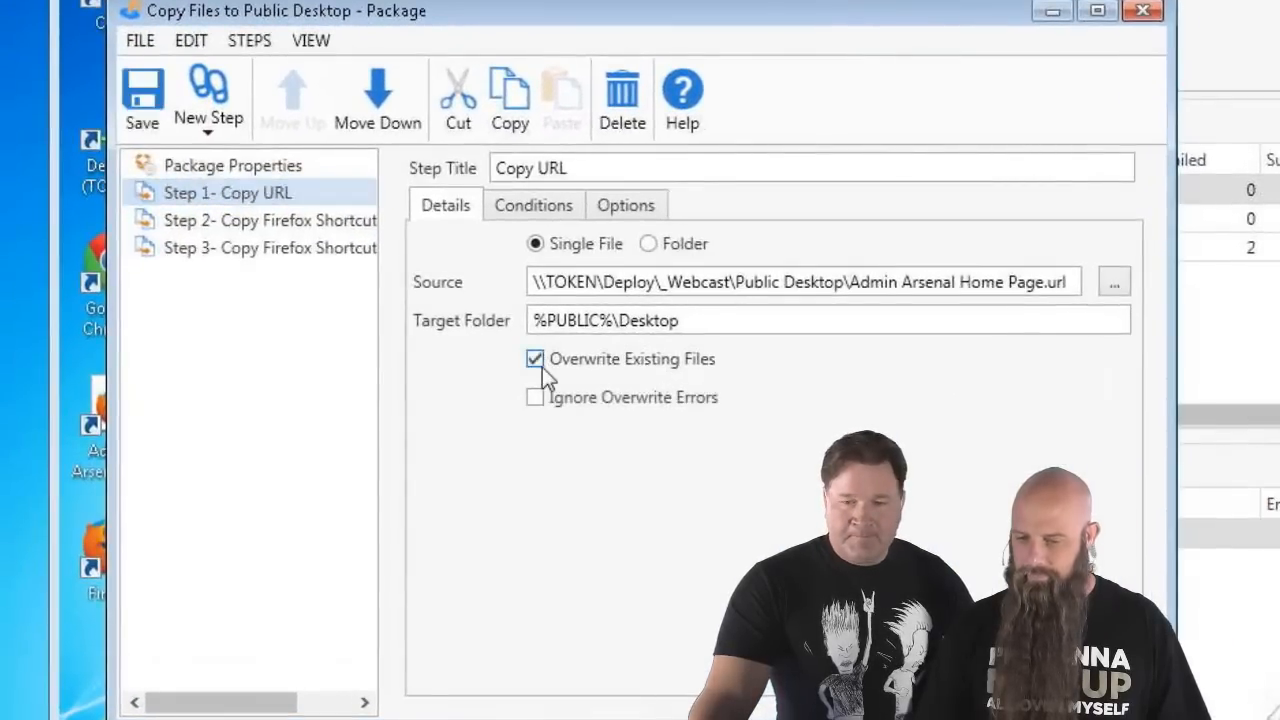
{"action": "left_click", "coordinate": [160, 92]}
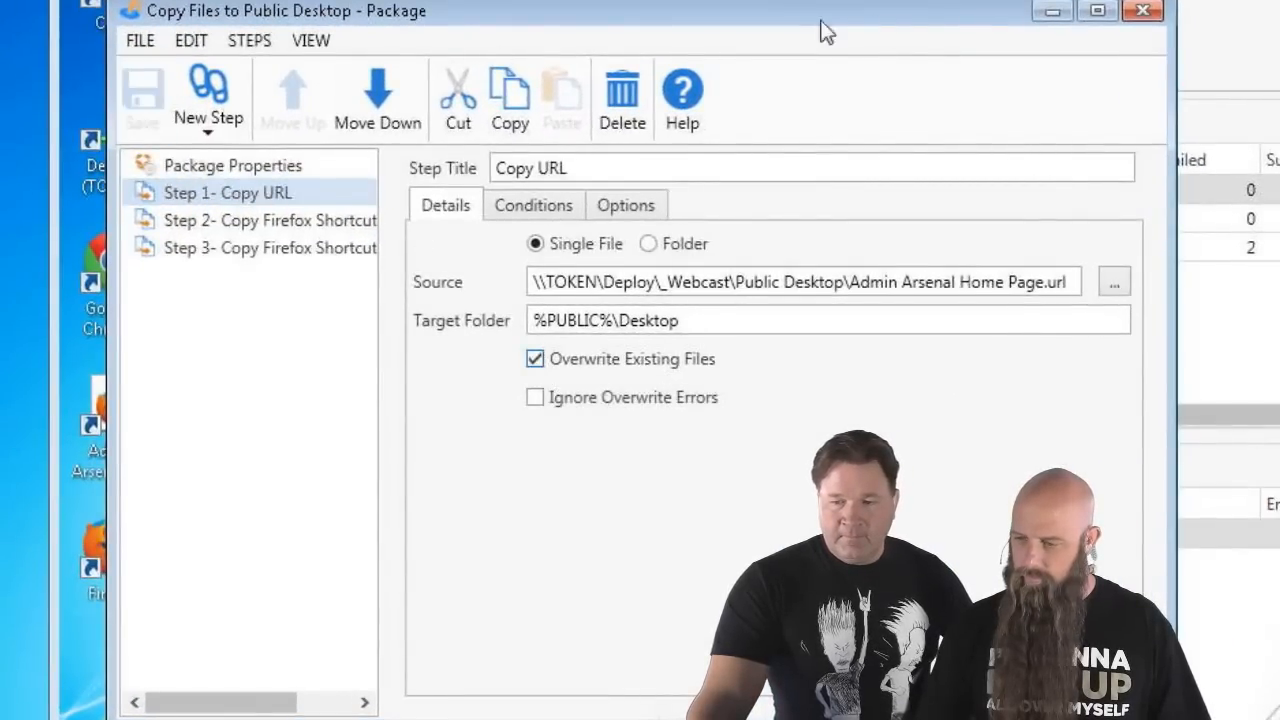
{"action": "left_click", "coordinate": [1138, 11]}
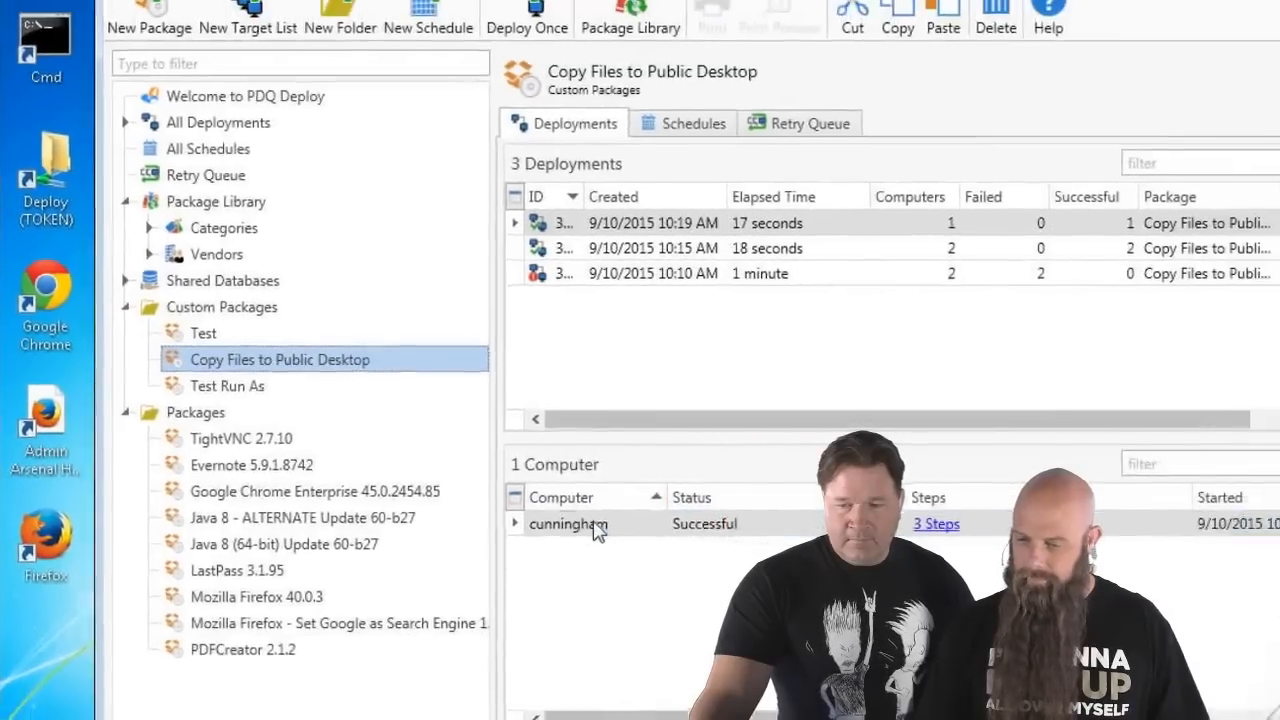
- Redeploy Copy Files to Public Desktop to cunningham immediately
{"action": "right_click", "coordinate": [739, 532]}
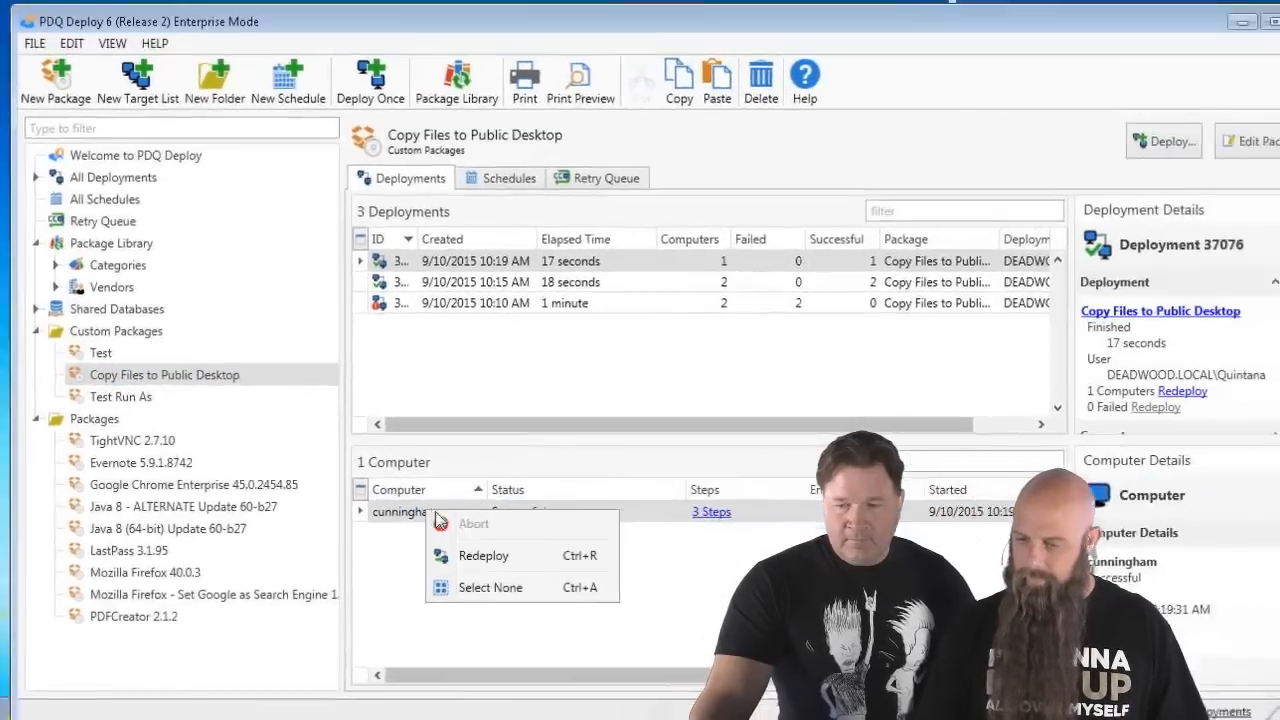
{"action": "left_click", "coordinate": [447, 556]}
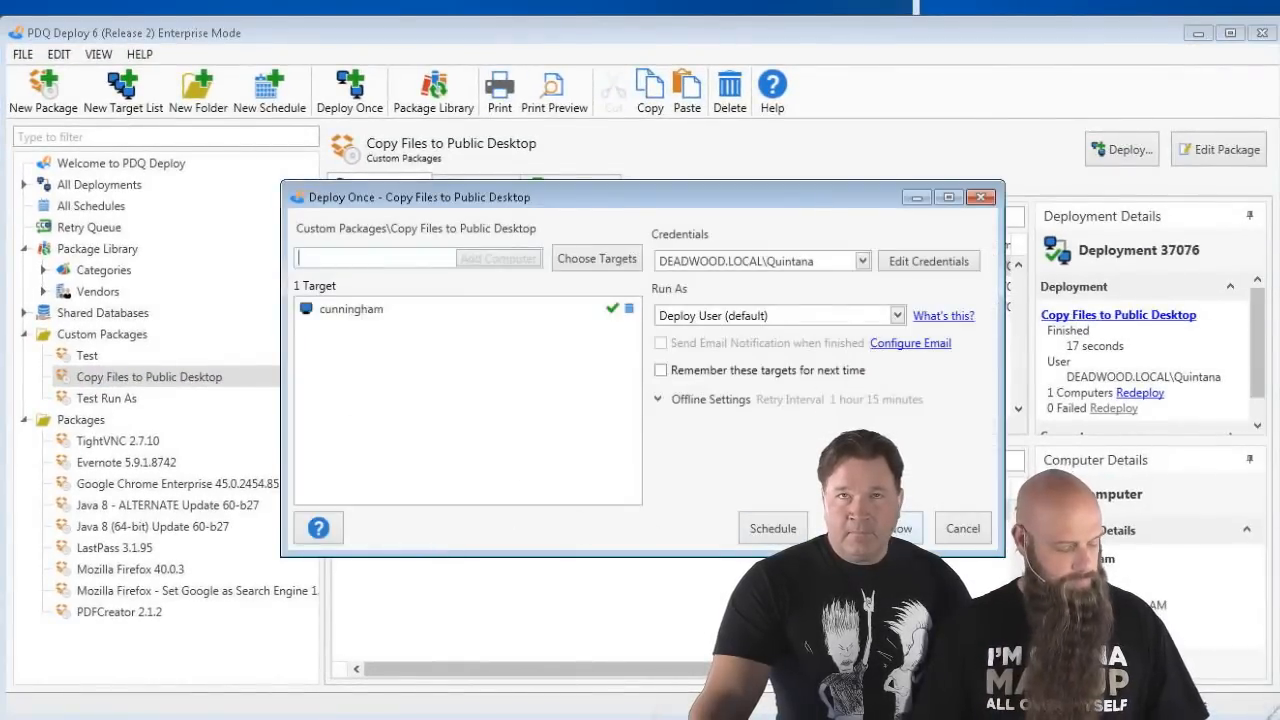
{"action": "left_click", "coordinate": [869, 528]}
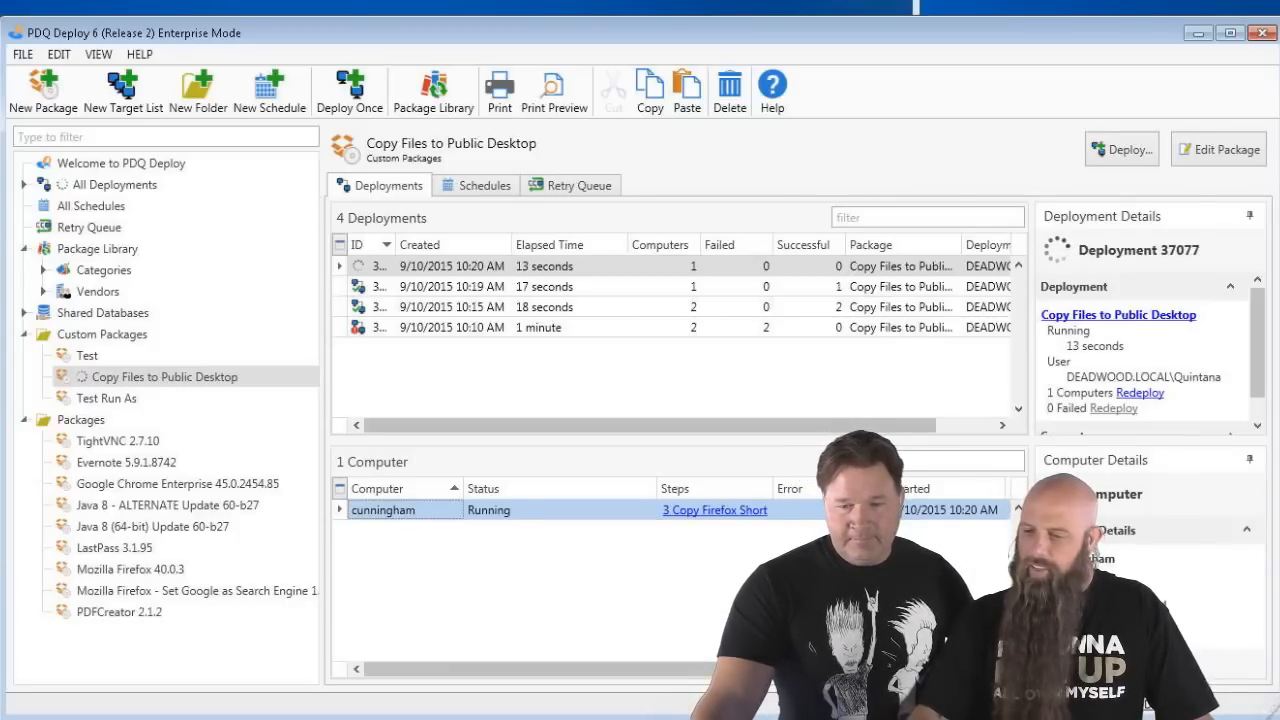
{"action": "left_click", "coordinate": [340, 6]}
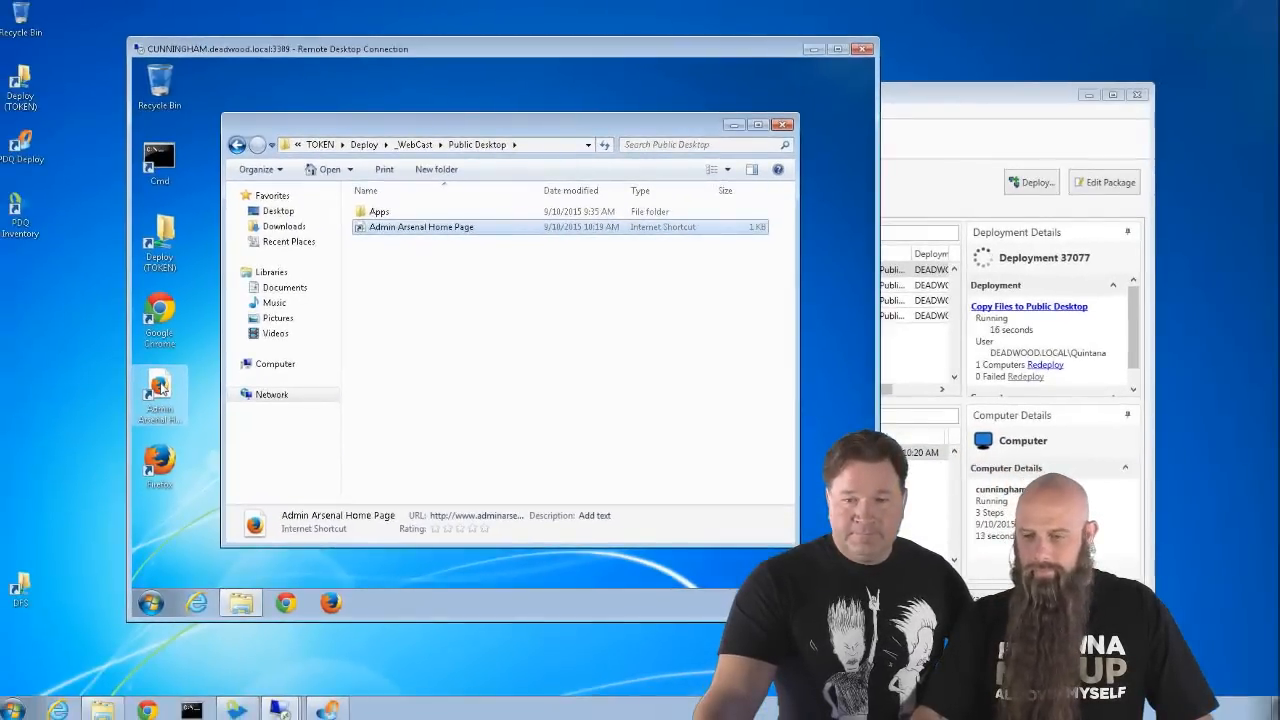
- Open the Admin Arsenal Home Page shortcut and inspect its target URL in Properties
{"action": "double_click", "coordinate": [164, 388]}
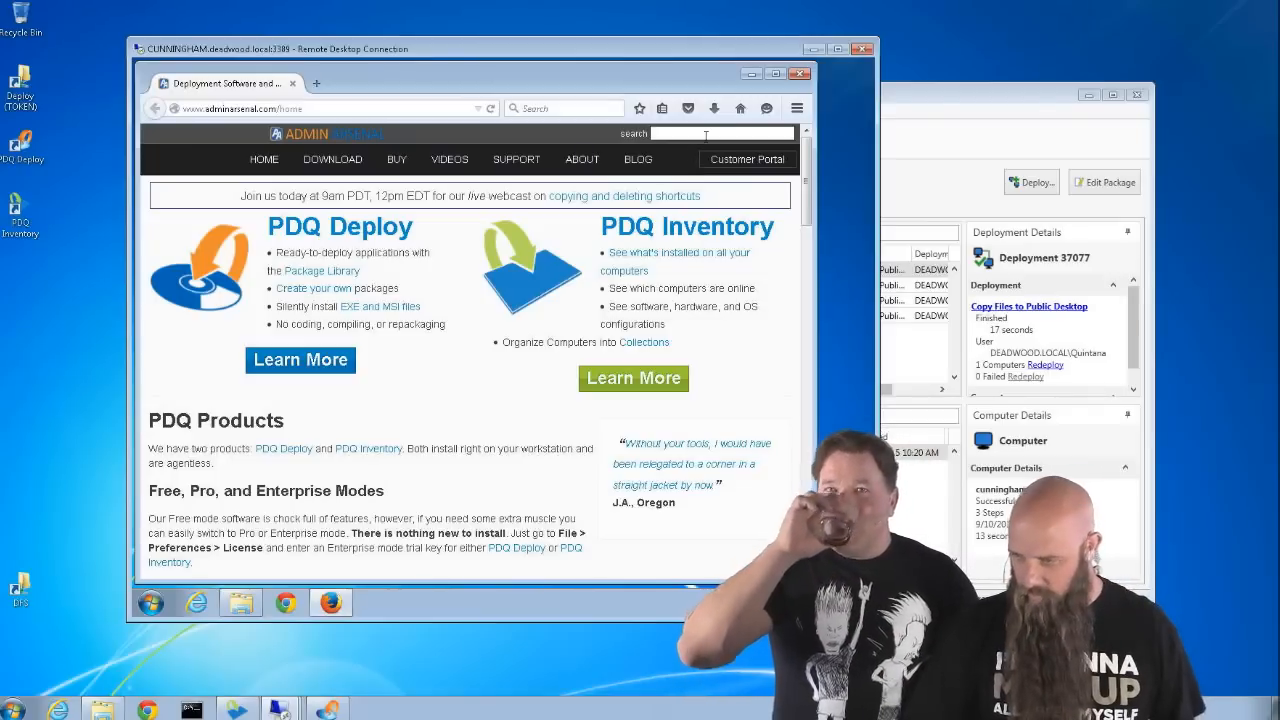
{"action": "left_click", "coordinate": [801, 75]}
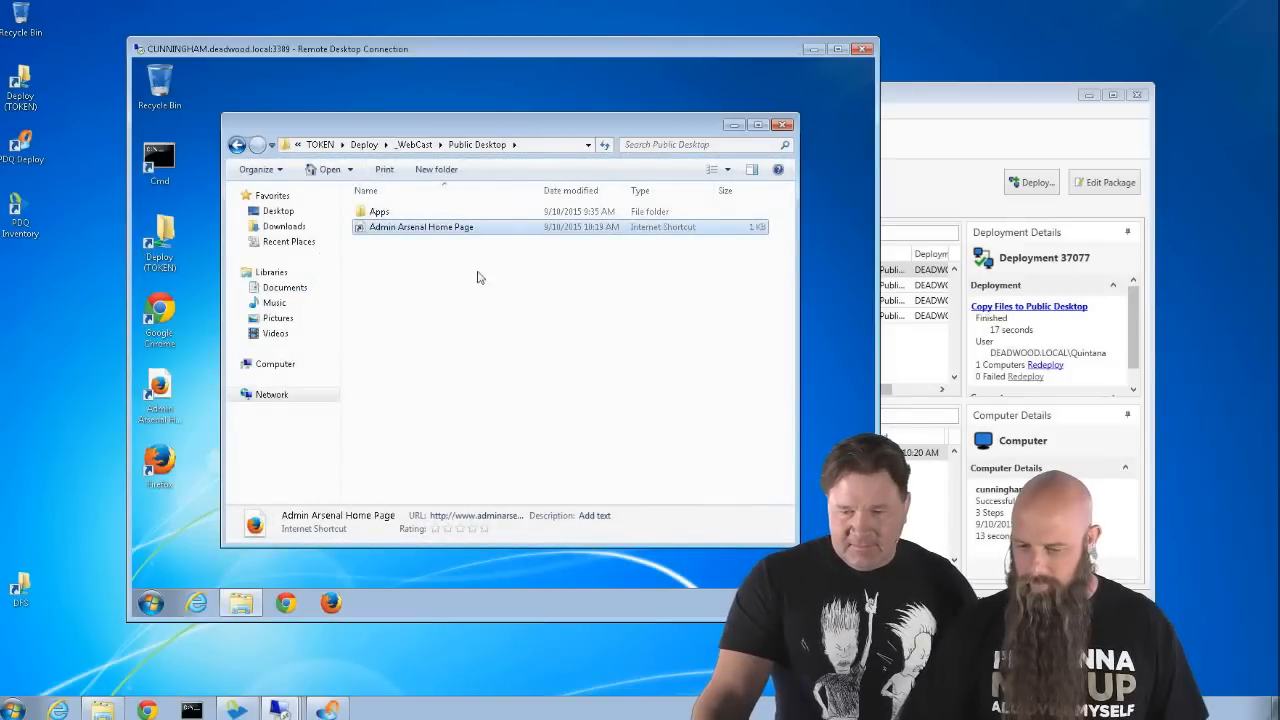
{"action": "right_click", "coordinate": [165, 384]}
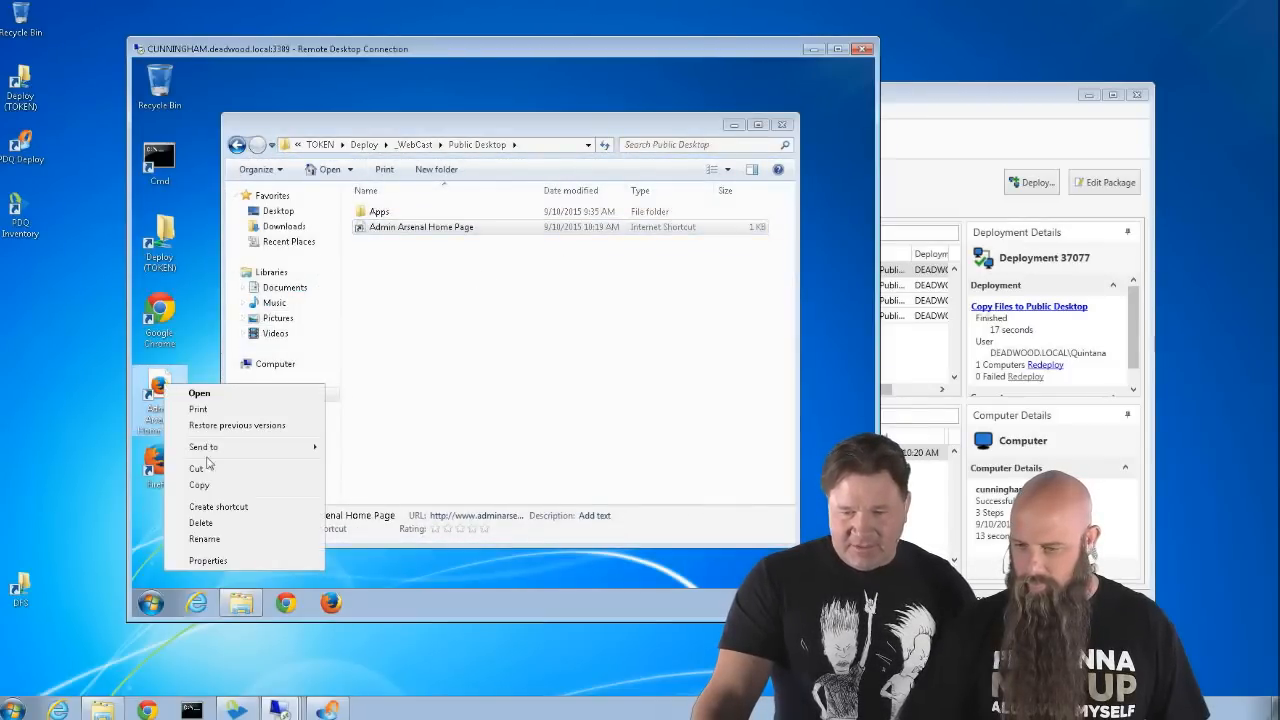
{"action": "left_click", "coordinate": [229, 562]}
{"action": "left_click", "coordinate": [217, 603]}
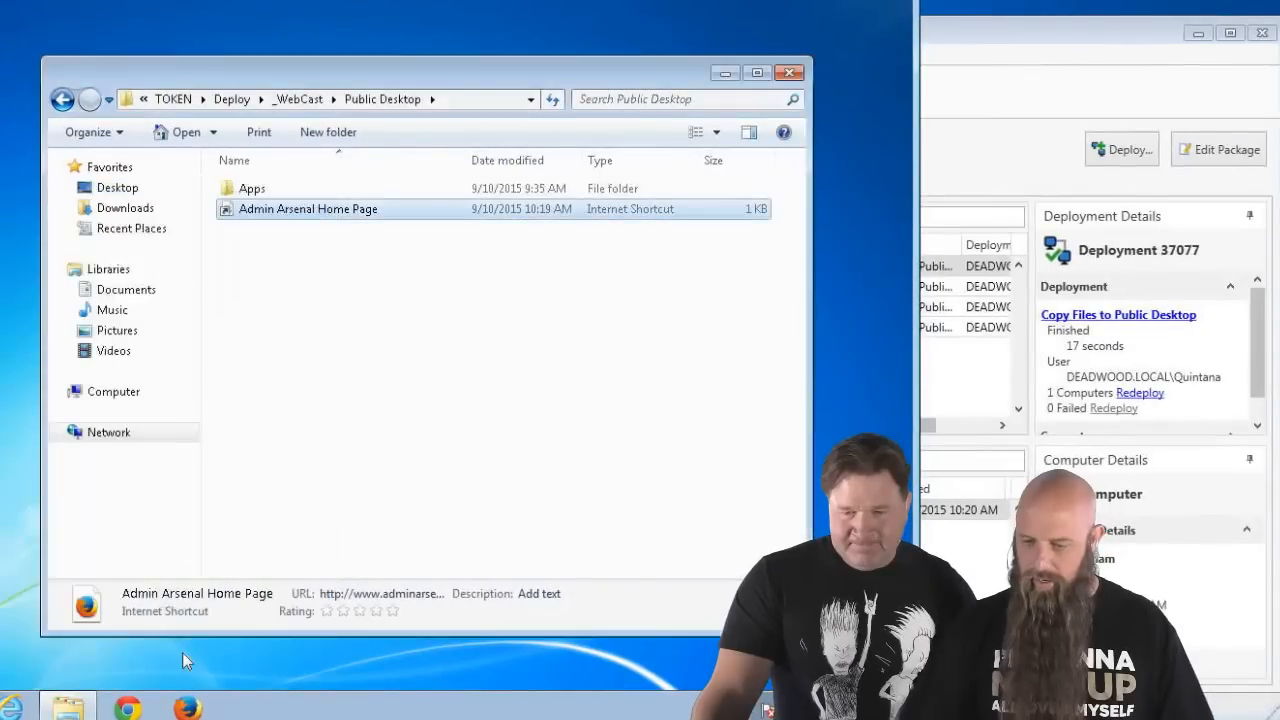
{"action": "left_click", "coordinate": [17, 557]}
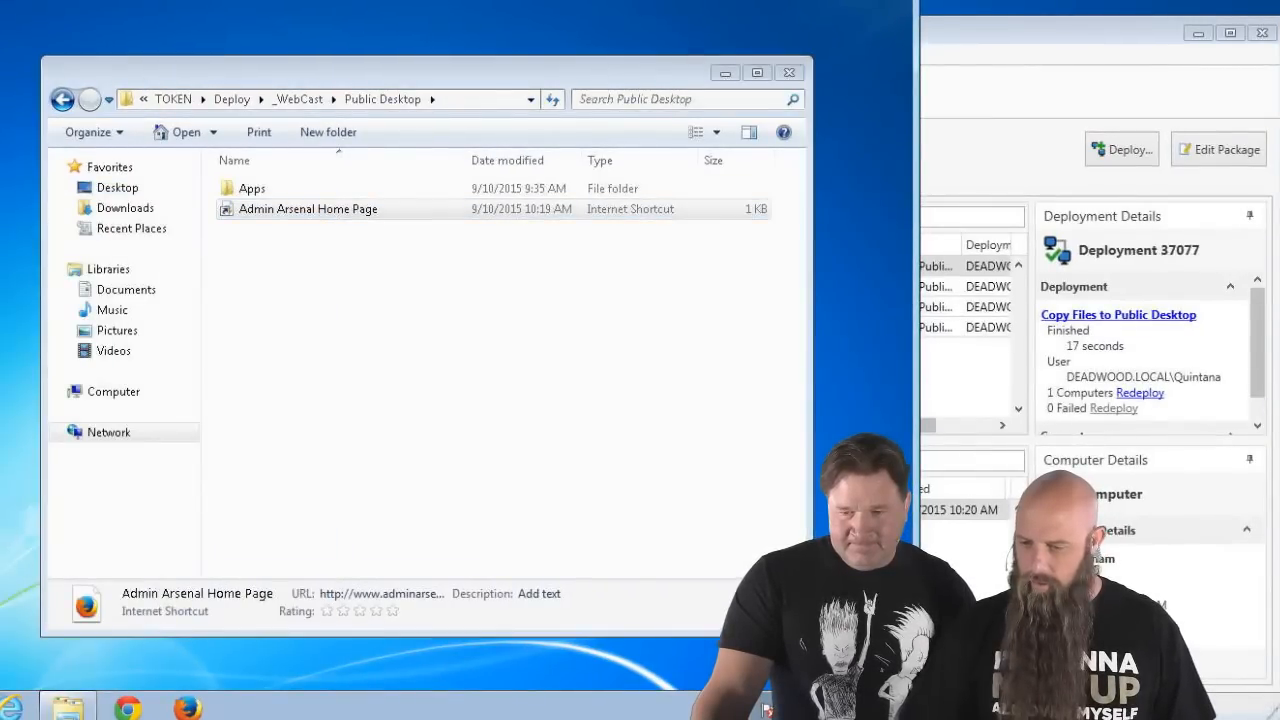
{"action": "right_click", "coordinate": [2, 414]}
{"action": "left_click", "coordinate": [80, 649]}
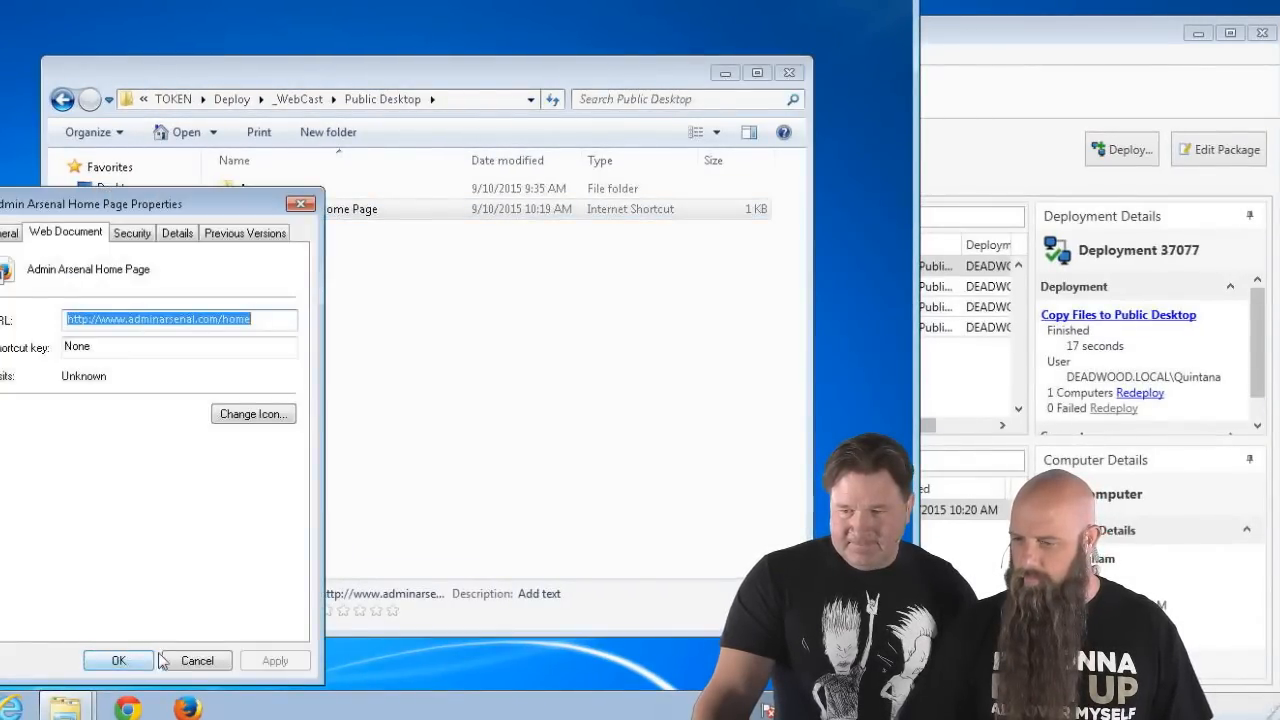
{"action": "left_click", "coordinate": [118, 660]}
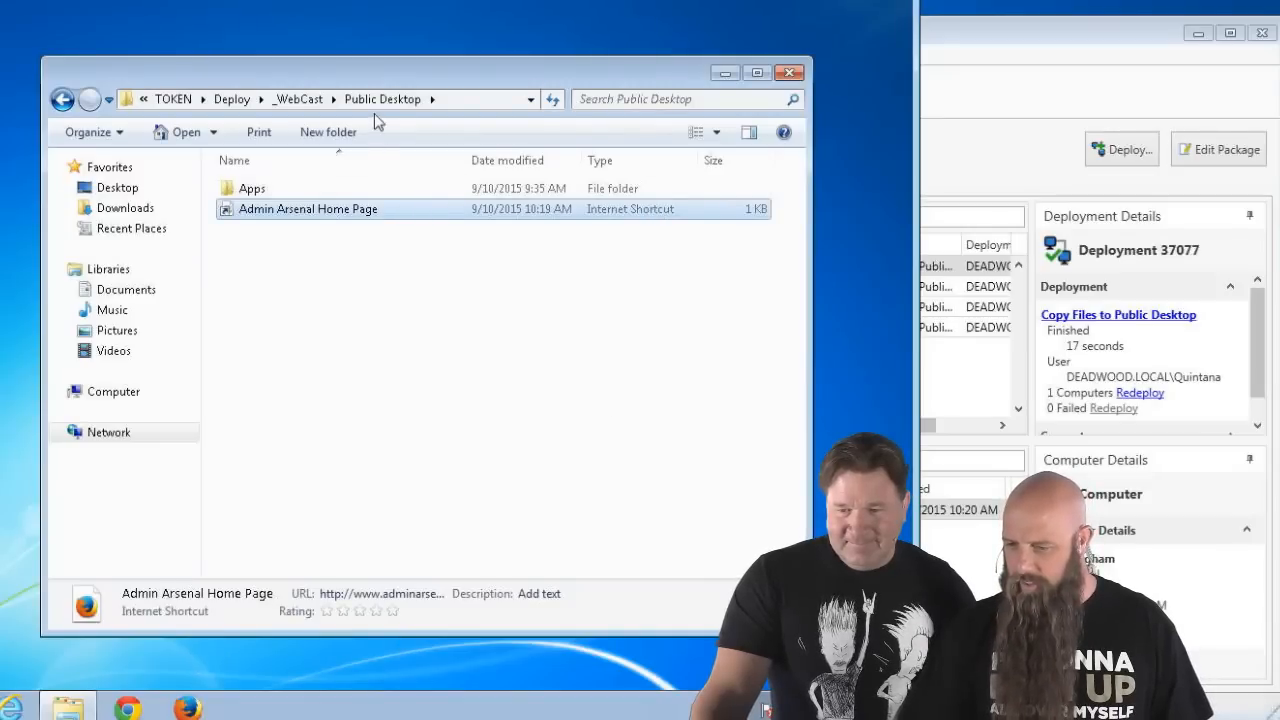
- Reopen the shortcut in Firefox, close it, and minimize Explorer to show the desktop
{"action": "right_click", "coordinate": [281, 219]}
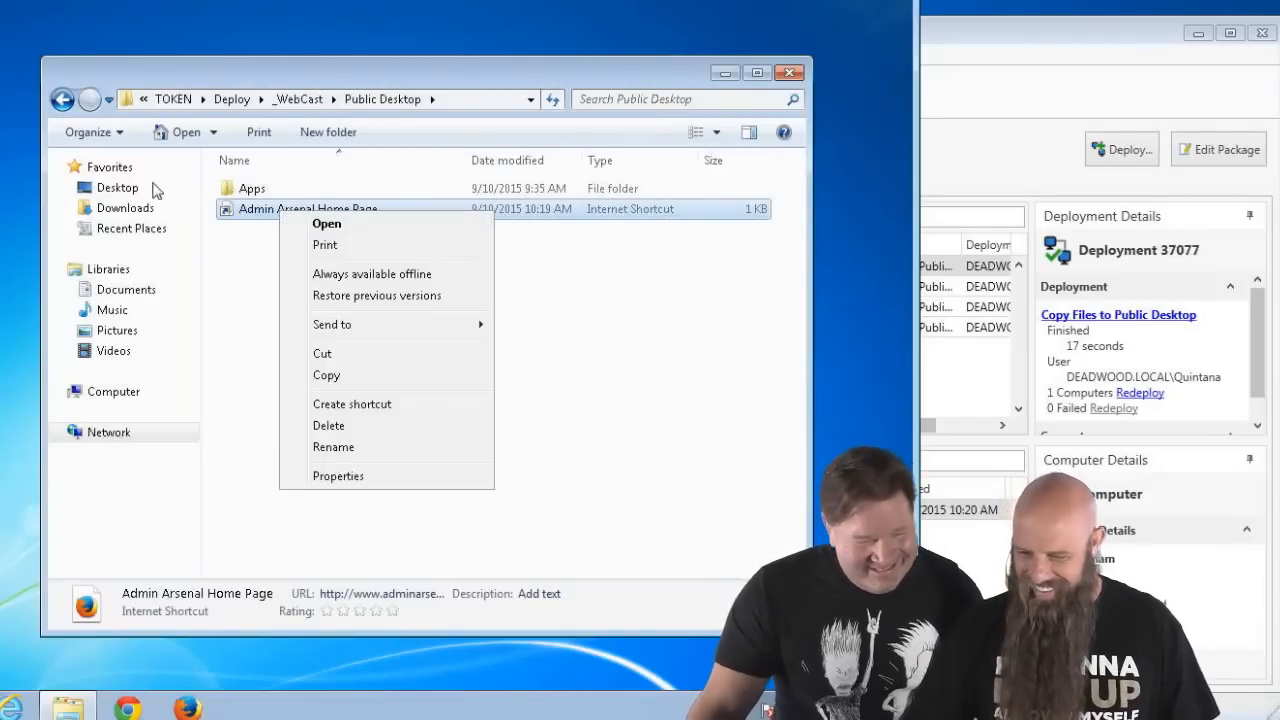
{"action": "double_click", "coordinate": [241, 212]}
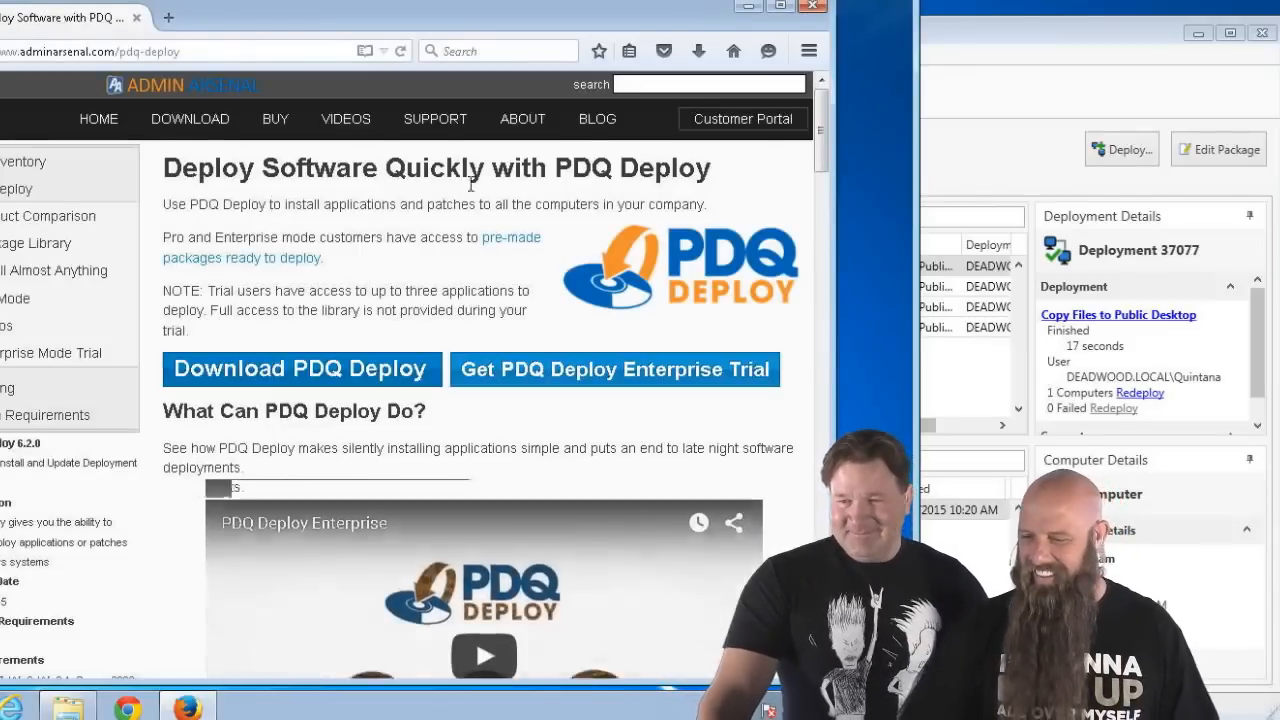
{"action": "left_click", "coordinate": [814, 7]}
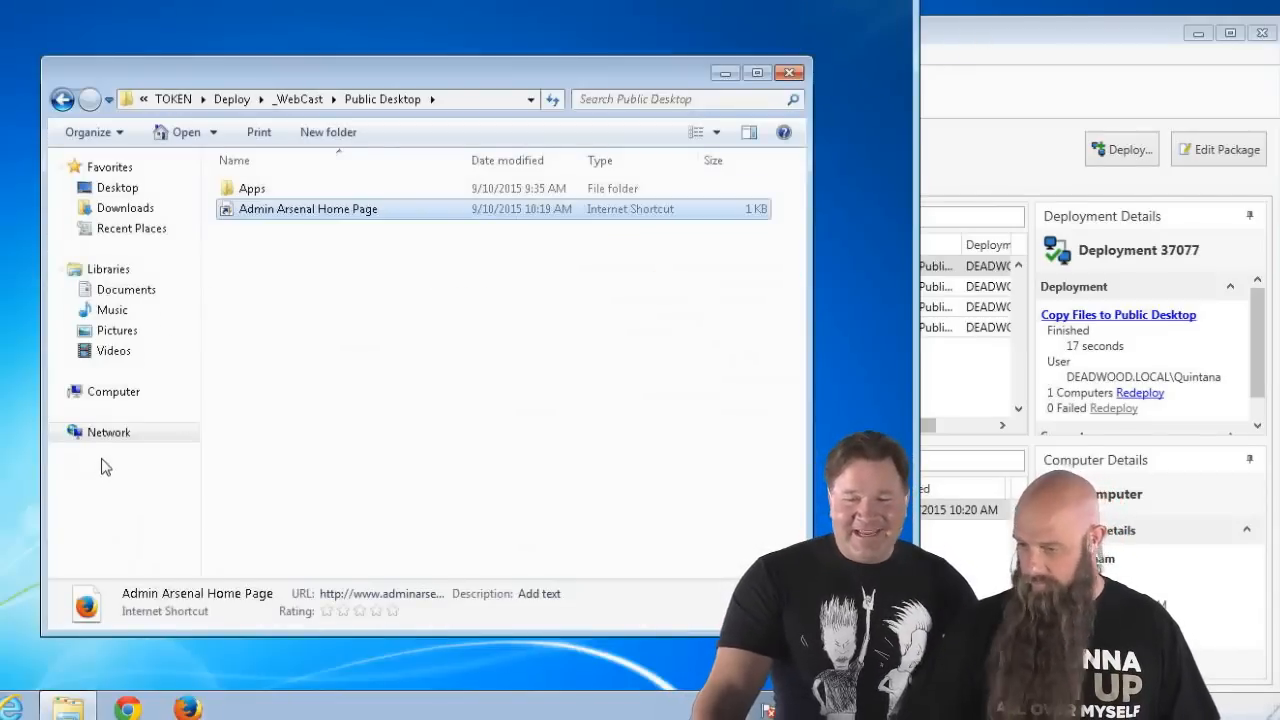
{"action": "left_click", "coordinate": [725, 74]}
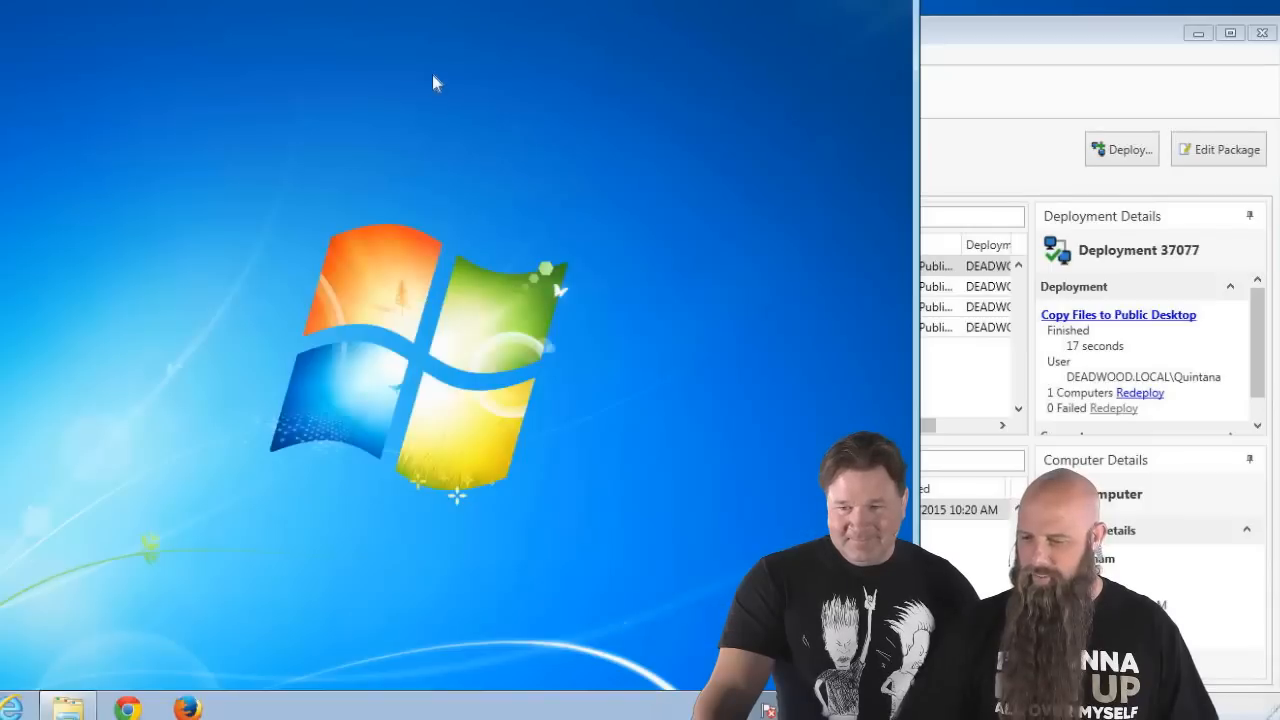
- Create Hello.txt on the desktop containing 'original' and save it in Notepad
{"action": "right_click", "coordinate": [309, 93]}
{"action": "mouse_move", "coordinate": [365, 228]}
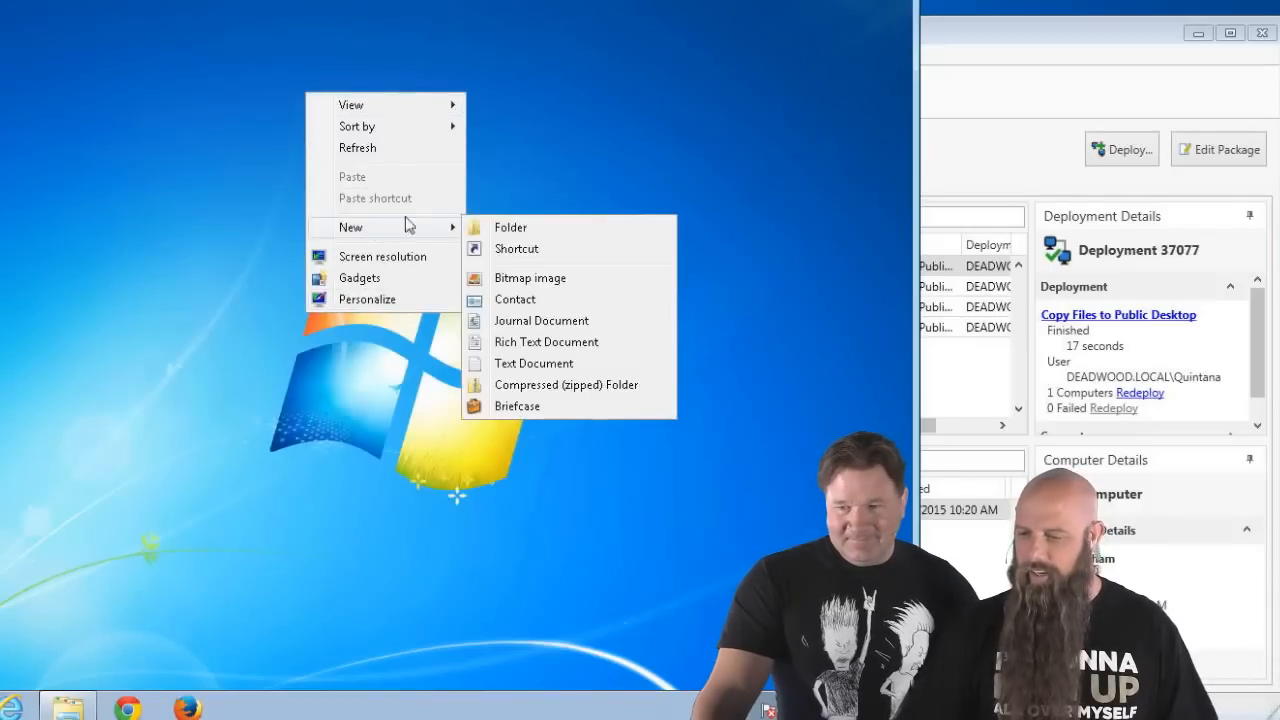
{"action": "left_click", "coordinate": [517, 364]}
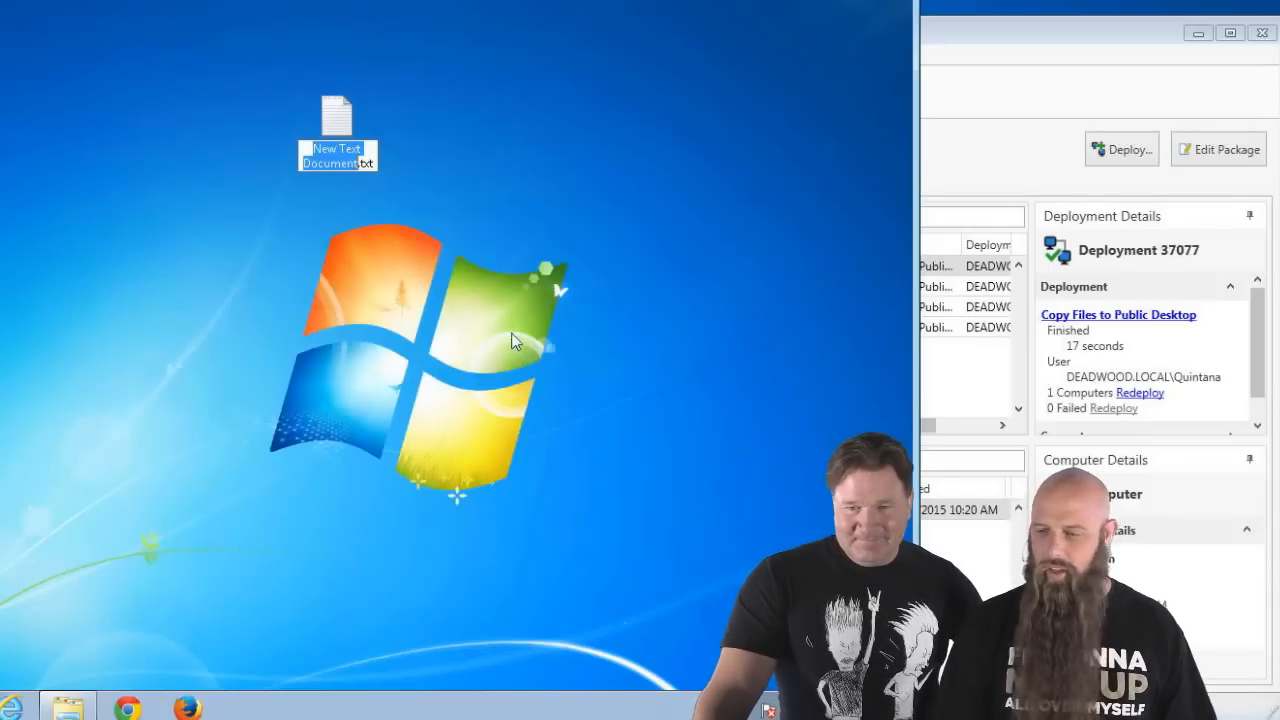
{"action": "type", "text": "Hello"}
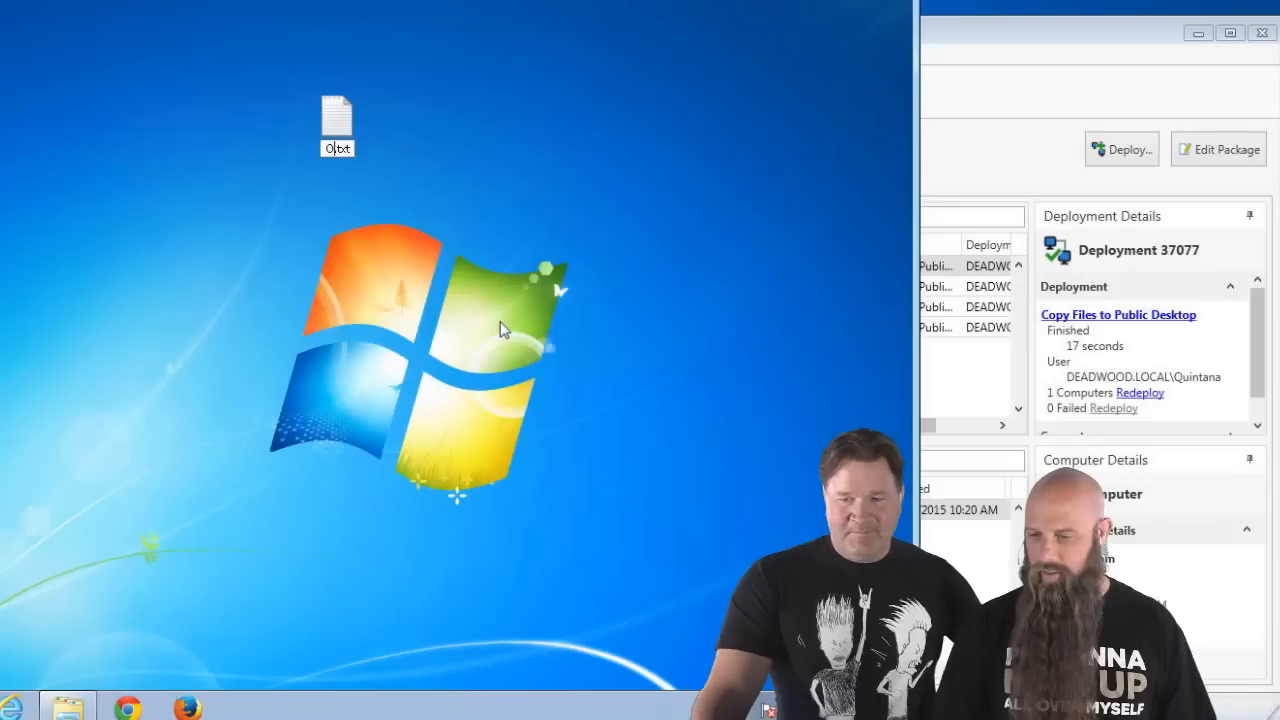
{"action": "key", "text": "Return"}
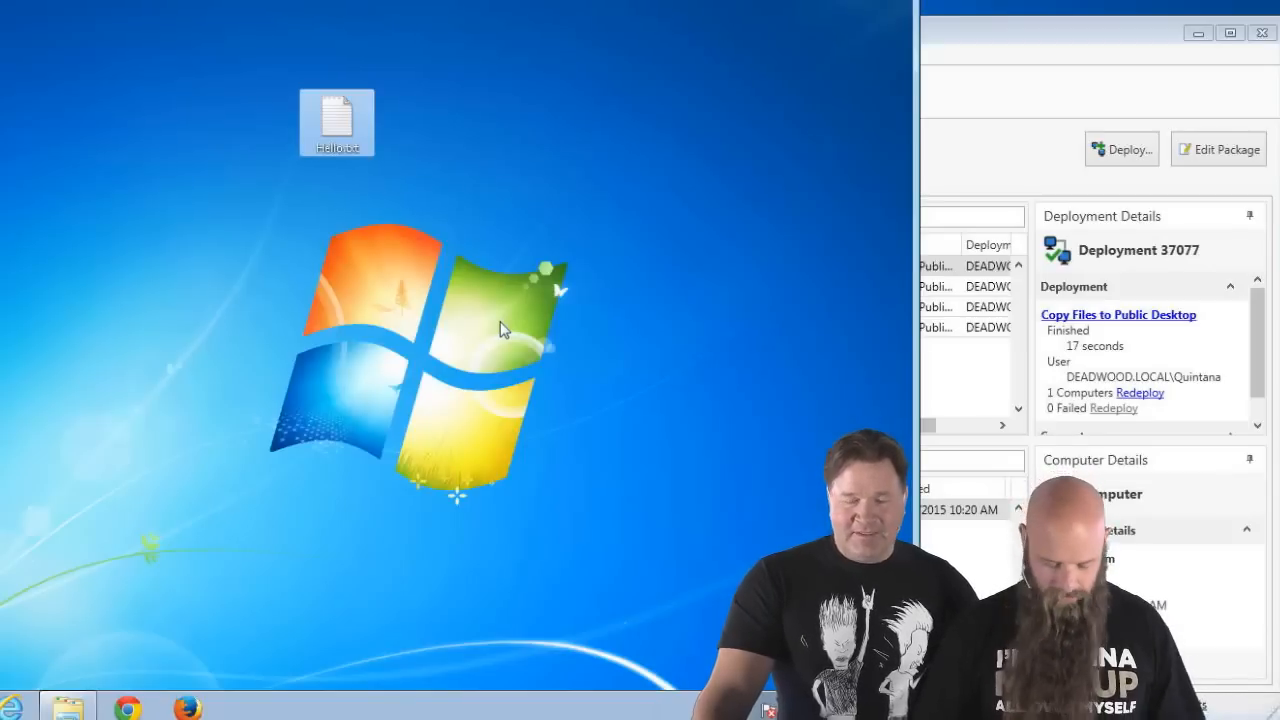
{"action": "key", "text": "Return"}
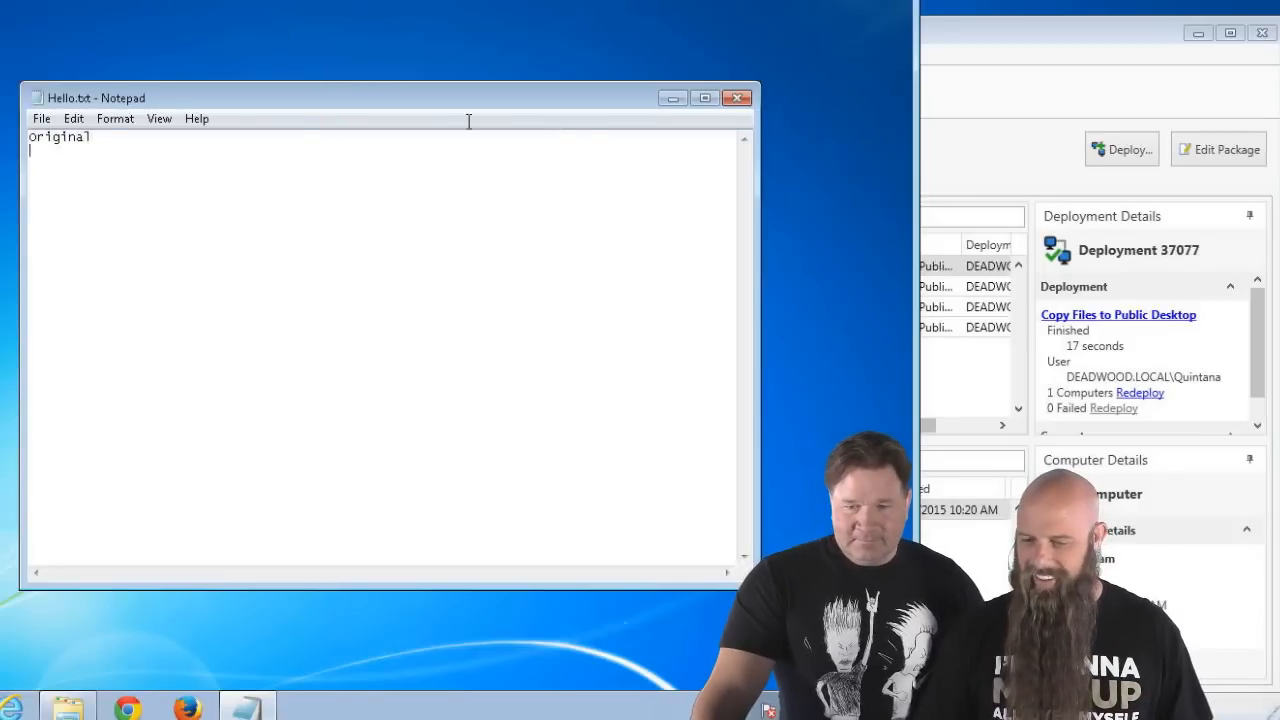
{"action": "left_click", "coordinate": [41, 118]}
{"action": "left_click", "coordinate": [80, 182]}
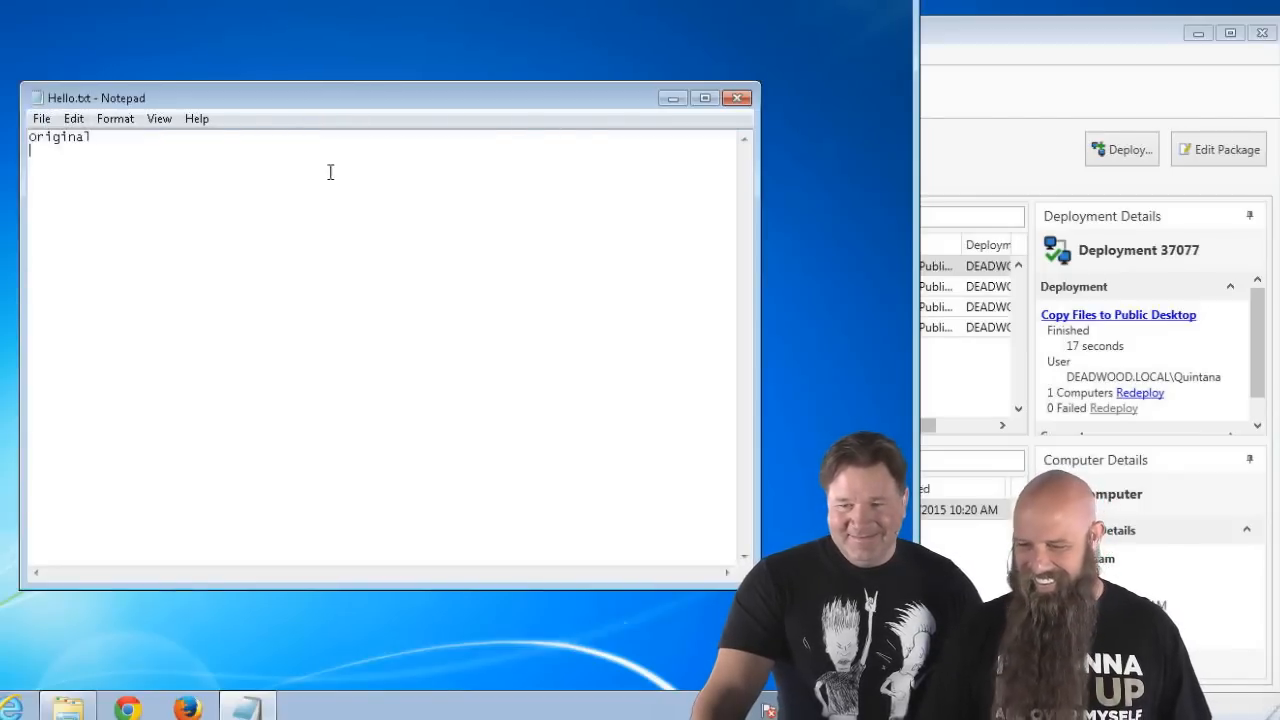
{"action": "left_click", "coordinate": [738, 97]}
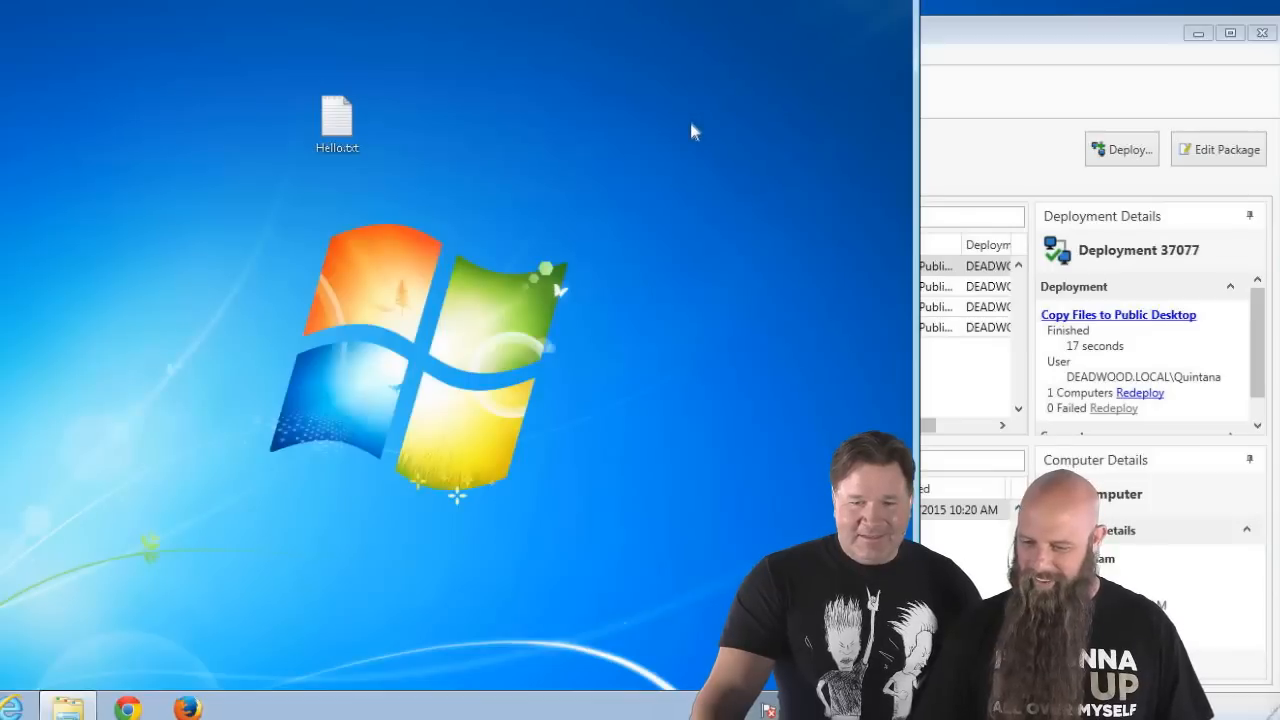
{"action": "left_click_drag", "start_coordinate": [364, 123], "coordinate": [125, 228]}
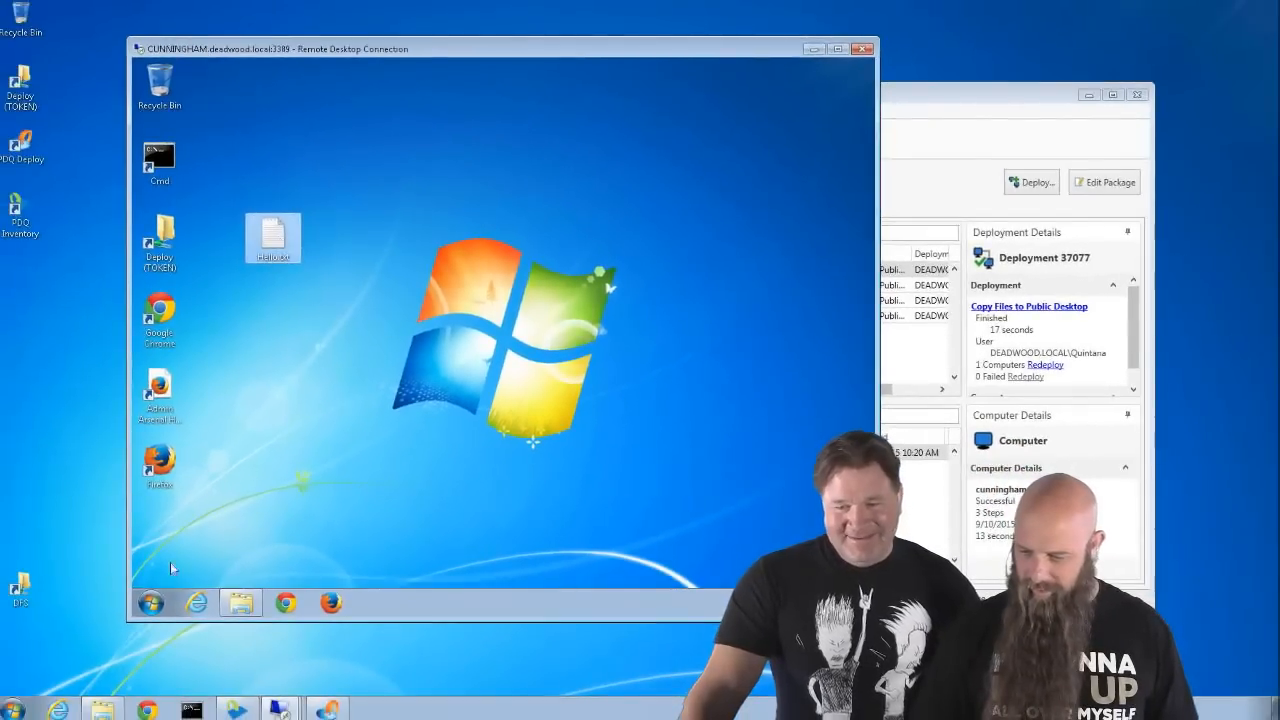
- Open the %public%\desktop folder from the Run prompt
{"action": "left_click", "coordinate": [152, 602]}
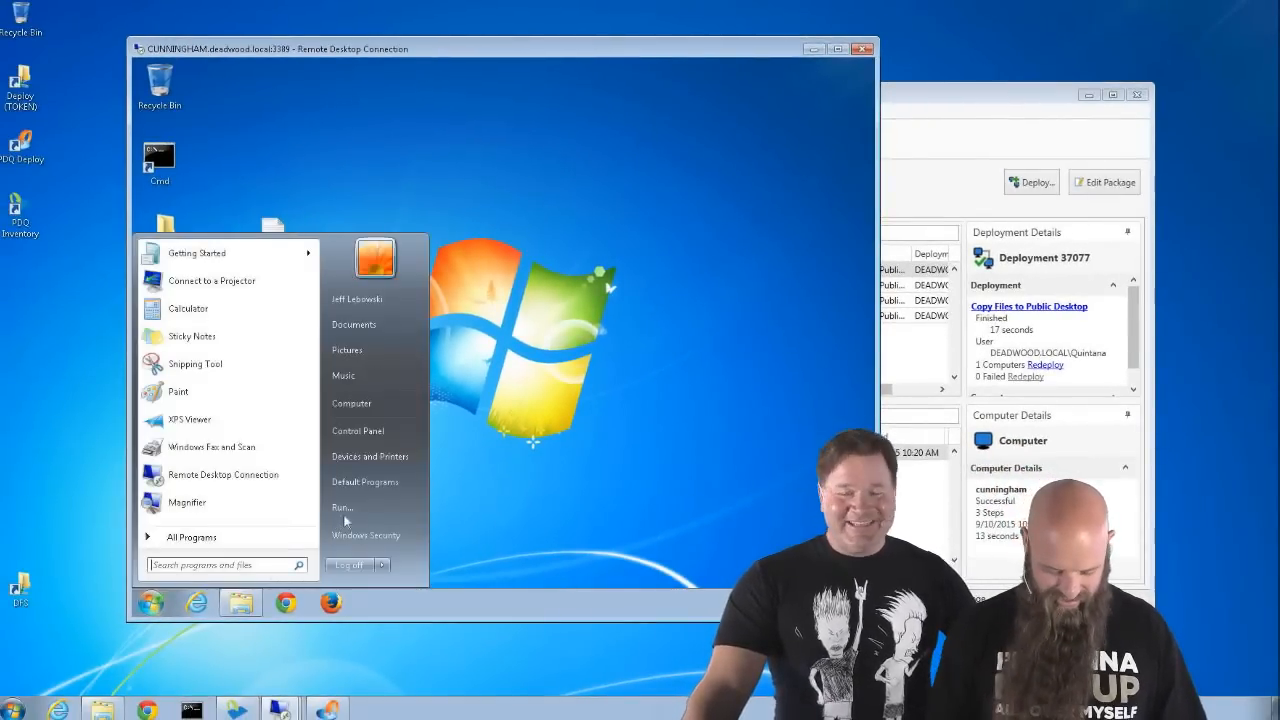
{"action": "left_click", "coordinate": [343, 509]}
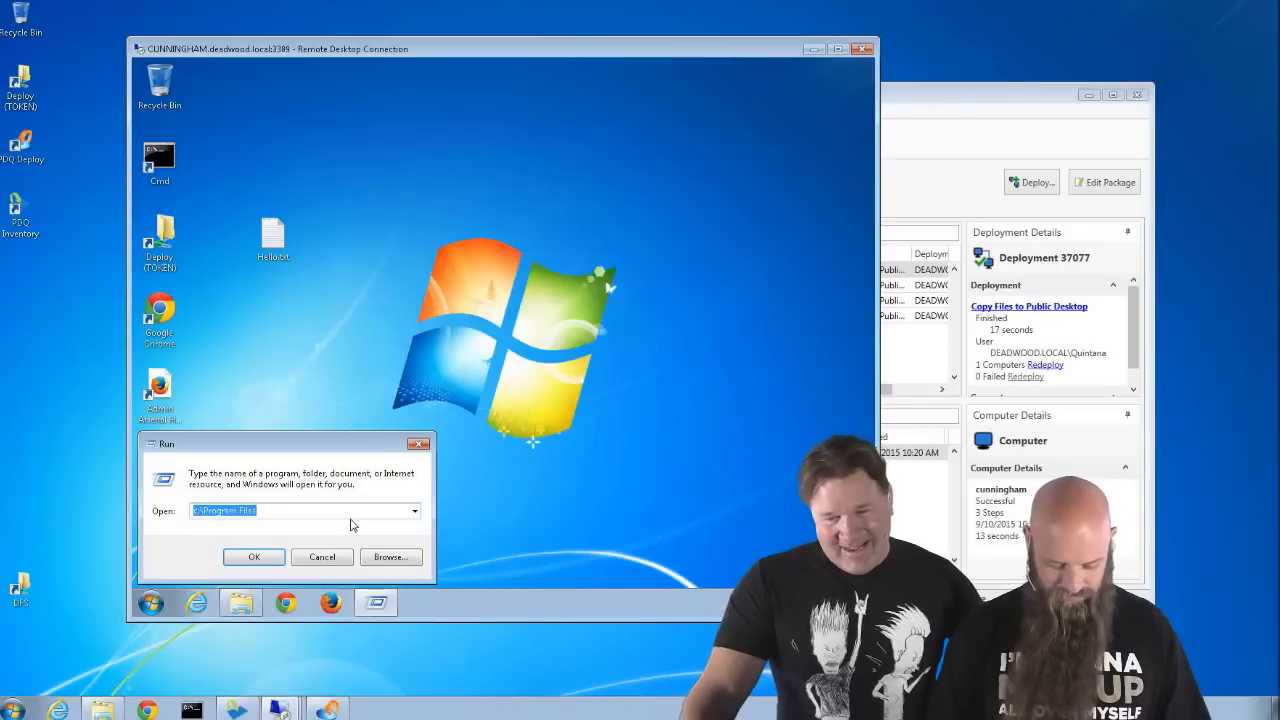
{"action": "type", "text": "%public%"}
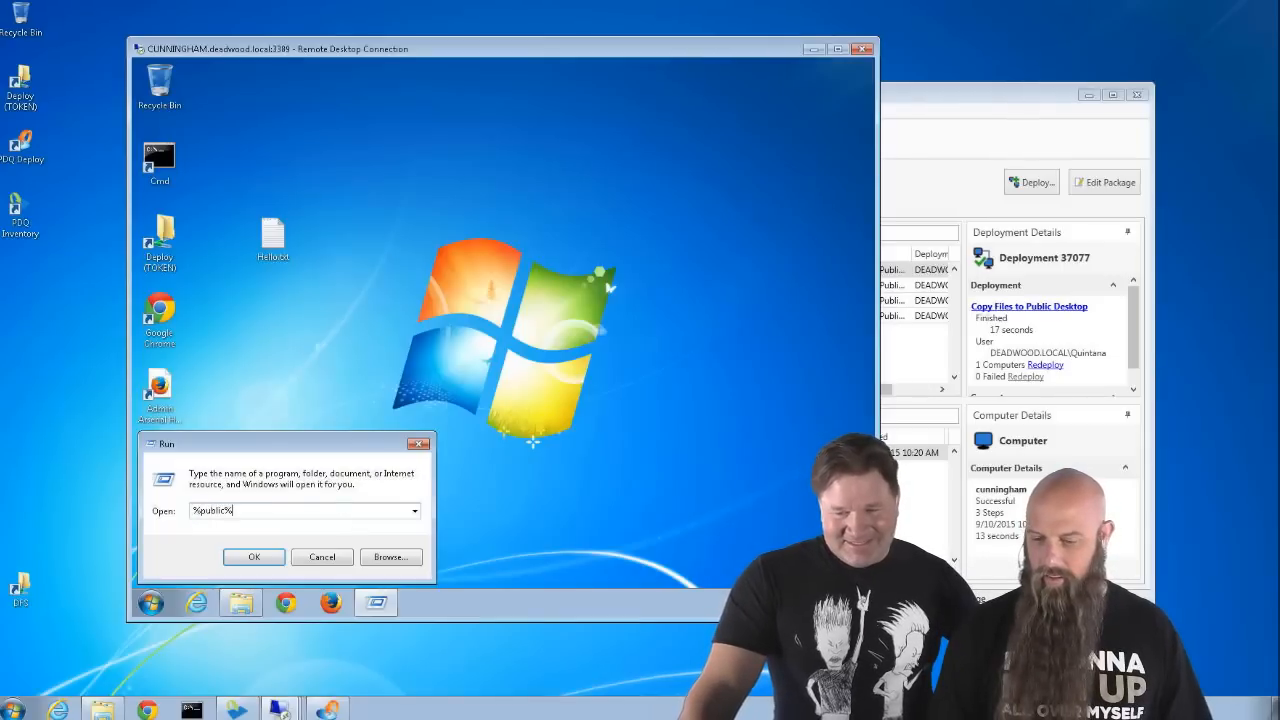
{"action": "type", "text": "\\deskto"}
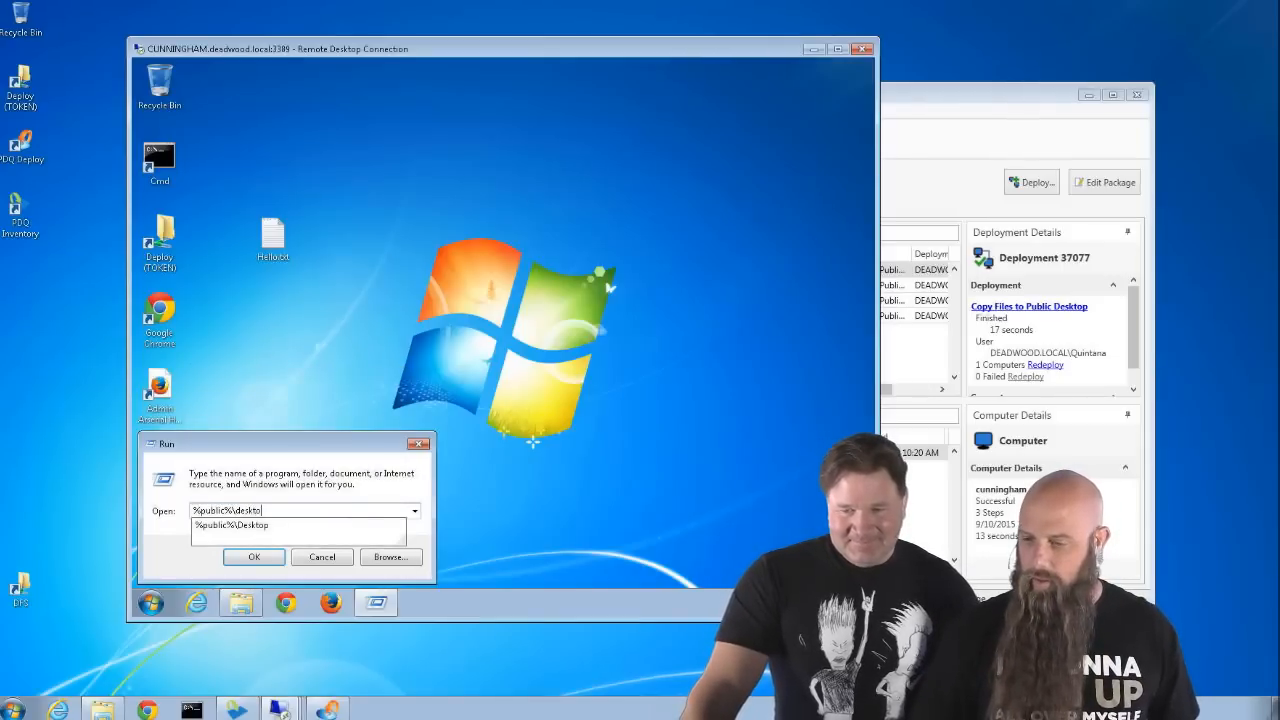
{"action": "type", "text": "p"}
{"action": "key", "text": "Return"}
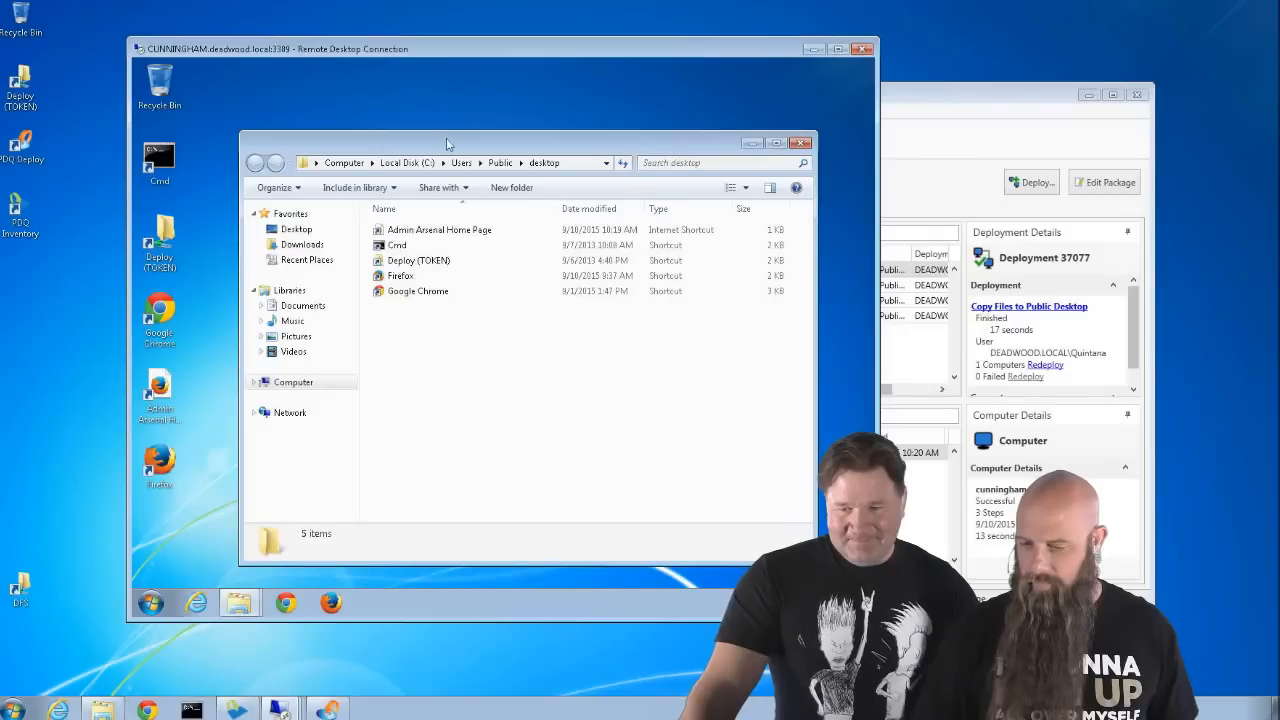
- Copy Hello.txt into the Public desktop folder and confirm it still reads 'original'
{"action": "left_click_drag", "start_coordinate": [505, 147], "coordinate": [563, 153]}
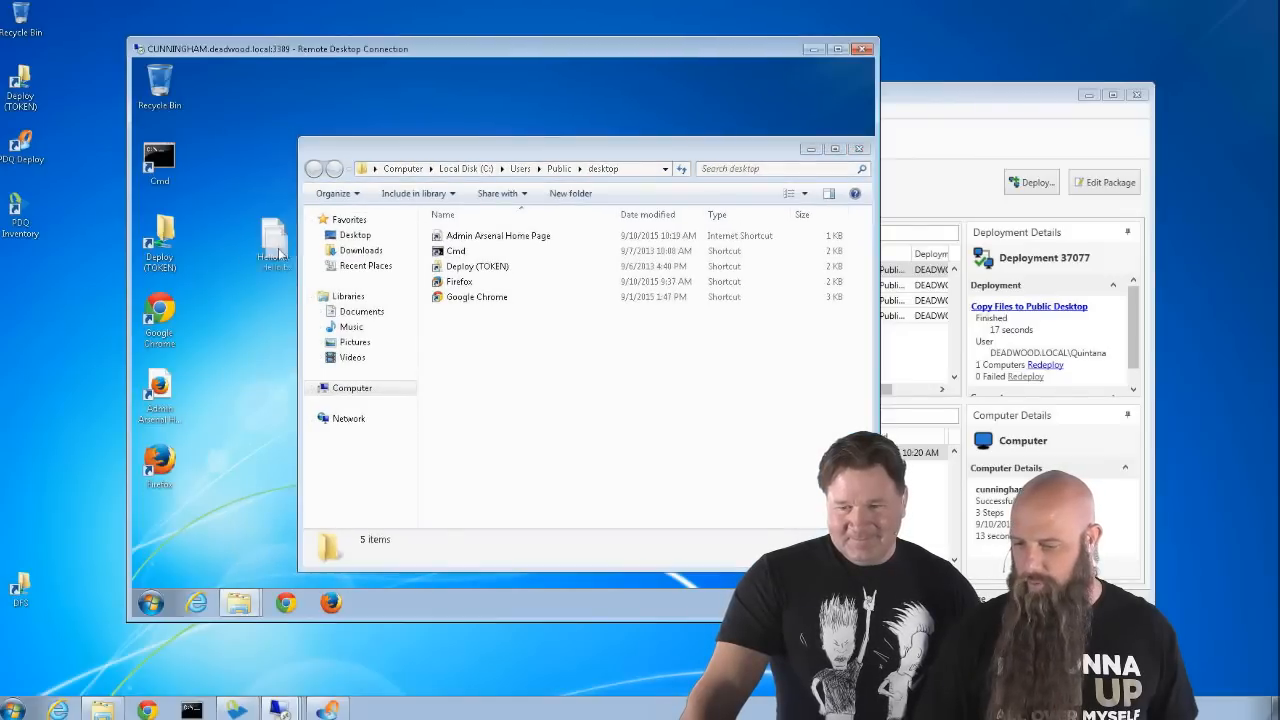
{"action": "left_click_drag", "start_coordinate": [272, 237], "coordinate": [458, 366]}
{"action": "left_click", "coordinate": [482, 386]}
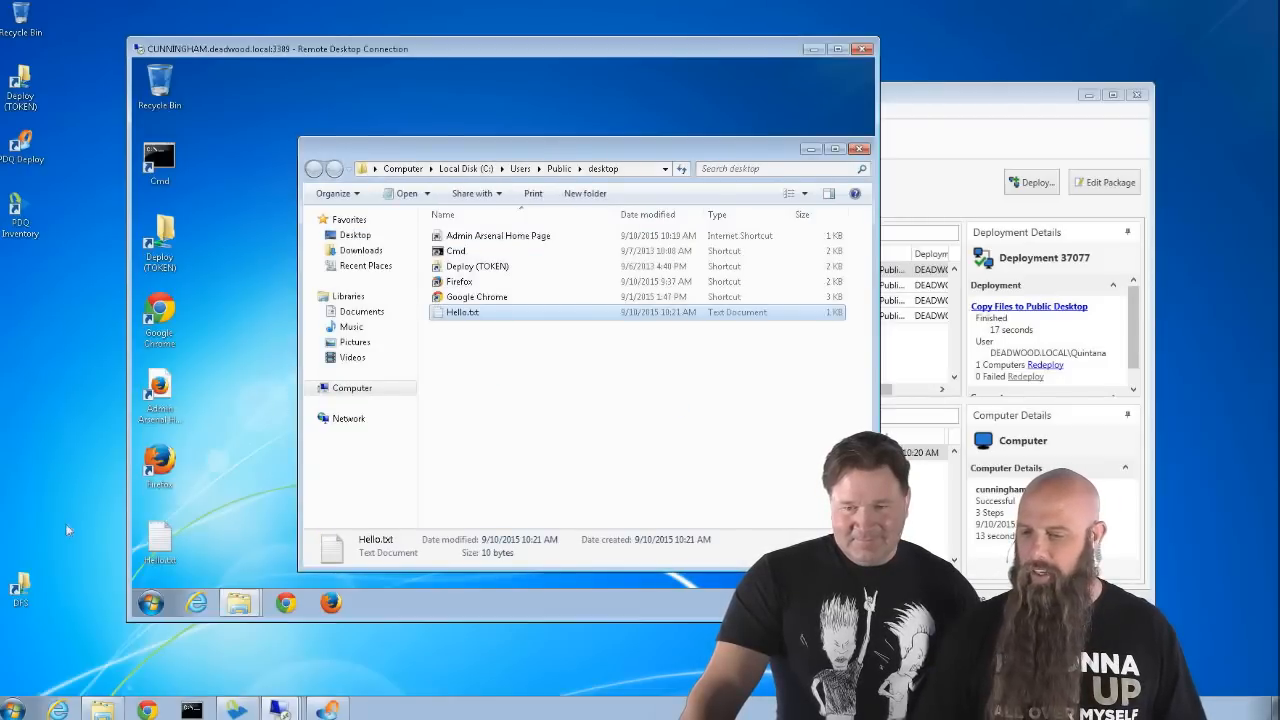
{"action": "double_click", "coordinate": [160, 540]}
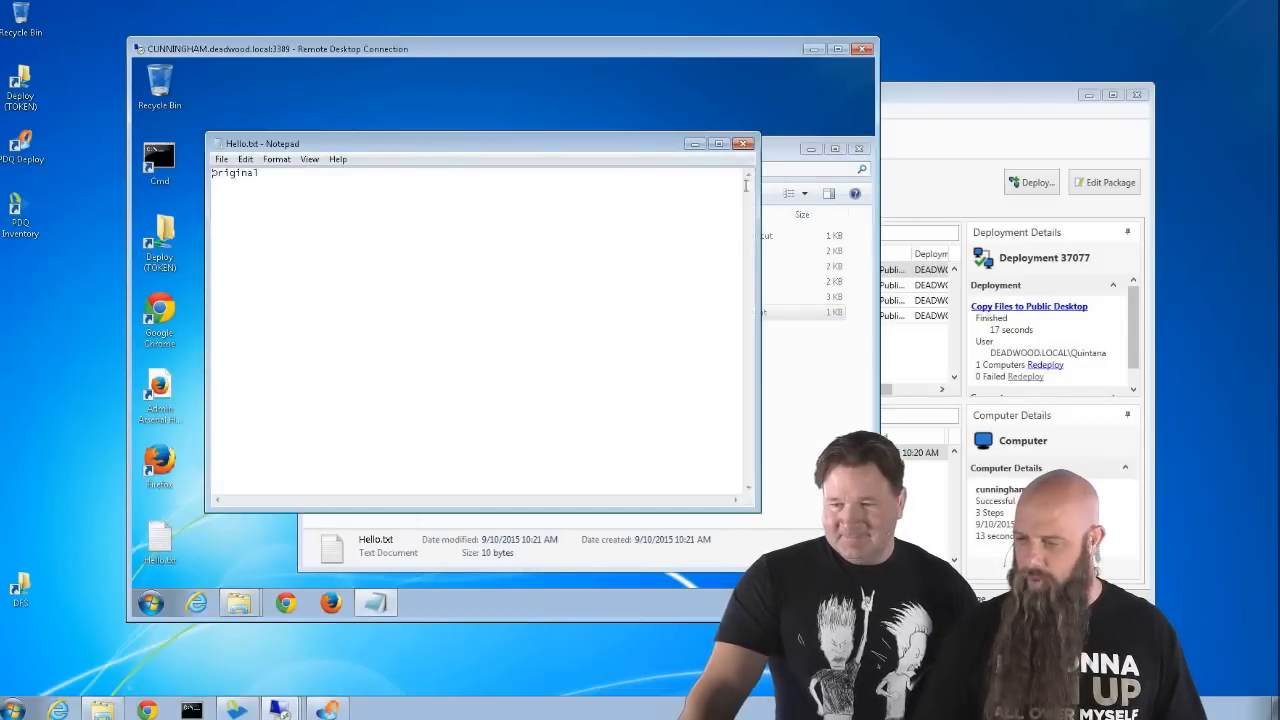
{"action": "left_click", "coordinate": [743, 144]}
{"action": "left_click_drag", "start_coordinate": [776, 155], "coordinate": [724, 149]}
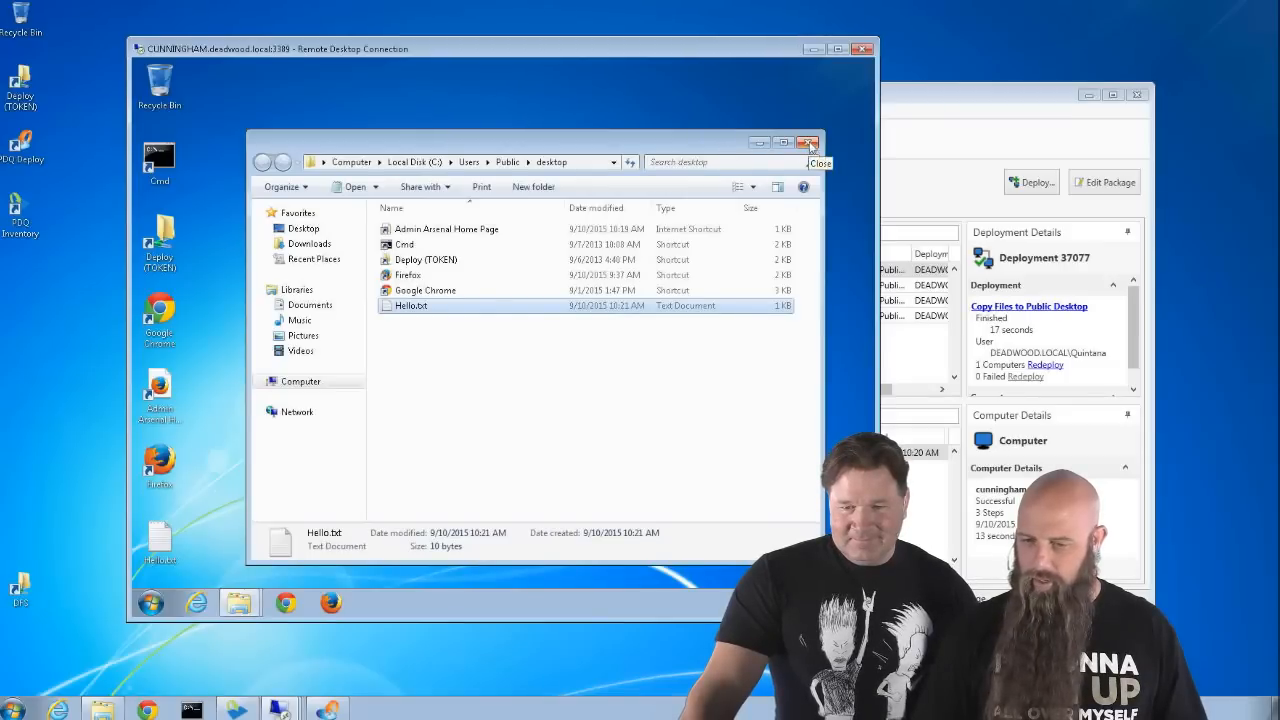
- Create a new Hello.txt in the share's _WebCast\Public Desktop folder
{"action": "double_click", "coordinate": [20, 84]}
{"action": "double_click", "coordinate": [458, 351]}
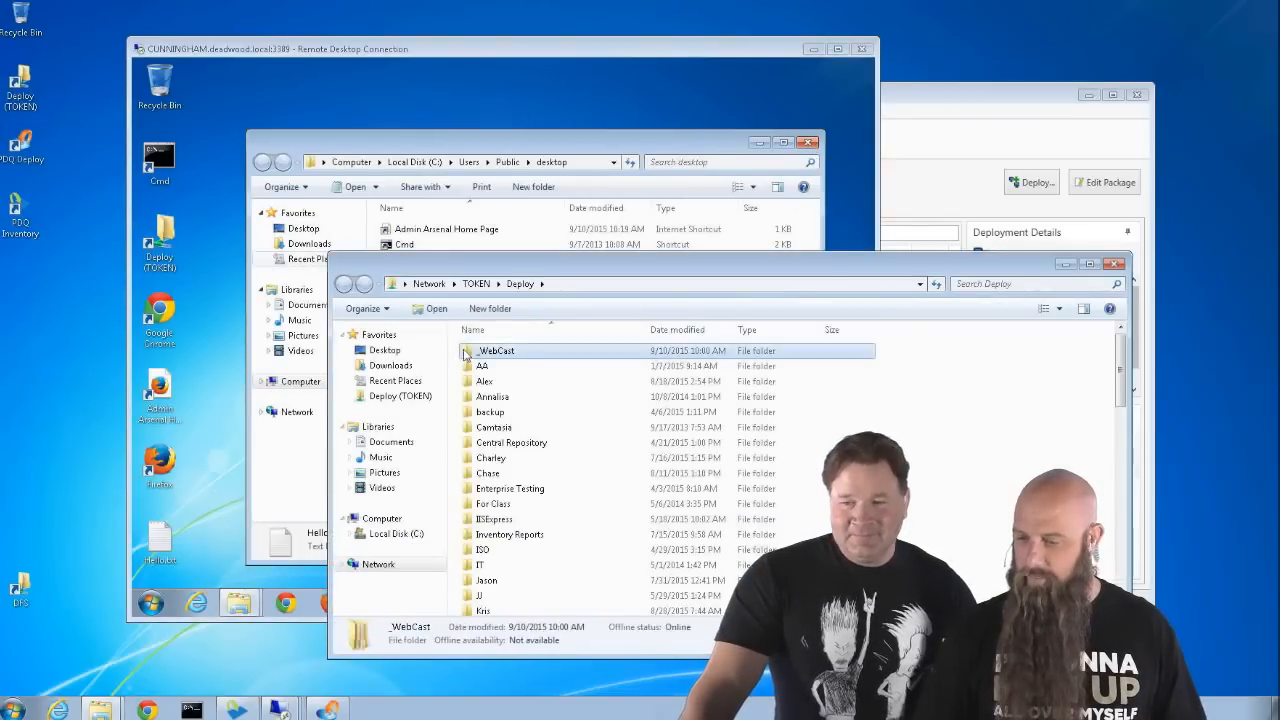
{"action": "double_click", "coordinate": [465, 352]}
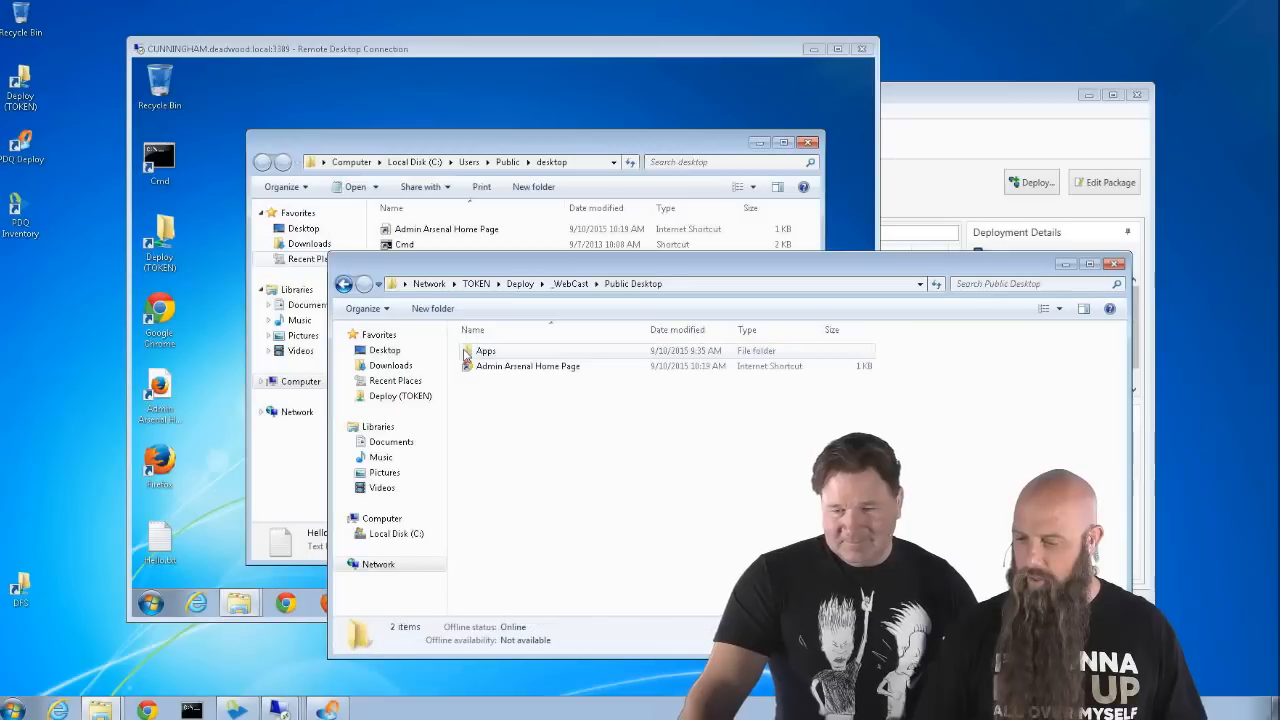
{"action": "right_click", "coordinate": [505, 422]}
{"action": "mouse_move", "coordinate": [566, 562]}
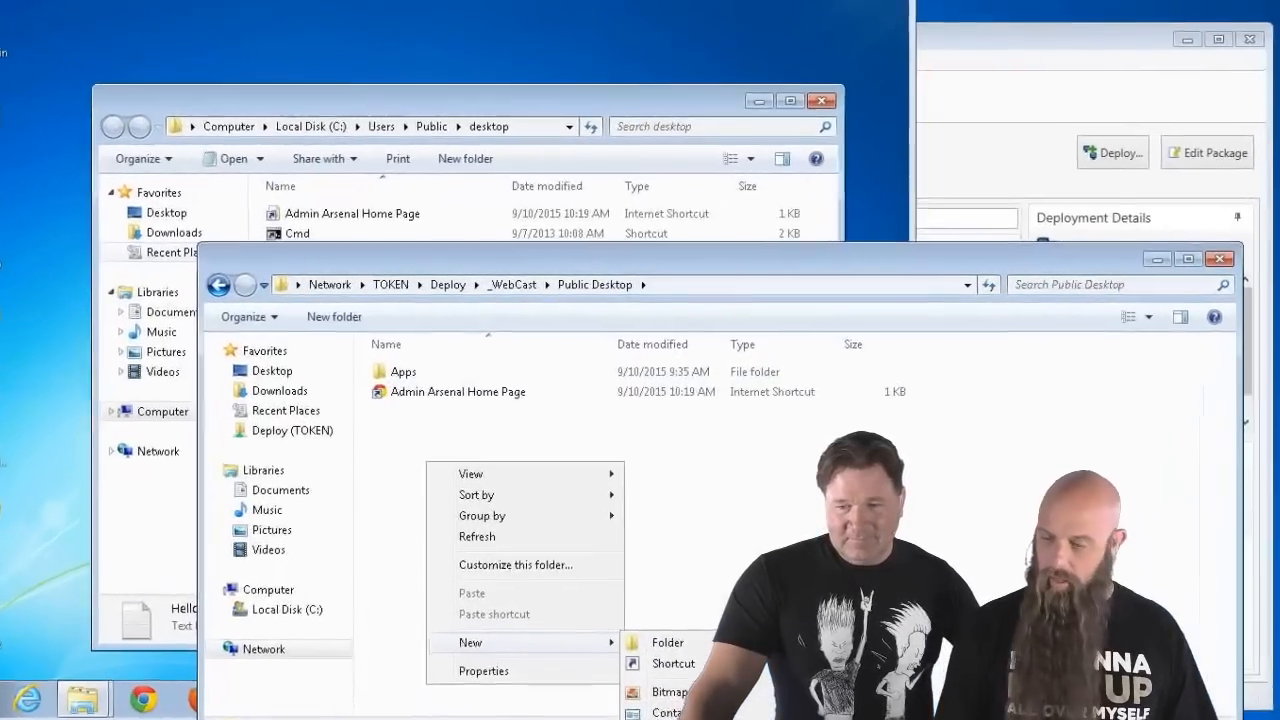
{"action": "left_click", "coordinate": [693, 661]}
{"action": "type", "text": "Hello.txt"}
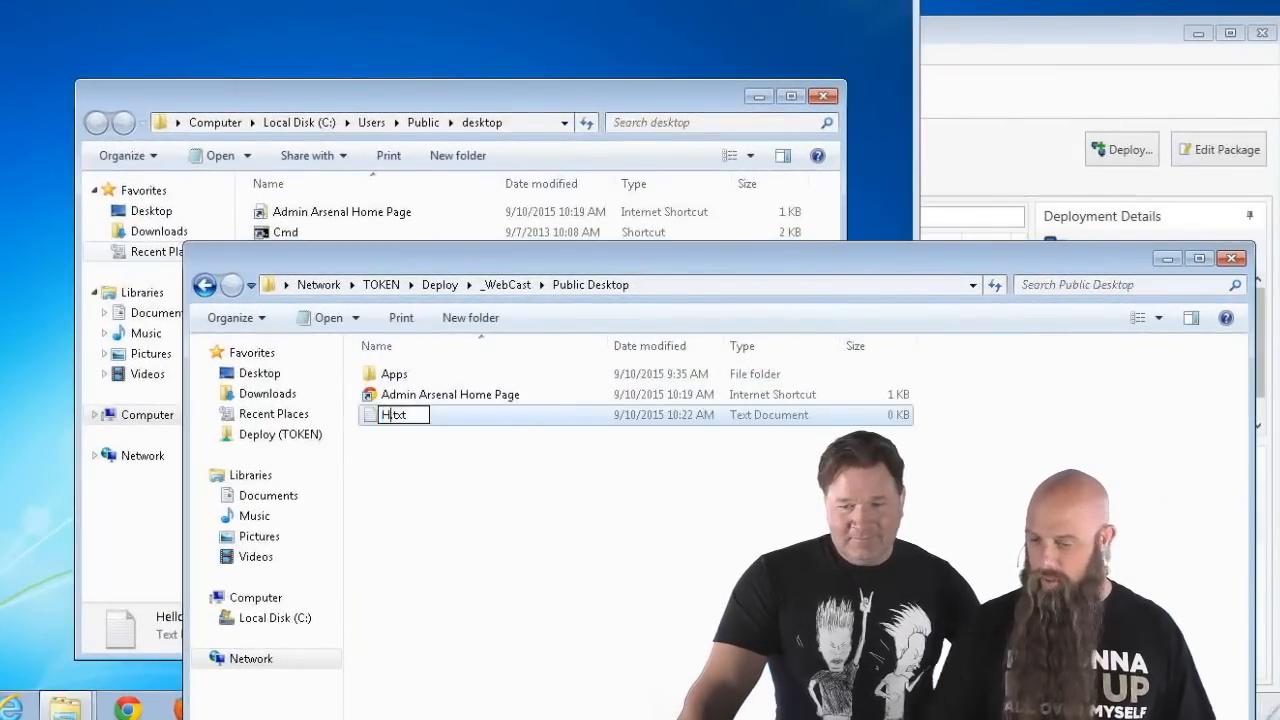
{"action": "key", "text": "Return"}
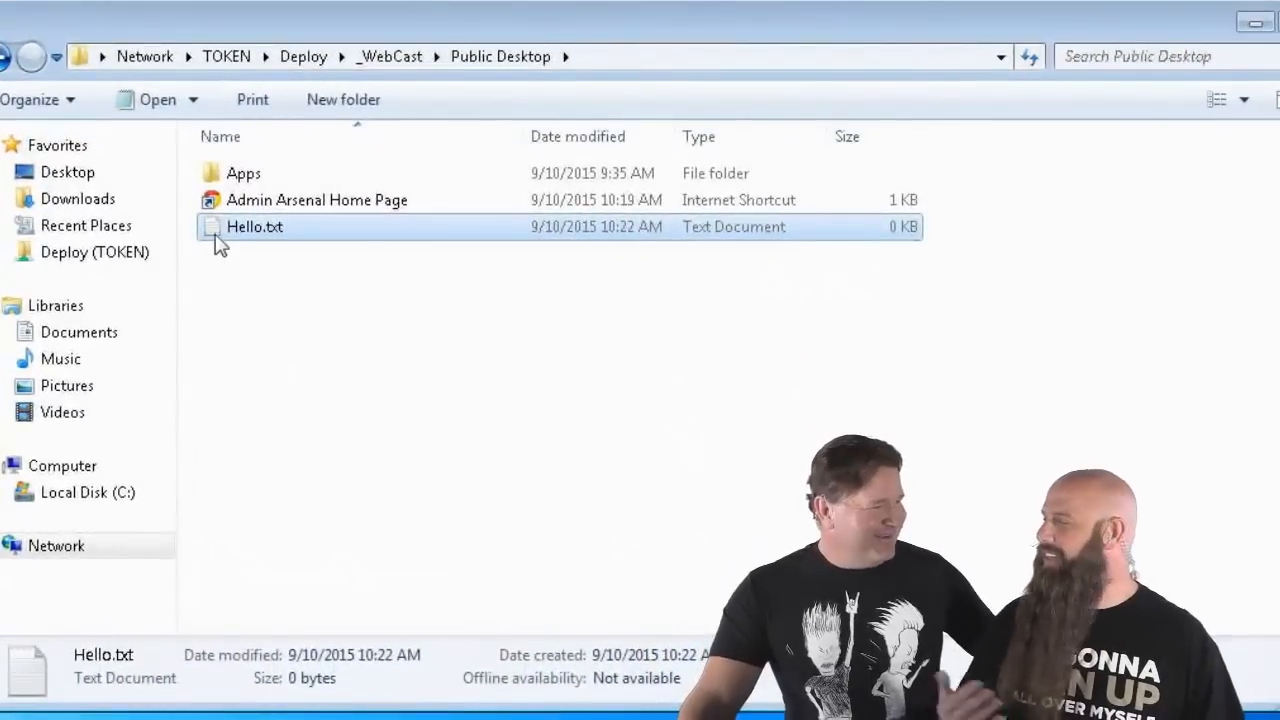
- Write 'Second Copy' into Hello.txt and save it in Notepad
{"action": "double_click", "coordinate": [322, 340]}
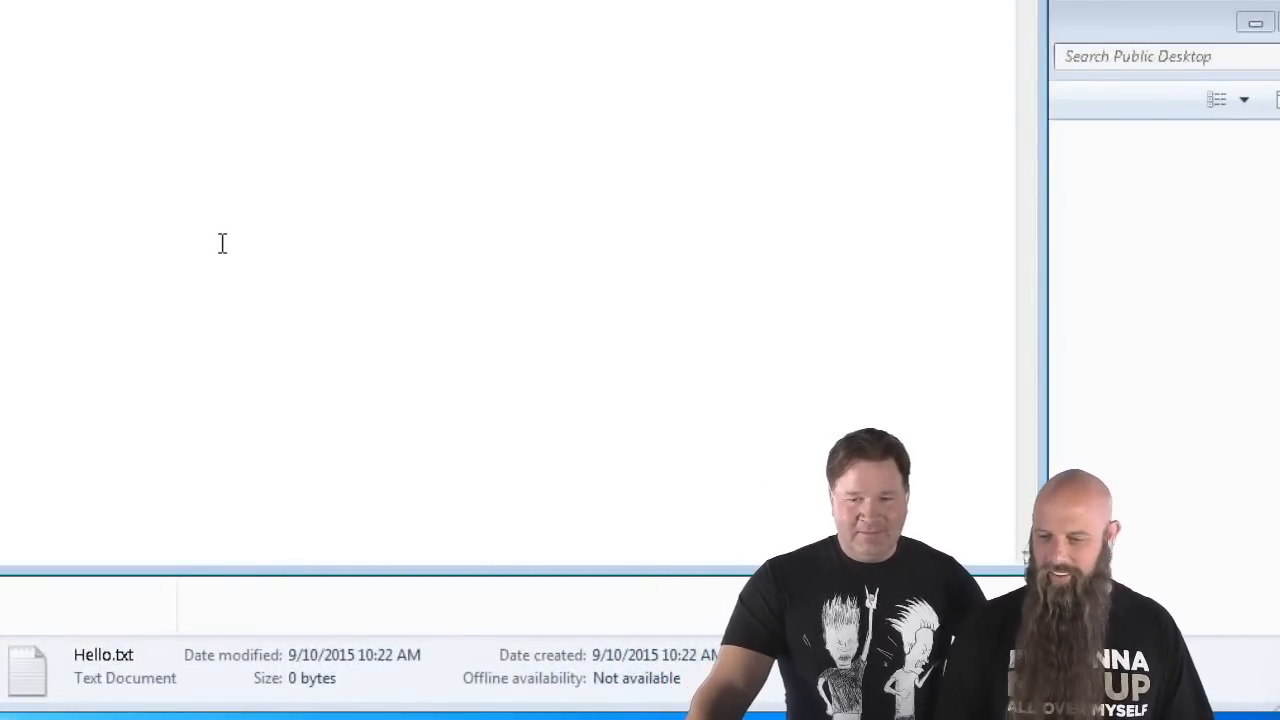
{"action": "type", "text": "Second Co"}
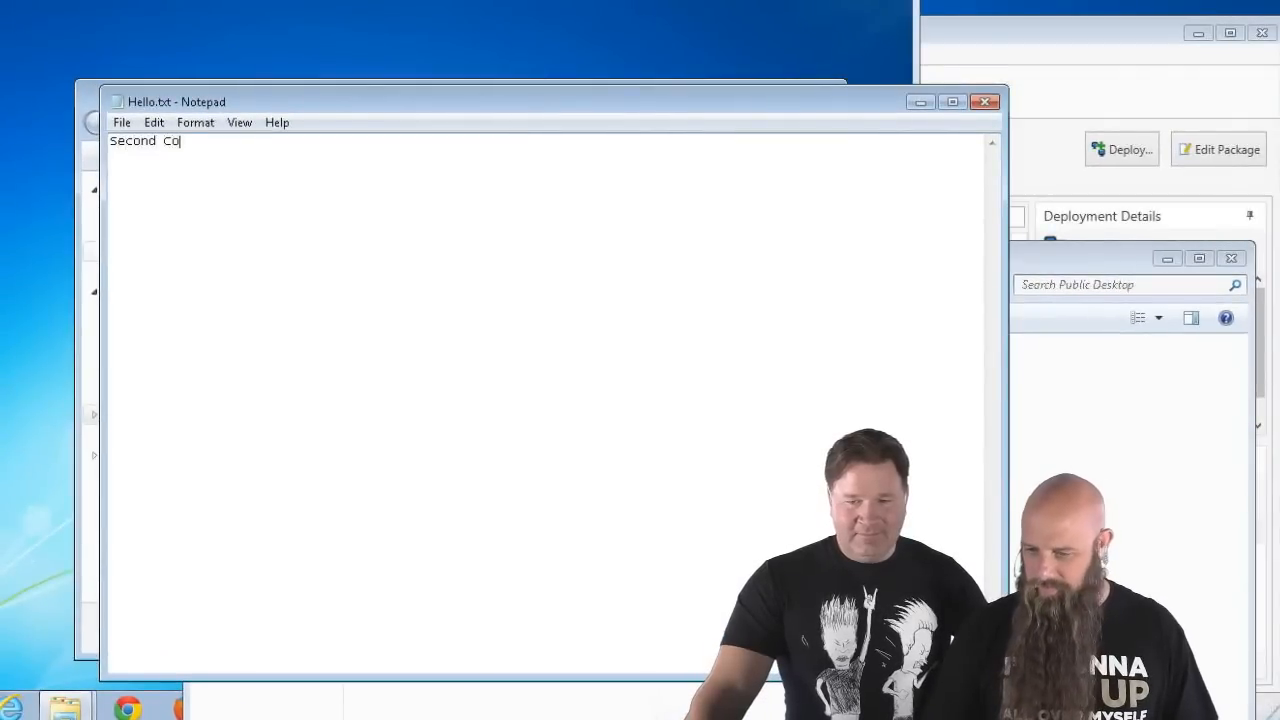
{"action": "type", "text": "py"}
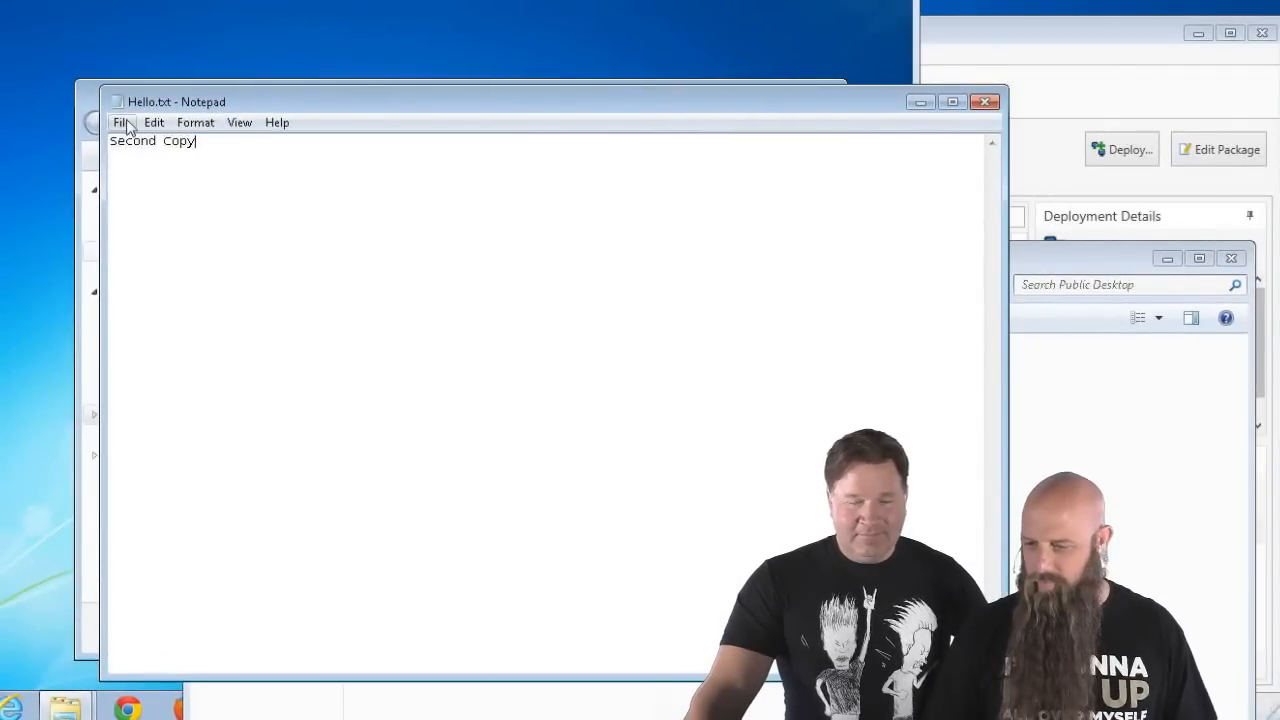
{"action": "left_click", "coordinate": [122, 122]}
{"action": "left_click", "coordinate": [152, 189]}
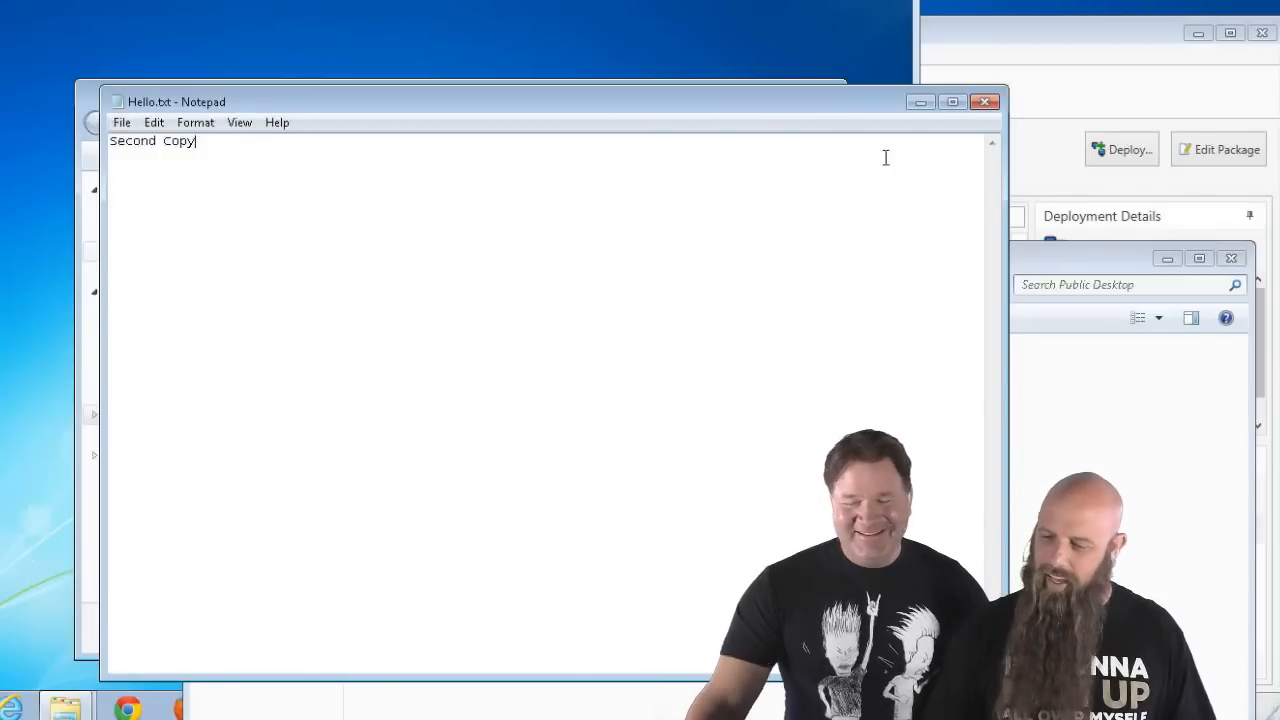
{"action": "left_click", "coordinate": [990, 101]}
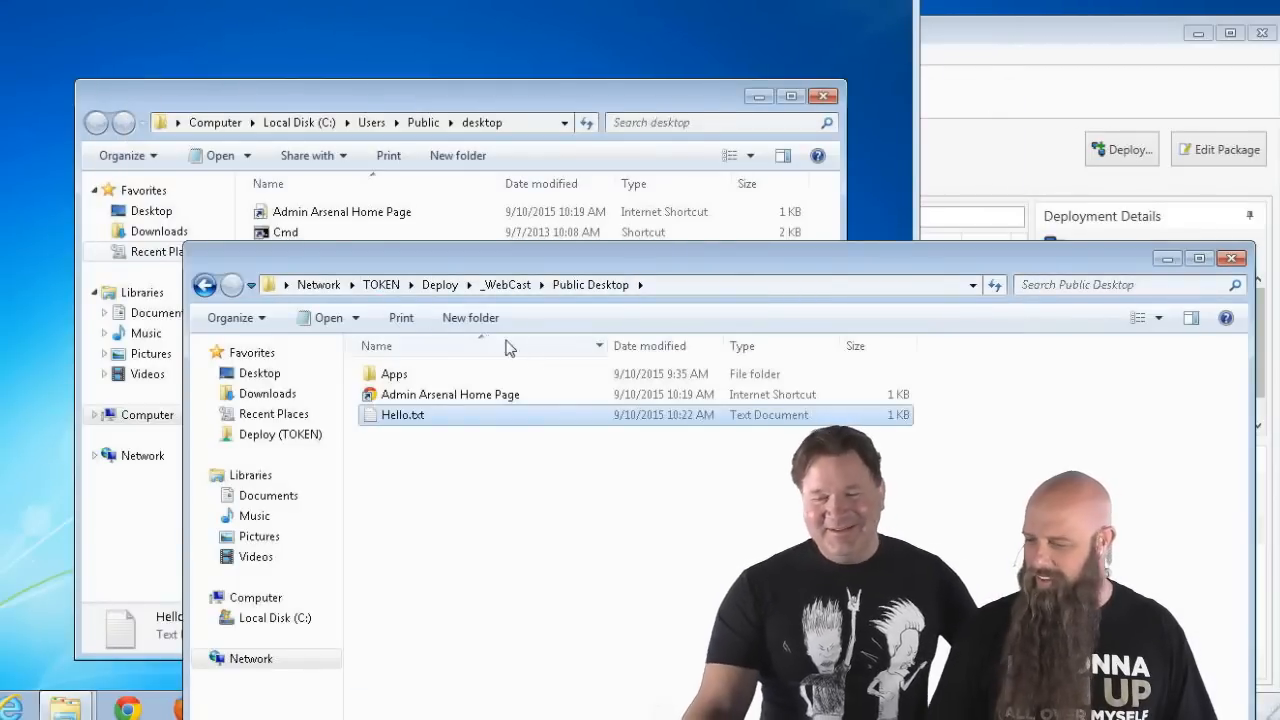
{"action": "left_click", "coordinate": [966, 162]}
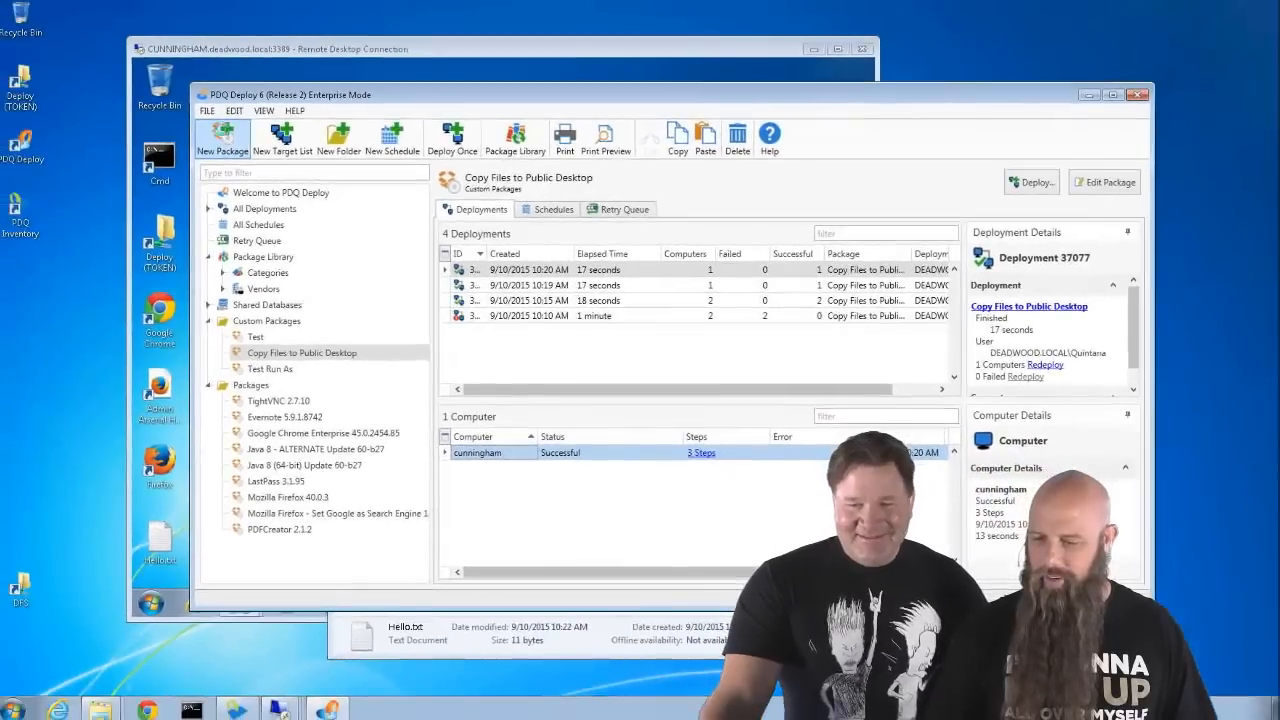
- Create a new package containing a single File Copy step
{"action": "left_click", "coordinate": [226, 137]}
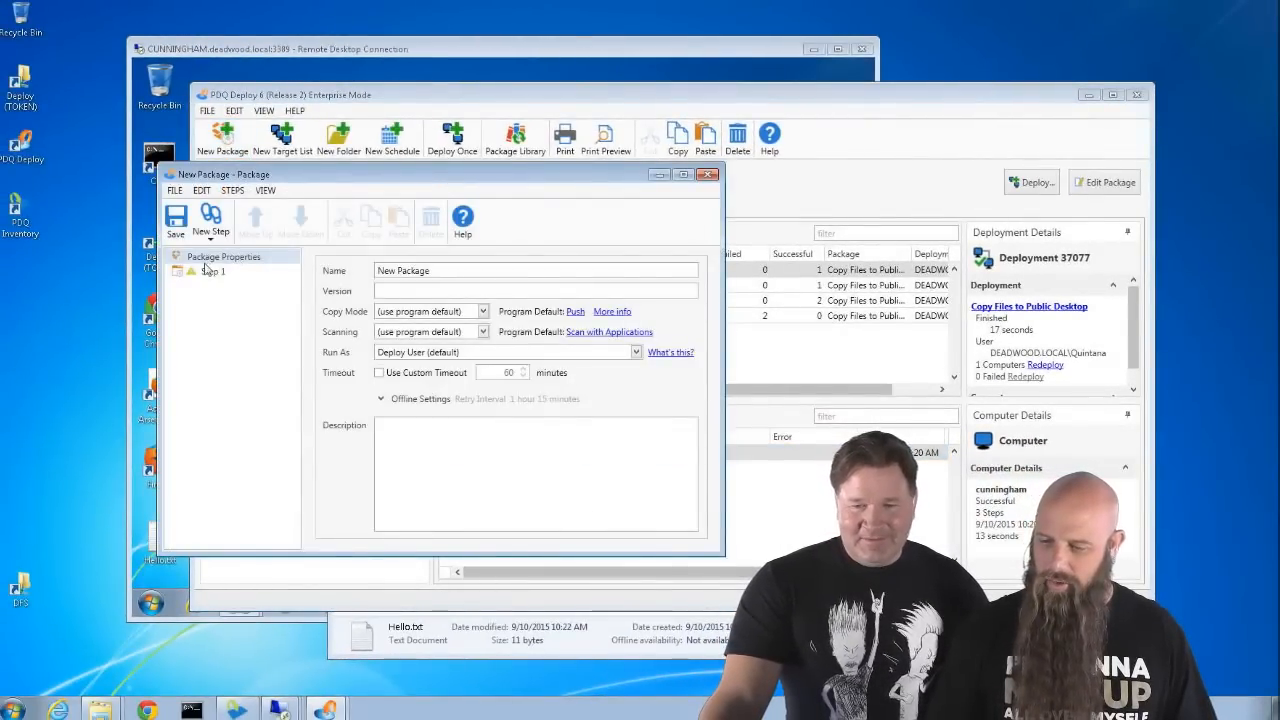
{"action": "left_click", "coordinate": [210, 222]}
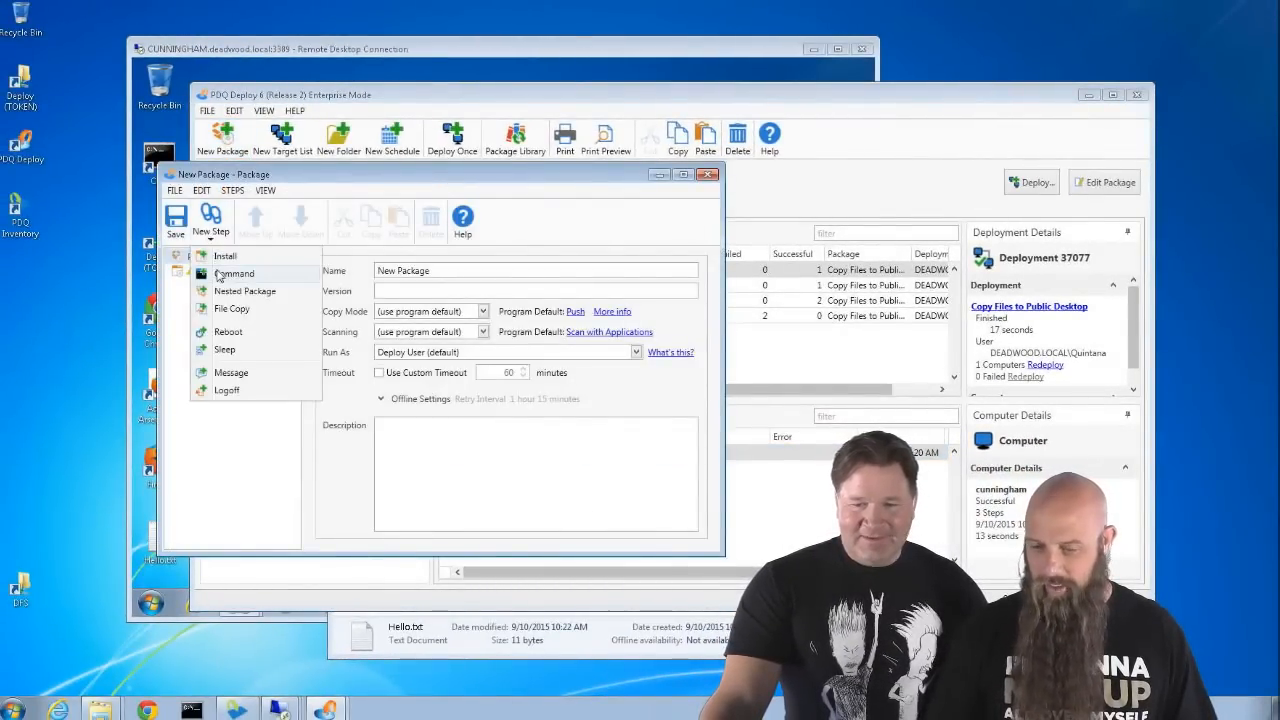
{"action": "left_click", "coordinate": [228, 308]}
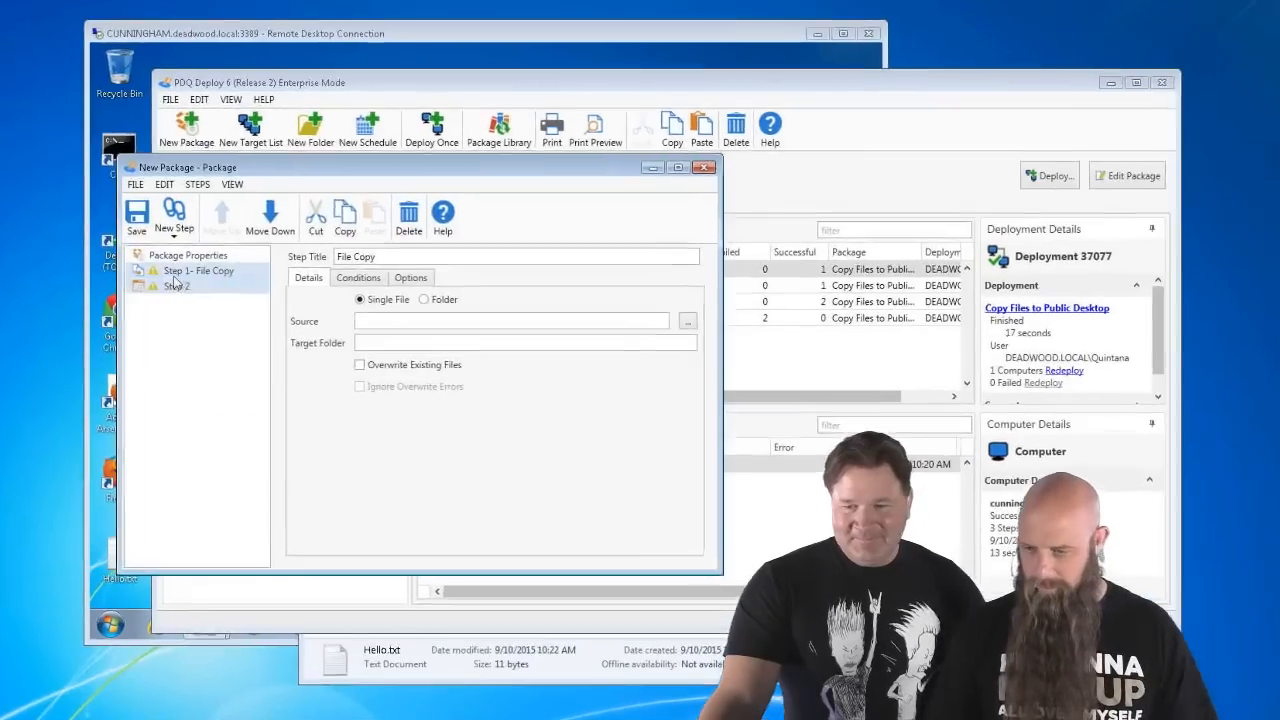
{"action": "left_click", "coordinate": [176, 286]}
{"action": "key", "text": "Delete"}
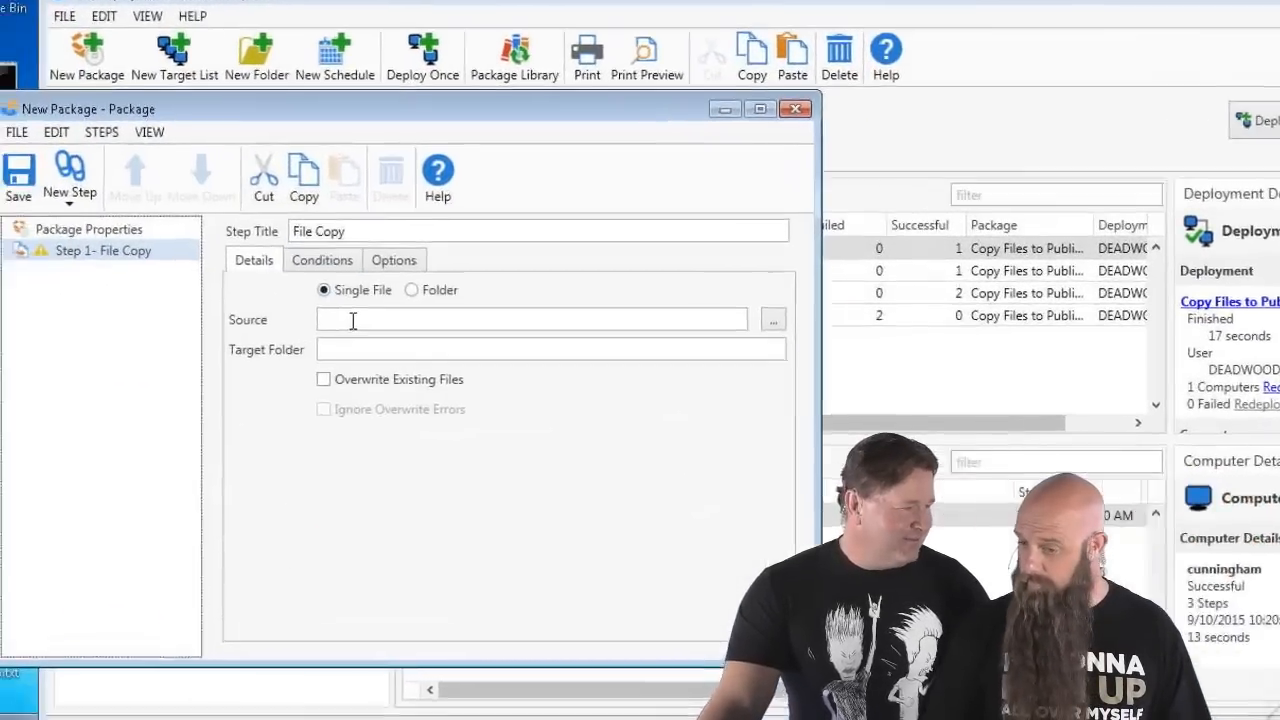
- Set the File Copy source to Hello.txt in the share's _WebCast Public Desktop folder
{"action": "left_click", "coordinate": [285, 331]}
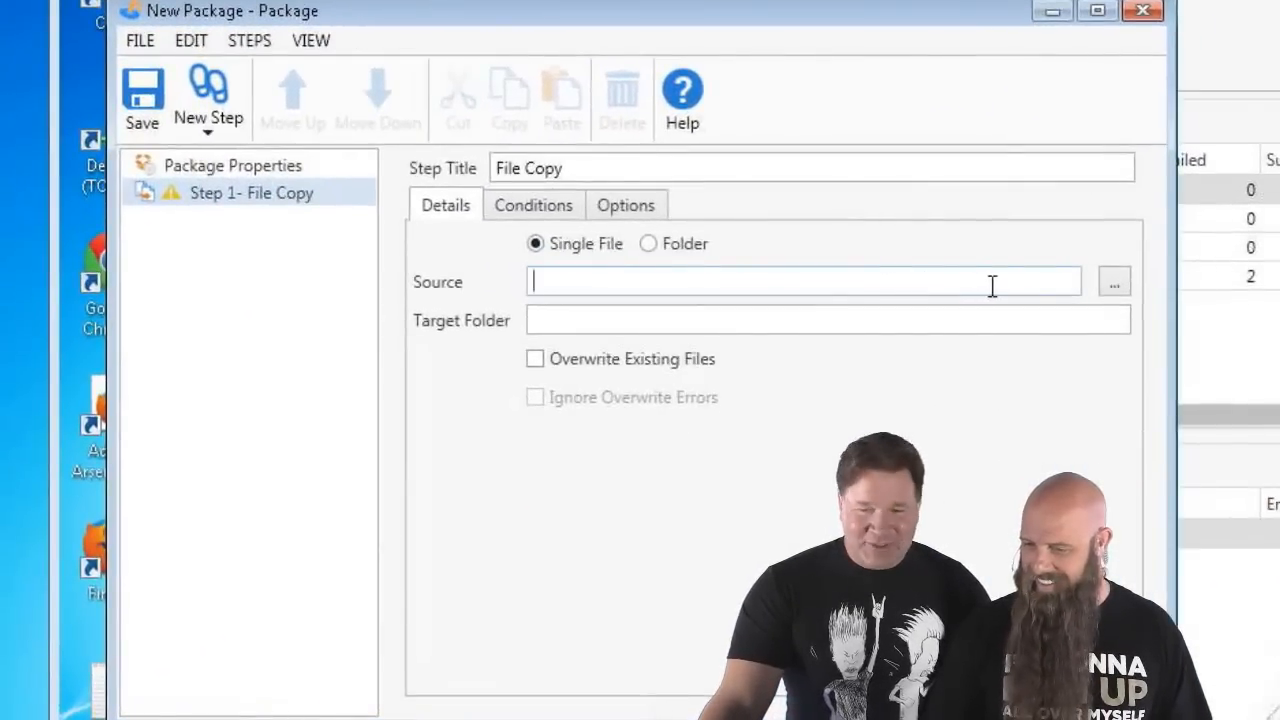
{"action": "left_click", "coordinate": [1112, 283]}
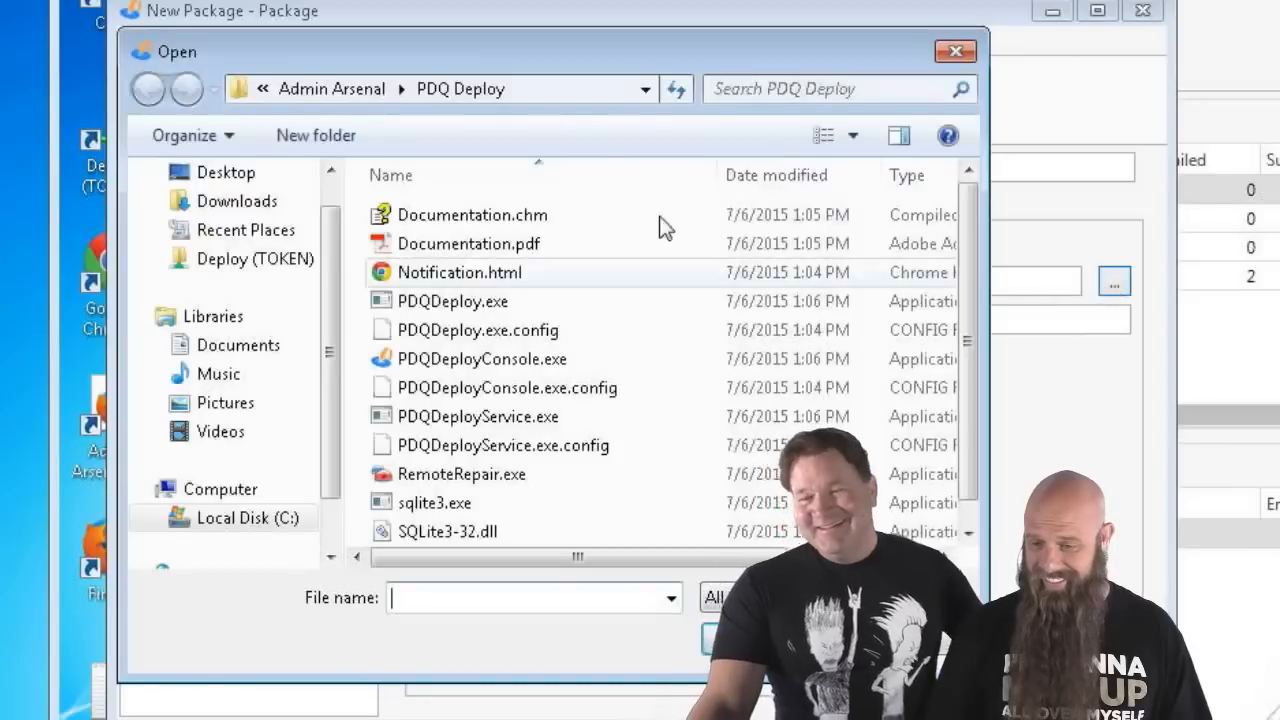
{"action": "left_click", "coordinate": [372, 88]}
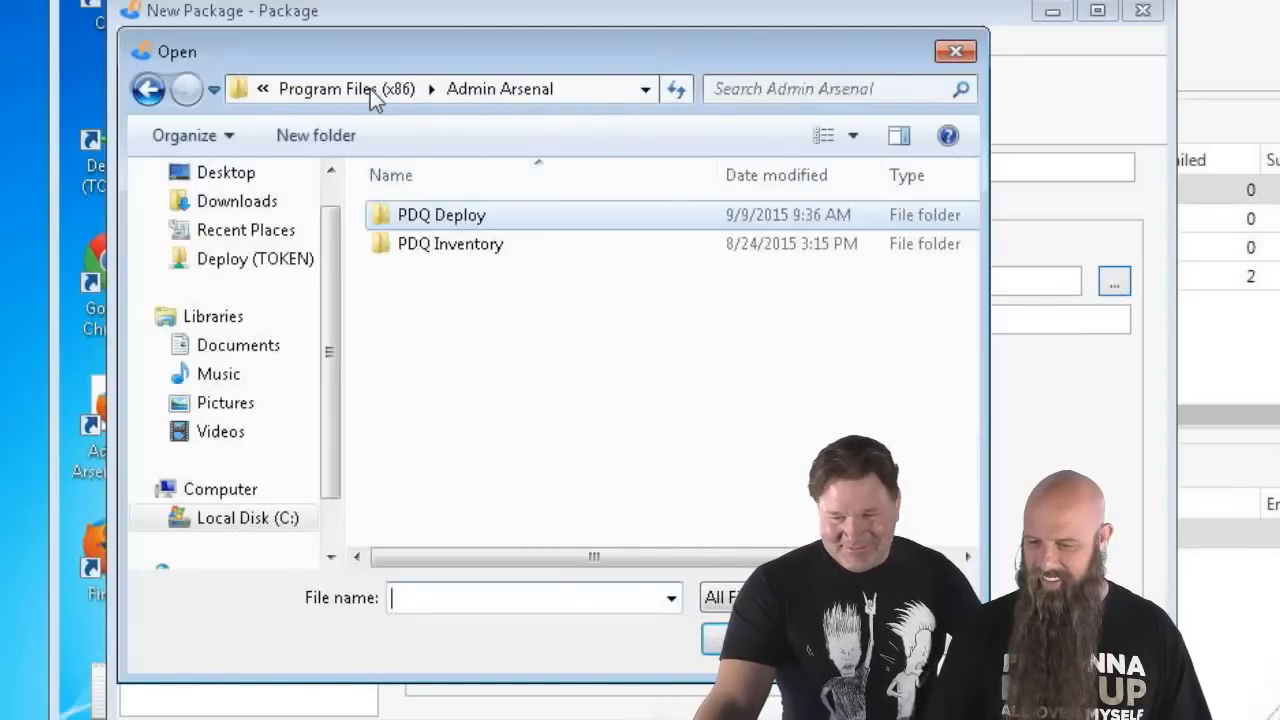
{"action": "left_click", "coordinate": [272, 234]}
{"action": "double_click", "coordinate": [416, 216]}
{"action": "double_click", "coordinate": [418, 215]}
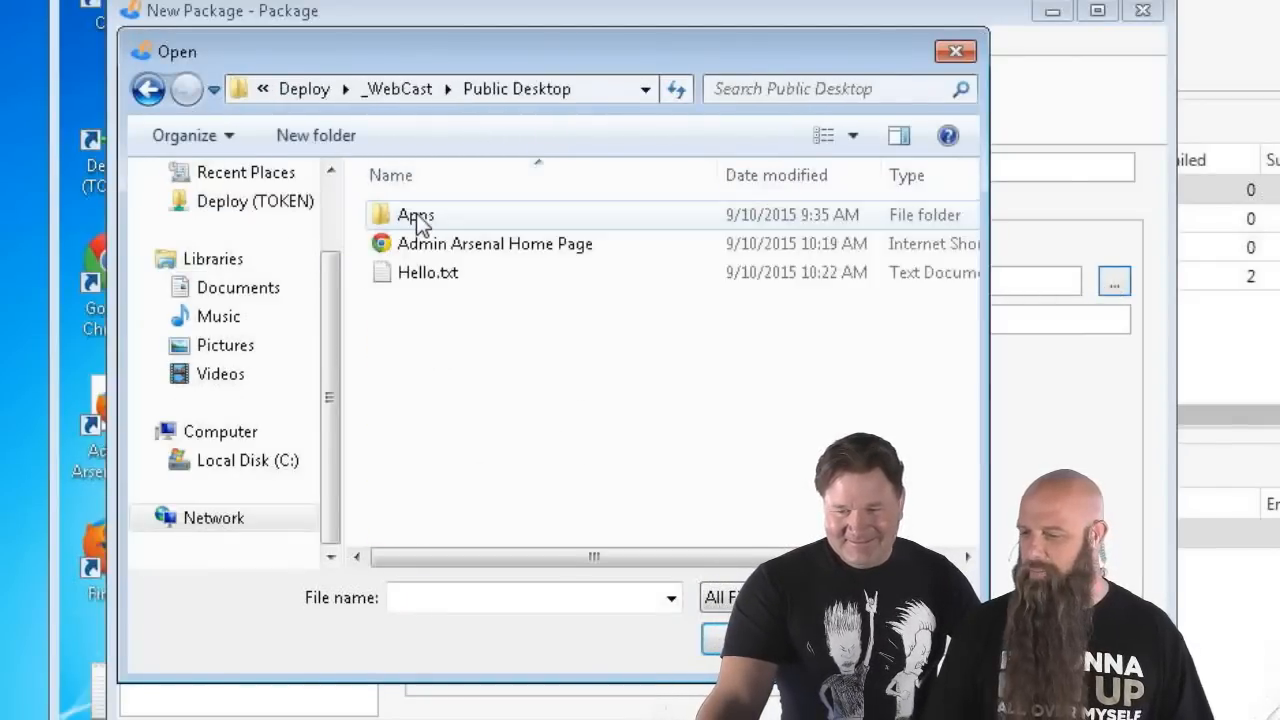
{"action": "double_click", "coordinate": [430, 273]}
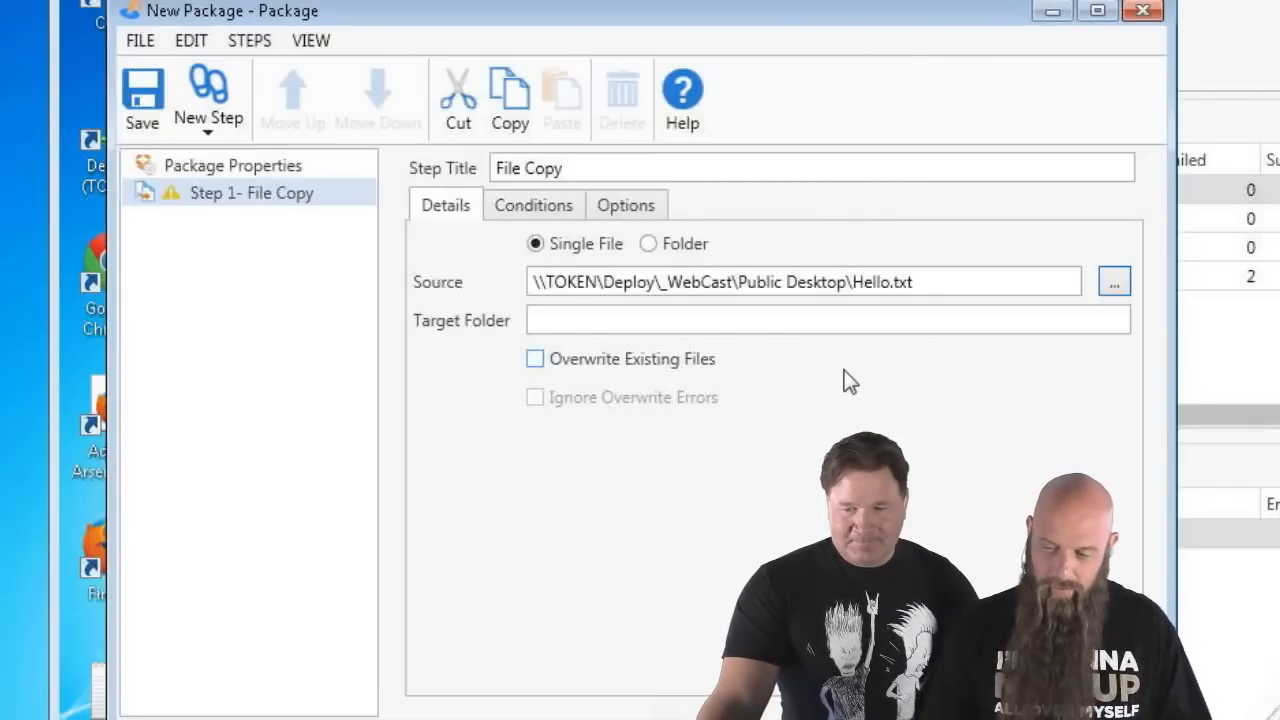
- Set the target folder to %PUBLIC%\Desktop and save the package
{"action": "left_click", "coordinate": [596, 320]}
{"action": "type", "text": "%"}
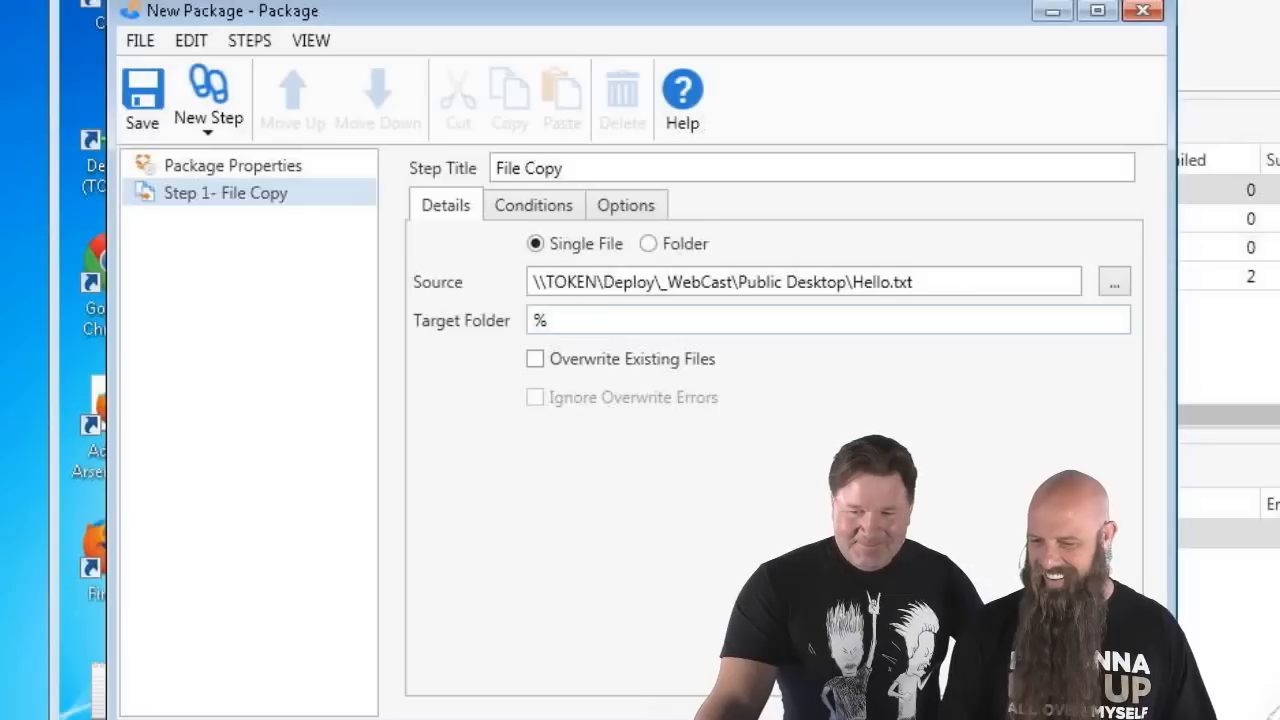
{"action": "type", "text": "PUBL"}
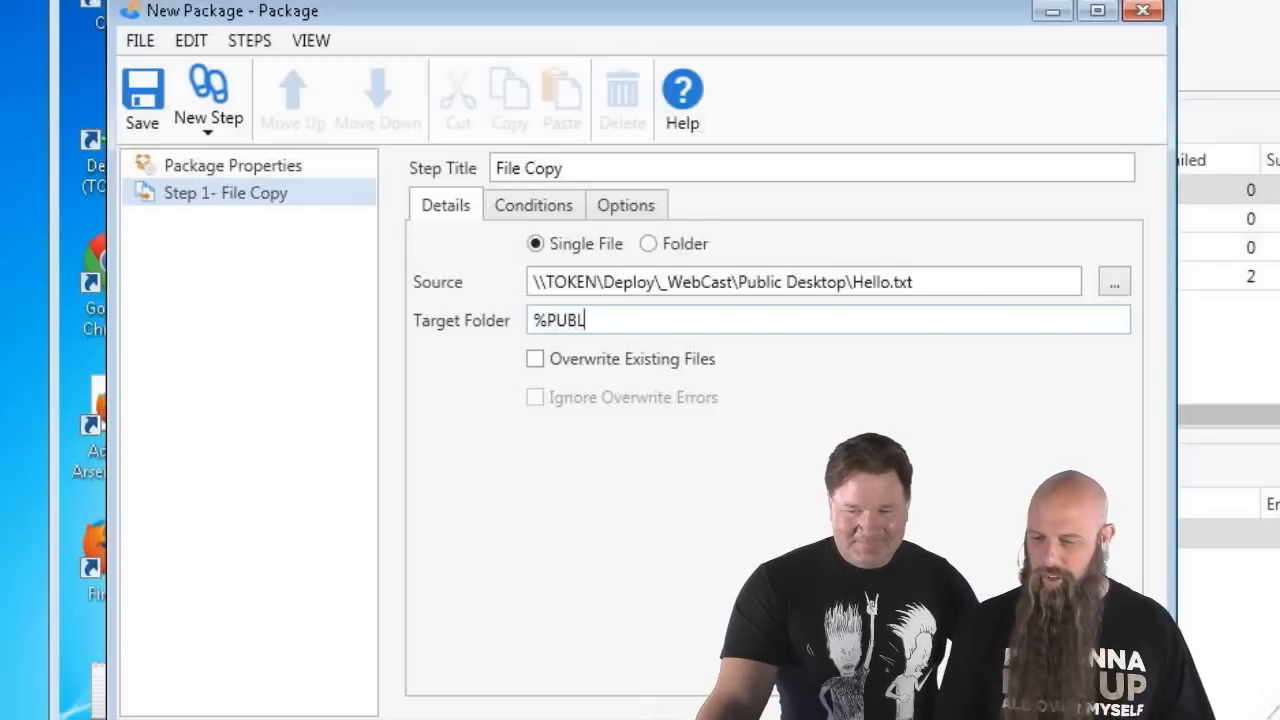
{"action": "type", "text": "IC%"}
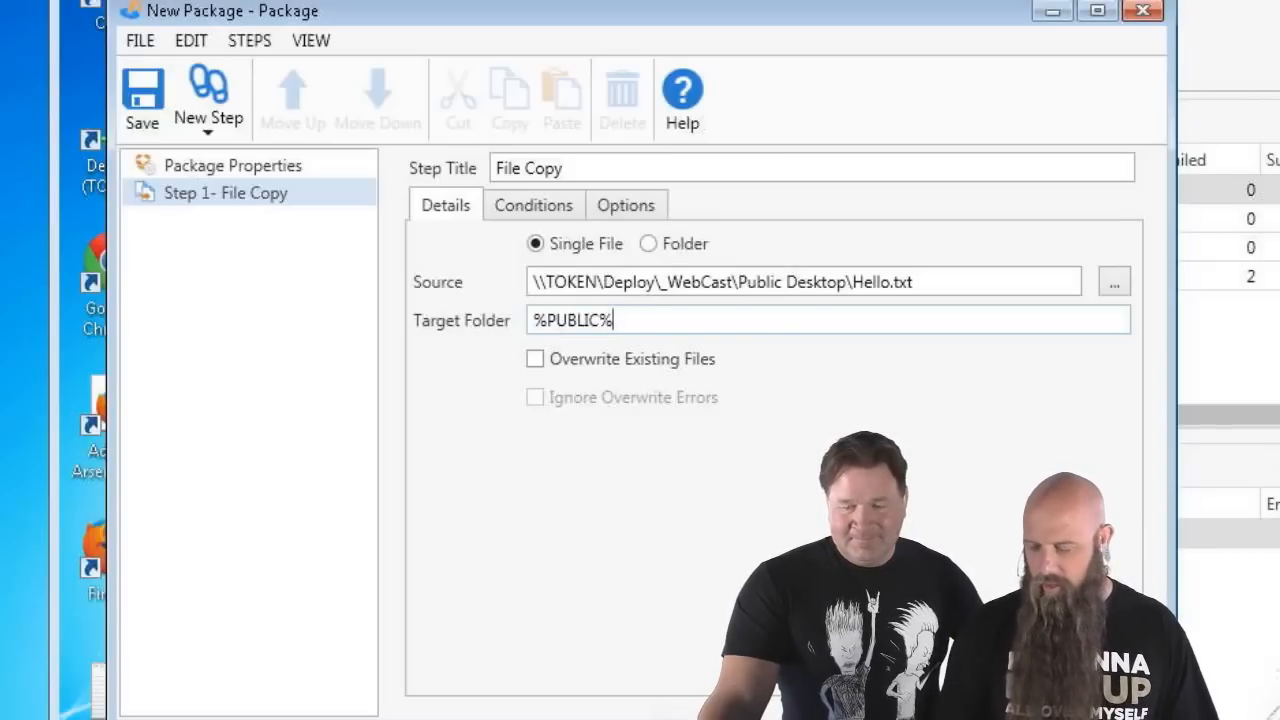
{"action": "type", "text": "\\Desktop"}
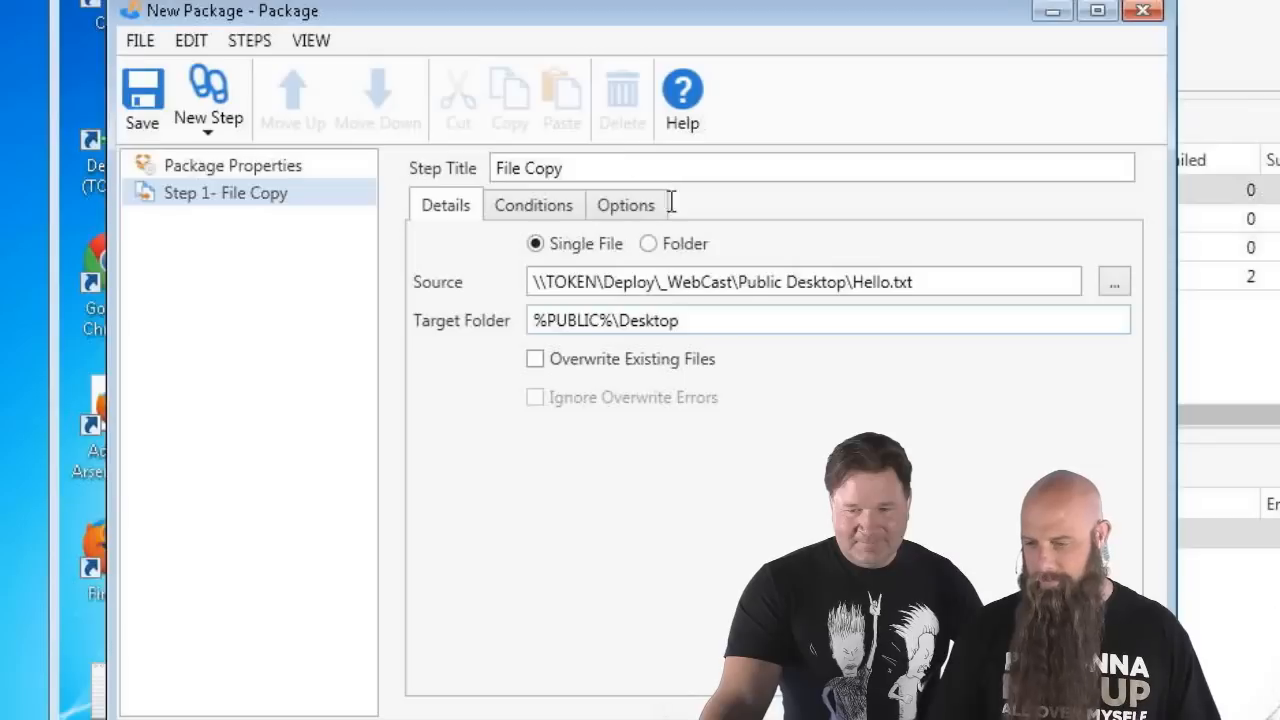
{"action": "left_click", "coordinate": [144, 100]}
- Rename New Package to 'Copy Hello' and open its Deploy Once window
{"action": "left_click", "coordinate": [1142, 11]}
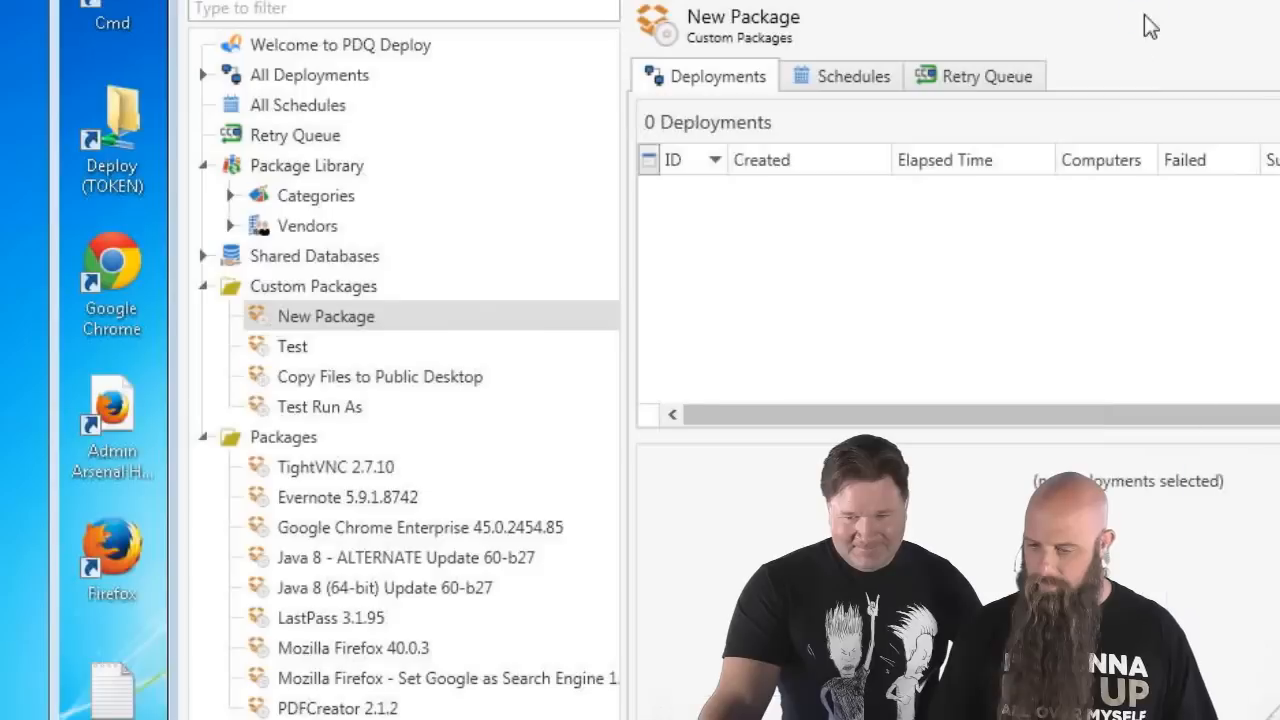
{"action": "left_click", "coordinate": [310, 318]}
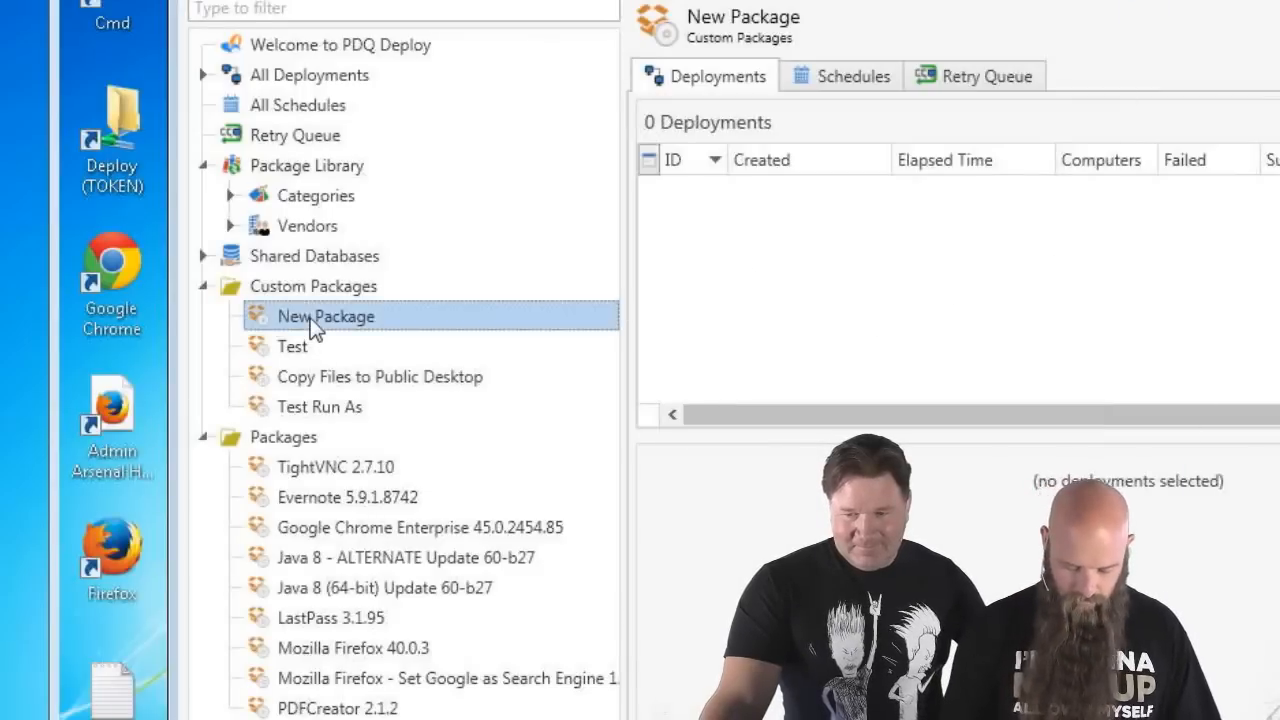
{"action": "key", "text": "F2"}
{"action": "type", "text": "COpy"}
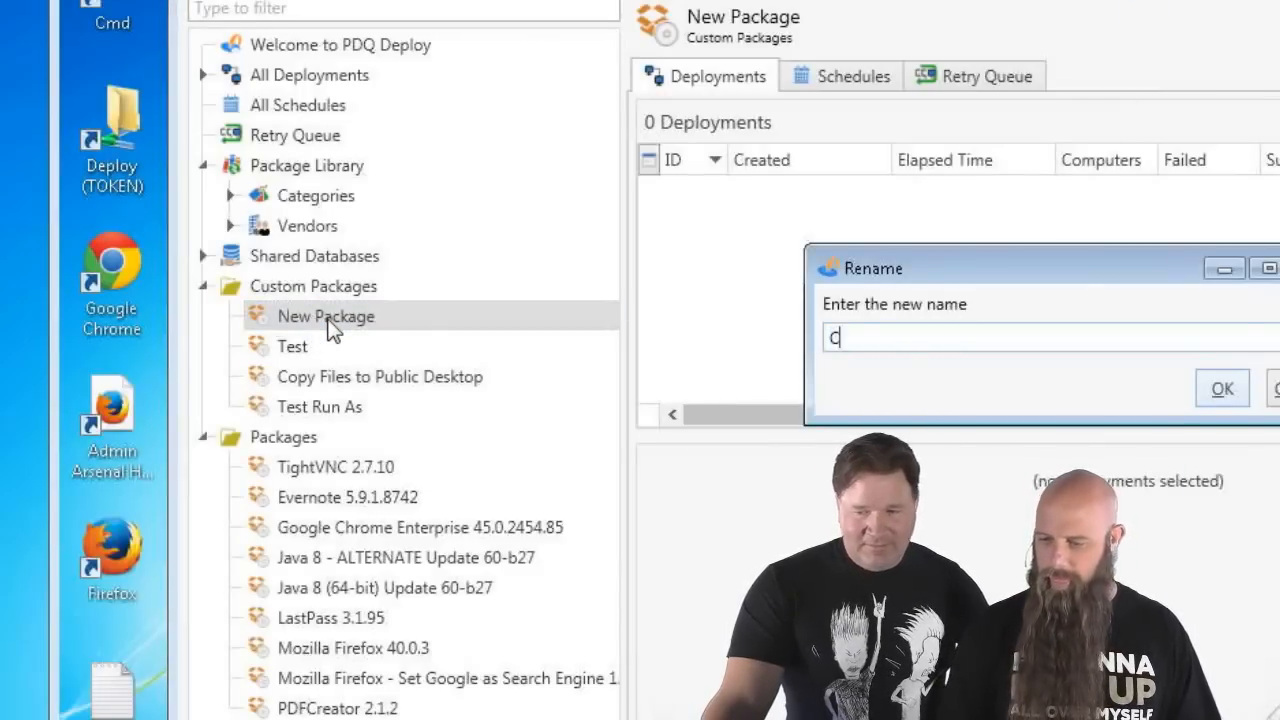
{"action": "key", "text": "BackSpace"}
{"action": "key", "text": "BackSpace"}
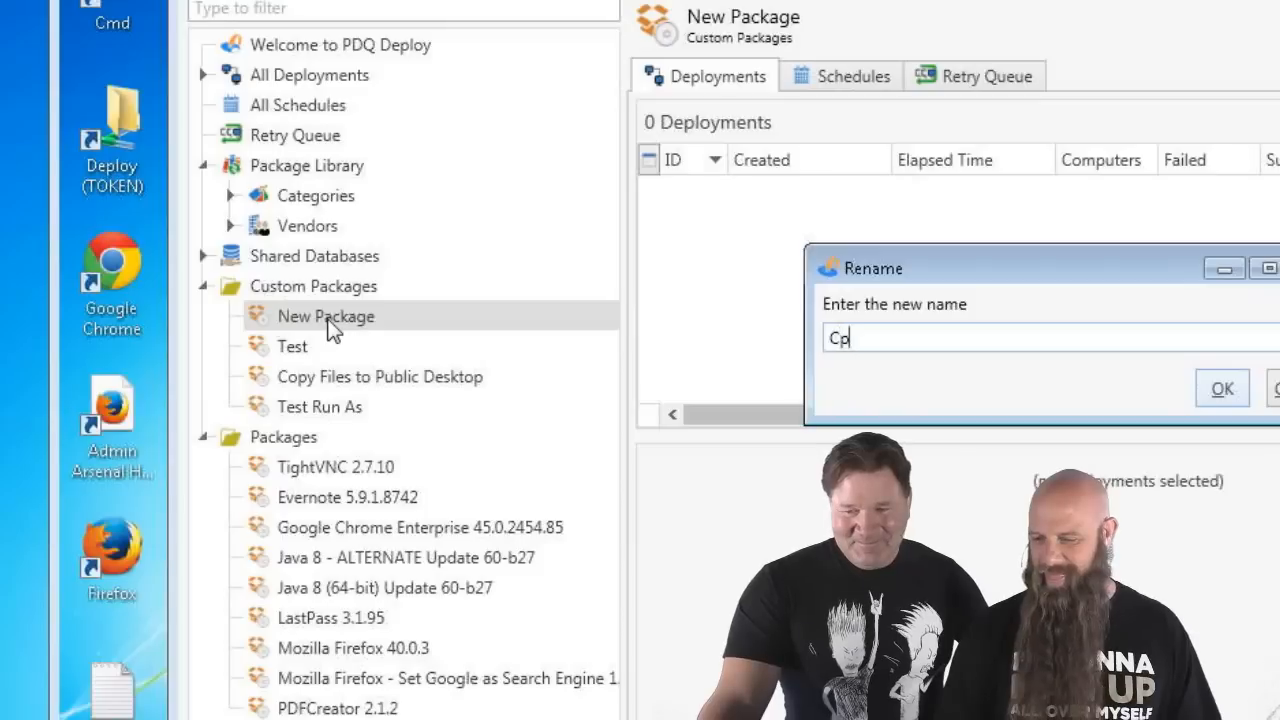
{"action": "type", "text": "opy Hello"}
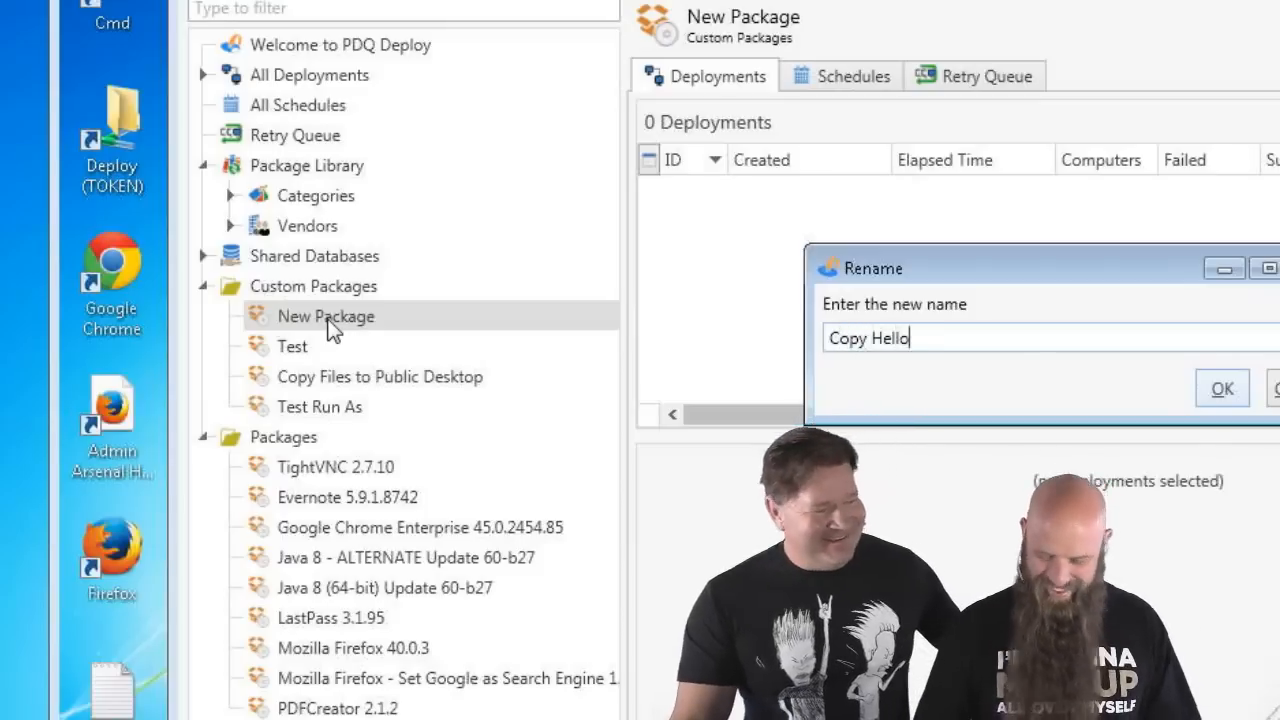
{"action": "key", "text": "Return"}
{"action": "key", "text": "ctrl+d"}
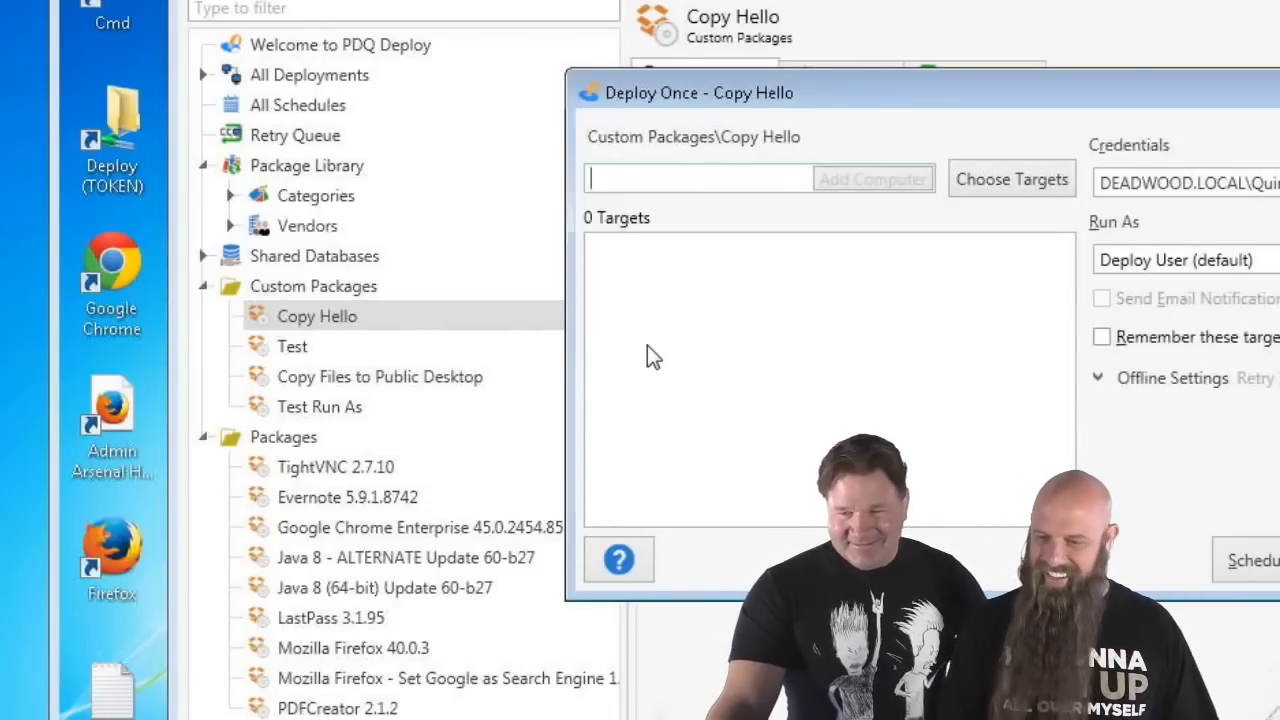
- Deploy Copy Hello immediately to the computer cunningham
{"action": "type", "text": "cunningham"}
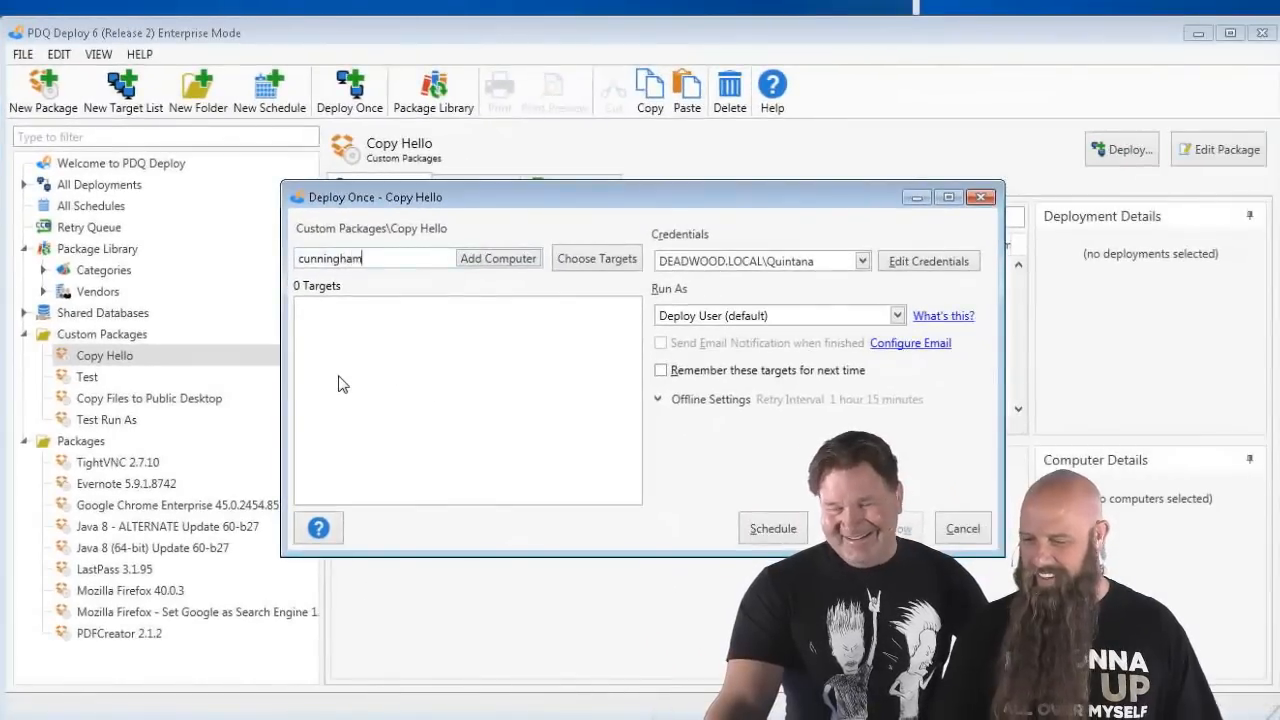
{"action": "key", "text": "Return"}
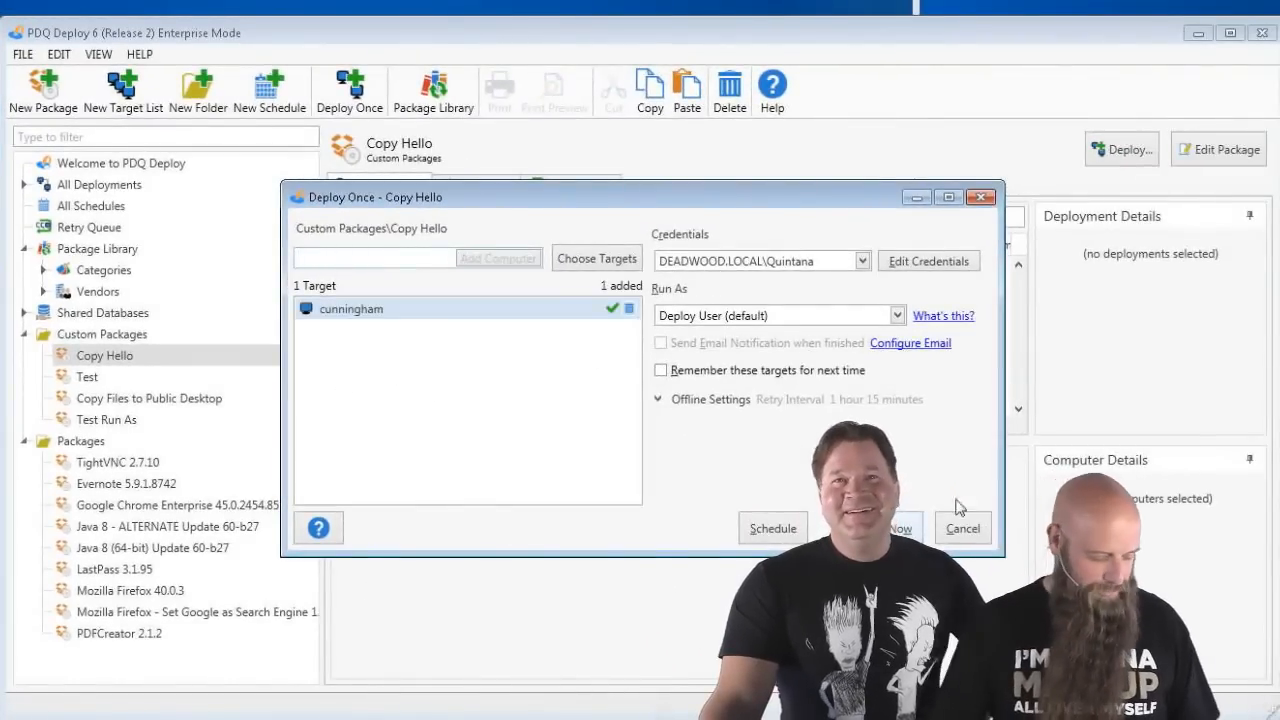
{"action": "left_click", "coordinate": [900, 528]}
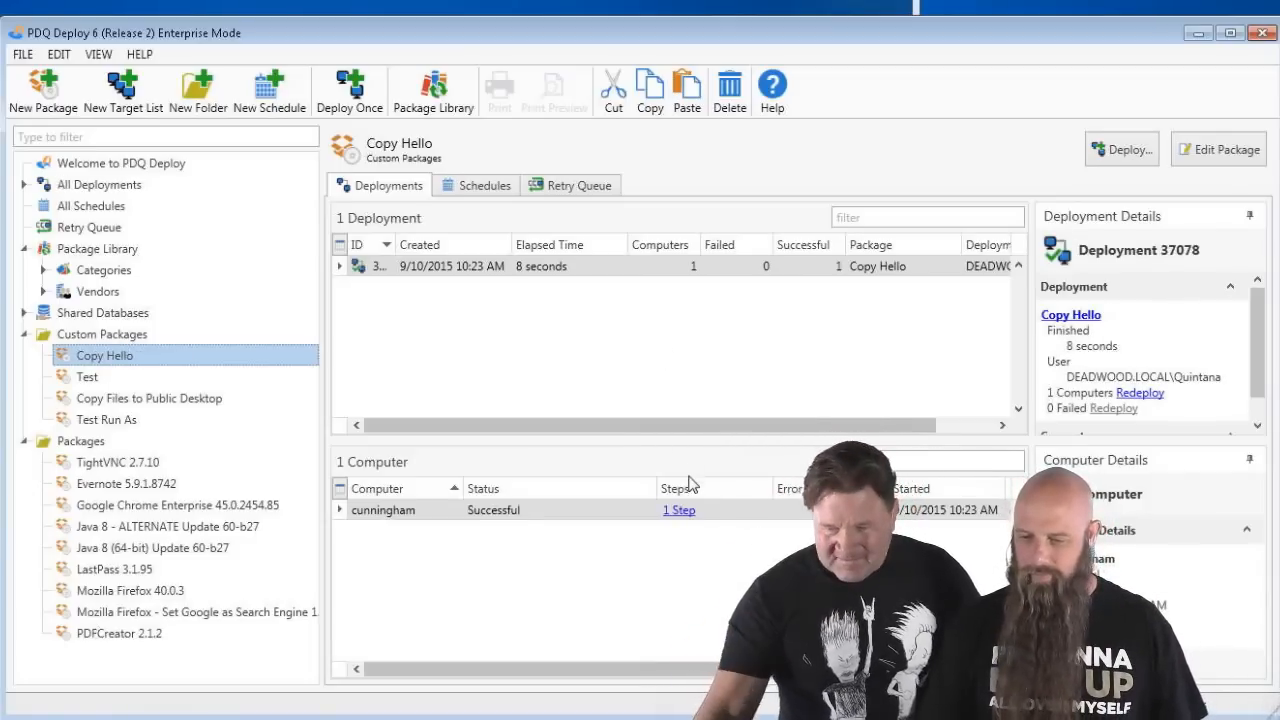
- On the remote computer, confirm Hello.txt reads 'original', then return to PDQ Deploy
{"action": "key", "text": "alt+Tab"}
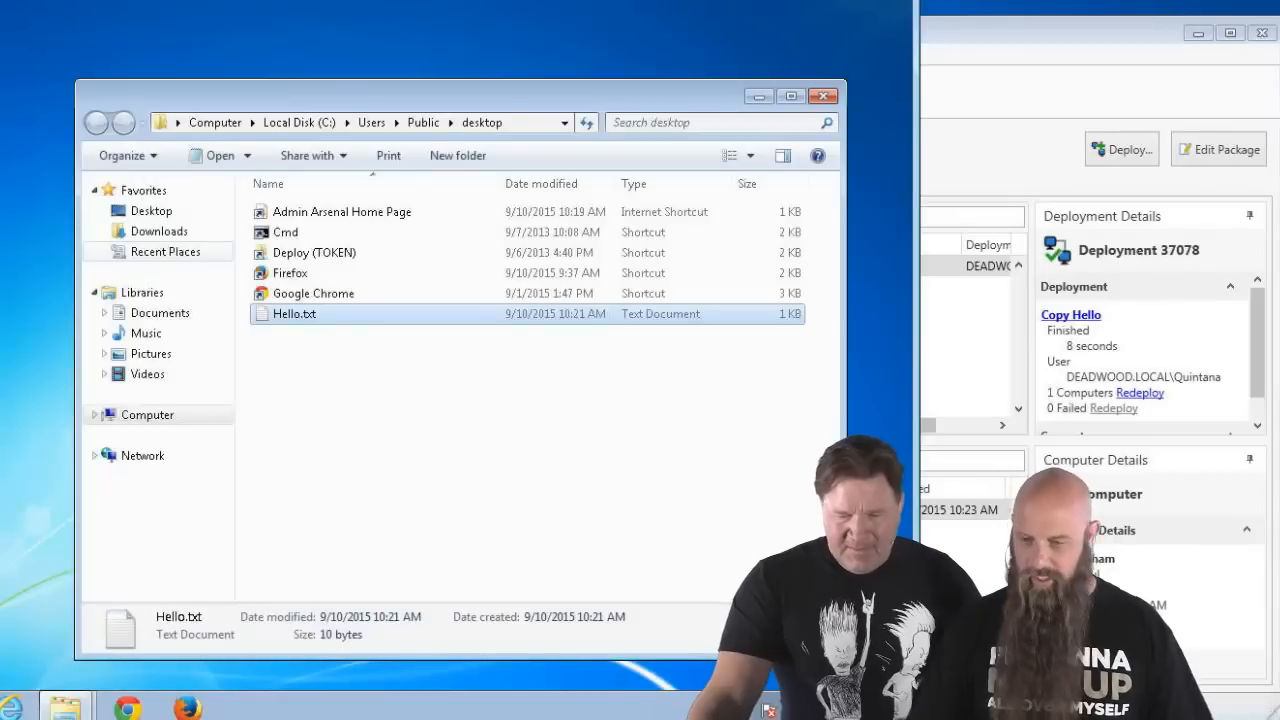
{"action": "left_click", "coordinate": [200, 40]}
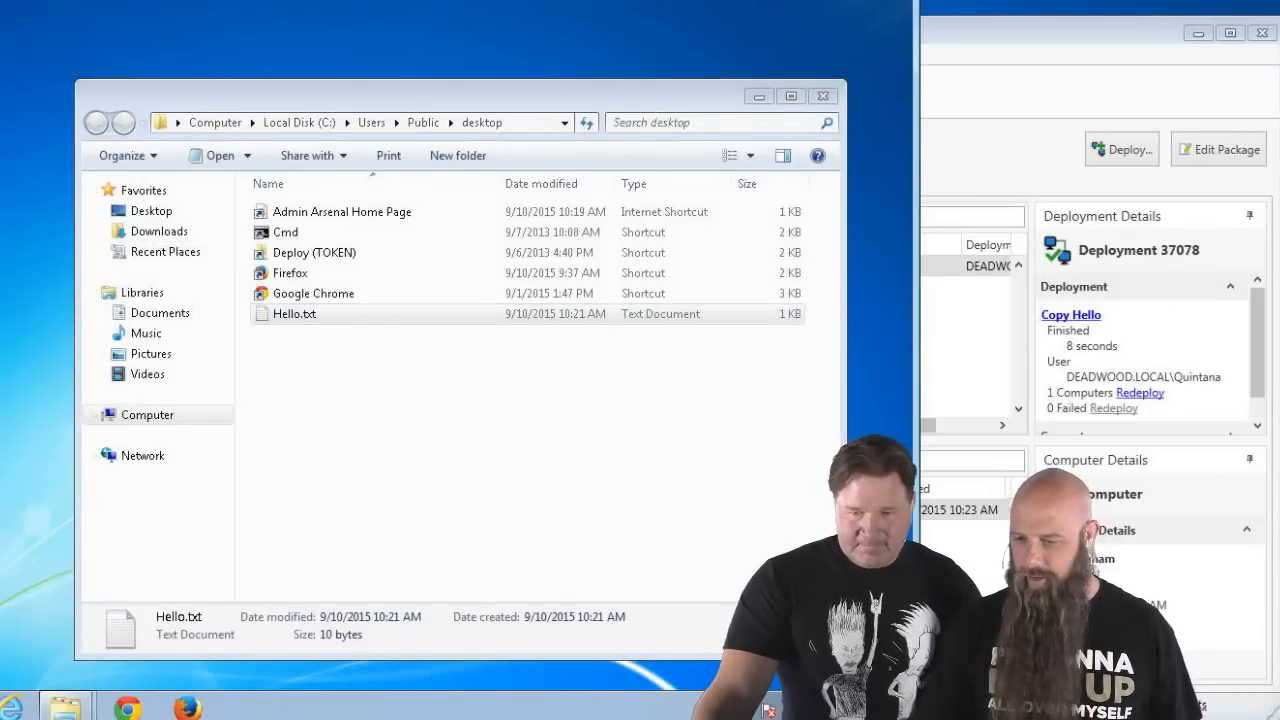
{"action": "left_click", "coordinate": [50, 194]}
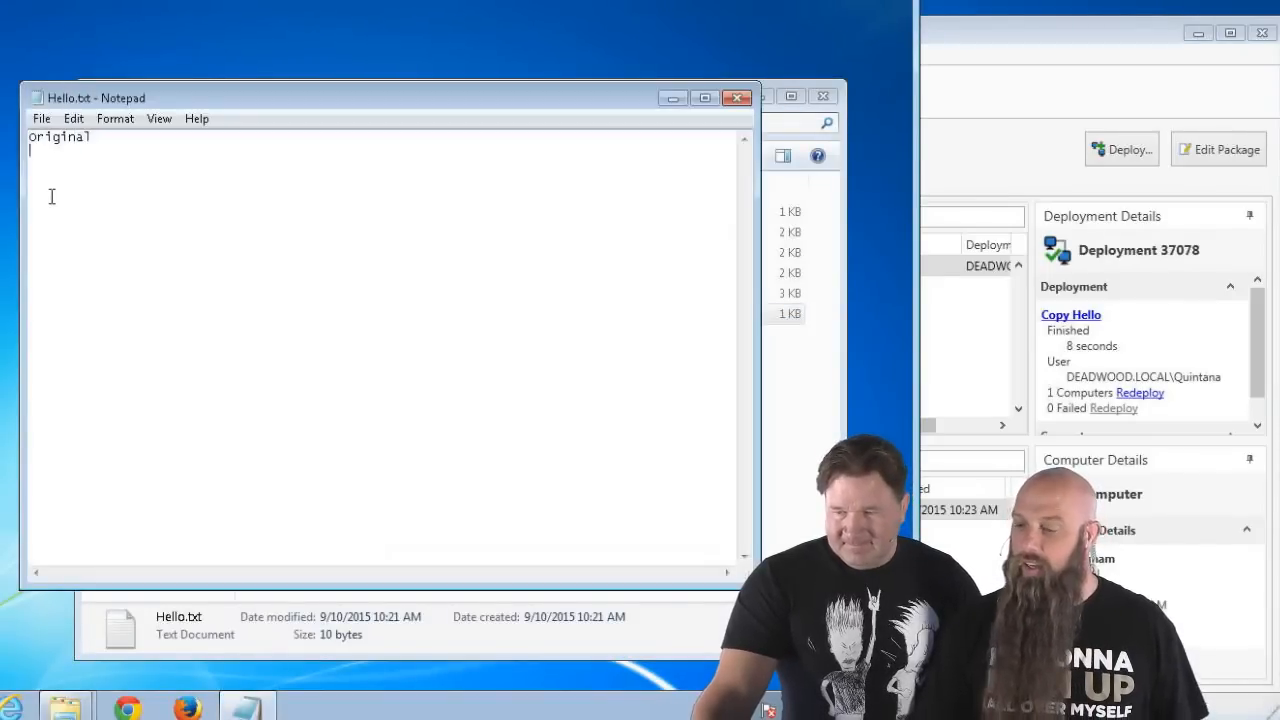
{"action": "left_click", "coordinate": [740, 100]}
{"action": "left_click", "coordinate": [1040, 96]}
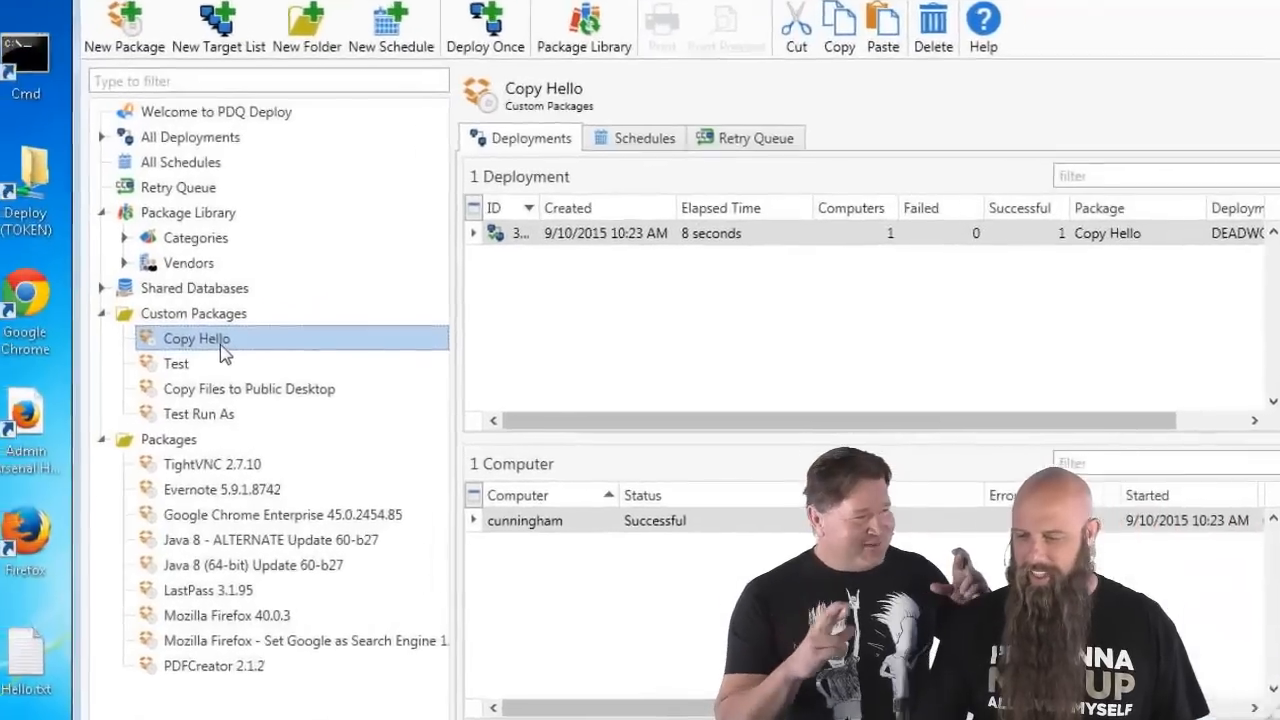
- Enable Overwrite Existing Files on Copy Hello and save the package
{"action": "double_click", "coordinate": [129, 358]}
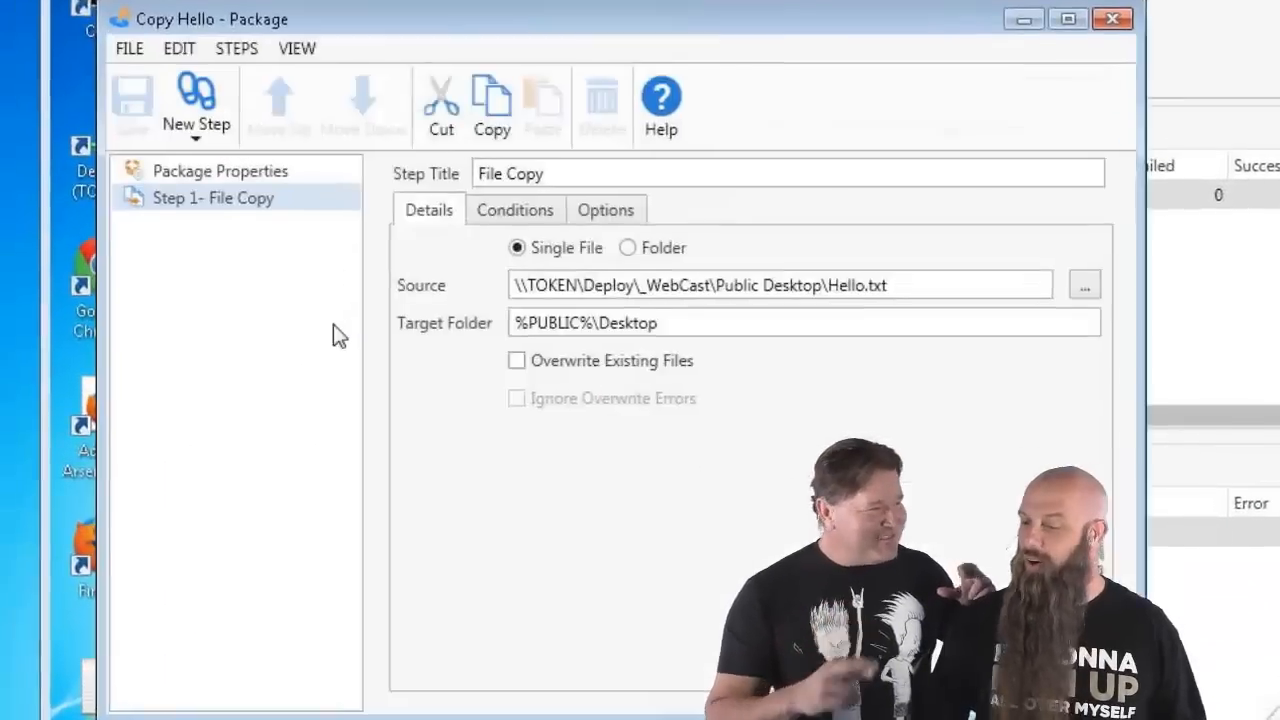
{"action": "left_click", "coordinate": [580, 363]}
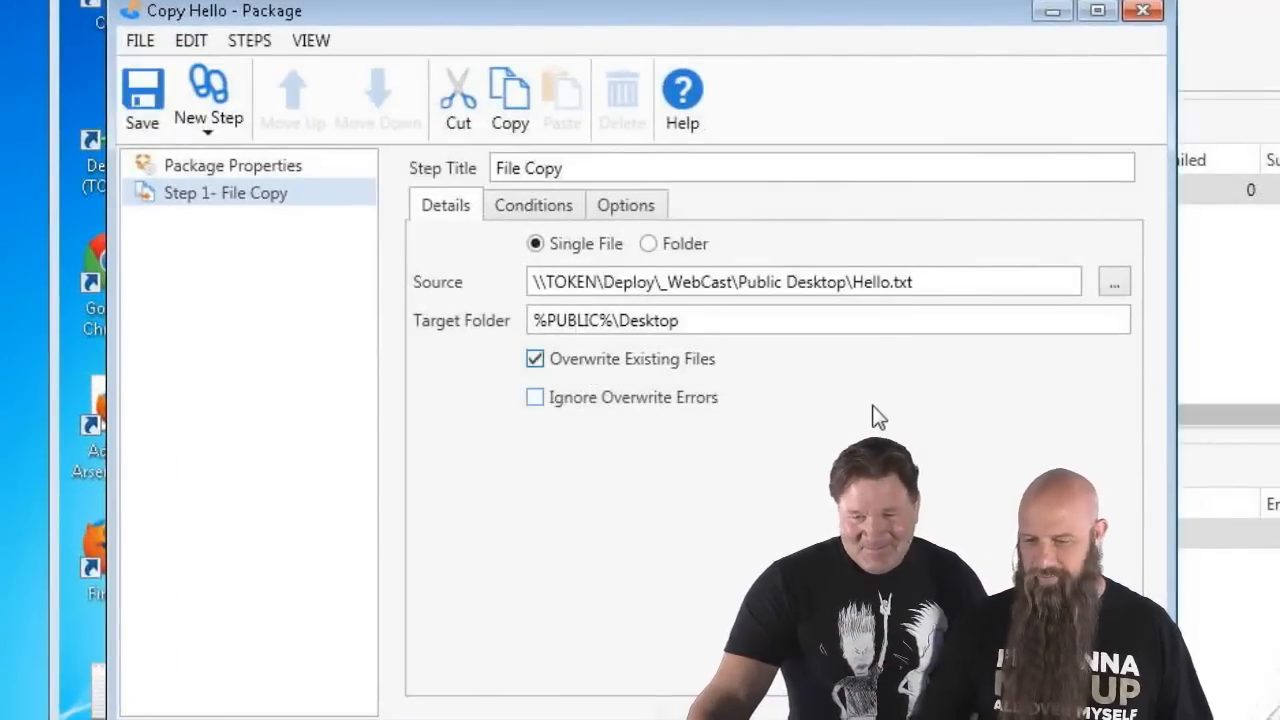
{"action": "left_click", "coordinate": [140, 95]}
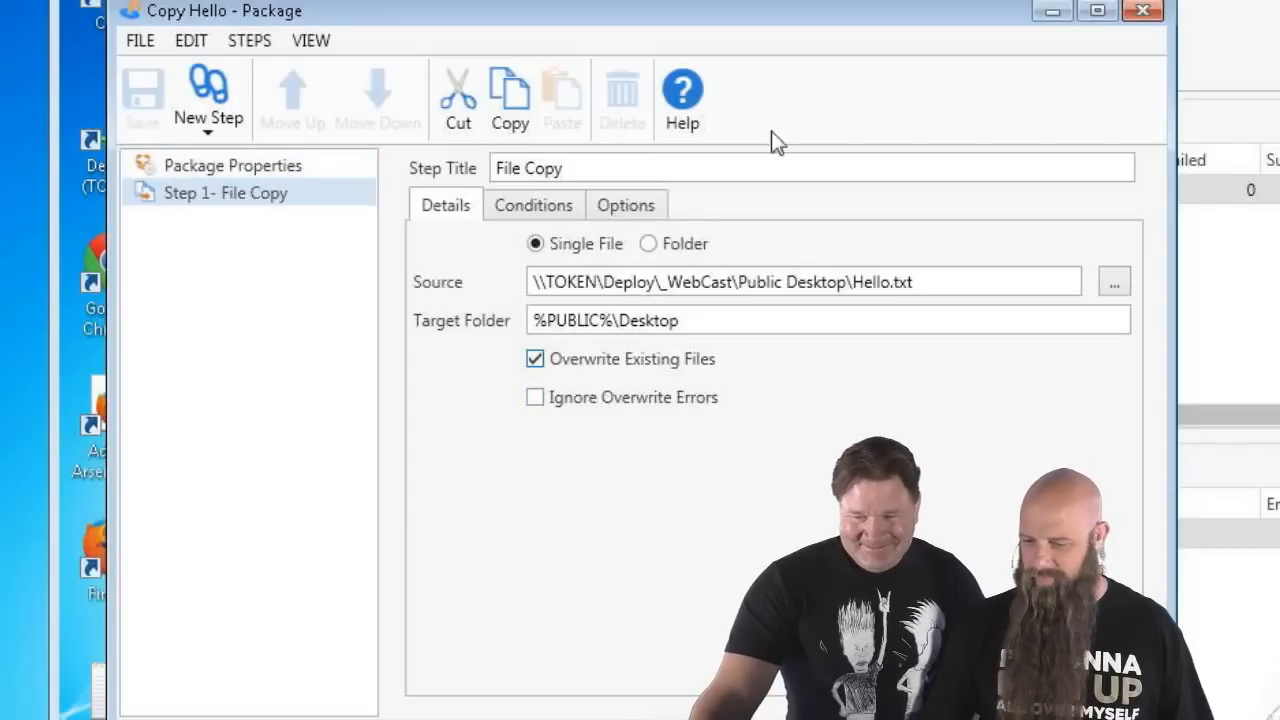
{"action": "left_click", "coordinate": [1145, 11]}
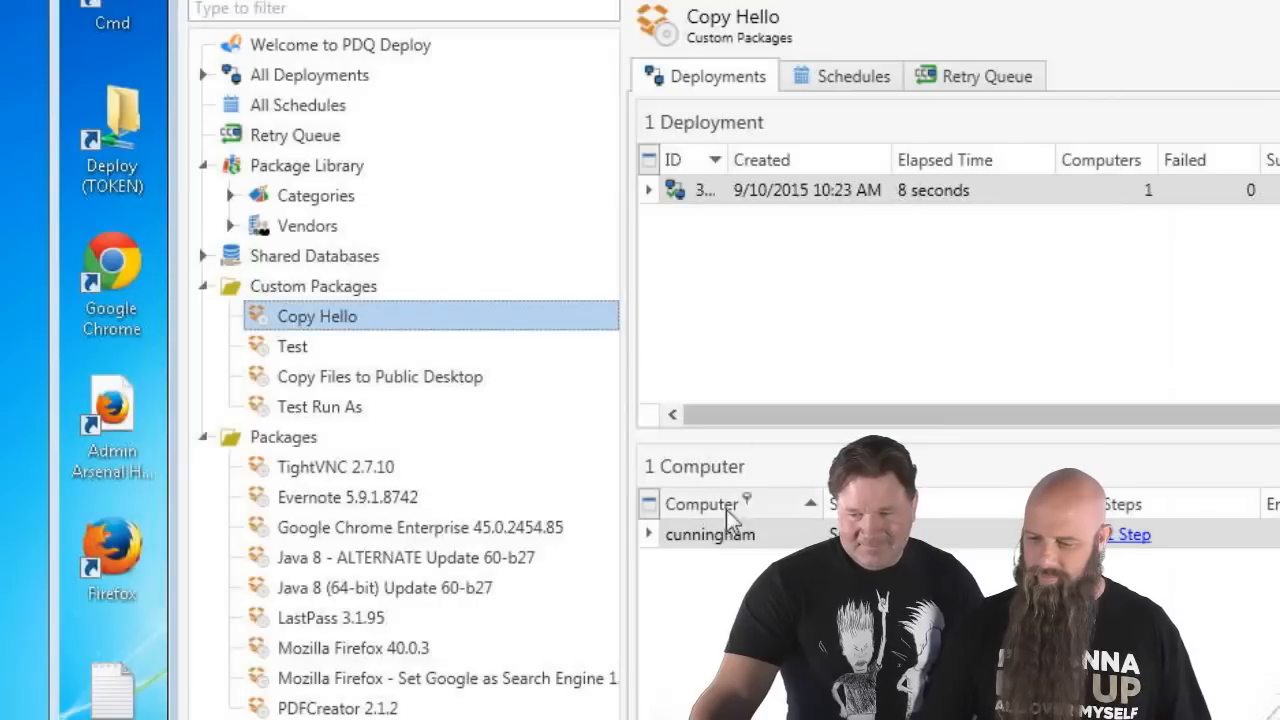
- Redeploy Copy Hello to cunningham and confirm Hello.txt now reads 'Second Copy'
{"action": "right_click", "coordinate": [733, 538]}
{"action": "left_click", "coordinate": [790, 605]}
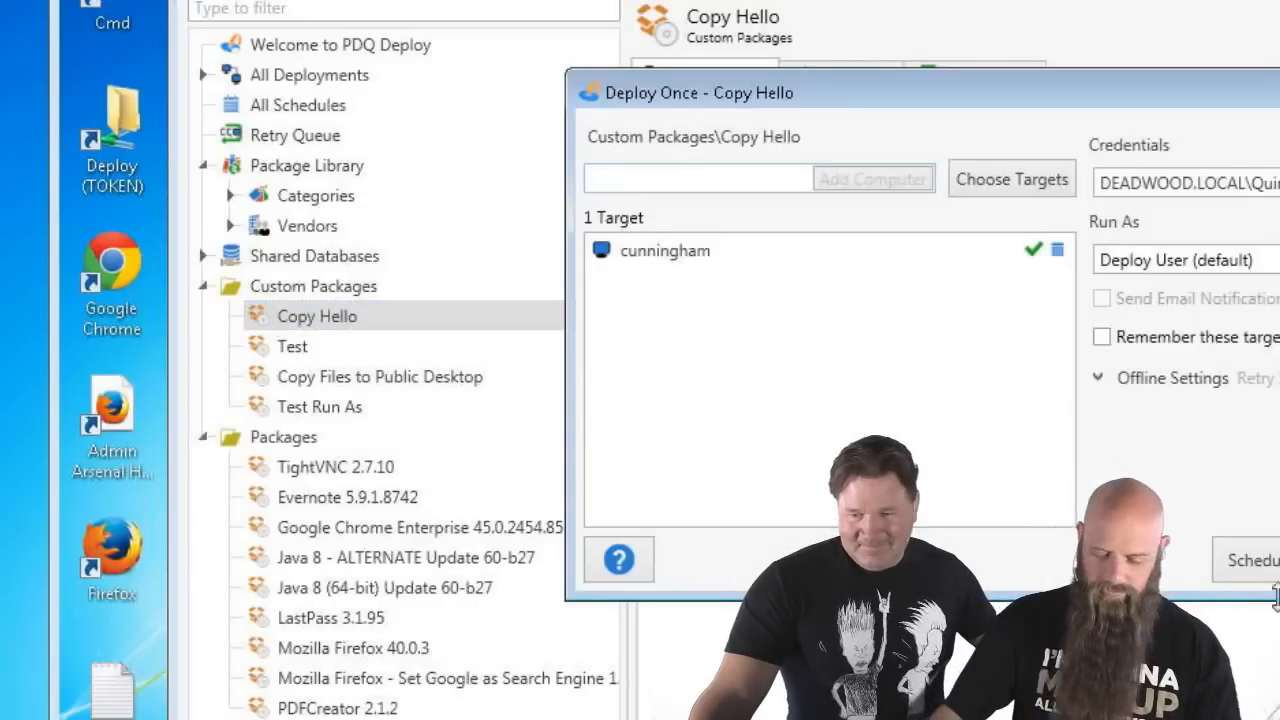
{"action": "left_click", "coordinate": [948, 549]}
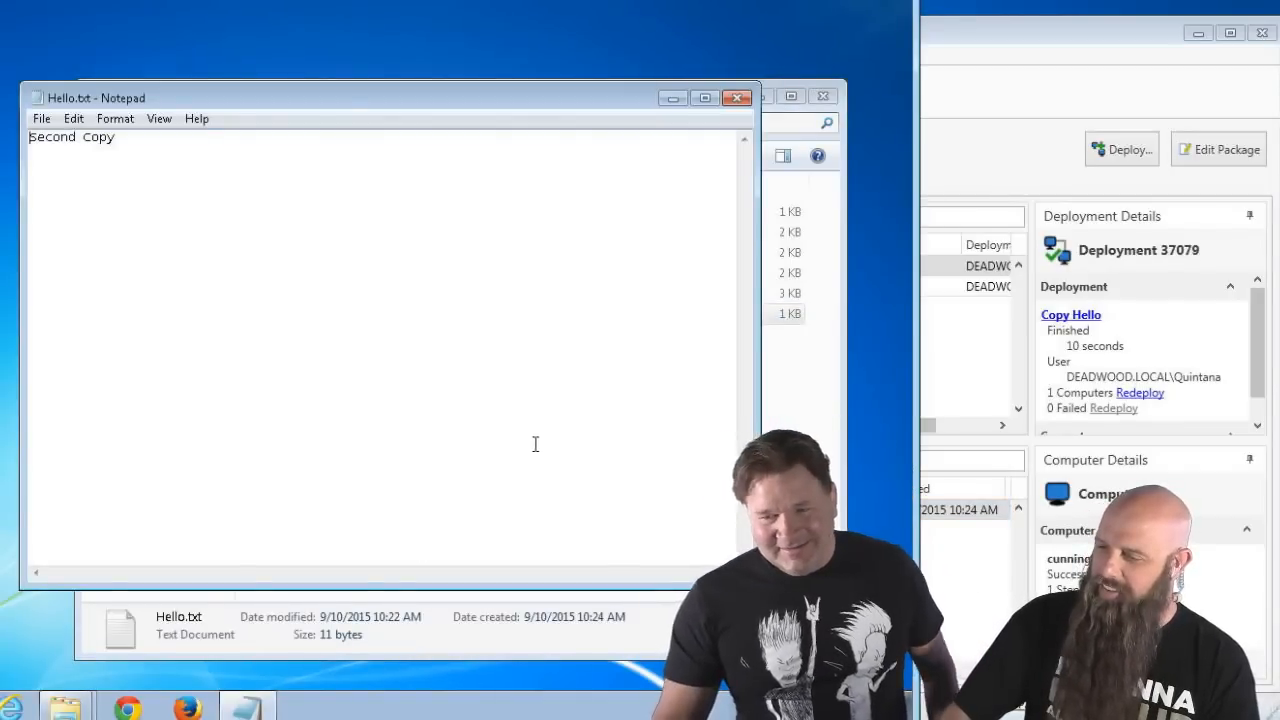
{"action": "left_click", "coordinate": [740, 97]}
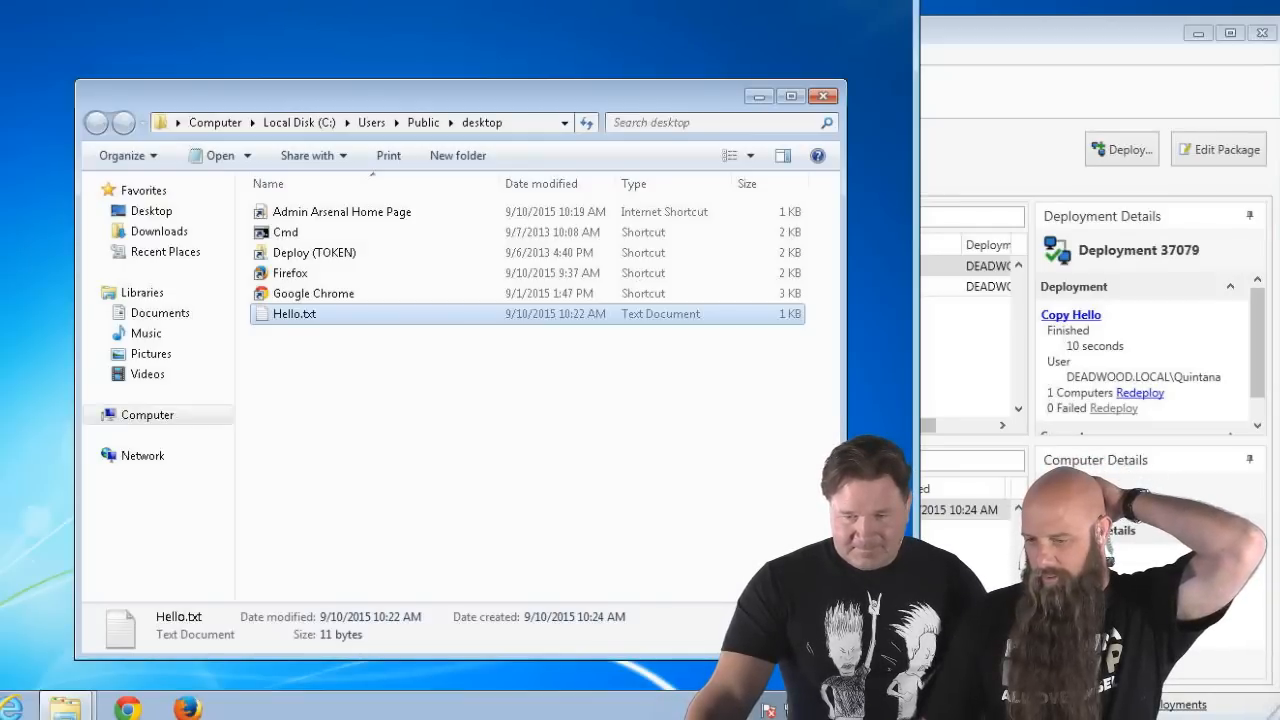
{"action": "left_click", "coordinate": [358, 216]}
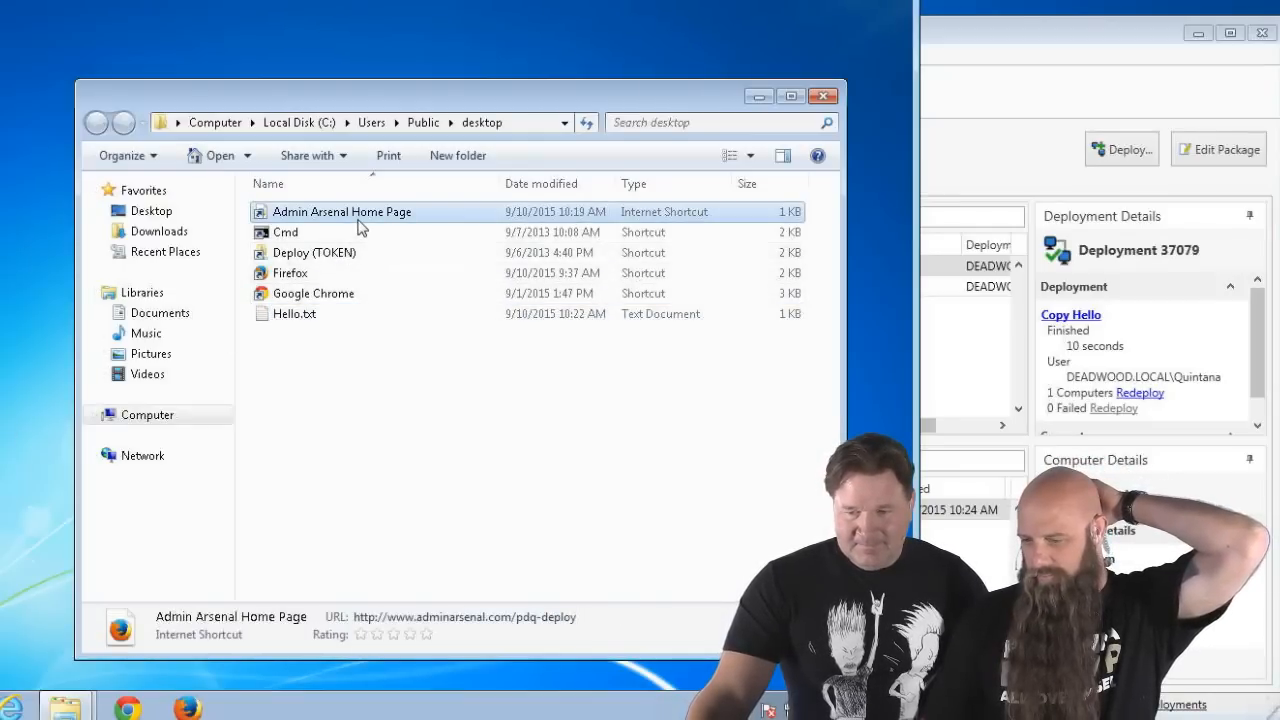
{"action": "right_click", "coordinate": [358, 223]}
{"action": "left_click", "coordinate": [444, 466]}
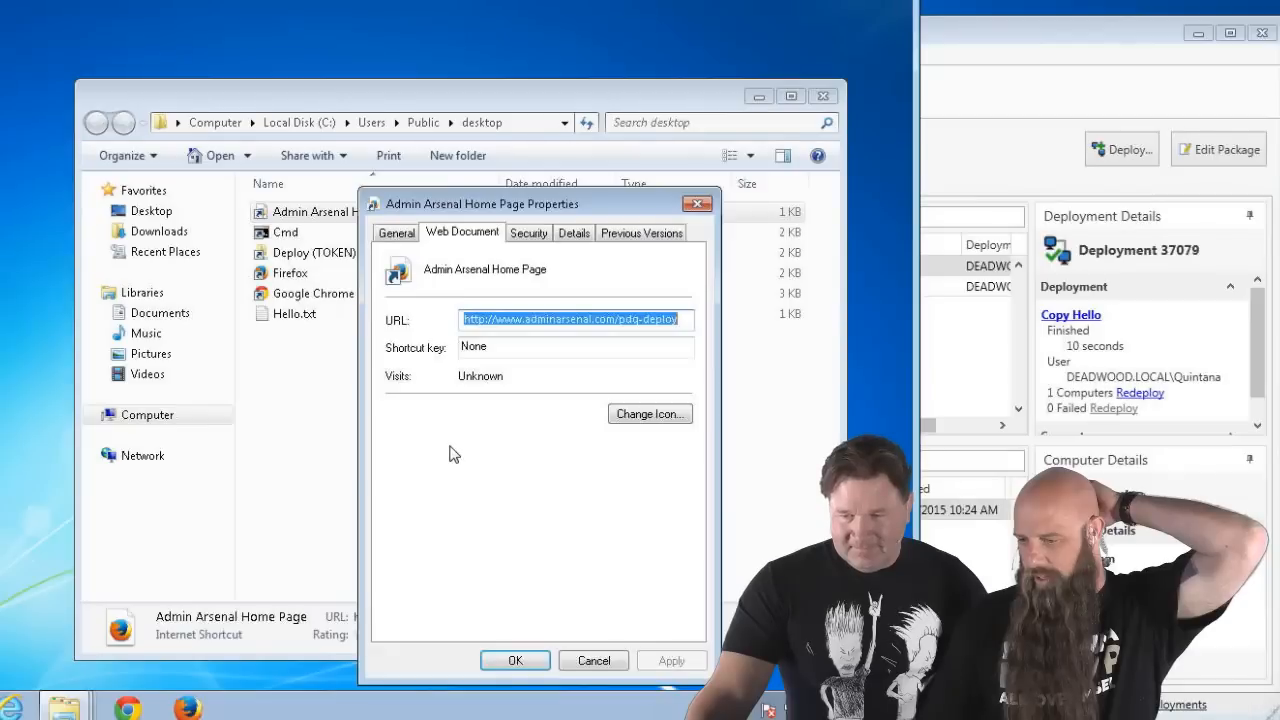
{"action": "left_click", "coordinate": [605, 662]}
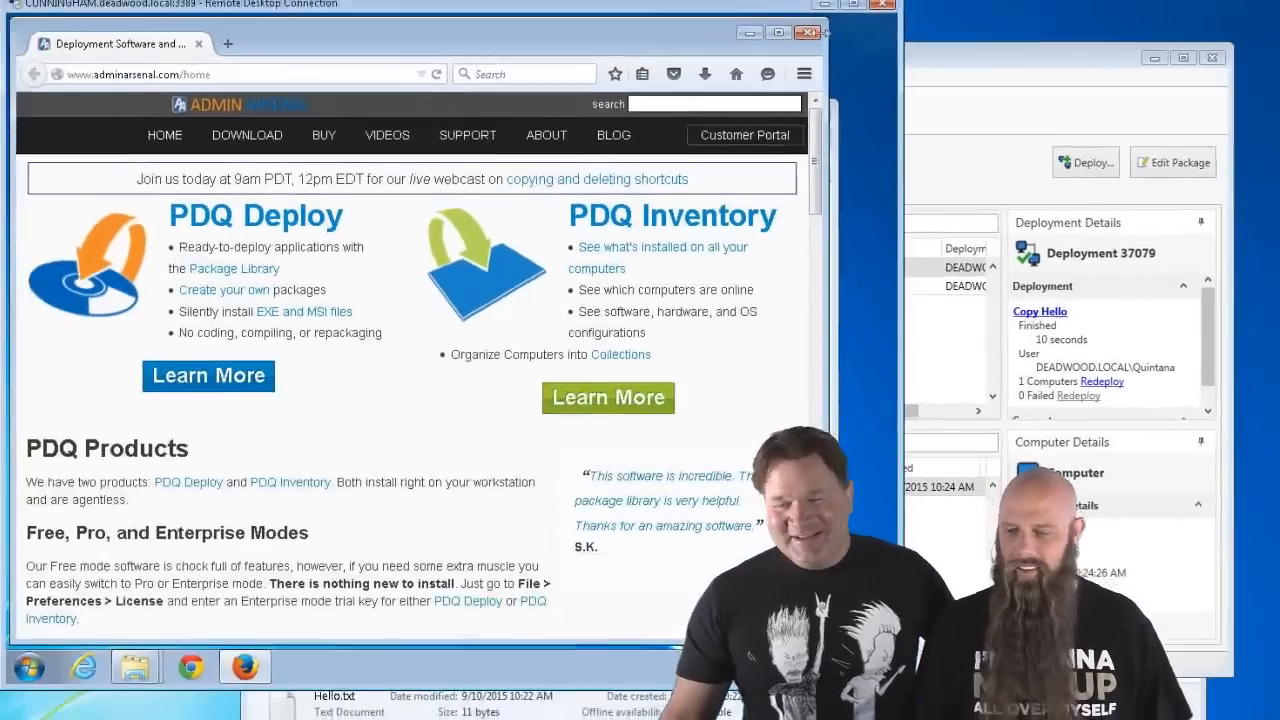
- Close the Firefox window showing the Admin Arsenal page
{"action": "left_click", "coordinate": [812, 6]}
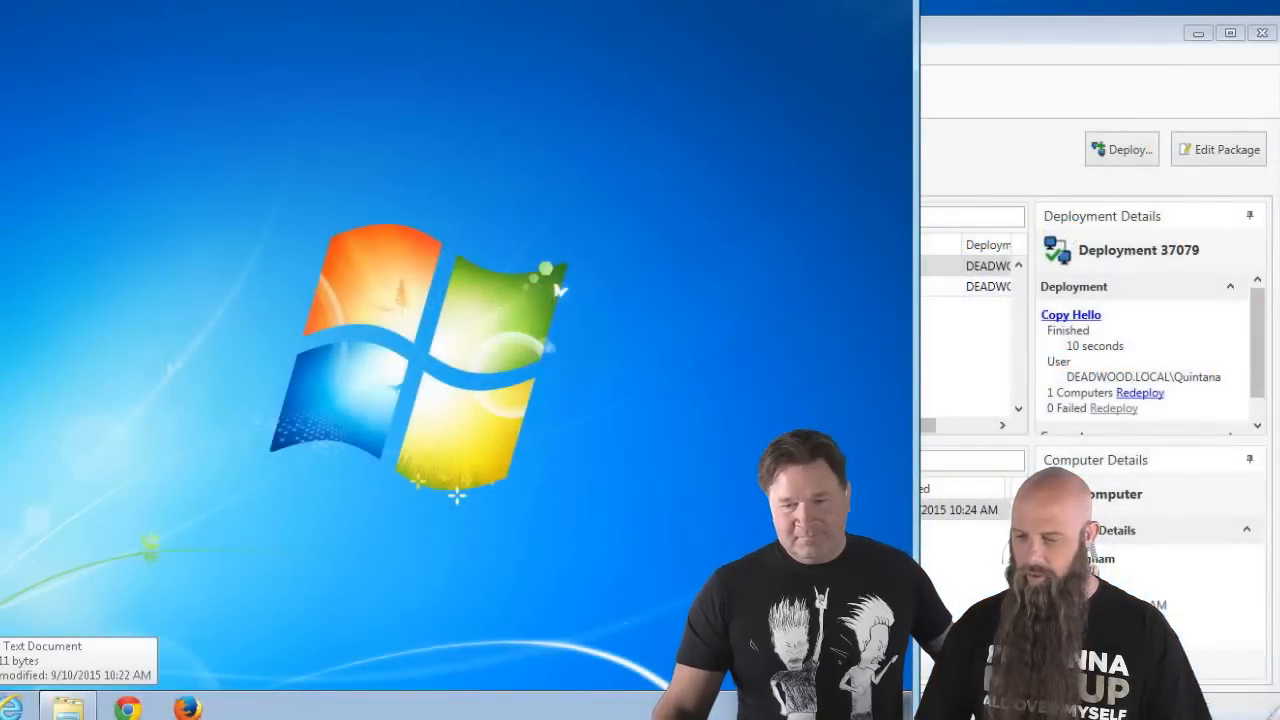
- Delete Hello.txt from the remote desktop
{"action": "key", "text": "Delete"}
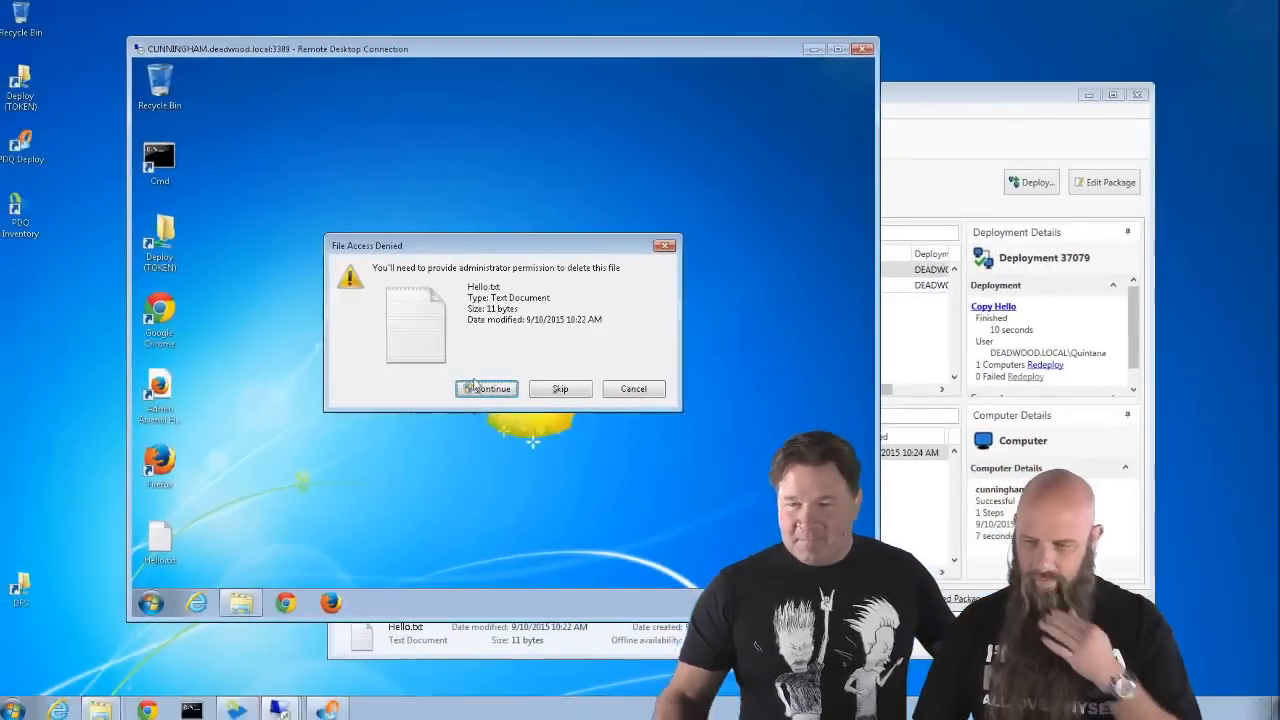
{"action": "left_click", "coordinate": [475, 387]}
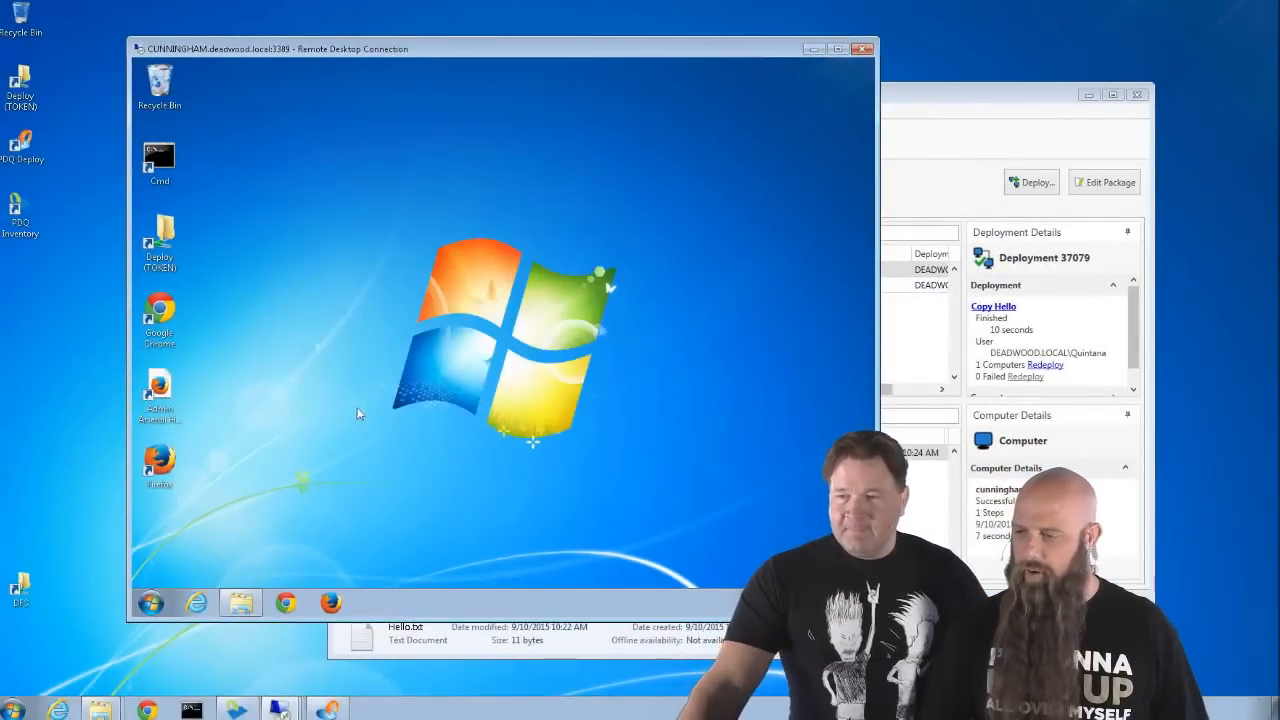
{"action": "left_click", "coordinate": [906, 134]}
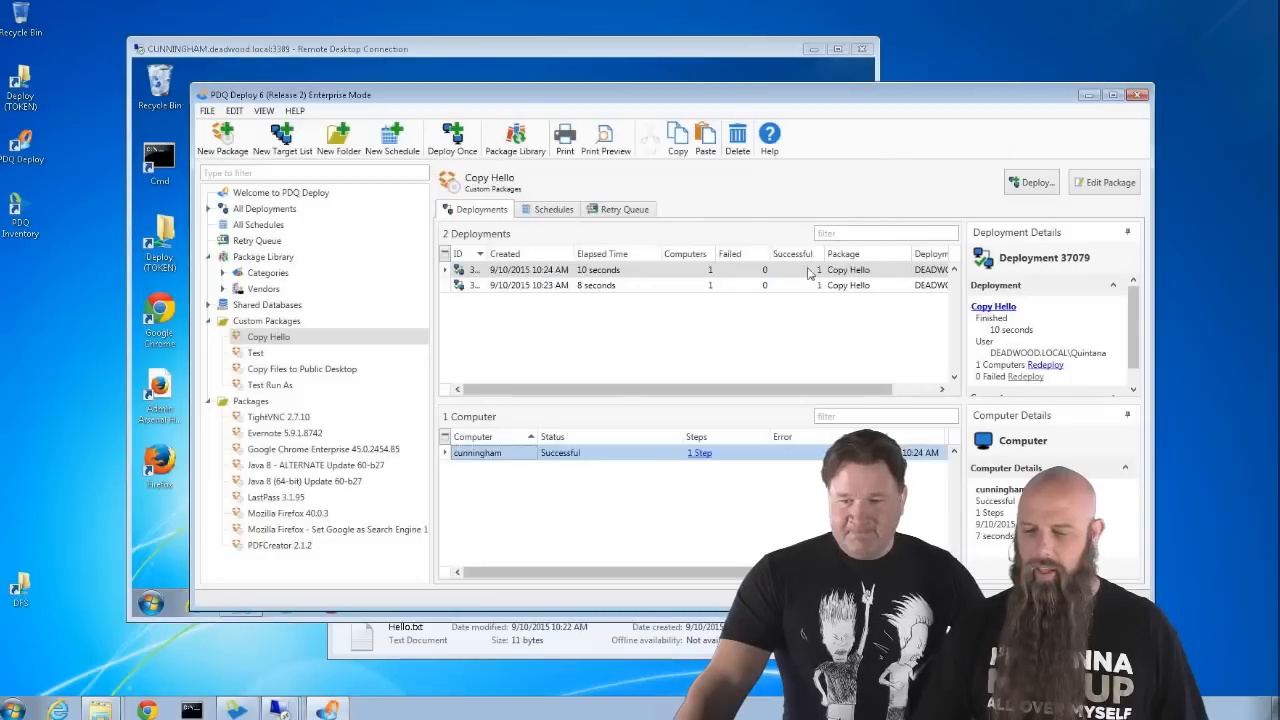
- In Copy Hello, change the target folder variable from PUBLIC to HOMEPATH
{"action": "double_click", "coordinate": [268, 337]}
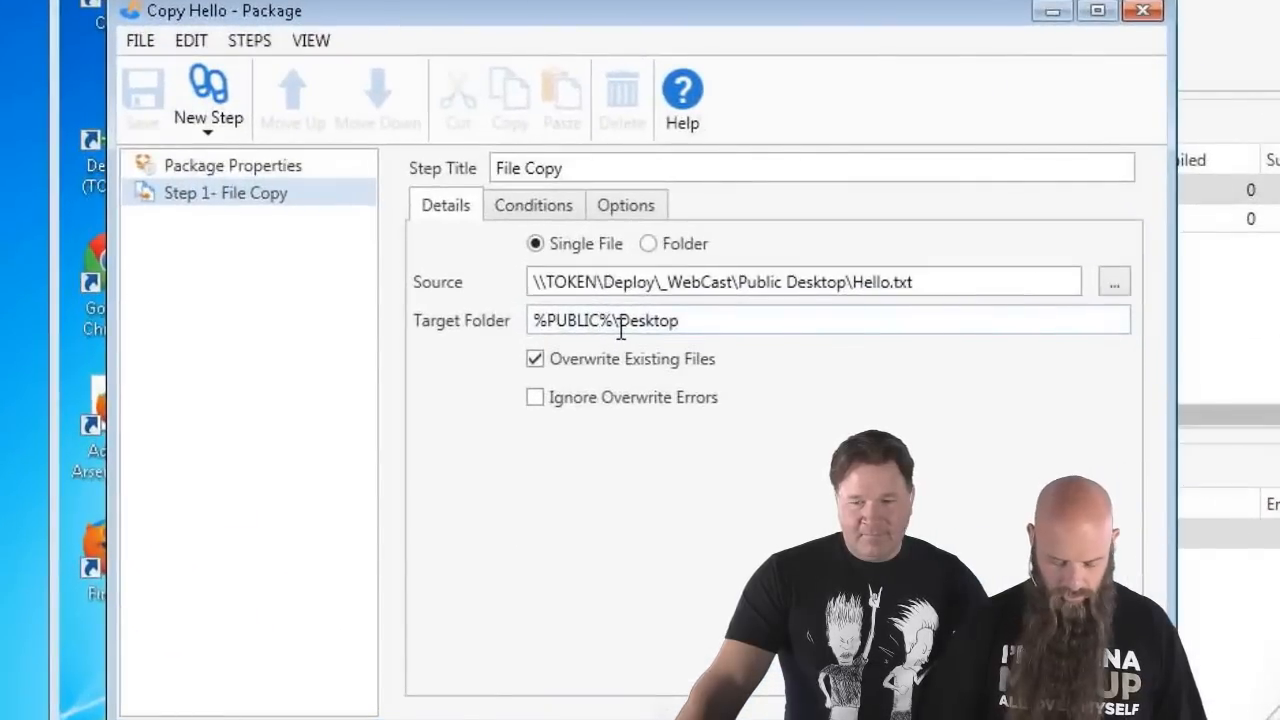
{"action": "left_click", "coordinate": [523, 330]}
{"action": "key", "text": "BackSpace"}
{"action": "key", "text": "BackSpace"}
{"action": "key", "text": "BackSpace"}
{"action": "key", "text": "BackSpace"}
{"action": "key", "text": "BackSpace"}
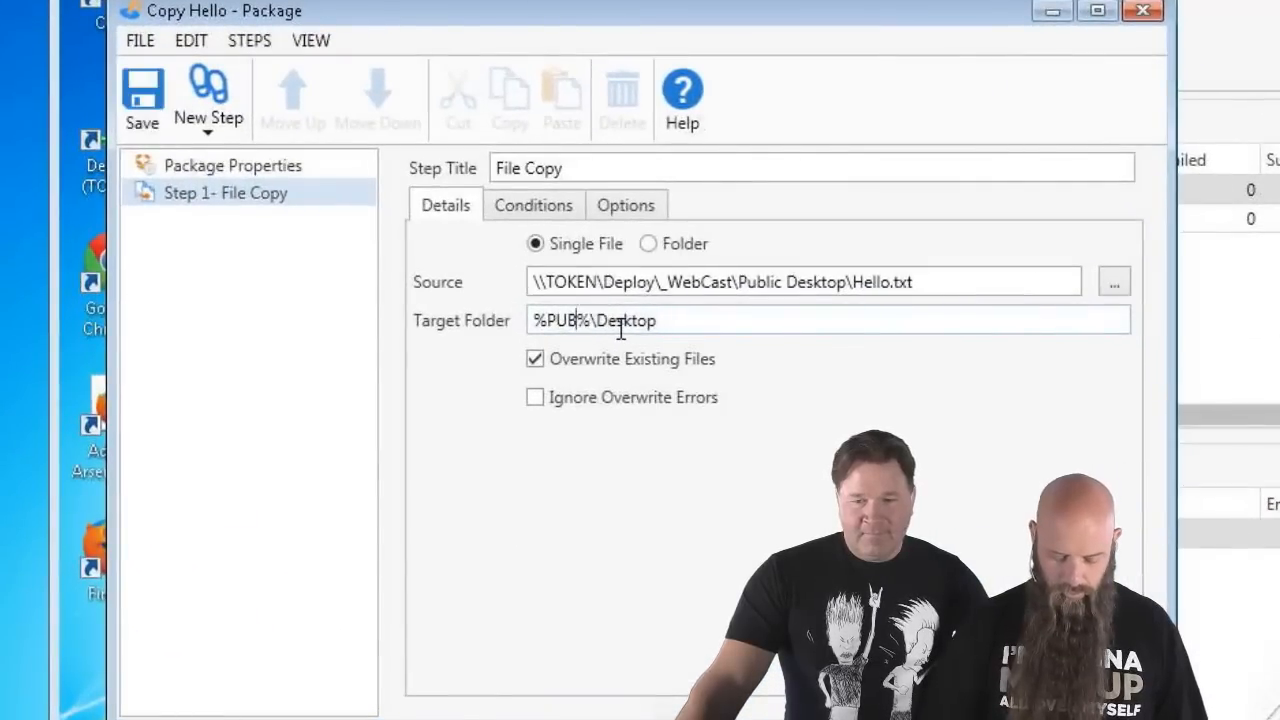
{"action": "key", "text": "BackSpace"}
{"action": "type", "text": "HOM"}
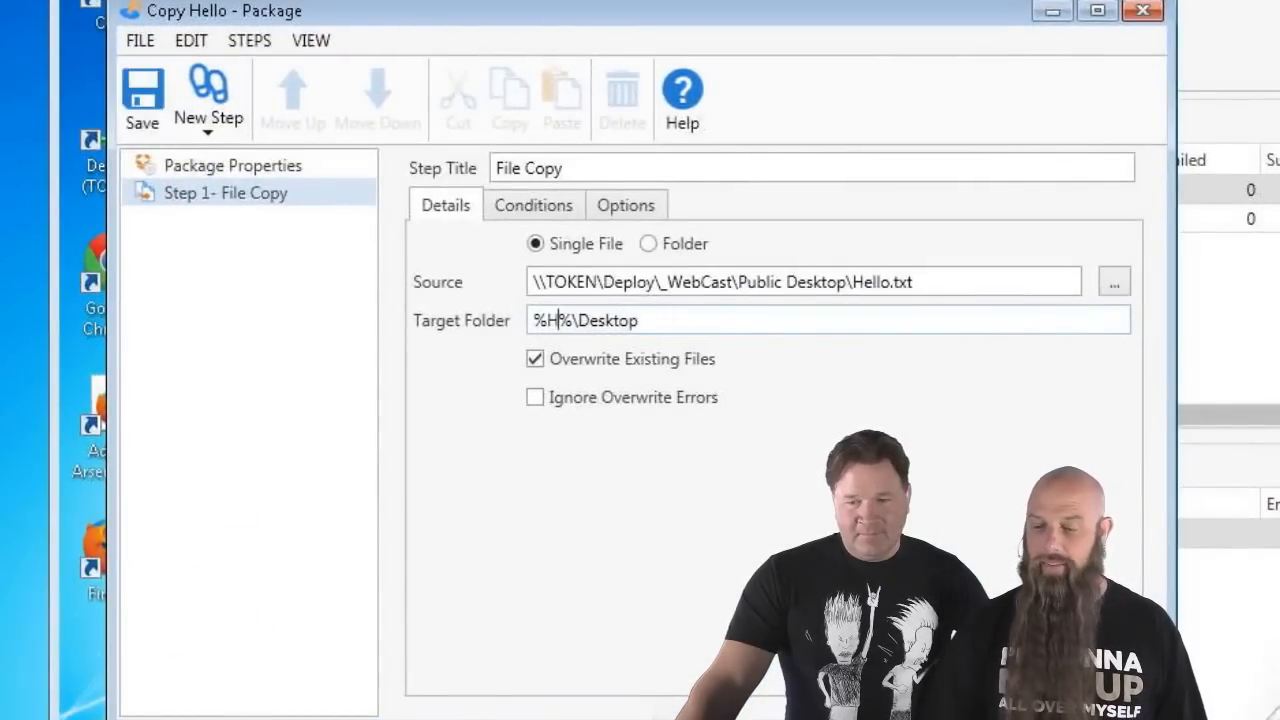
{"action": "type", "text": "EPAT"}
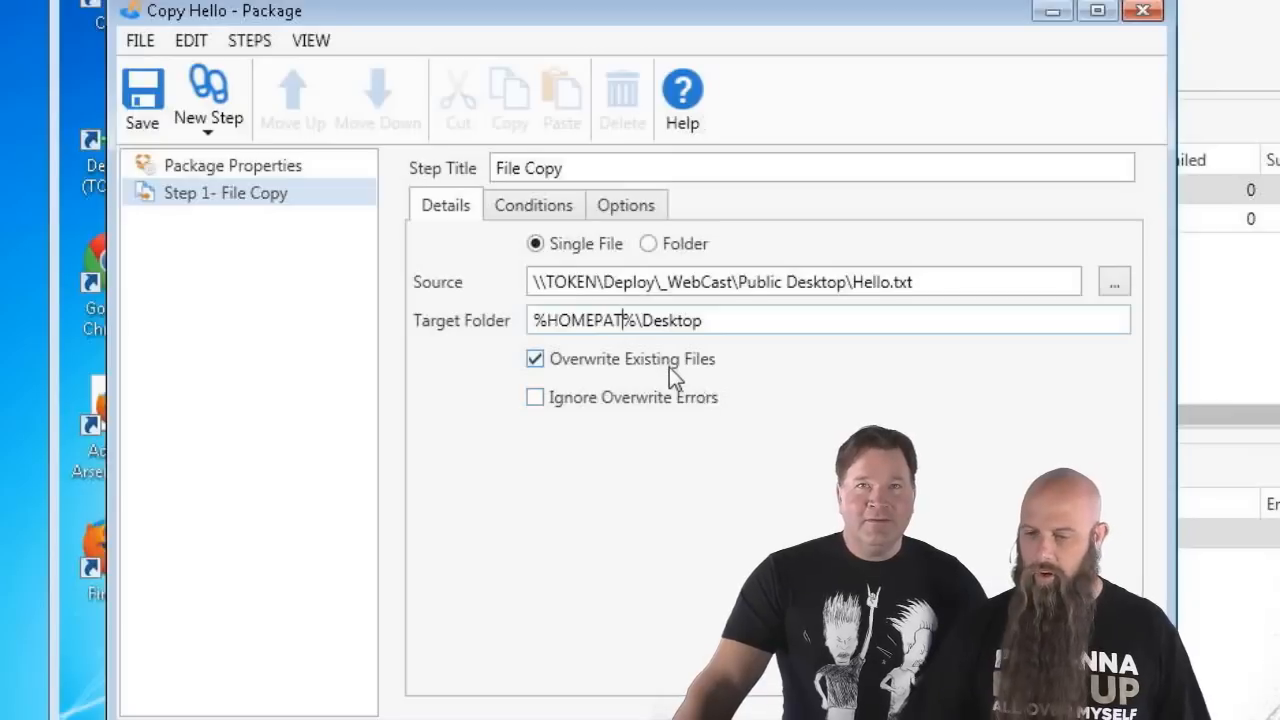
{"action": "type", "text": "H"}
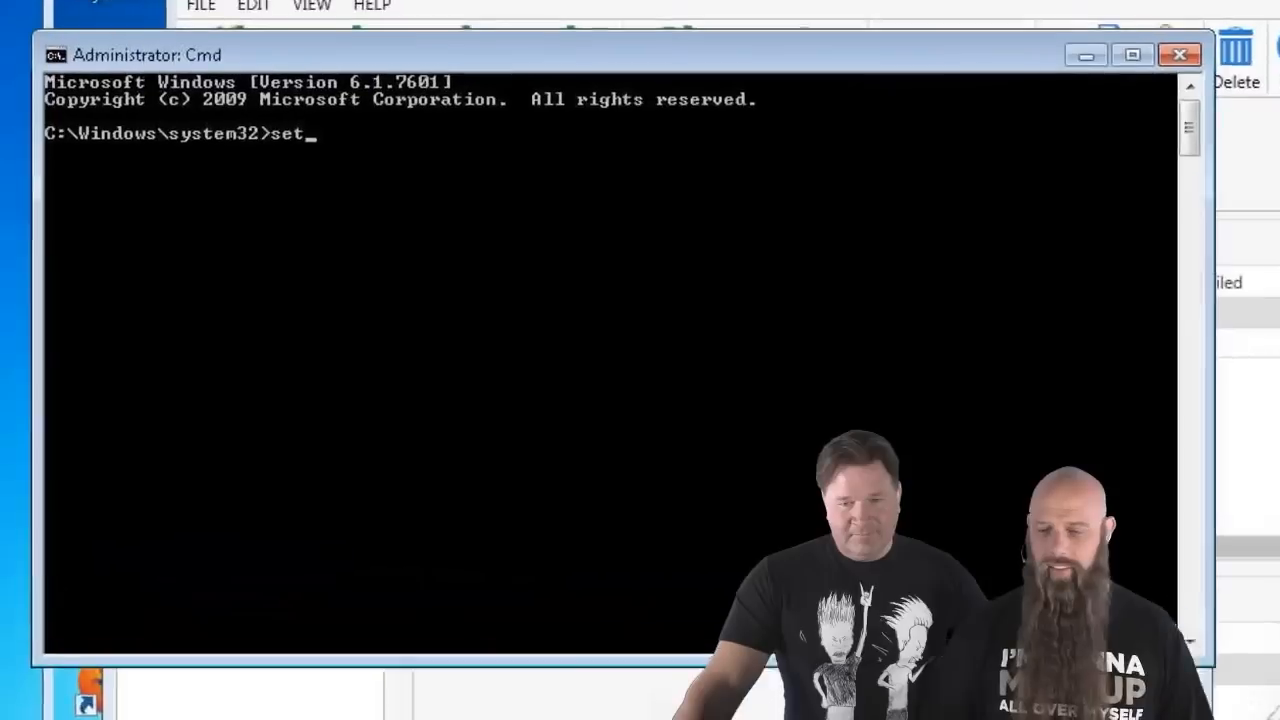
- List environment variables with set and print the value of %homepath%
{"action": "key", "text": "Return"}
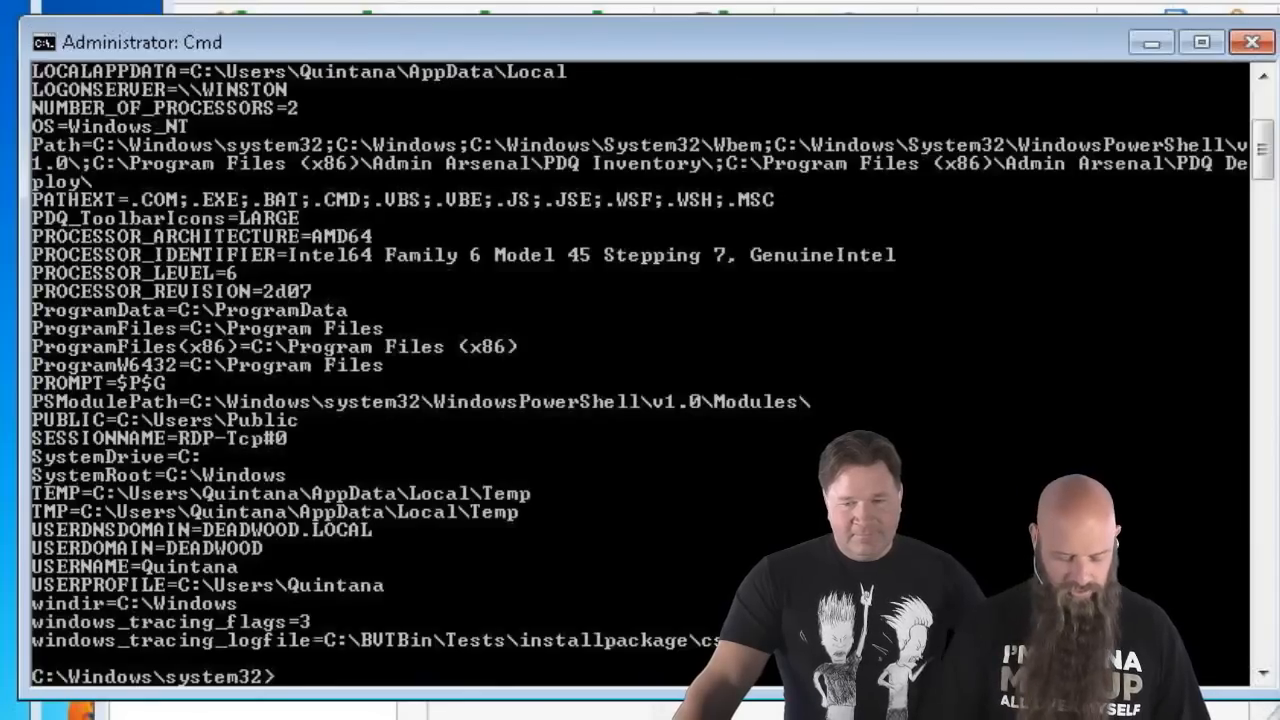
{"action": "type", "text": "e"}
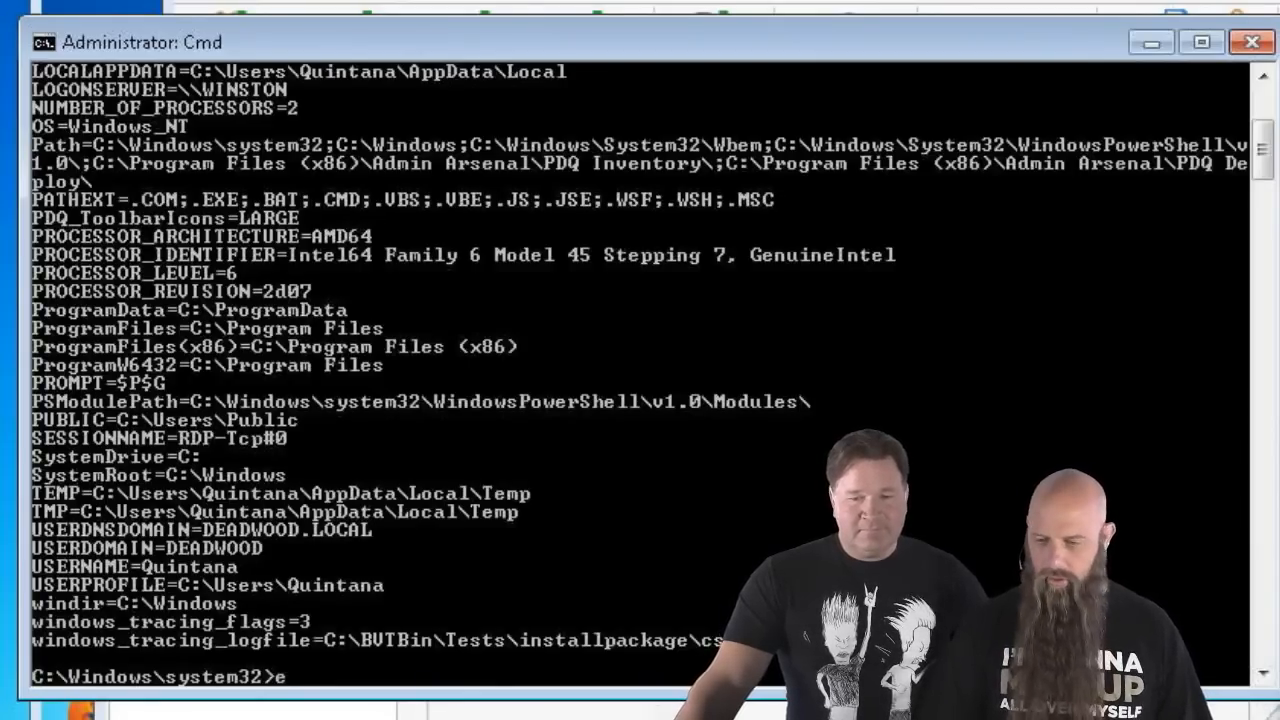
{"action": "type", "text": "cho %homepath%"}
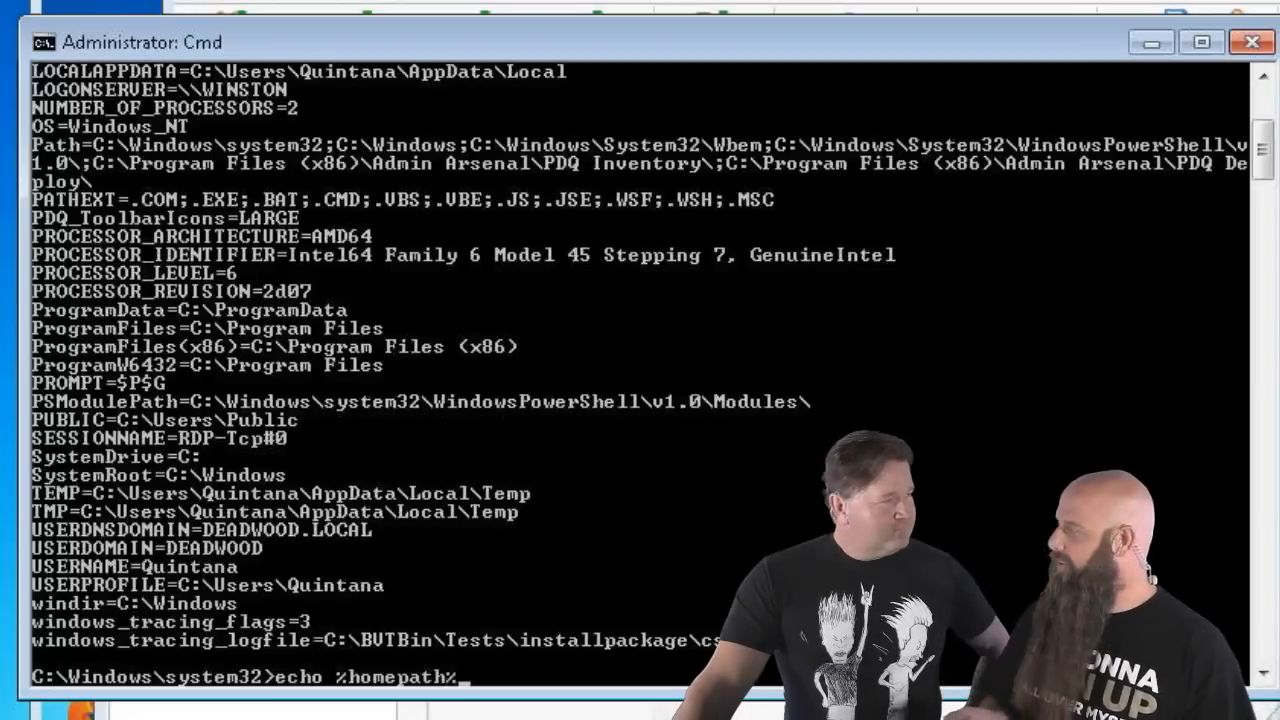
{"action": "key", "text": "Return"}
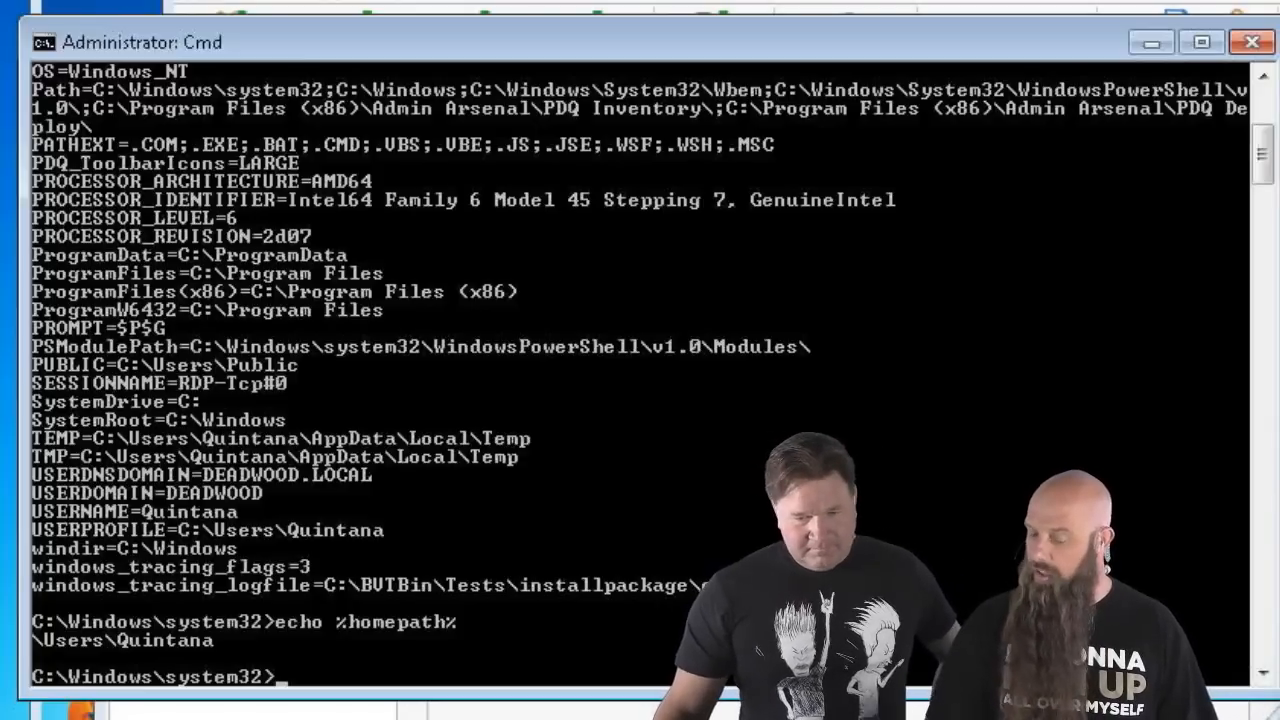
- Change into %HOMEPATH%\Desktop, then close Command Prompt
{"action": "type", "text": "cd "}
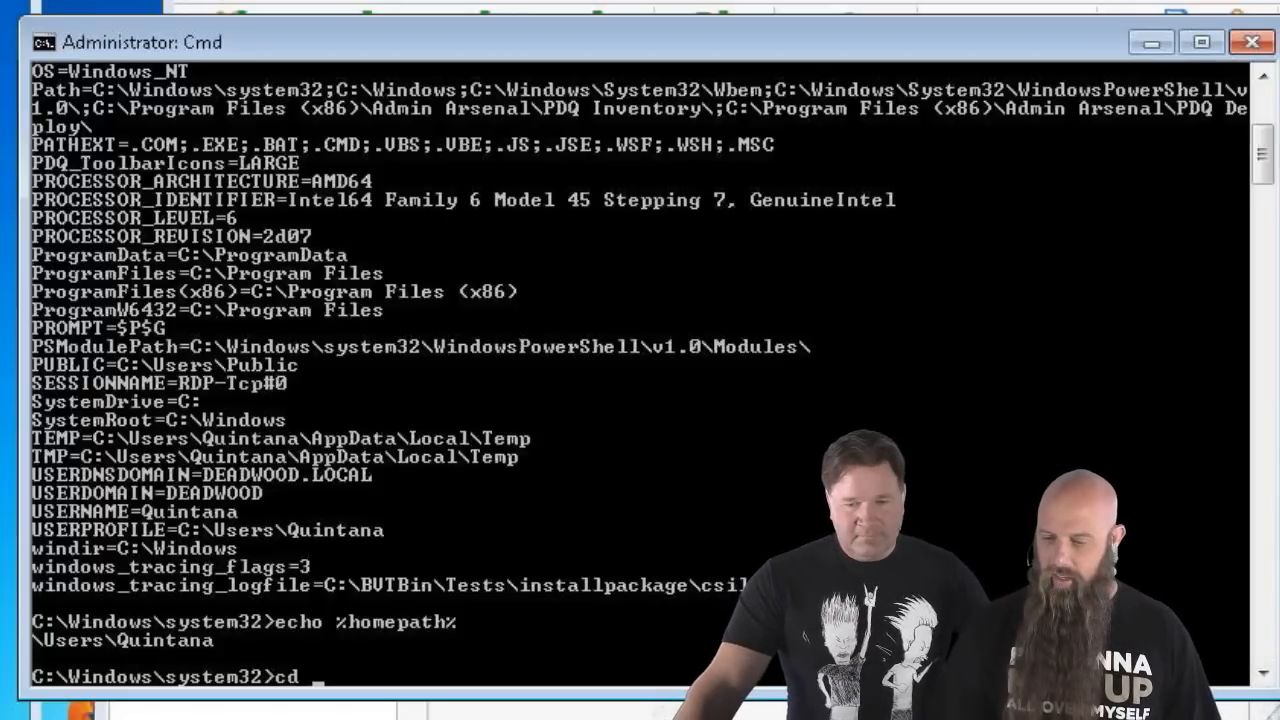
{"action": "type", "text": "%"}
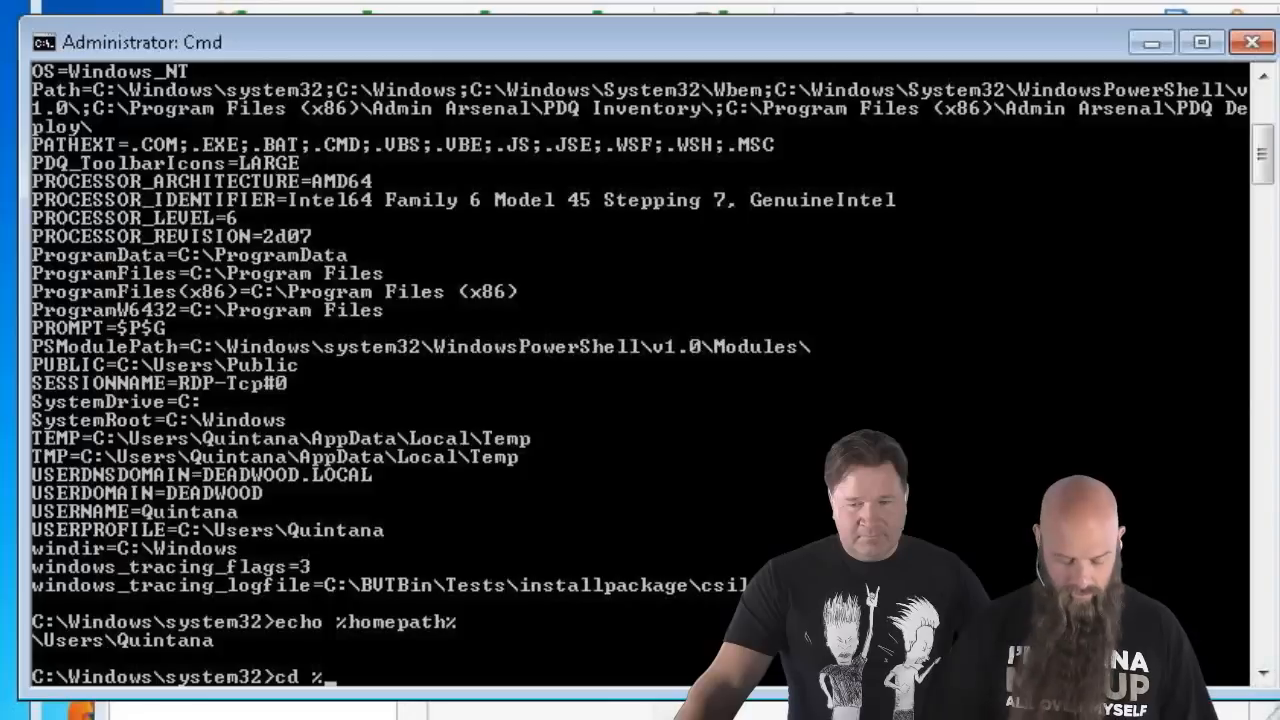
{"action": "type", "text": "HOMEPAT"}
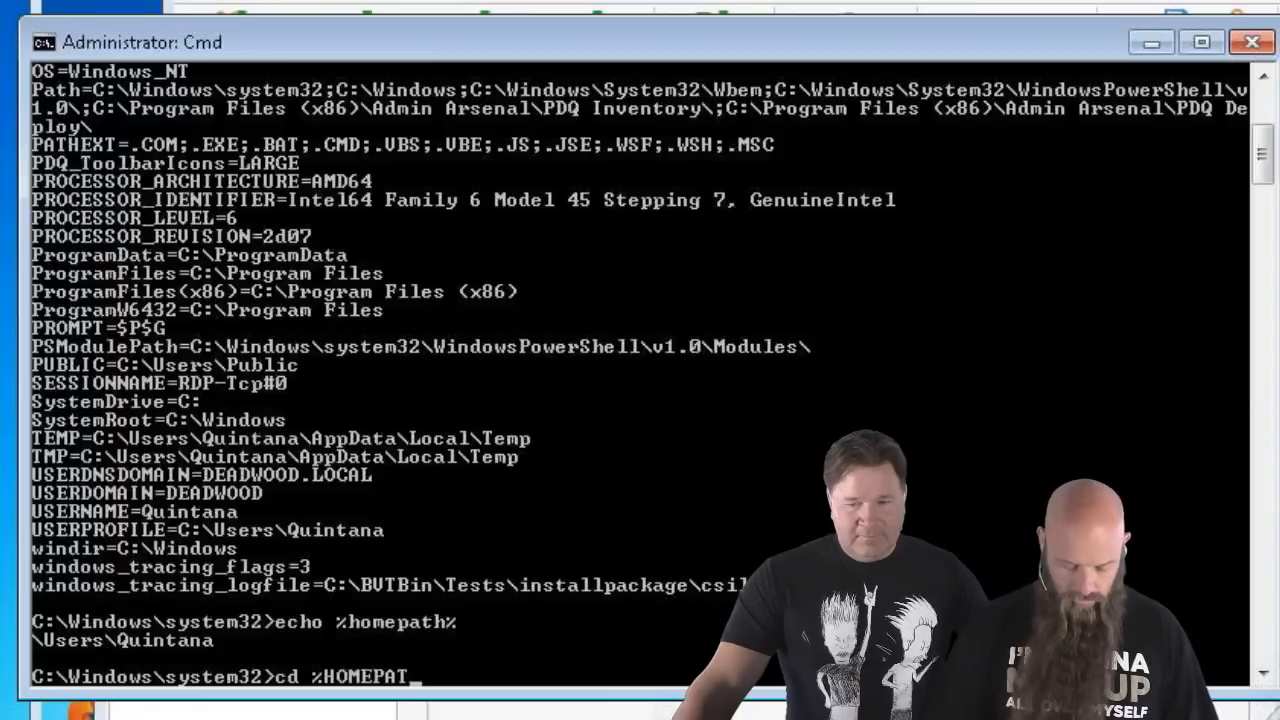
{"action": "type", "text": "%"}
{"action": "key", "text": "BackSpace"}
{"action": "type", "text": "H"}
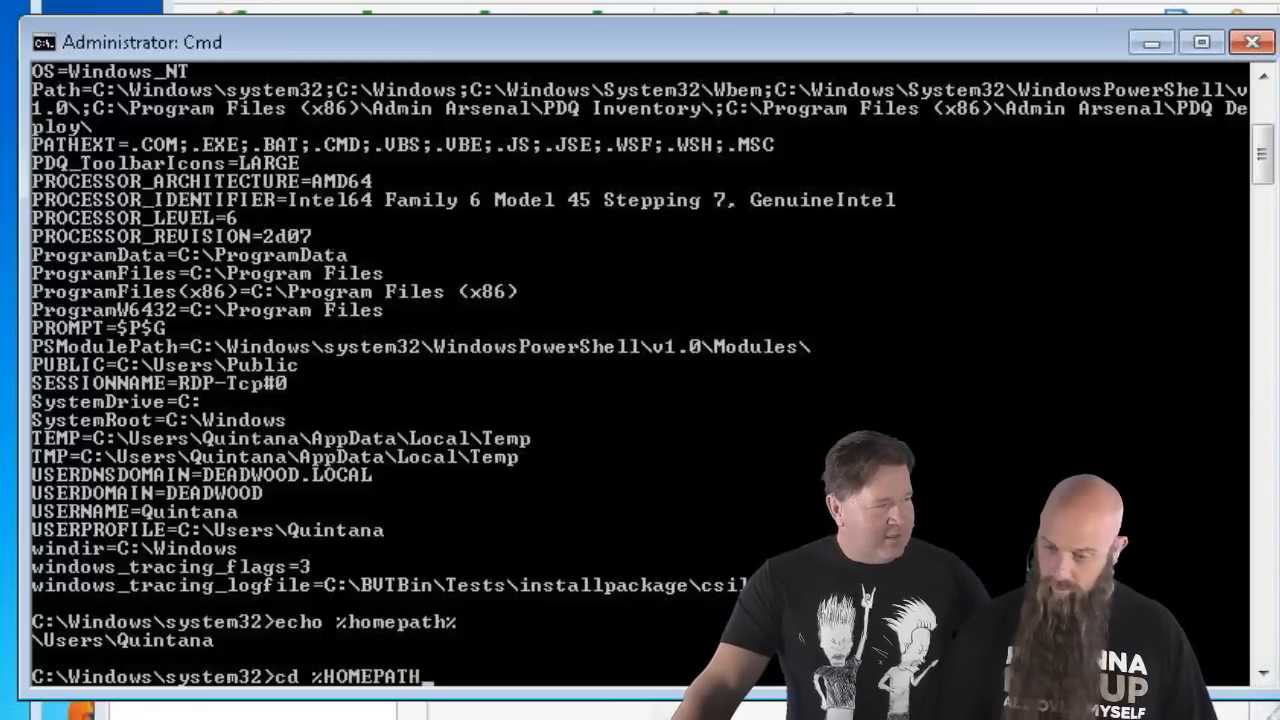
{"action": "type", "text": "%"}
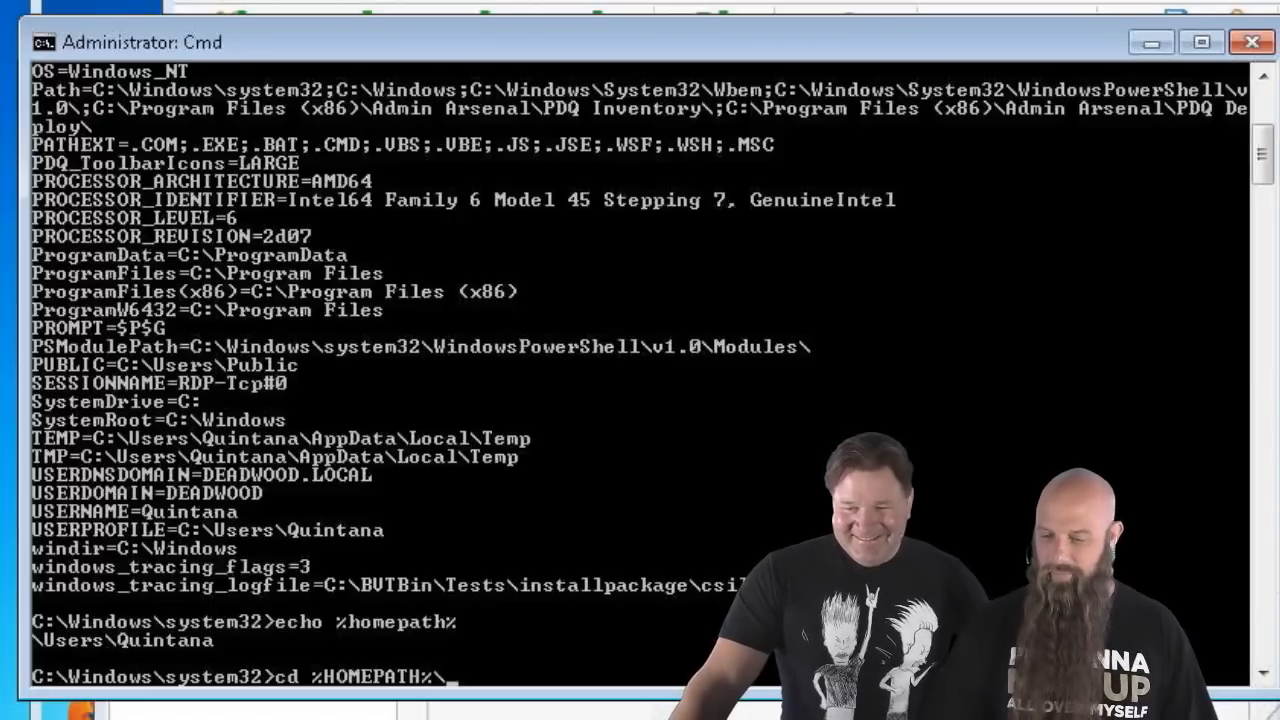
{"action": "type", "text": "\\Desktop"}
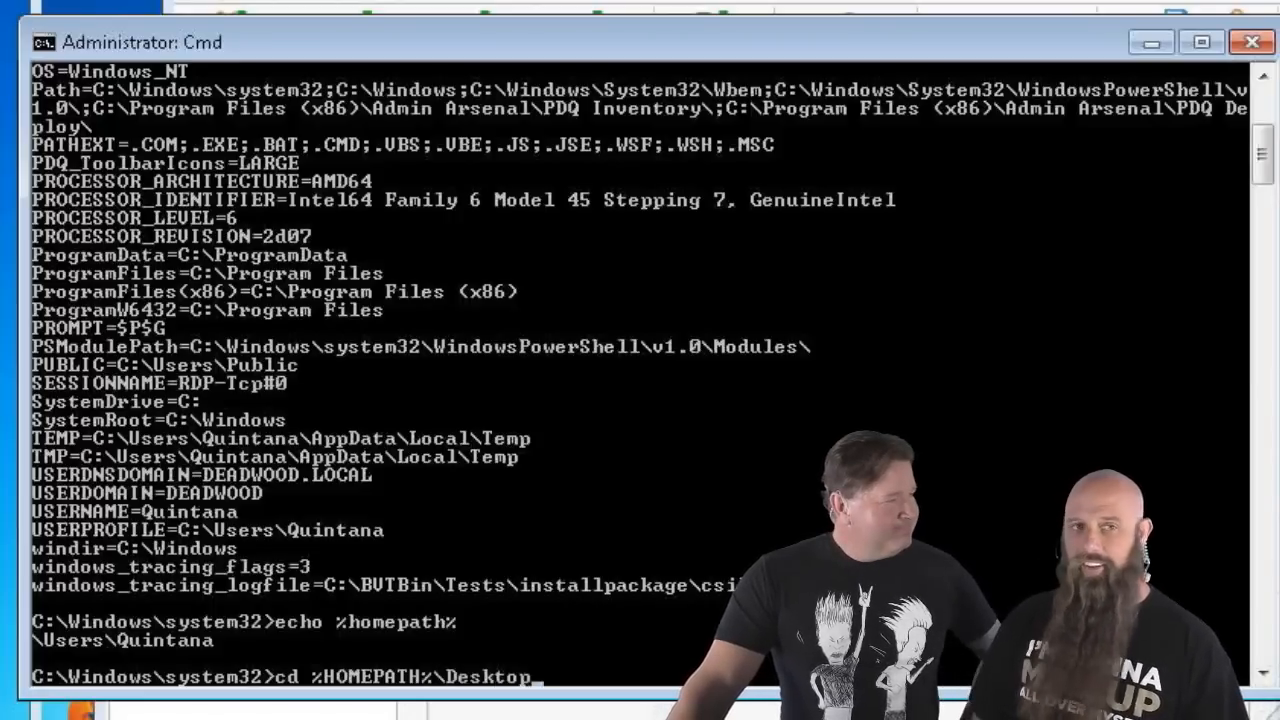
{"action": "key", "text": "Return"}
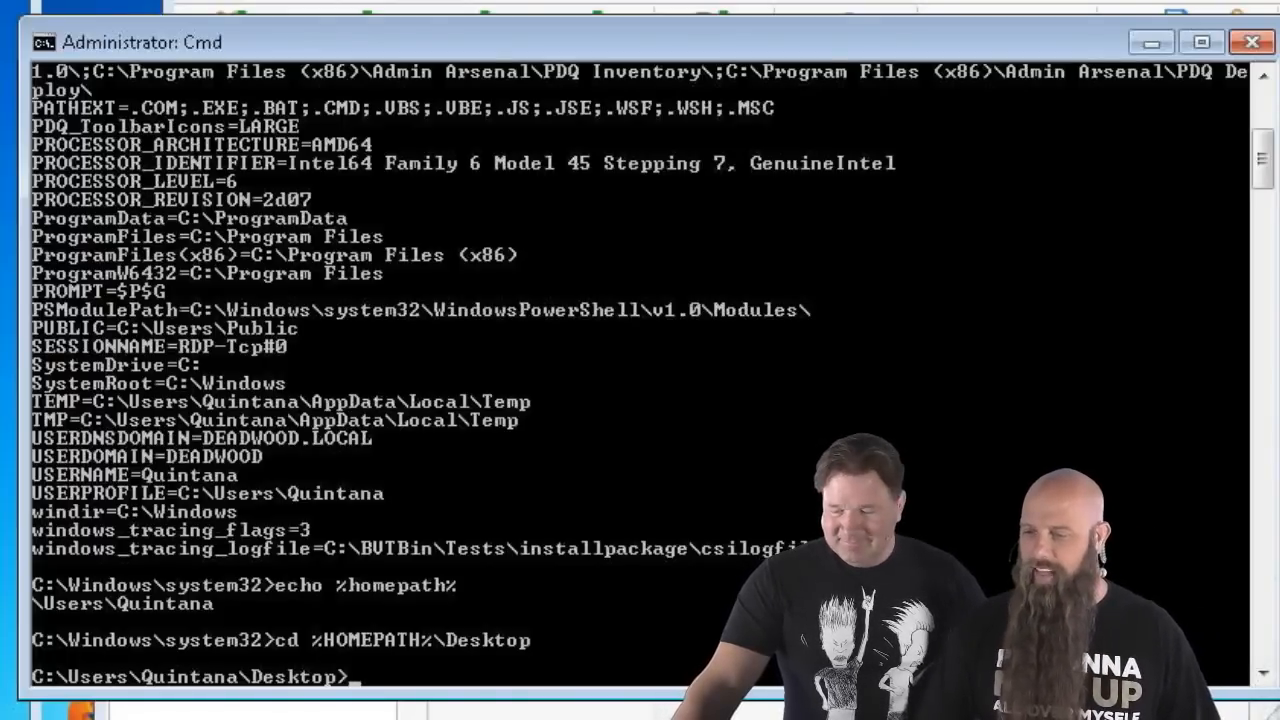
{"action": "left_click", "coordinate": [1264, 48]}
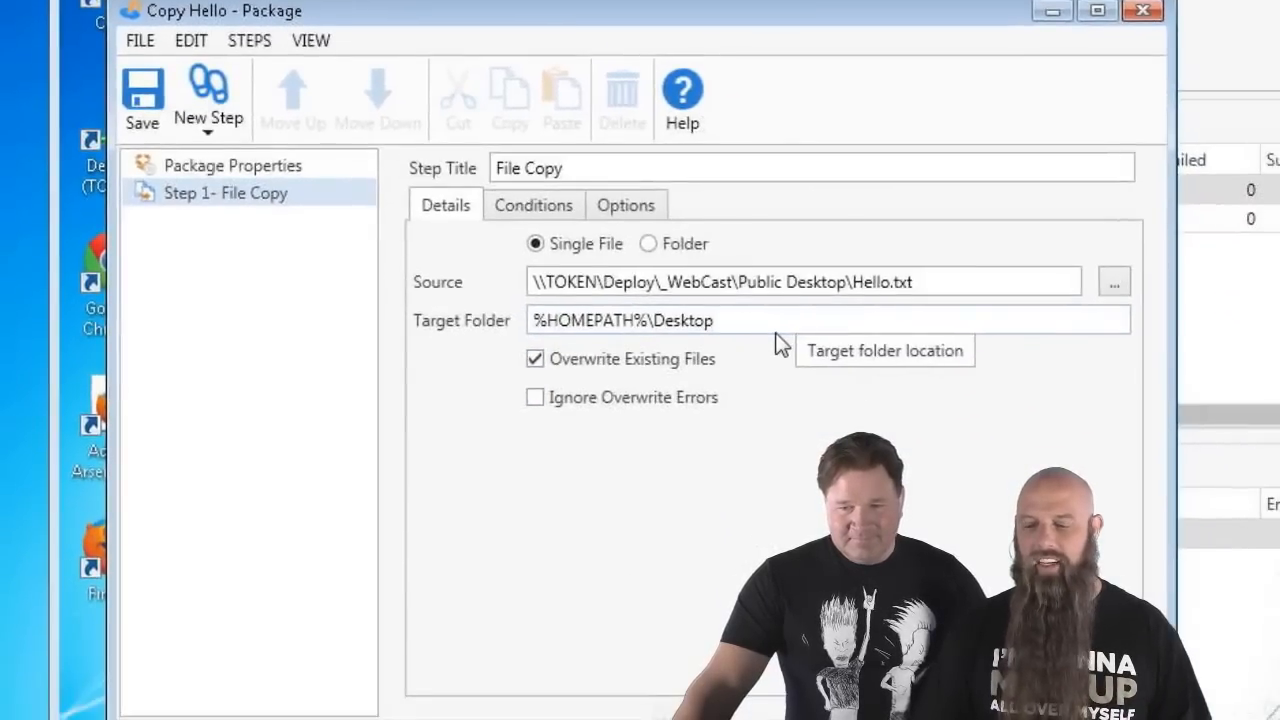
- Set the File Copy step's Run As option to Logged on User
{"action": "left_click", "coordinate": [620, 212]}
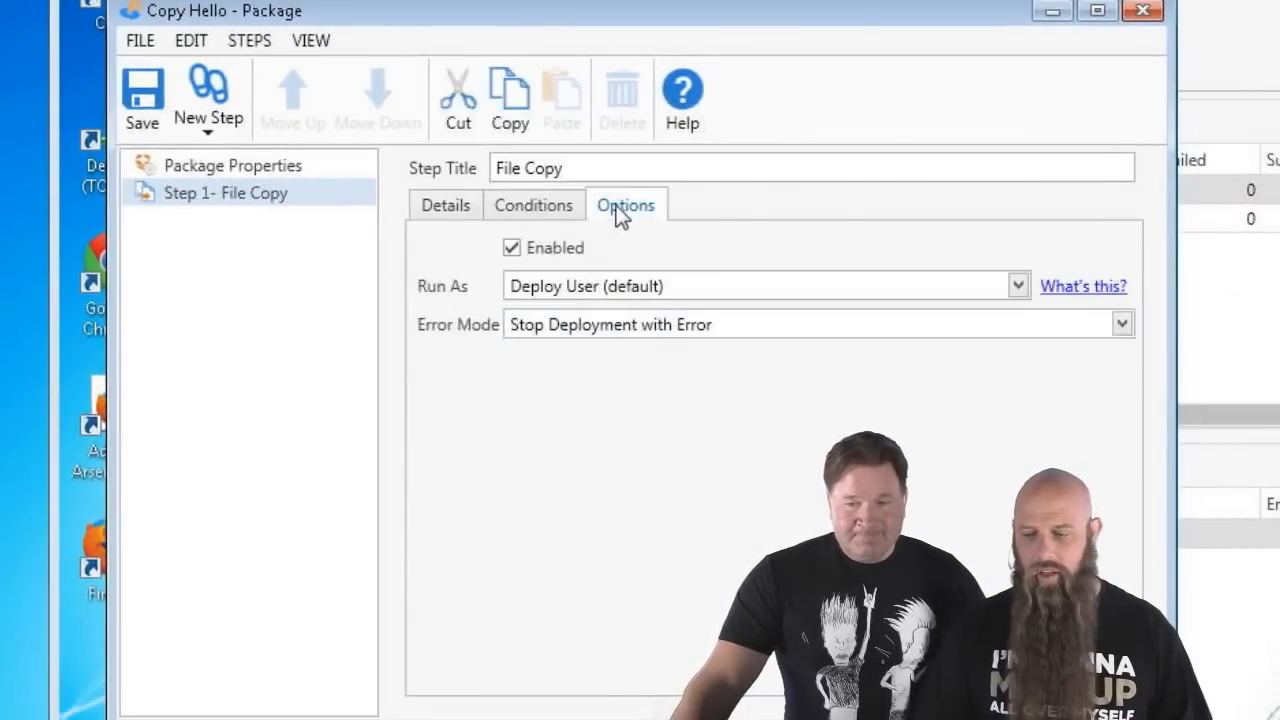
{"action": "left_click", "coordinate": [593, 297]}
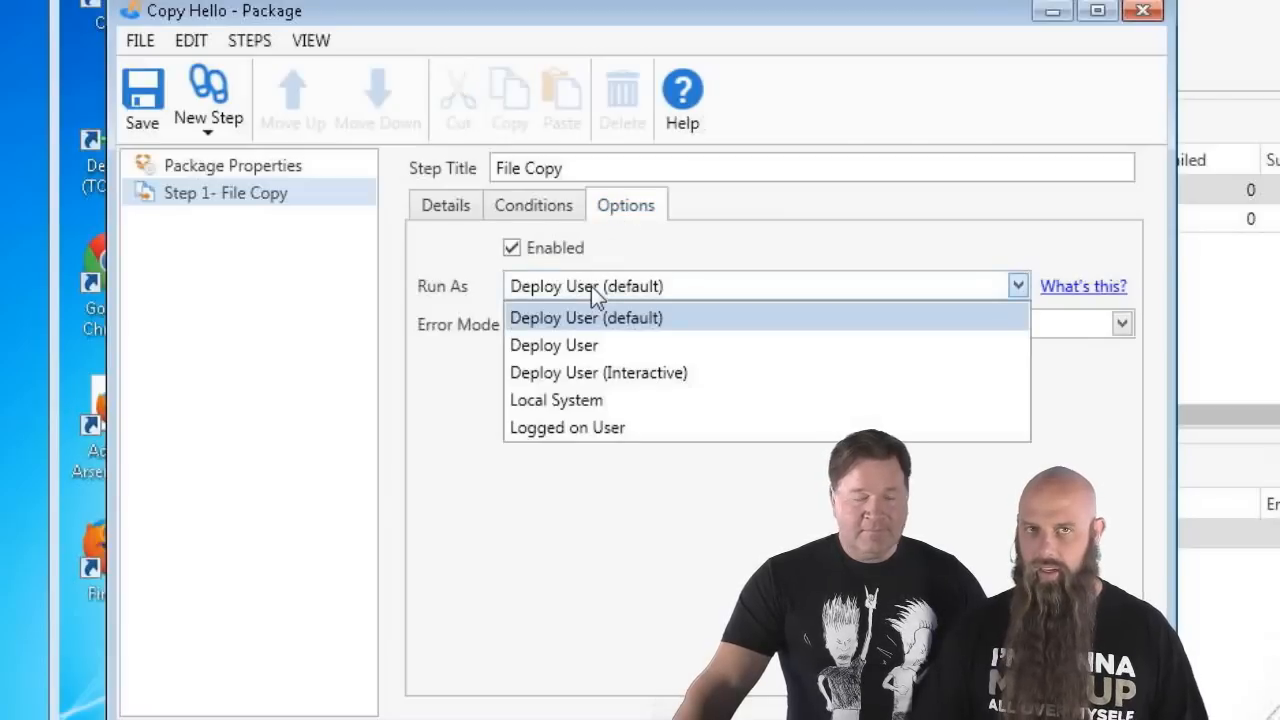
{"action": "left_click", "coordinate": [583, 428]}
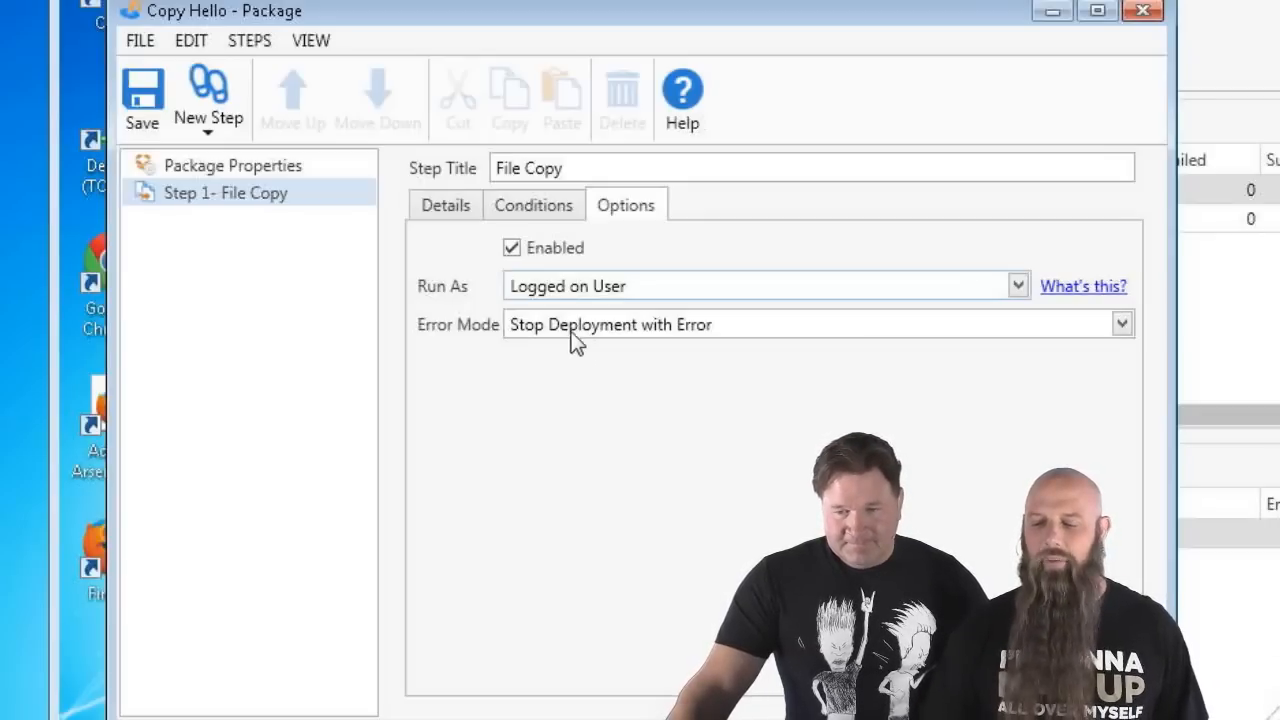
- Set Logged On State to 'Only run if a user is logged on', then save and close
{"action": "left_click", "coordinate": [508, 200]}
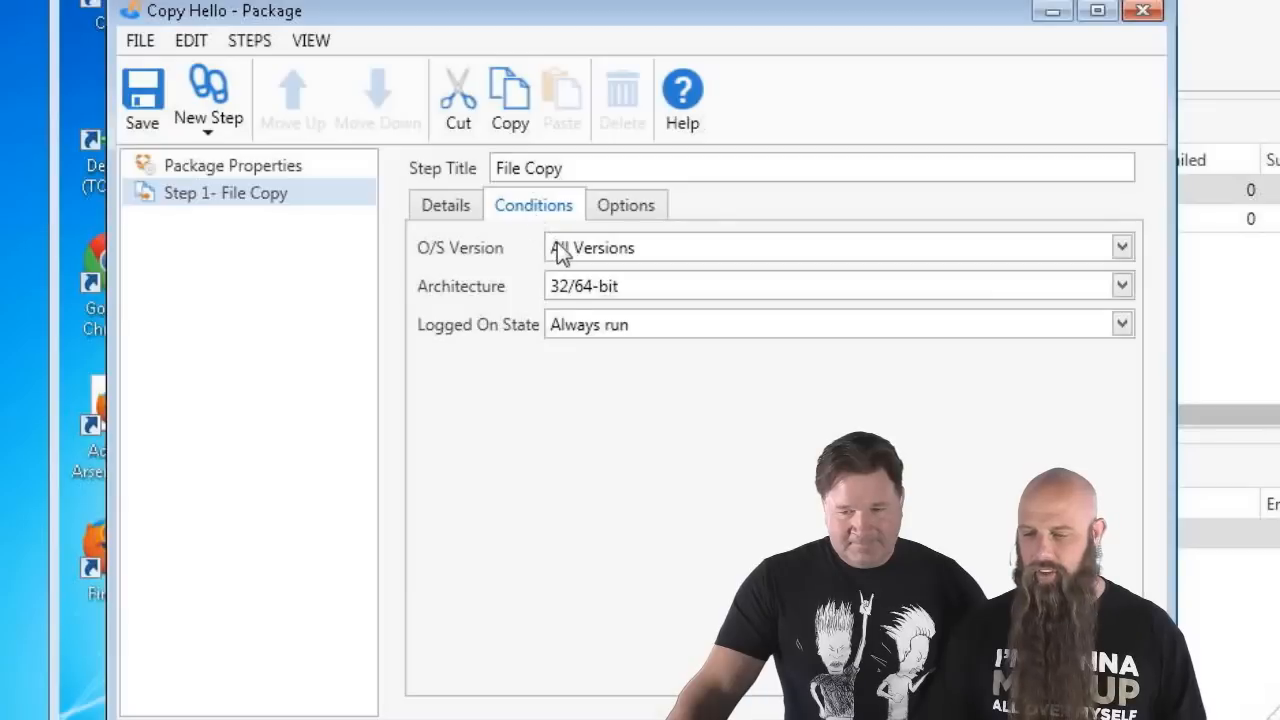
{"action": "left_click", "coordinate": [572, 321]}
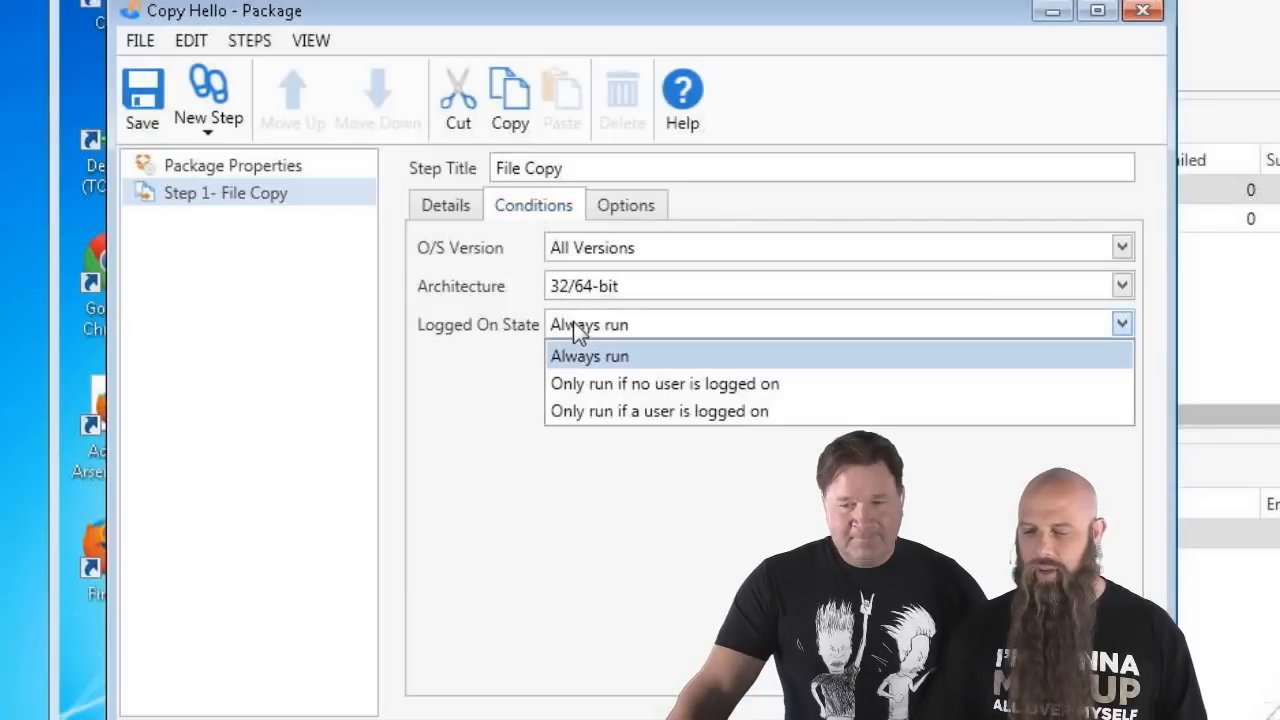
{"action": "left_click", "coordinate": [605, 413]}
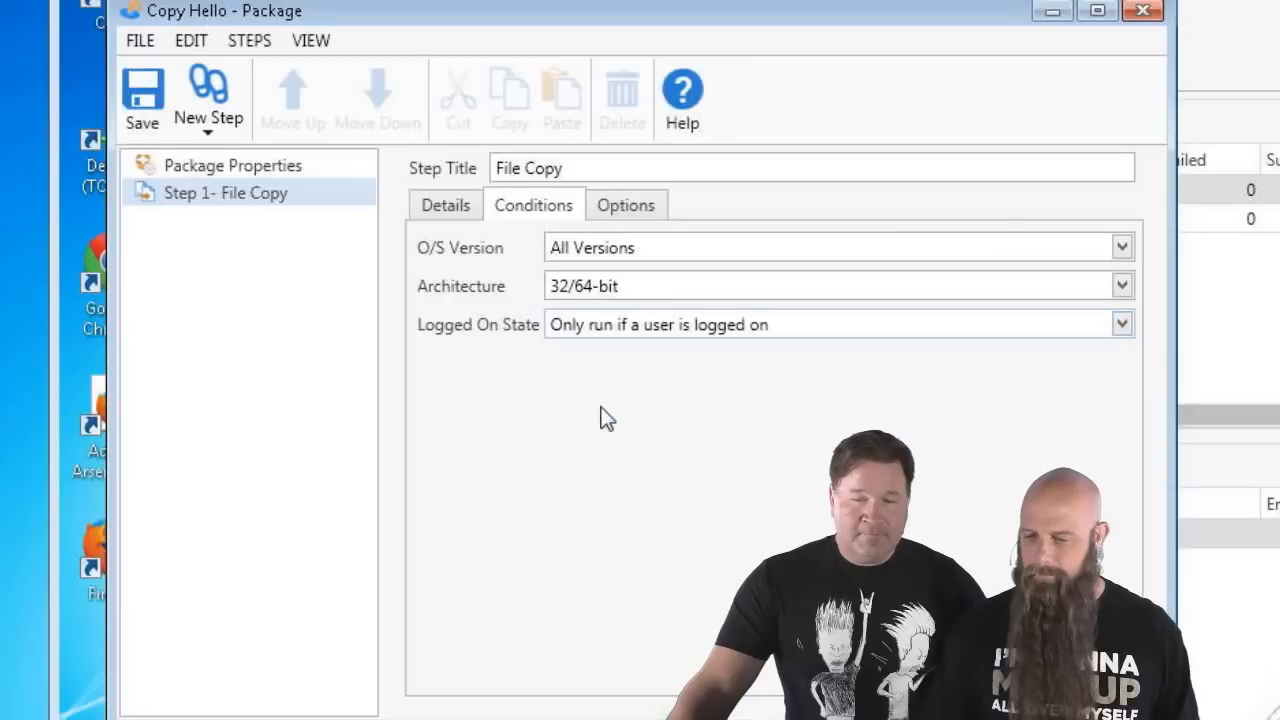
{"action": "left_click", "coordinate": [143, 95]}
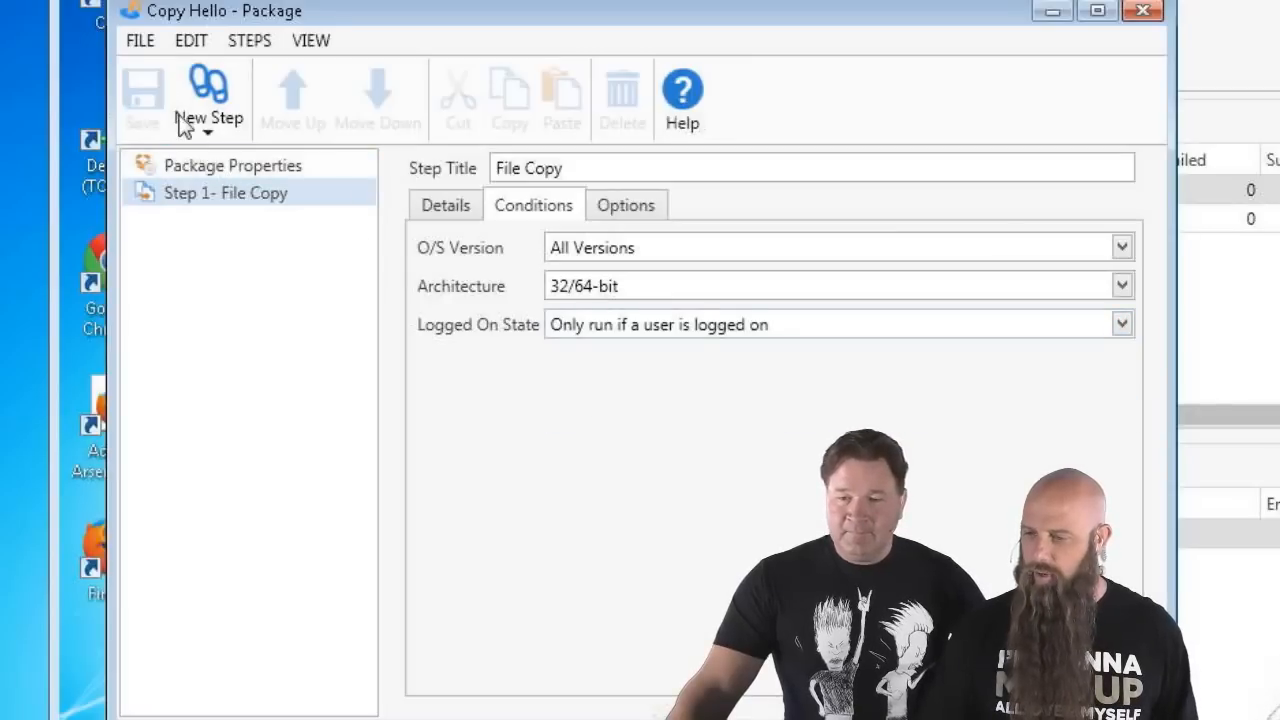
{"action": "left_click", "coordinate": [1137, 14]}
{"action": "key", "text": "super+d"}
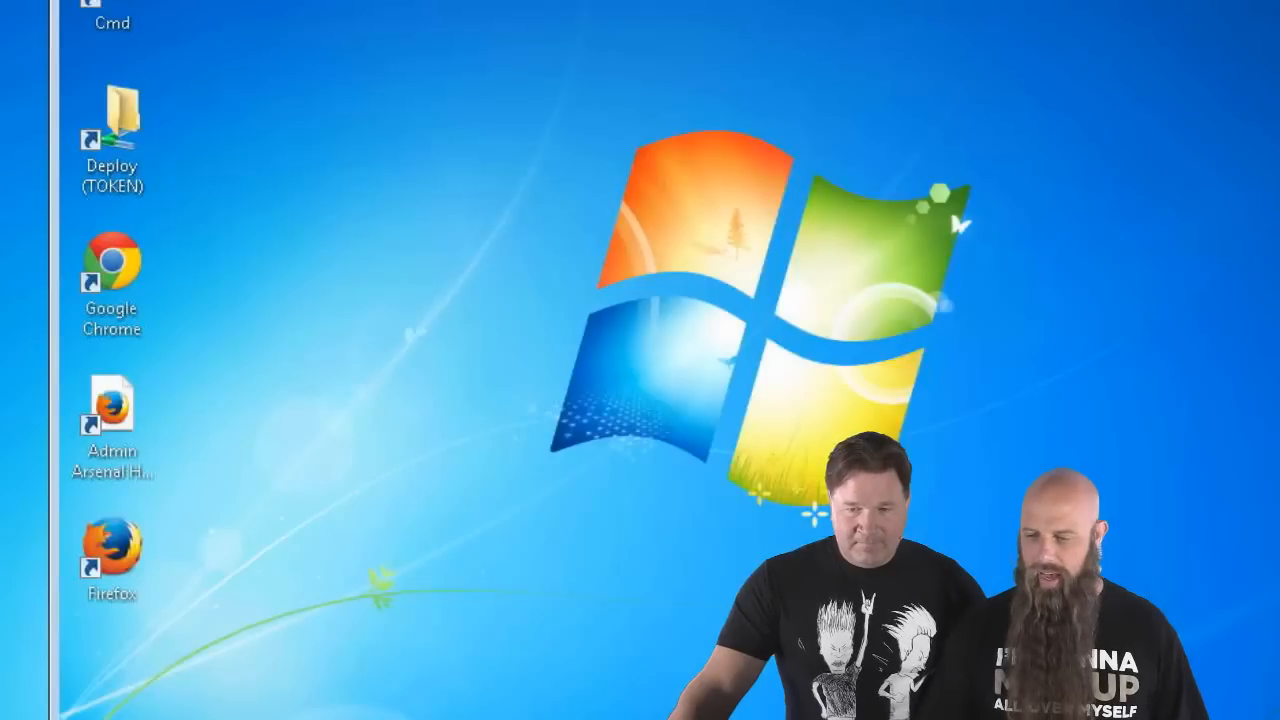
- In an elevated command prompt, print the logged-on user's home path
{"action": "double_click", "coordinate": [112, 12]}
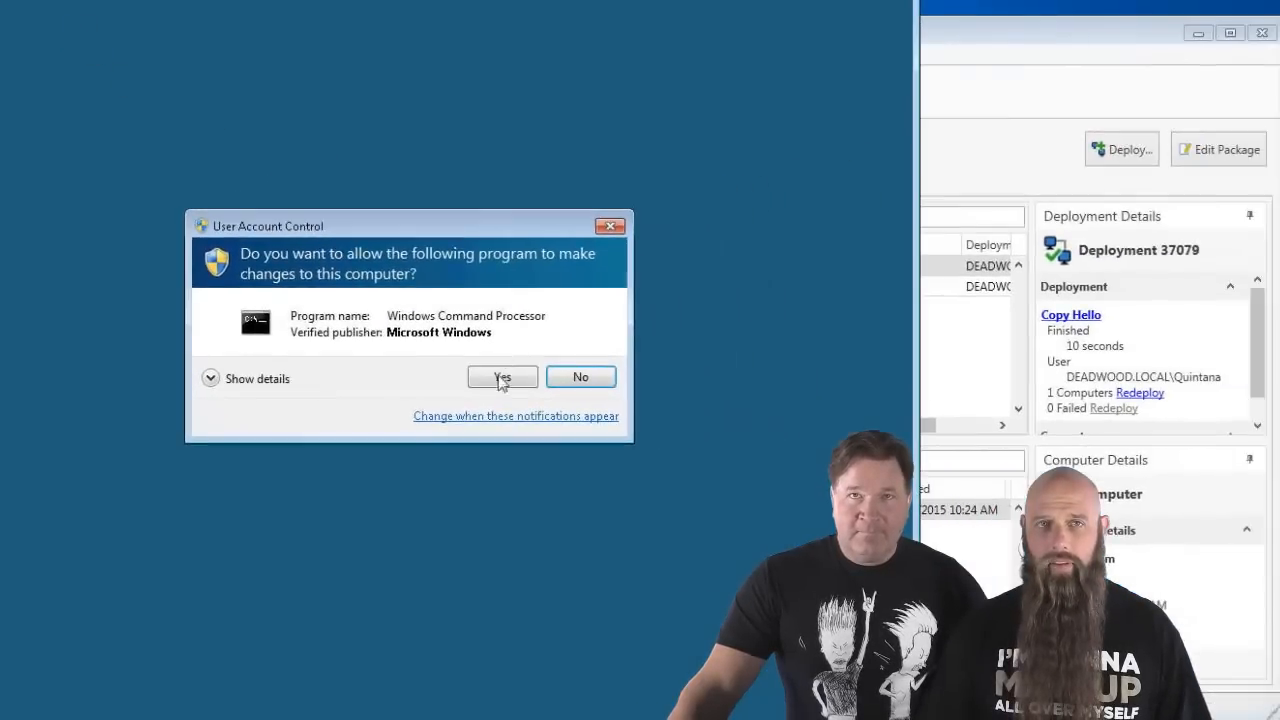
{"action": "left_click", "coordinate": [501, 388]}
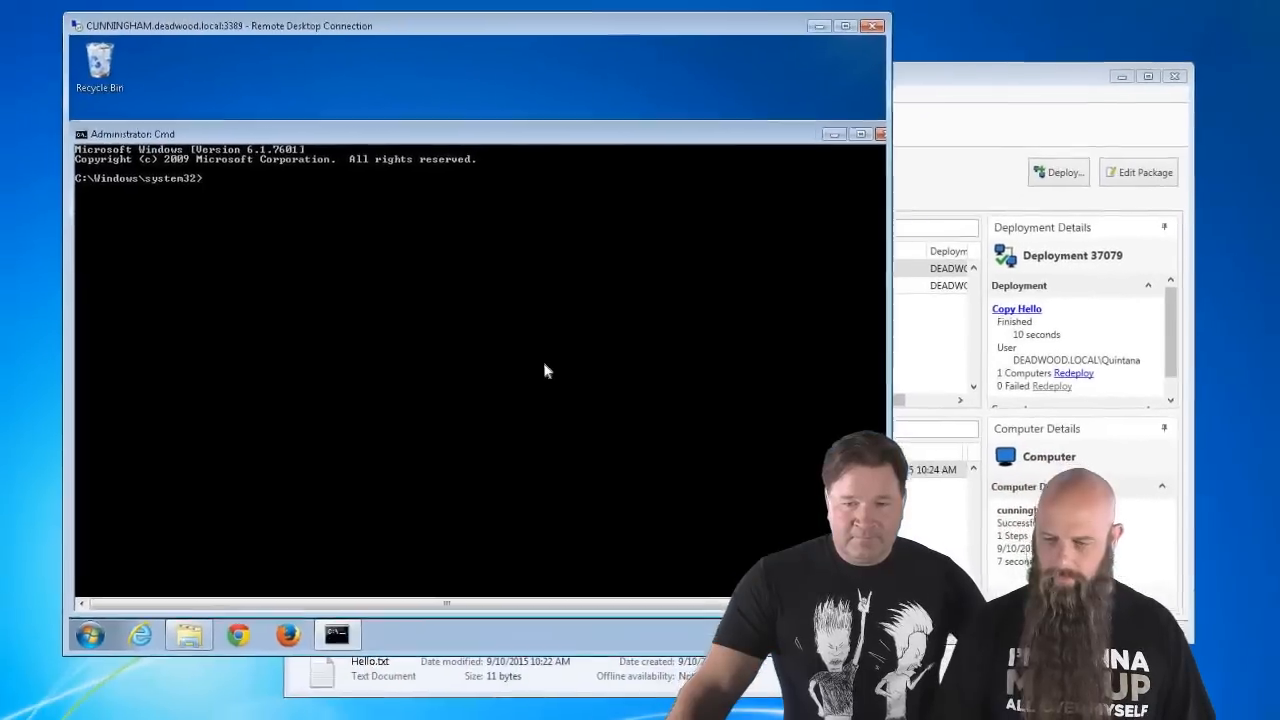
{"action": "type", "text": "echo"}
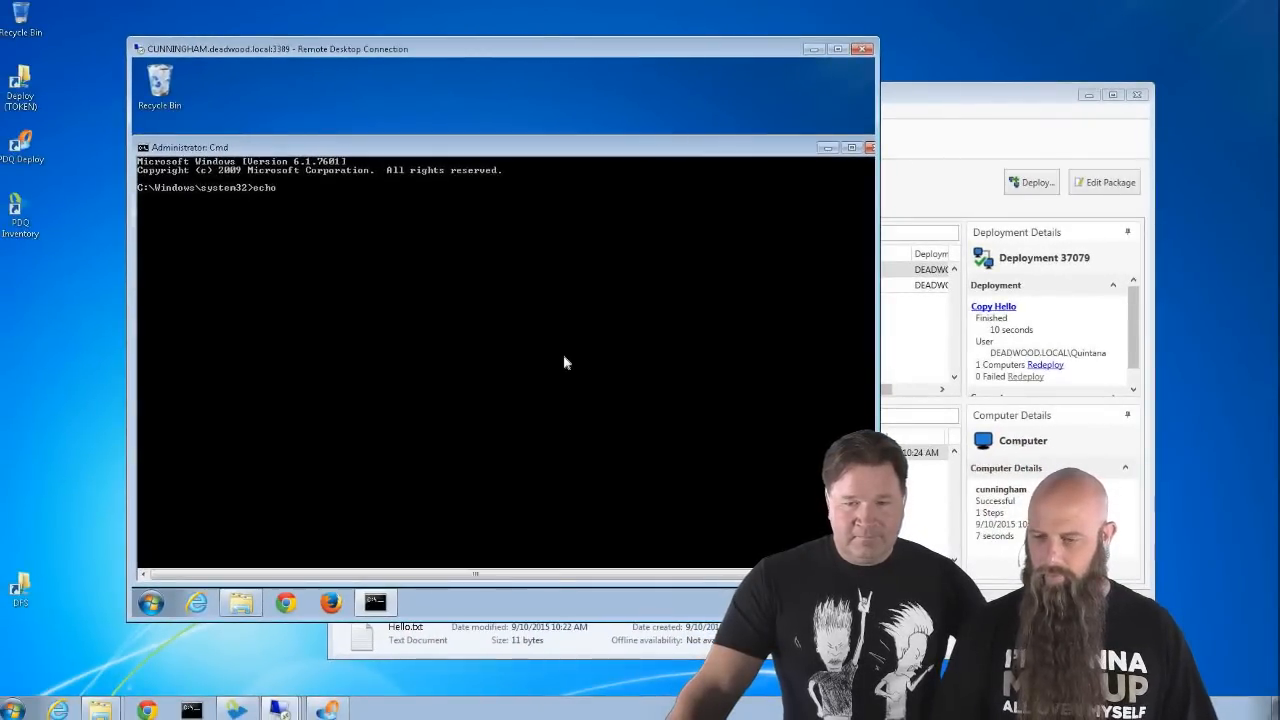
{"action": "type", "text": " xhomepath"}
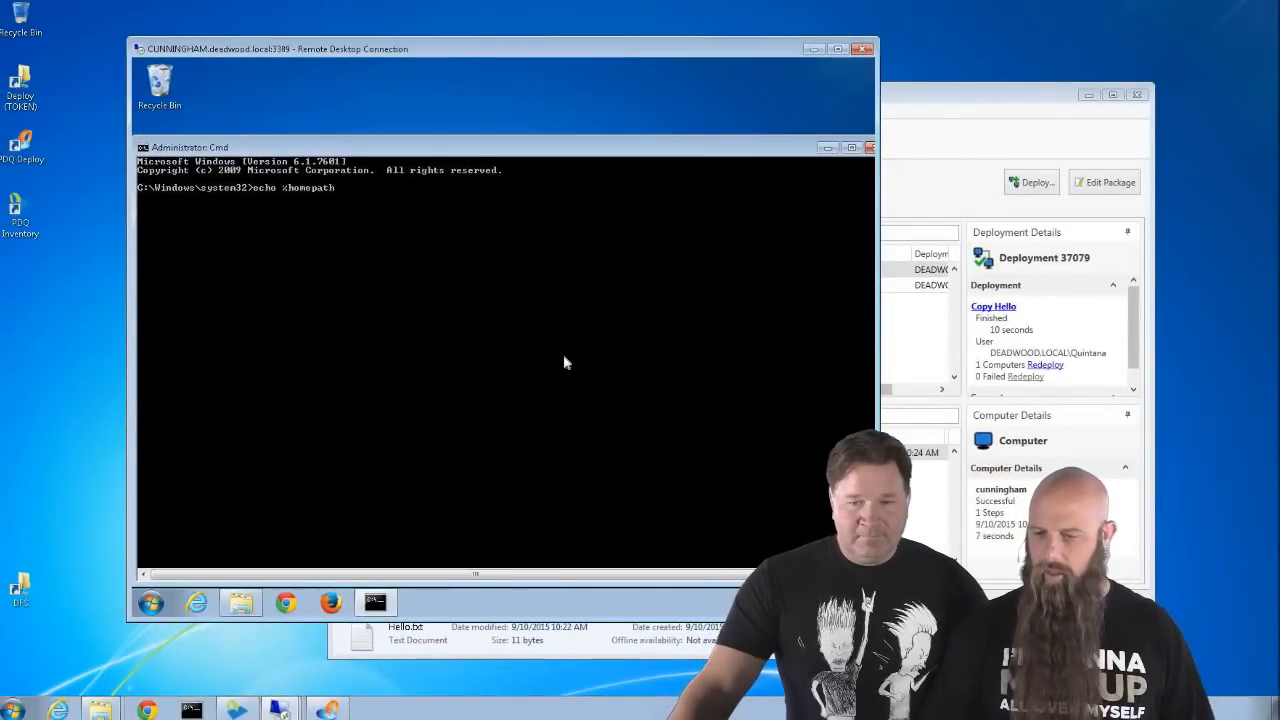
{"action": "type", "text": "%"}
{"action": "key", "text": "Return"}
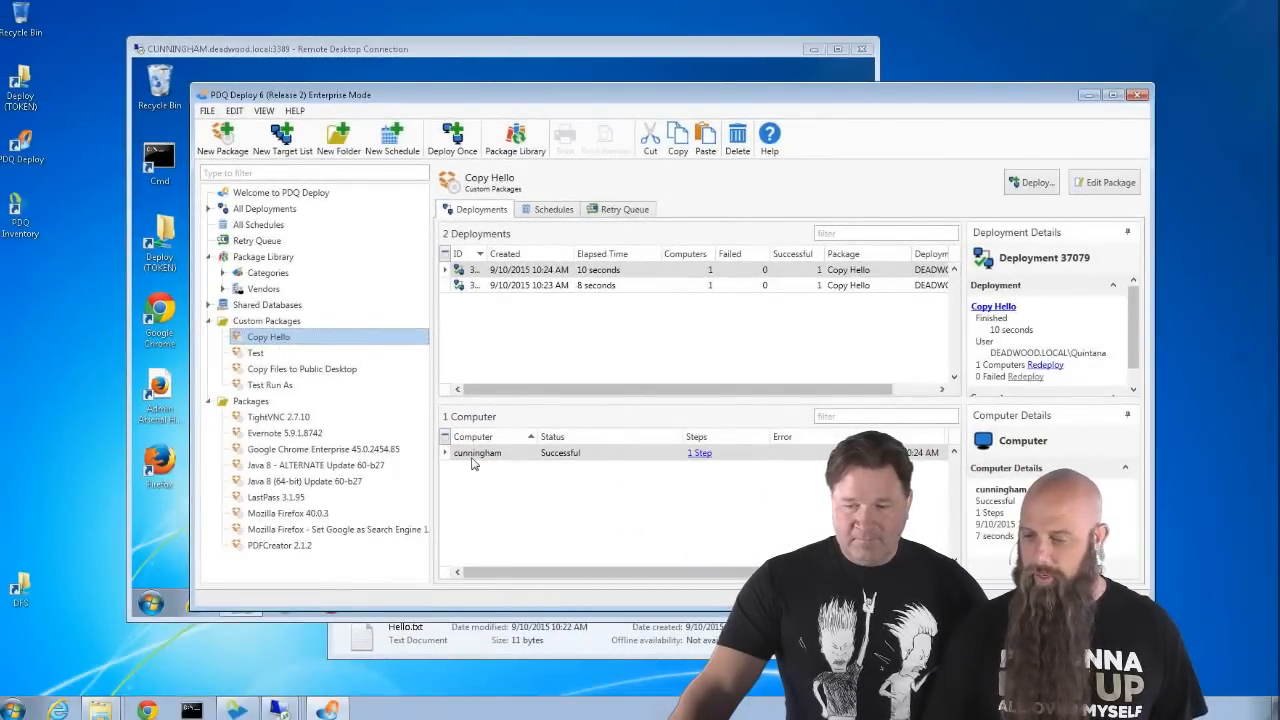
- Redeploy Copy Hello to cunningham and return to the remote desktop session
{"action": "right_click", "coordinate": [471, 459]}
{"action": "left_click", "coordinate": [506, 491]}
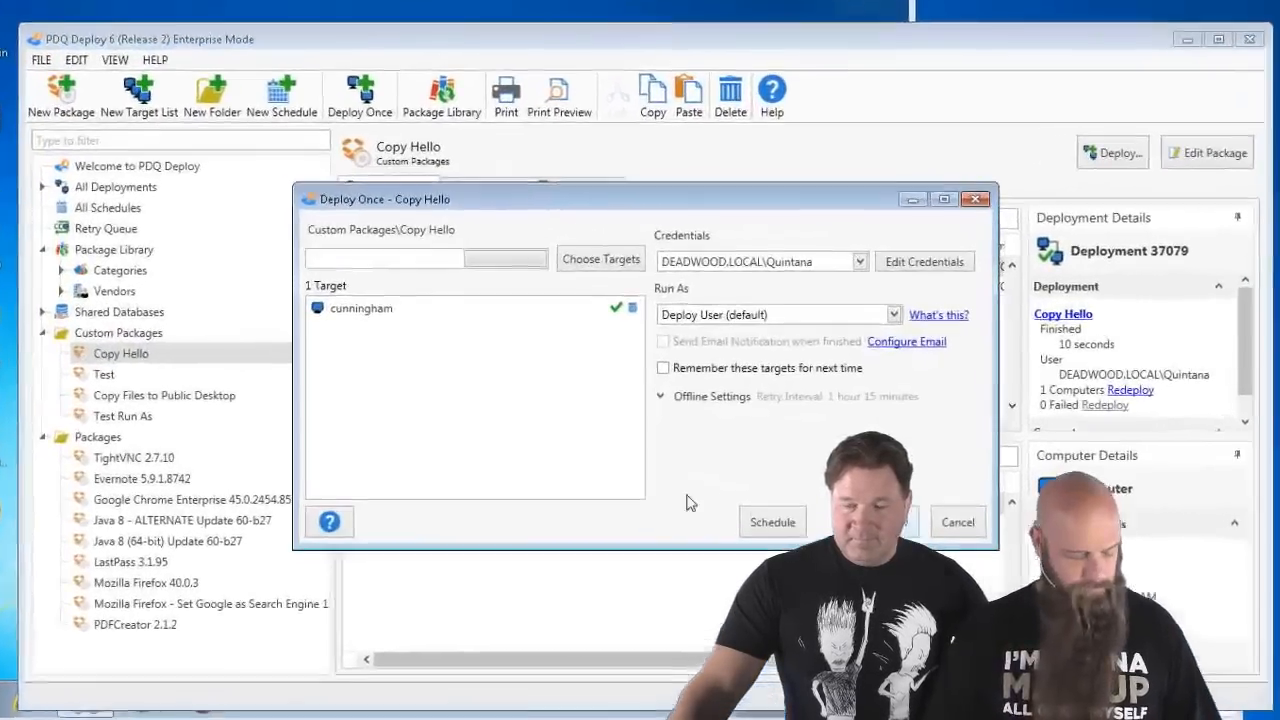
{"action": "left_click", "coordinate": [874, 528]}
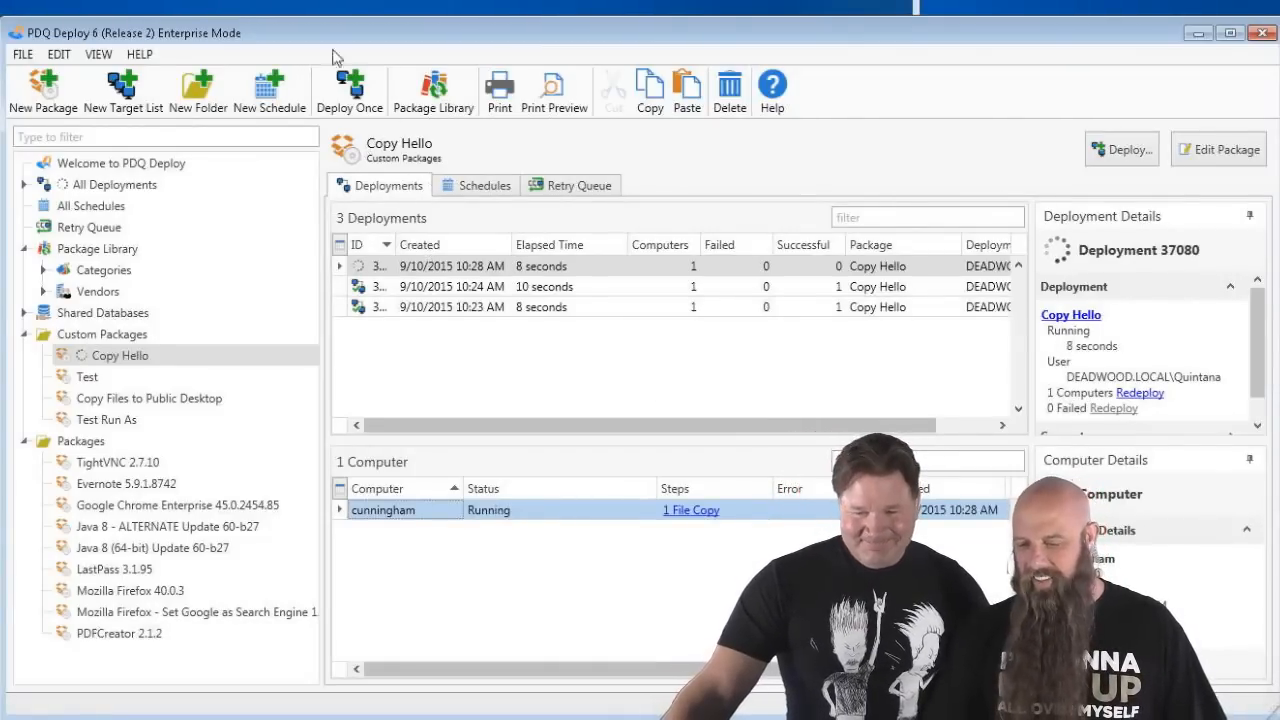
{"action": "left_click", "coordinate": [255, 6]}
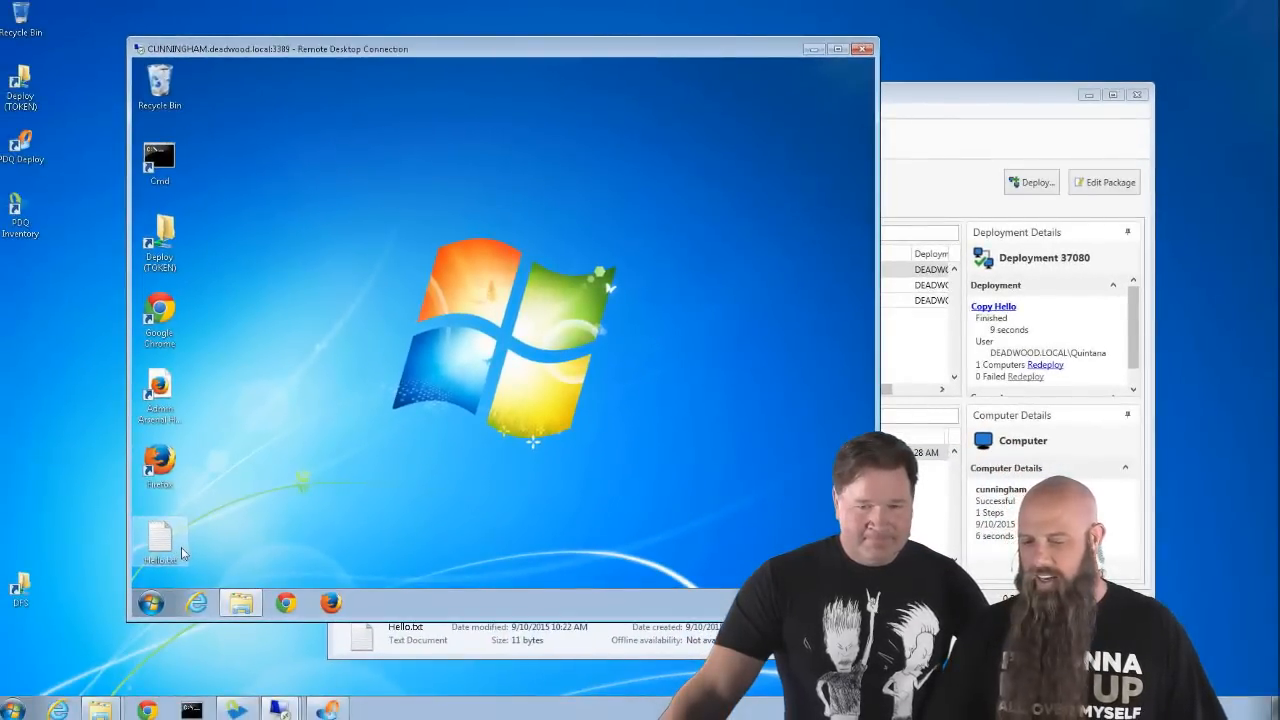
- Run %homepath%\desktop to confirm Hello.txt is on the logged-on user's Desktop
{"action": "left_click", "coordinate": [151, 603]}
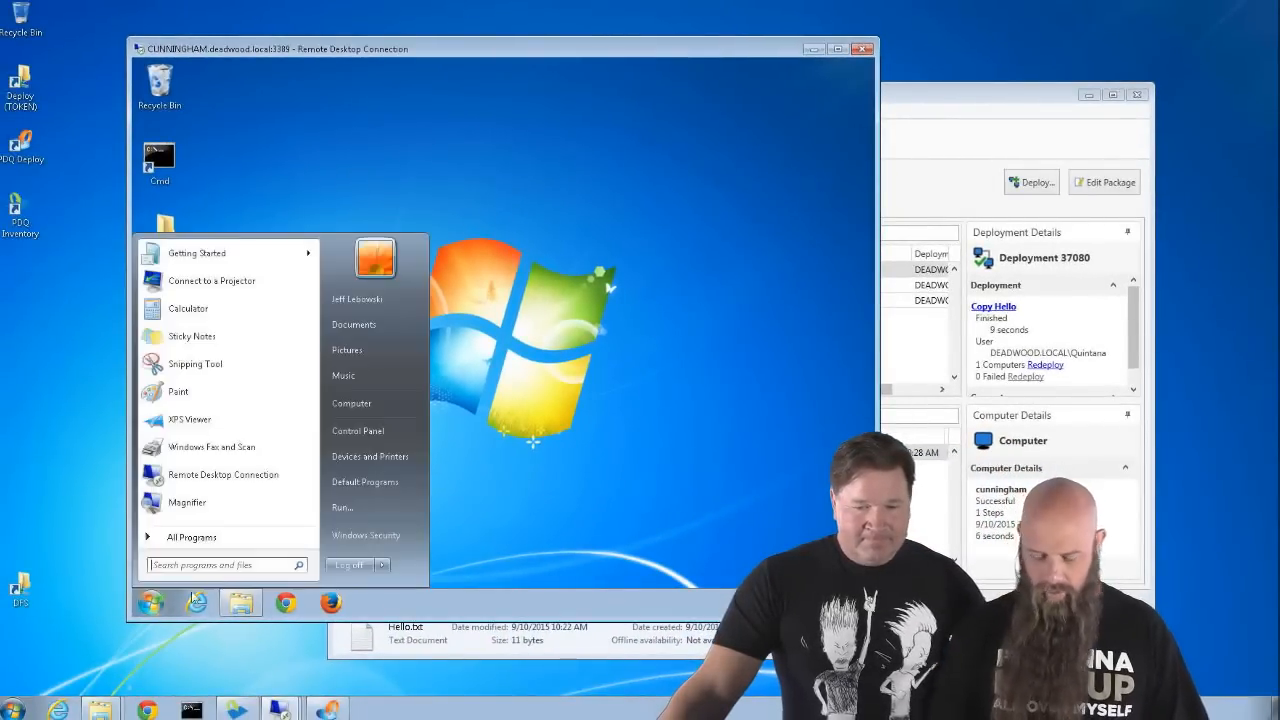
{"action": "left_click", "coordinate": [357, 511]}
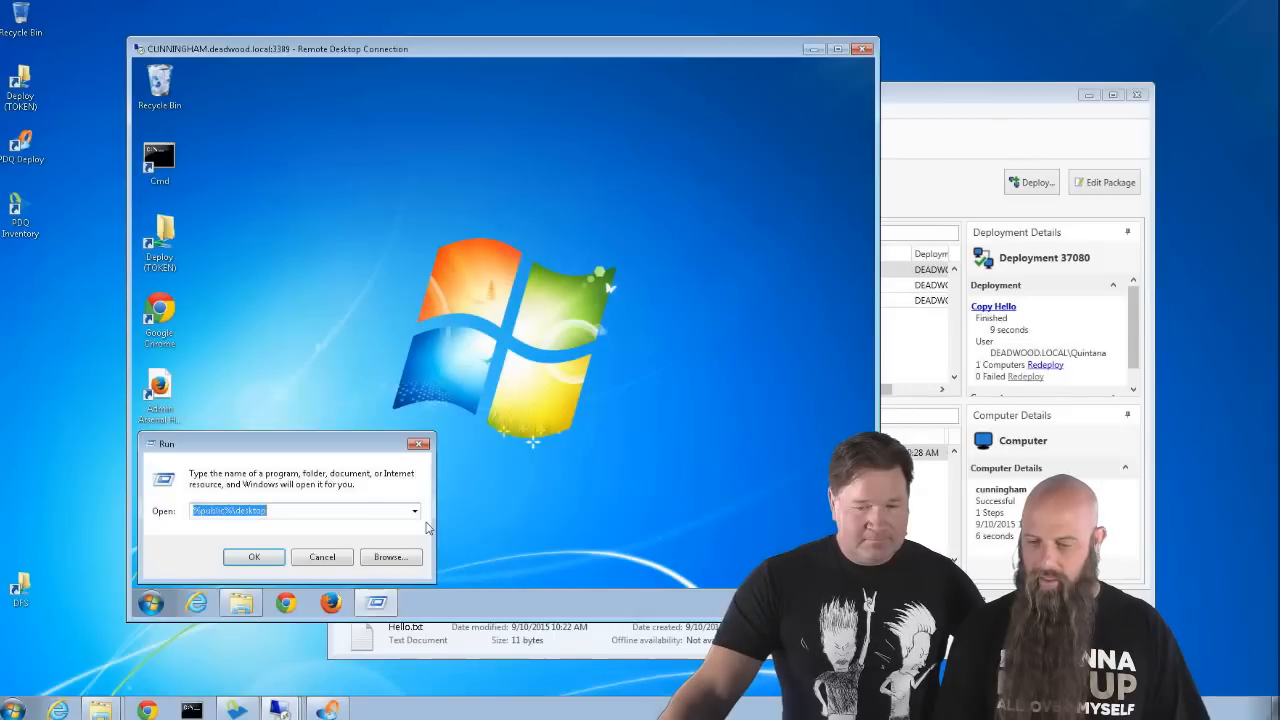
{"action": "type", "text": "%home"}
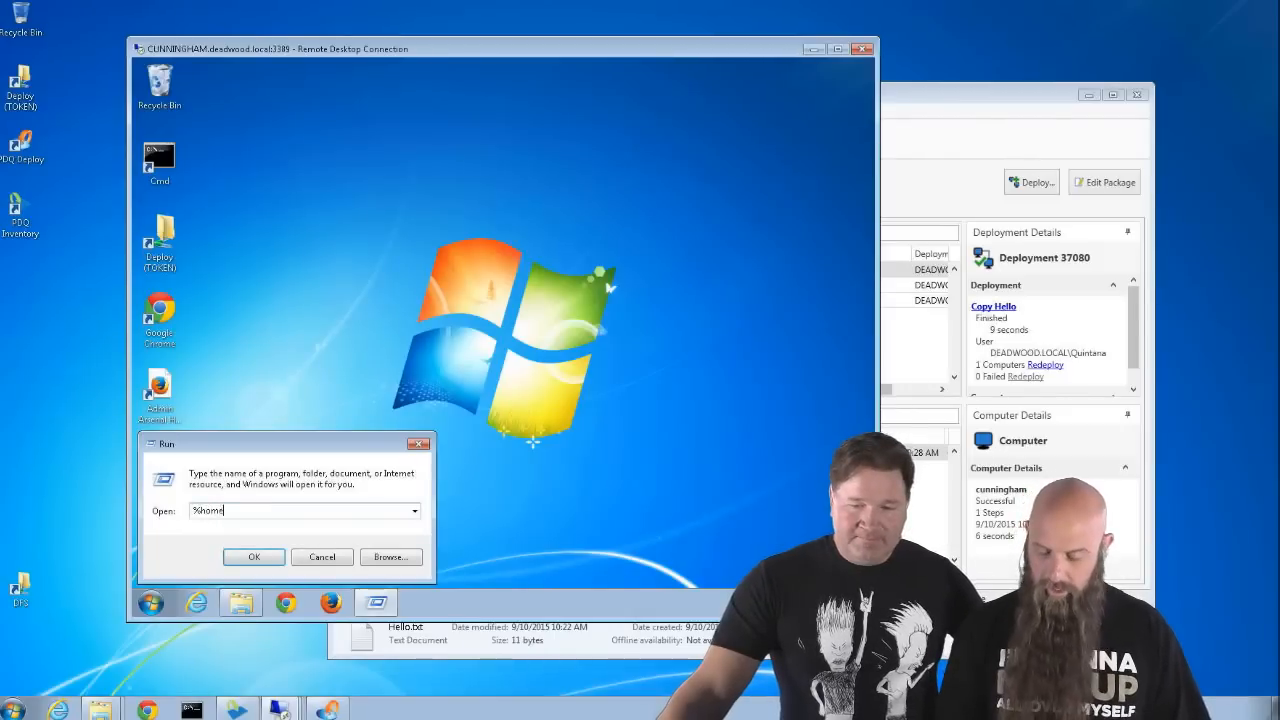
{"action": "type", "text": "path%\\"}
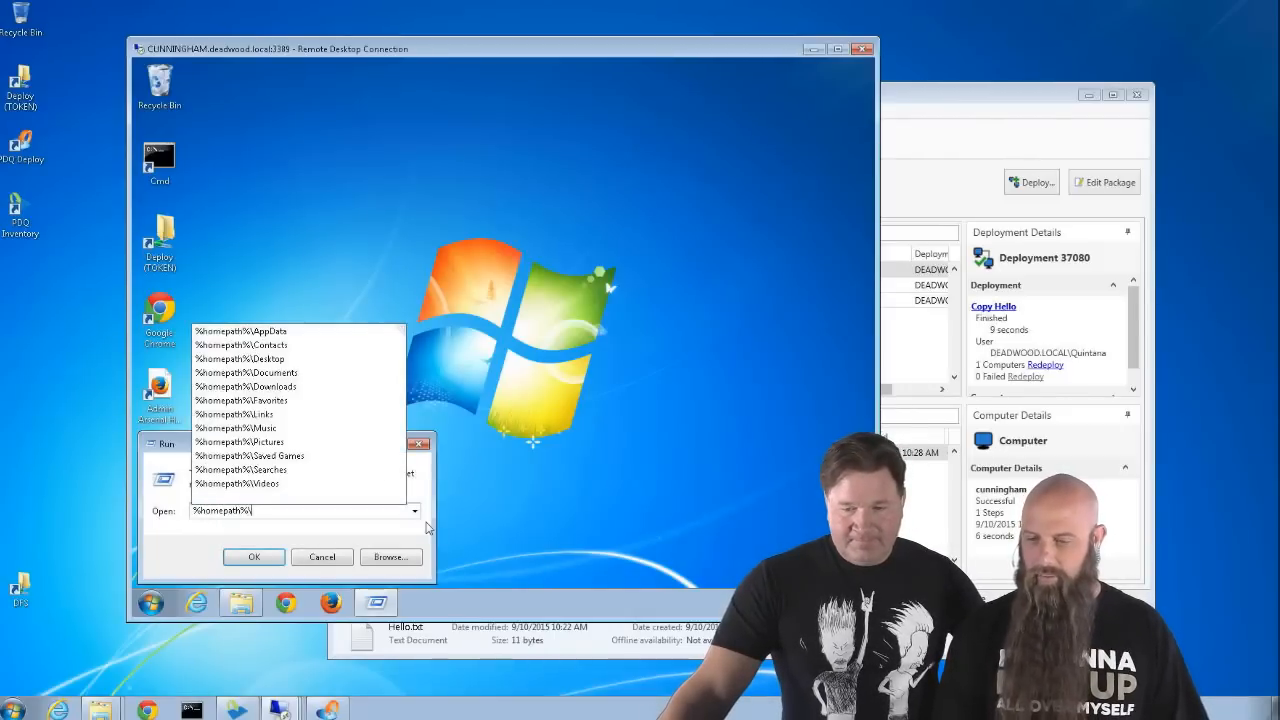
{"action": "type", "text": "desktop"}
{"action": "key", "text": "Return"}
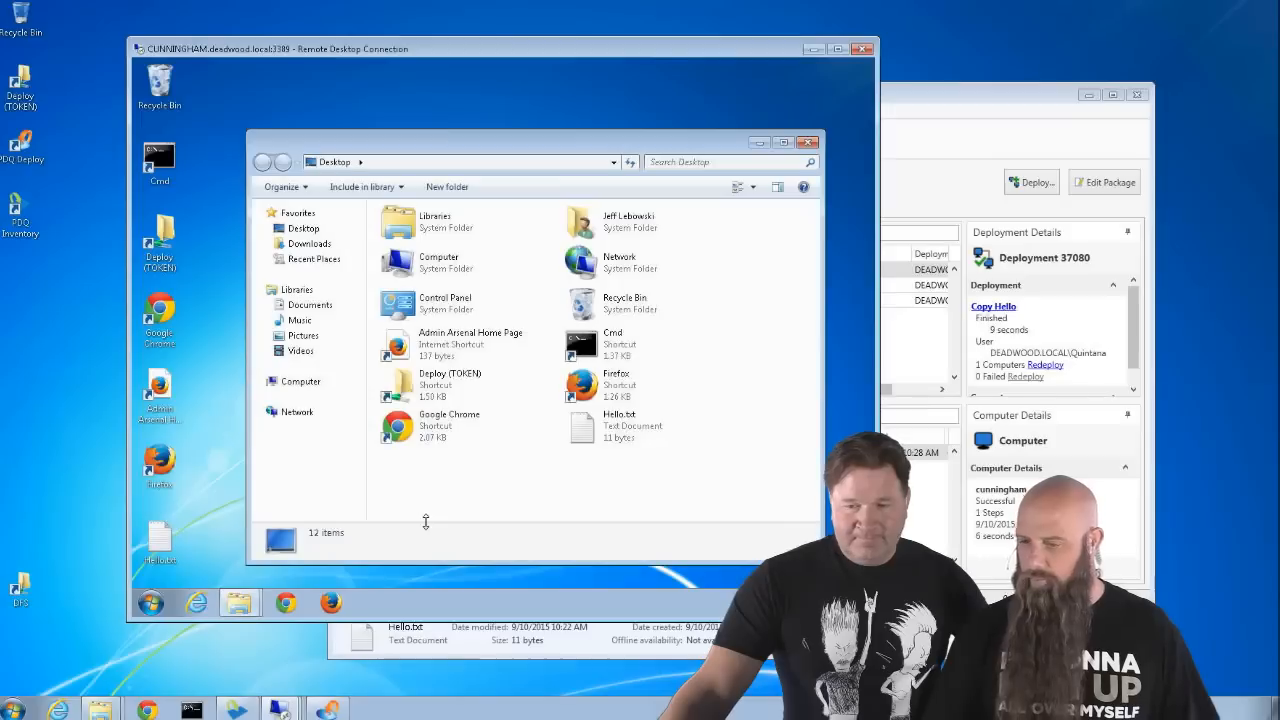
- Check %public%\desktop holds only 5 shortcuts, close Explorer, and log the remote user off
{"action": "left_click", "coordinate": [387, 164]}
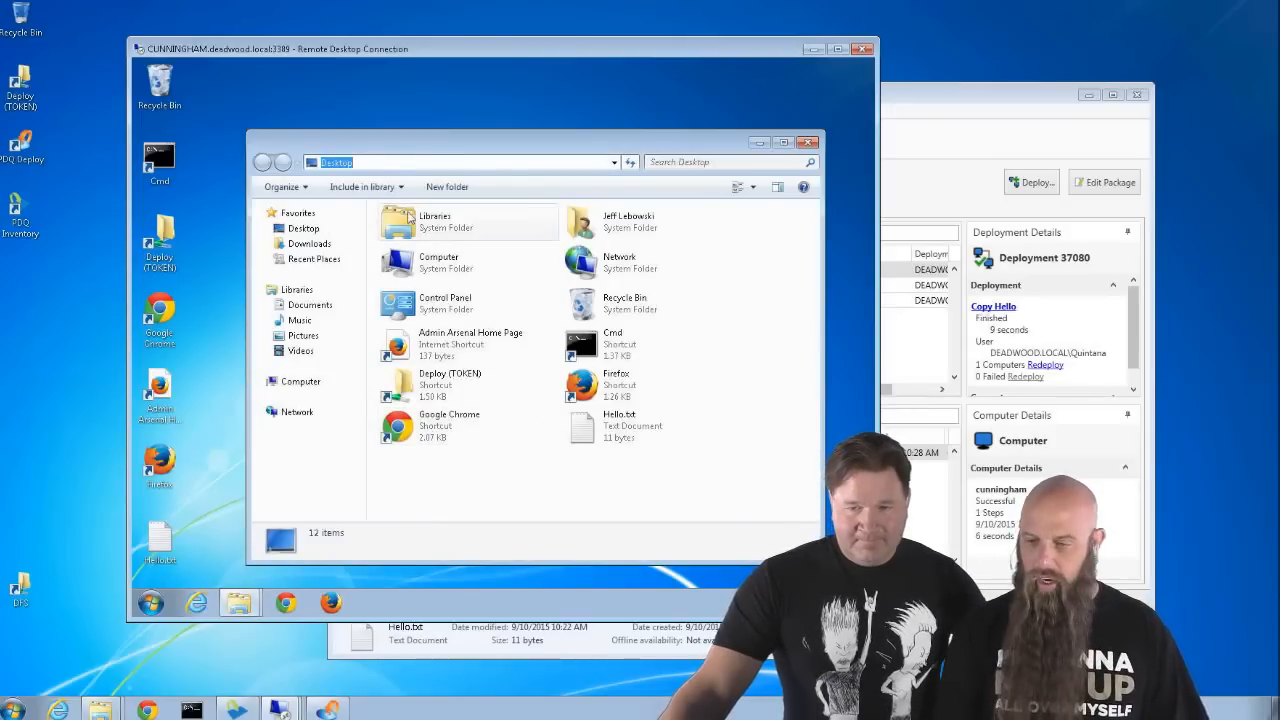
{"action": "type", "text": "%publi"}
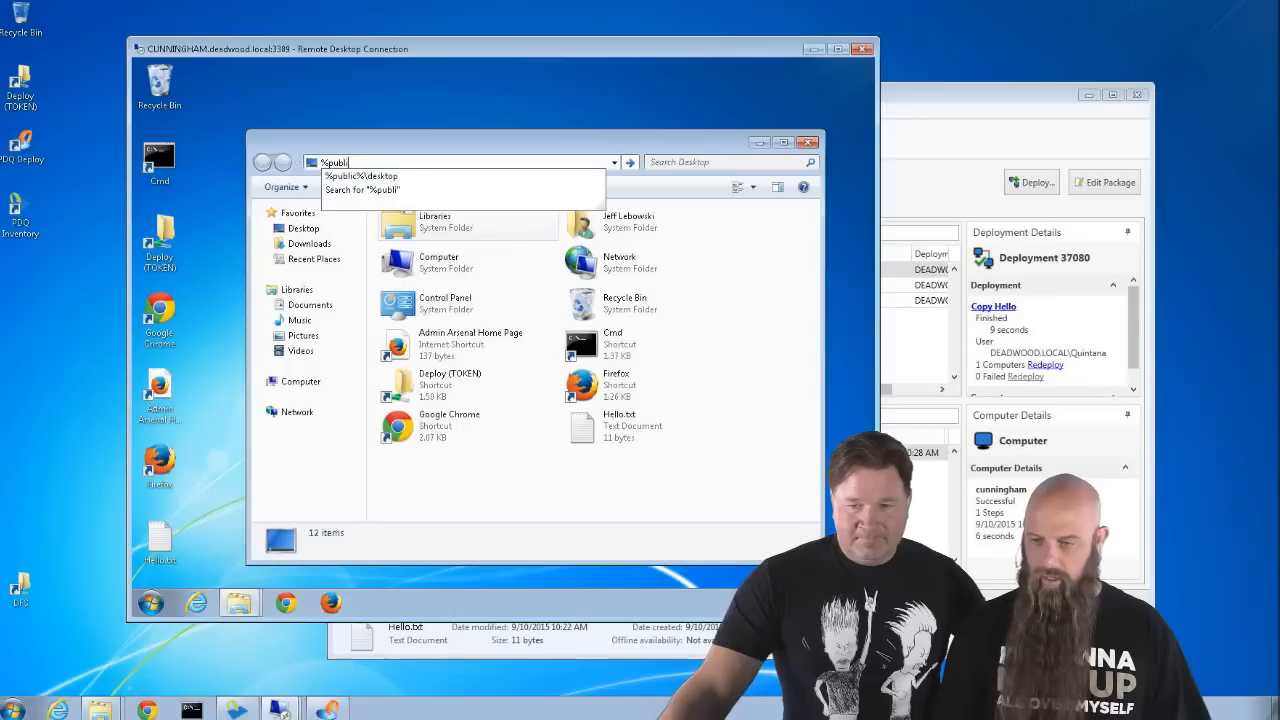
{"action": "type", "text": "c%\\desktop"}
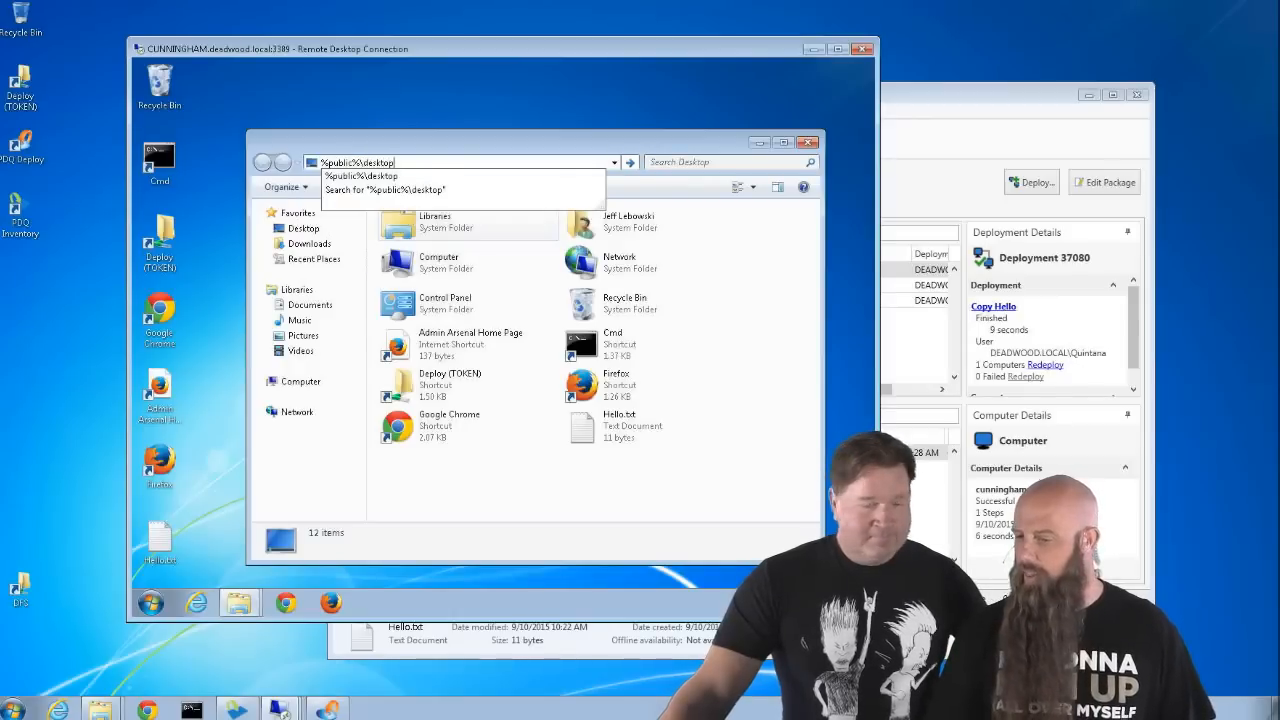
{"action": "key", "text": "Return"}
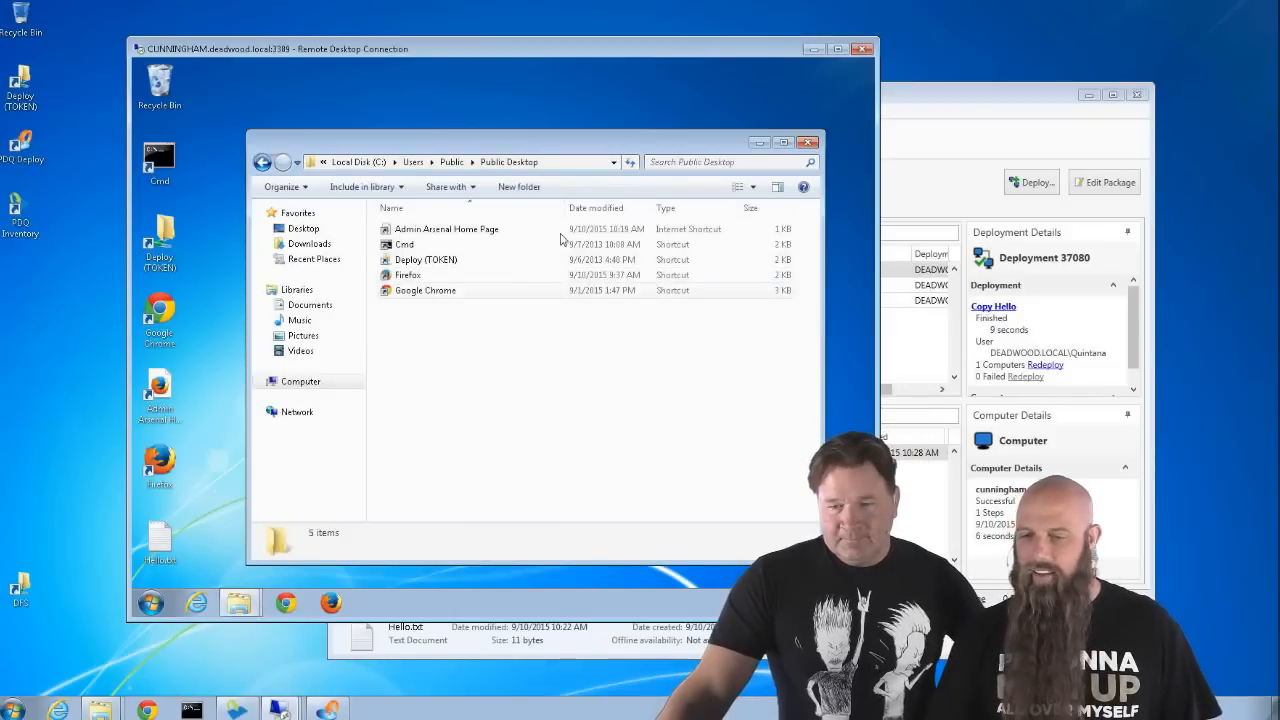
{"action": "left_click", "coordinate": [808, 142]}
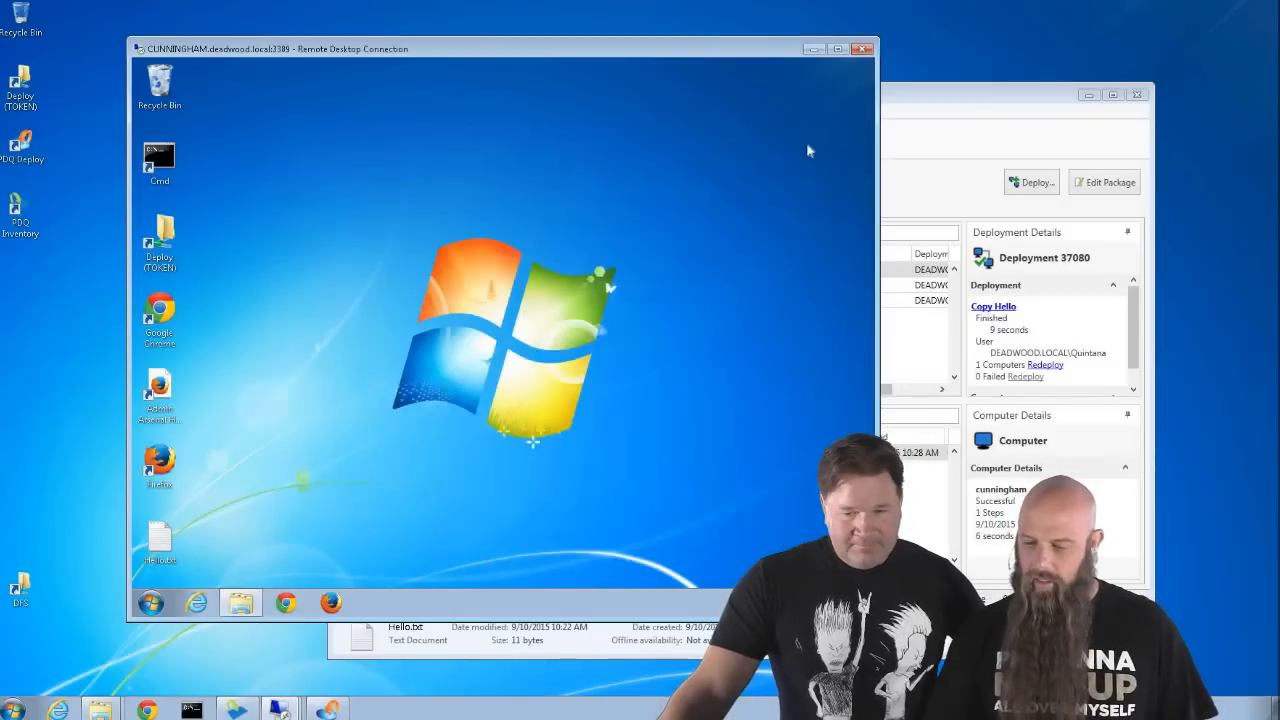
{"action": "left_click", "coordinate": [150, 602]}
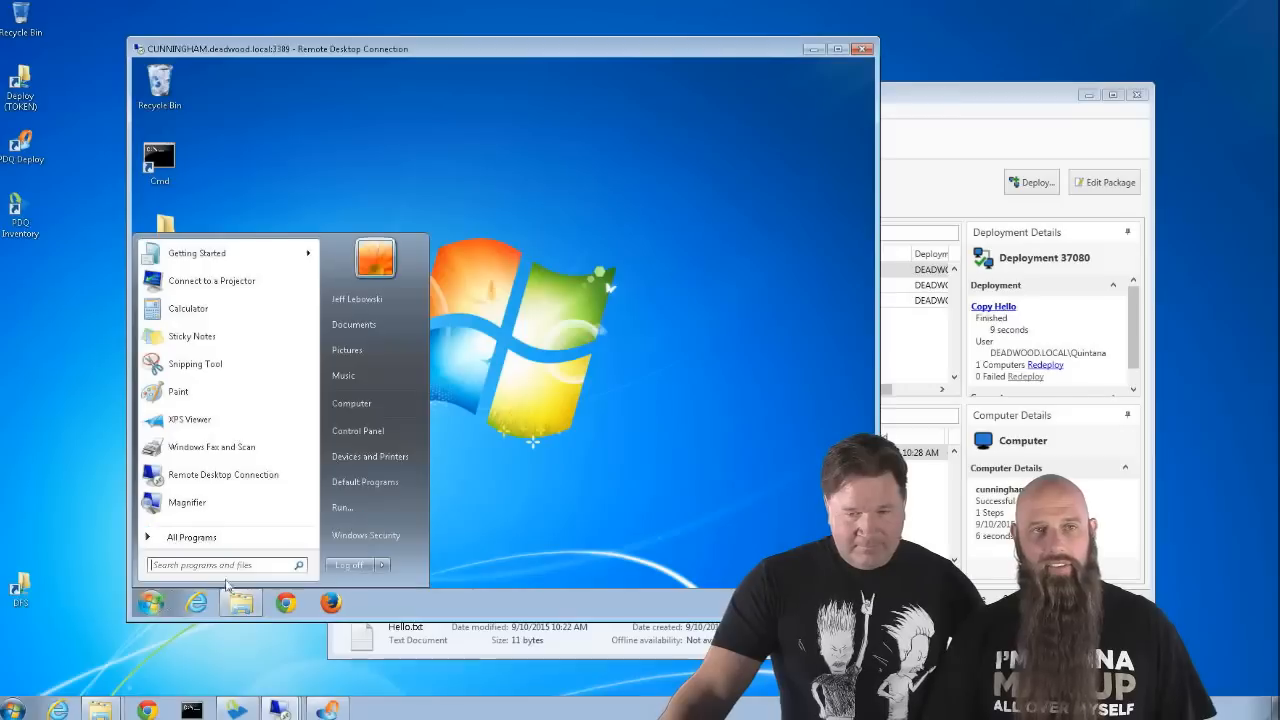
{"action": "left_click", "coordinate": [361, 566]}
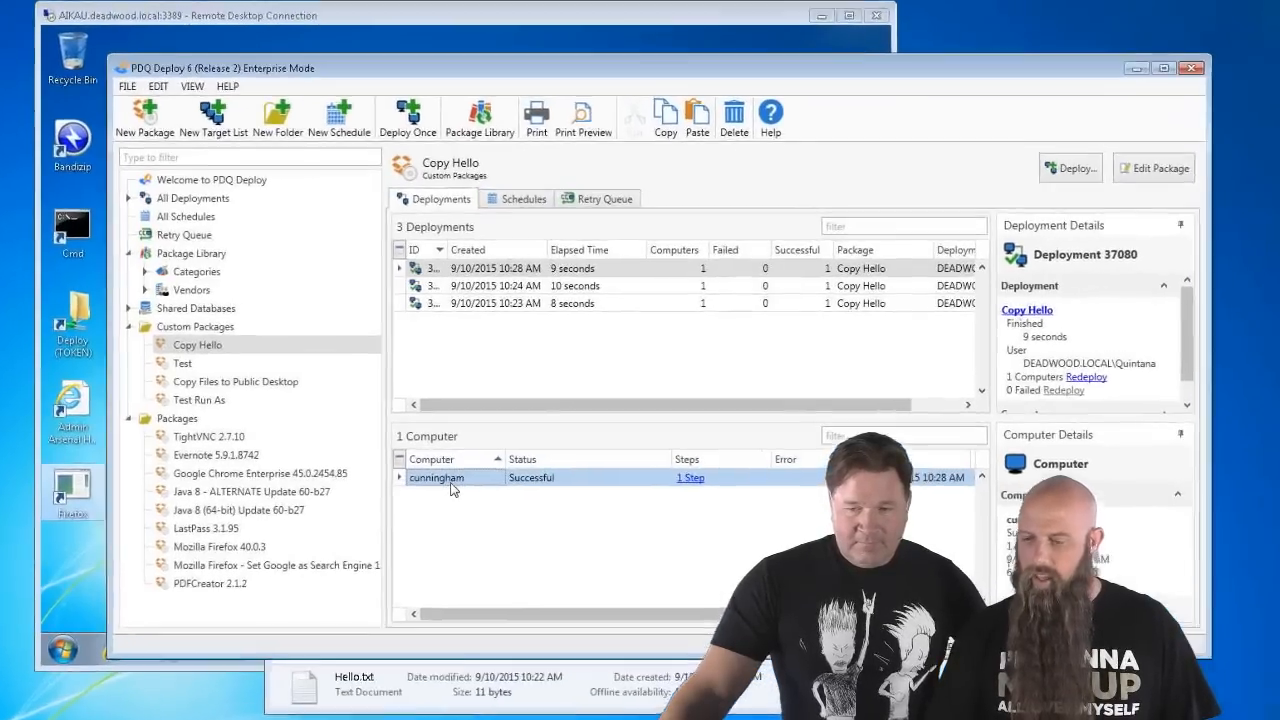
- Redeploy Copy Hello to cunningham now and widen the Error column to read the failure
{"action": "right_click", "coordinate": [490, 458]}
{"action": "left_click", "coordinate": [511, 494]}
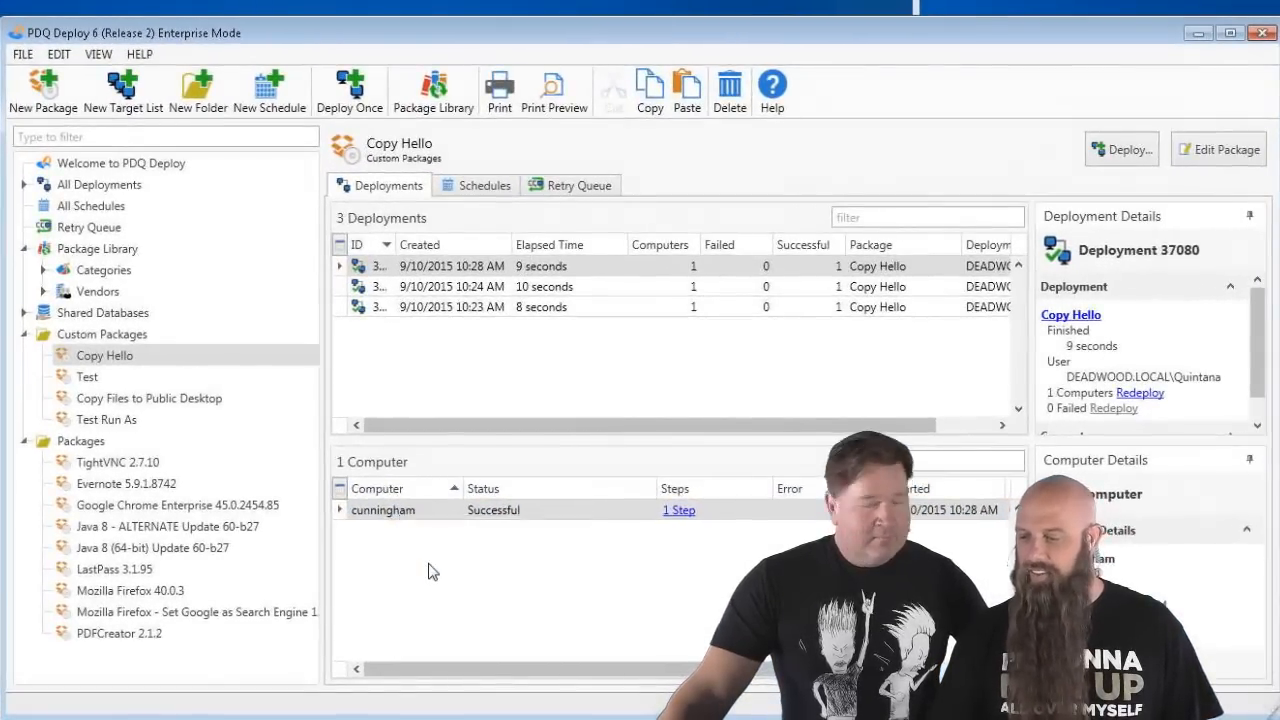
{"action": "left_click", "coordinate": [883, 530]}
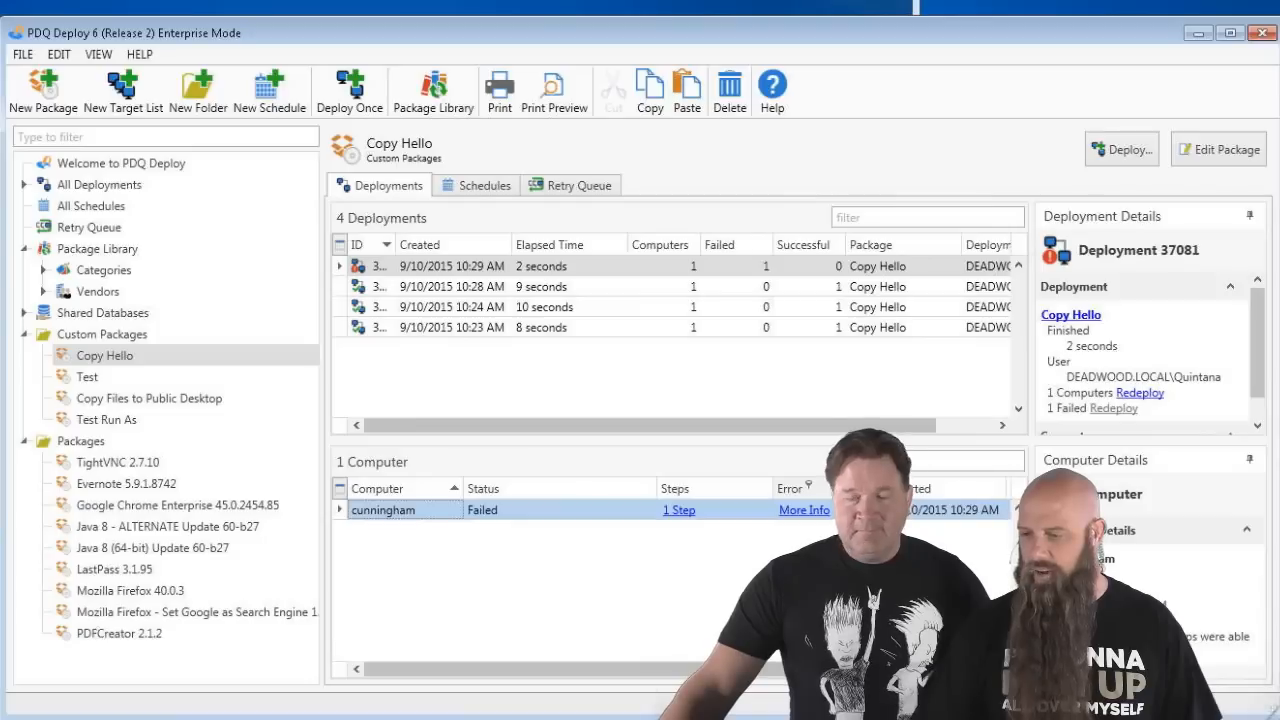
{"action": "left_click_drag", "start_coordinate": [893, 488], "coordinate": [963, 485]}
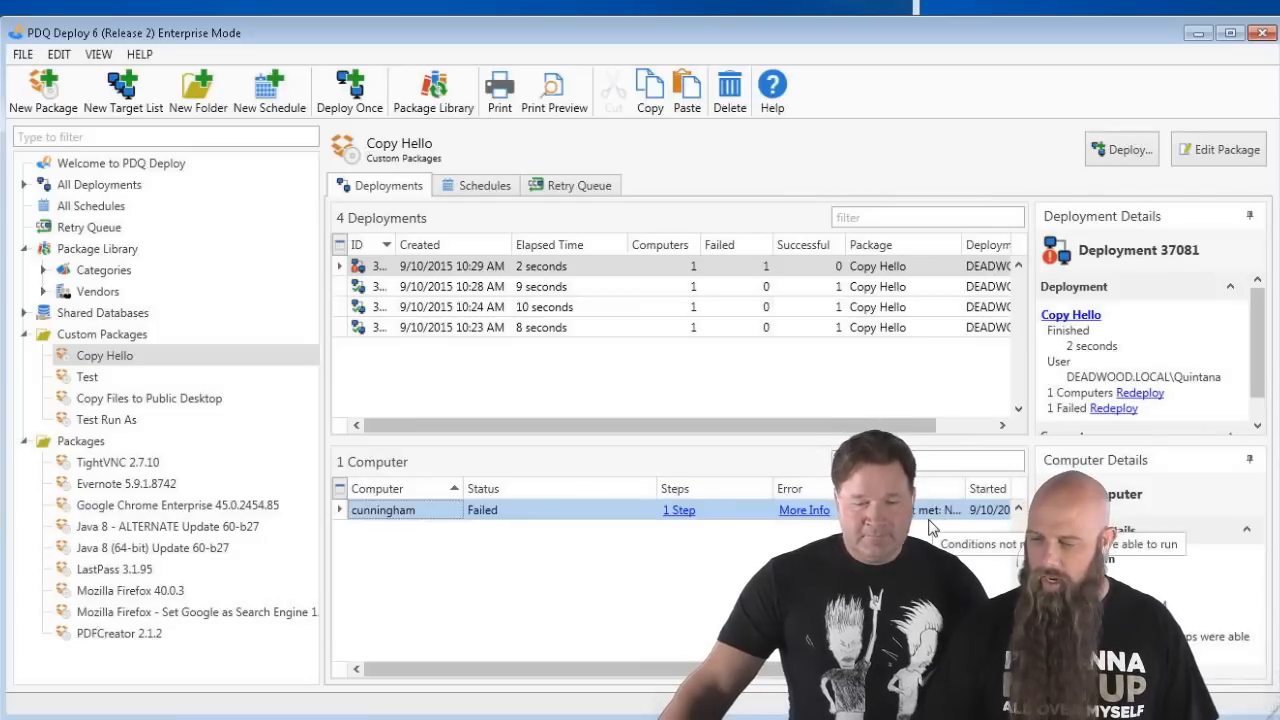
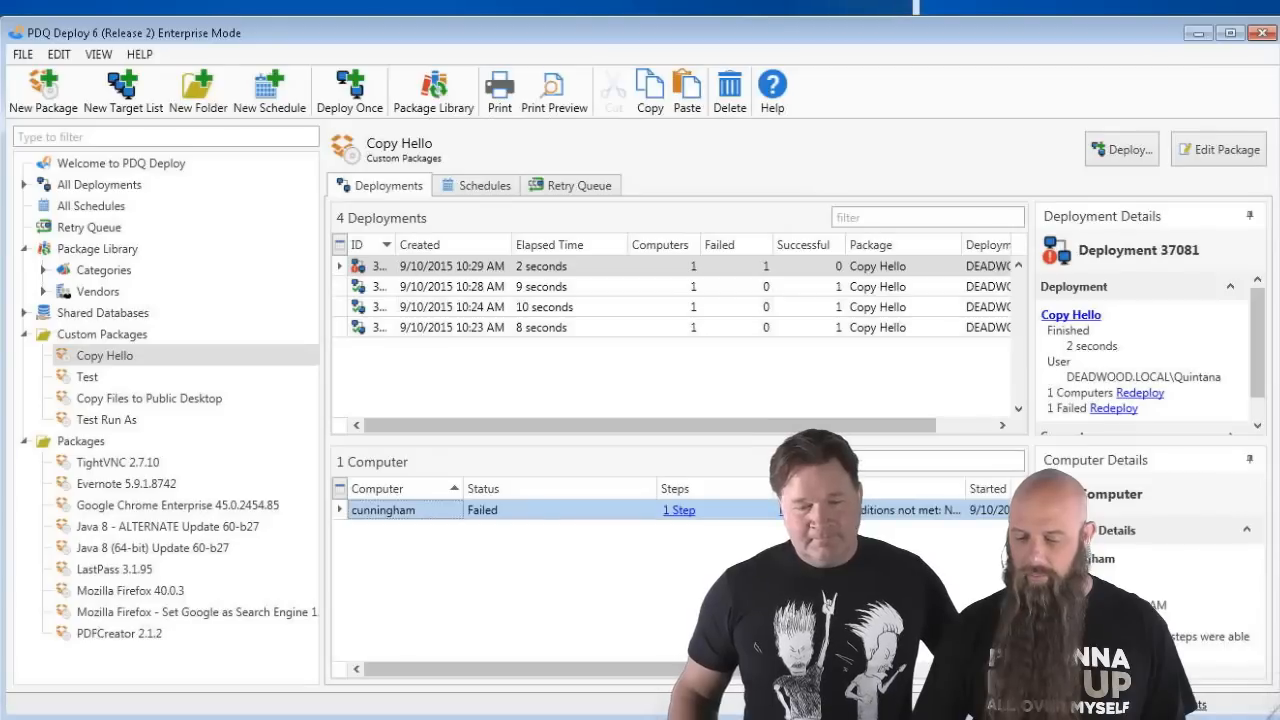
- Open the Windows Start menu to launch a command
{"action": "key", "text": "super"}
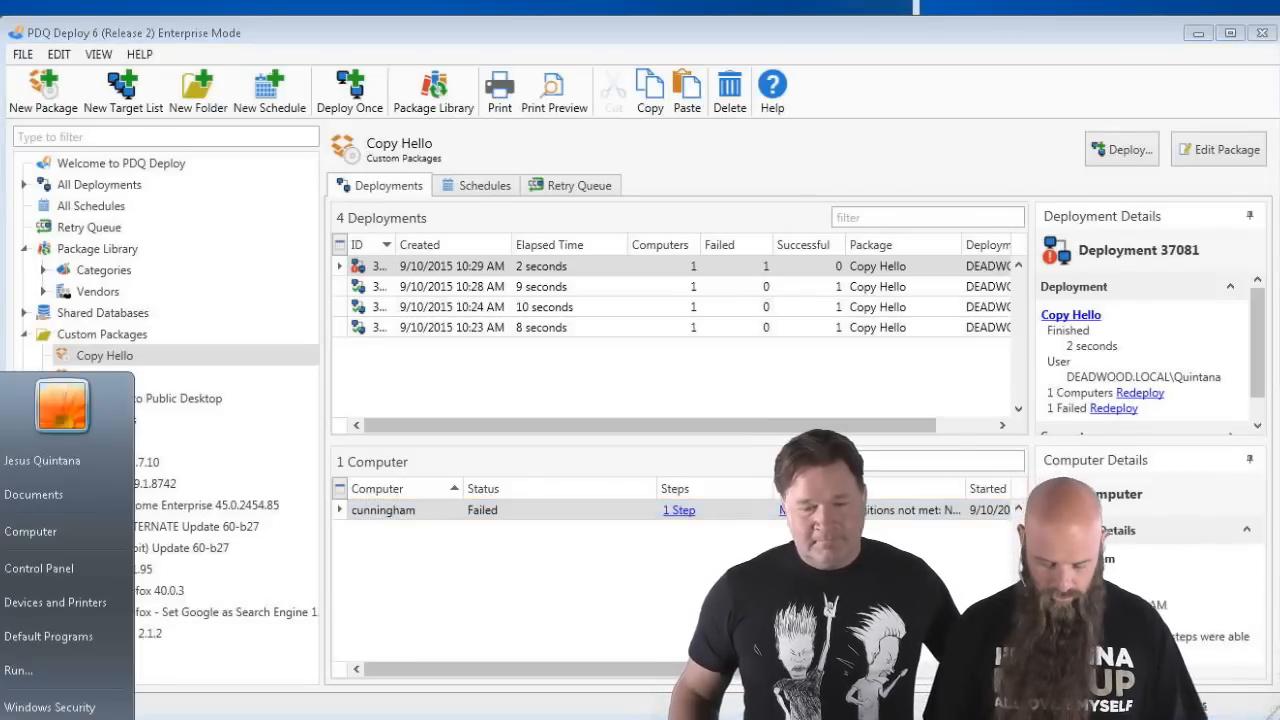
- Open %systemroot%\system32 from Run and locate shutdown.exe
{"action": "left_click", "coordinate": [30, 671]}
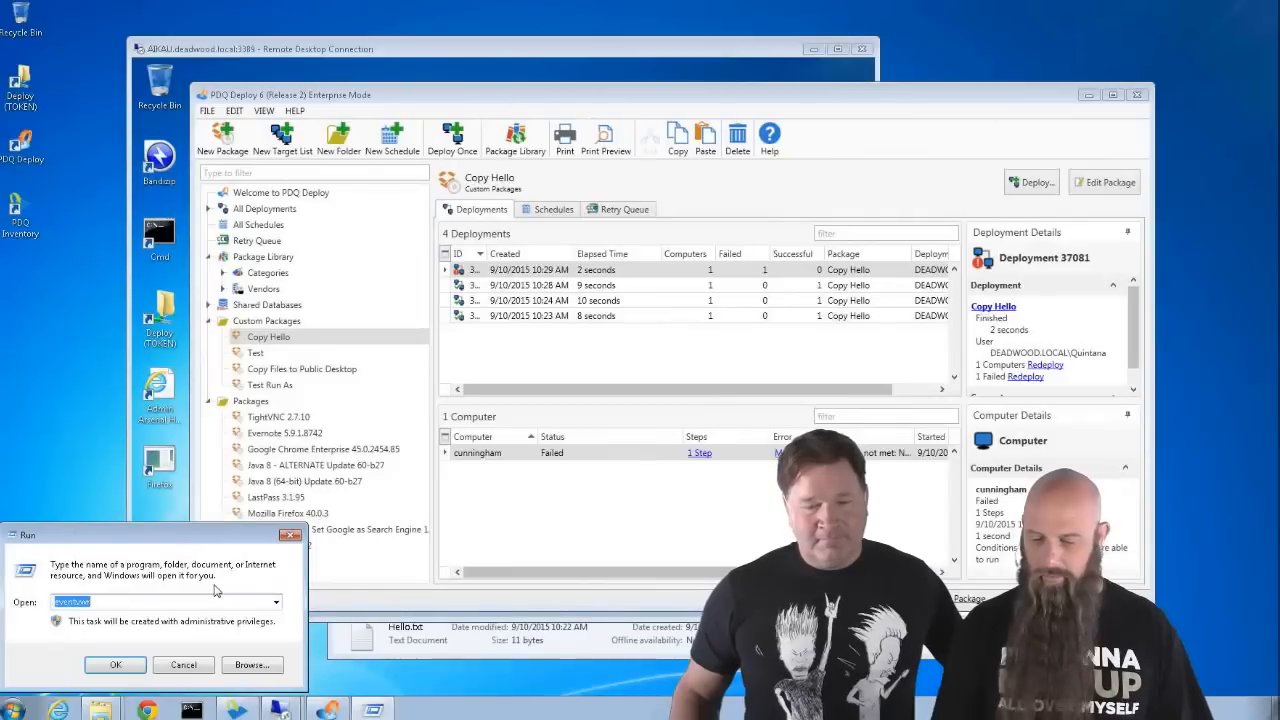
{"action": "type", "text": "%system"}
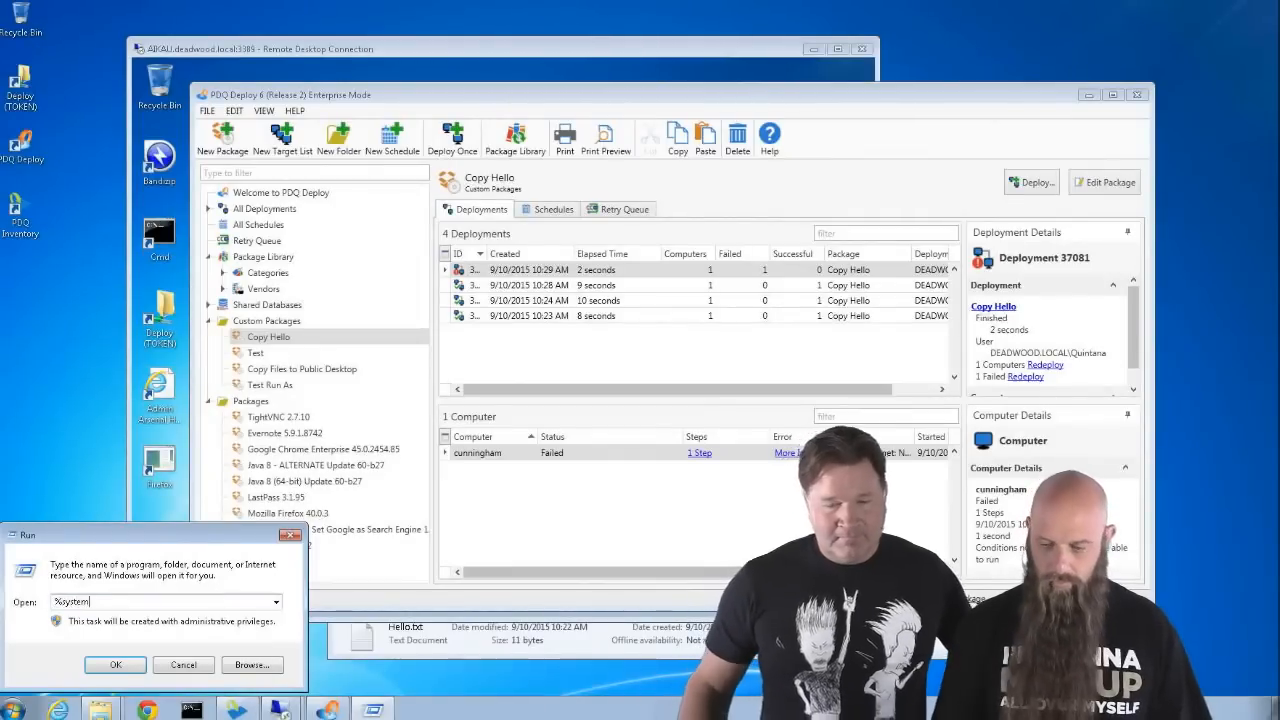
{"action": "type", "text": "root%\\s"}
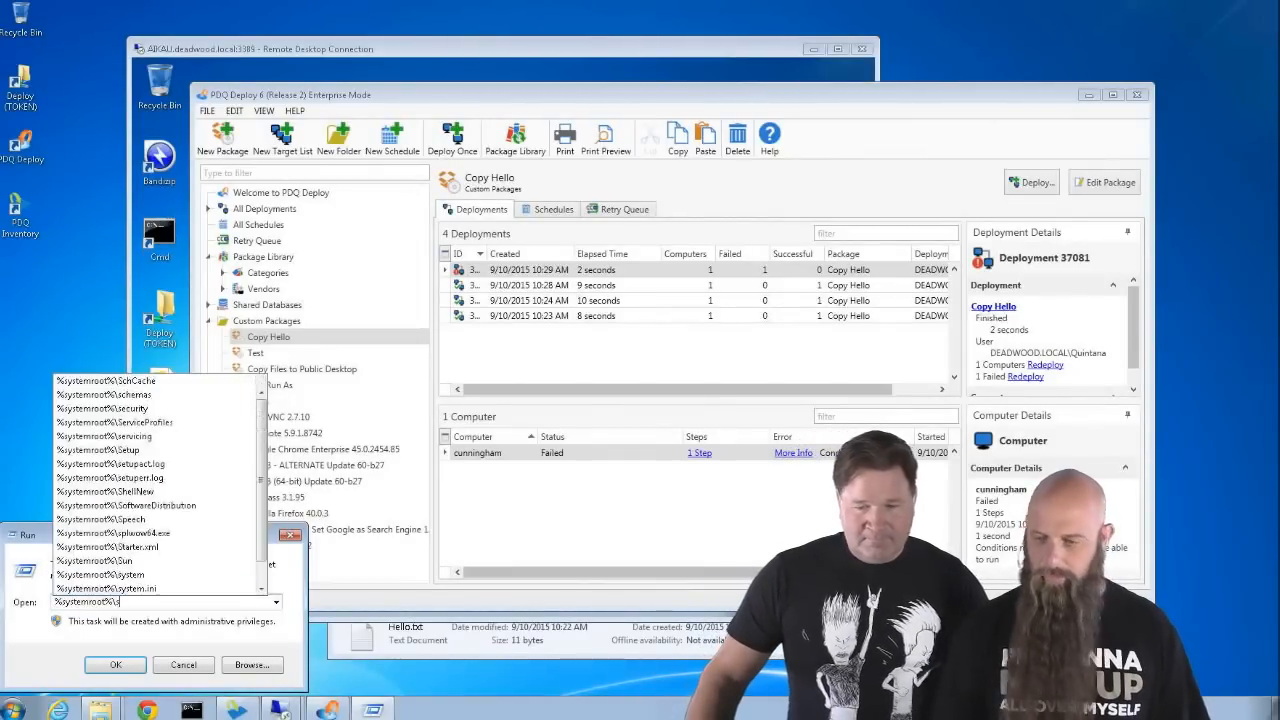
{"action": "type", "text": "ystem32"}
{"action": "key", "text": "Return"}
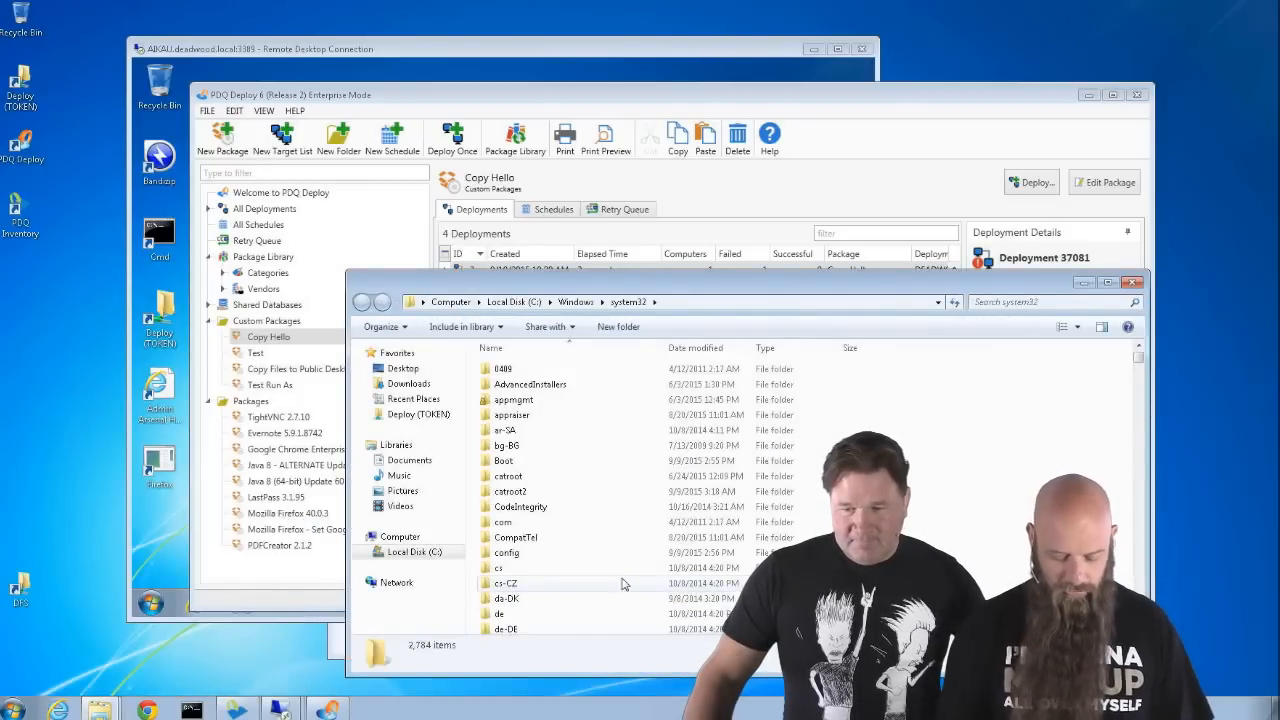
{"action": "left_click", "coordinate": [496, 494]}
{"action": "type", "text": "shutdown"}
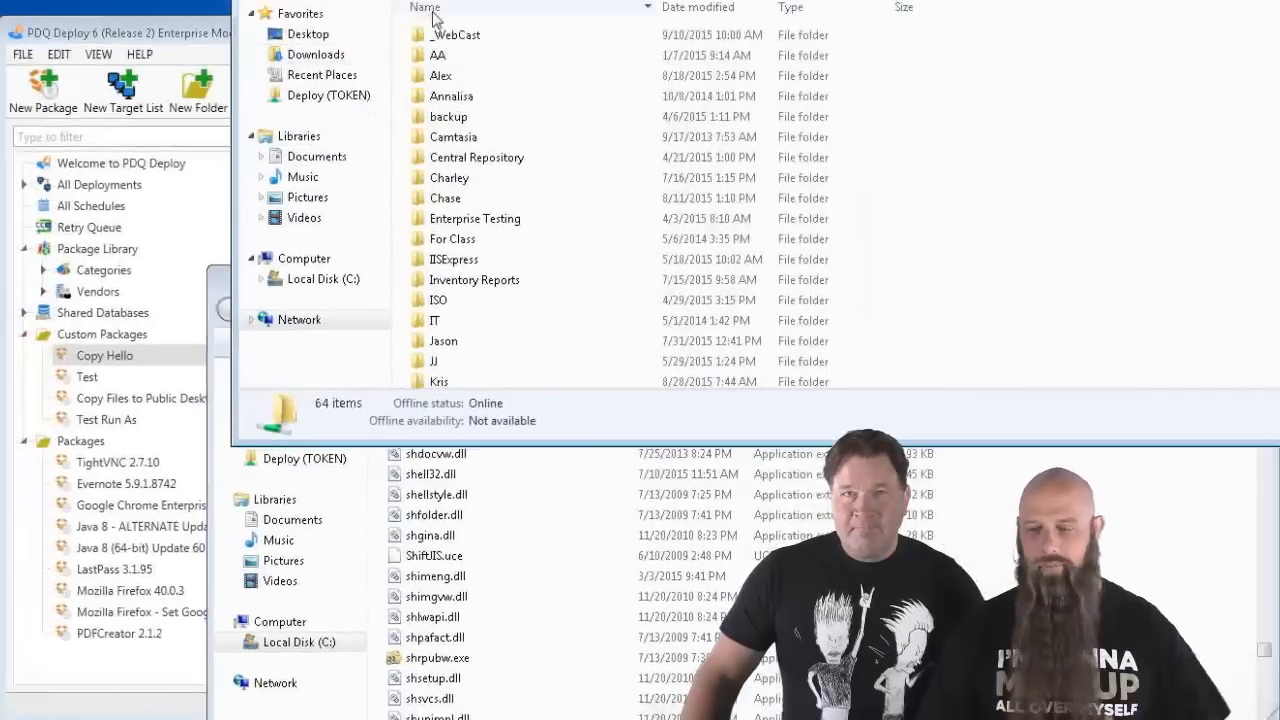
- Create a shutdown.exe shortcut in the share's _WebCast\Public Desktop folder
{"action": "double_click", "coordinate": [440, 37]}
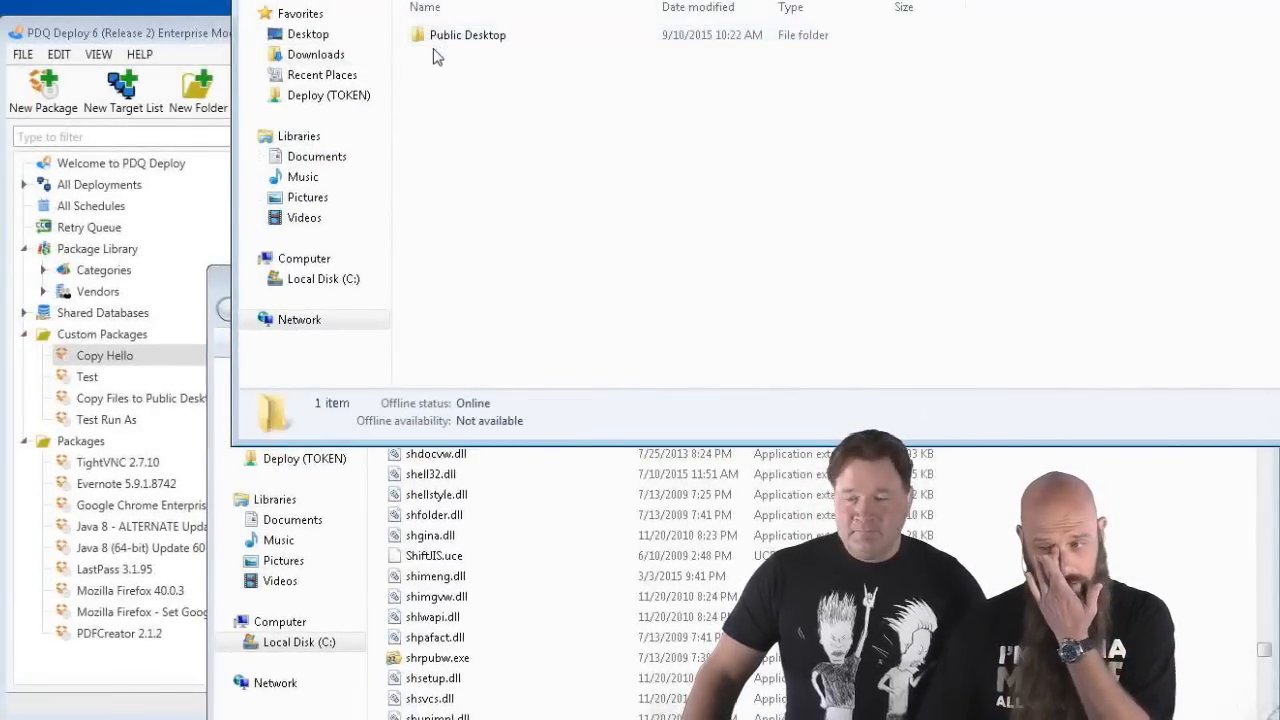
{"action": "double_click", "coordinate": [436, 46]}
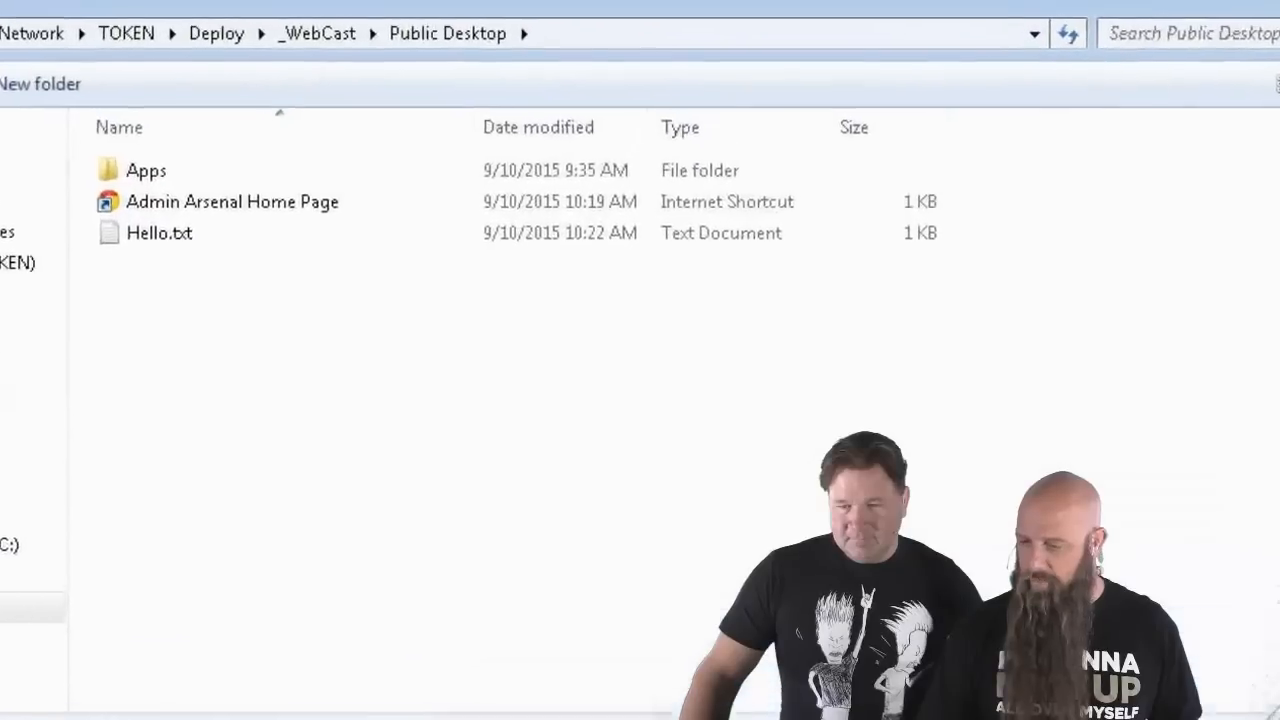
{"action": "left_click_drag", "start_coordinate": [185, 719], "coordinate": [231, 637]}
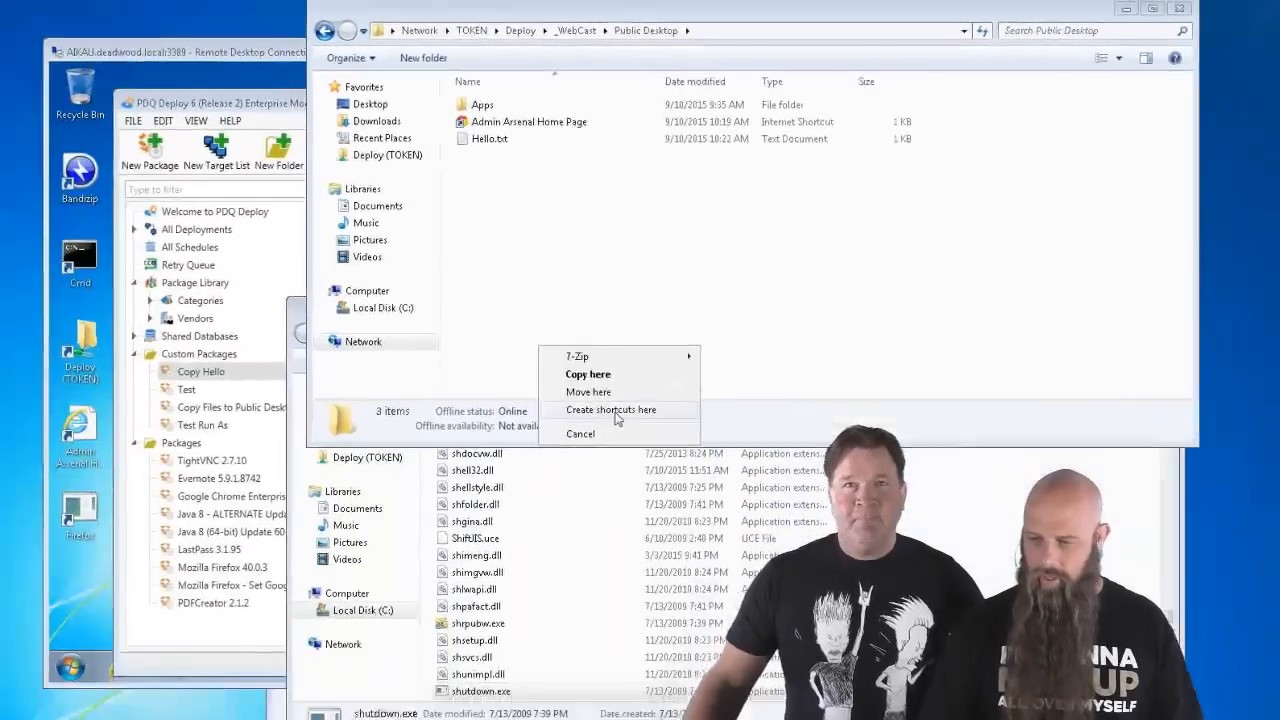
{"action": "left_click", "coordinate": [614, 412]}
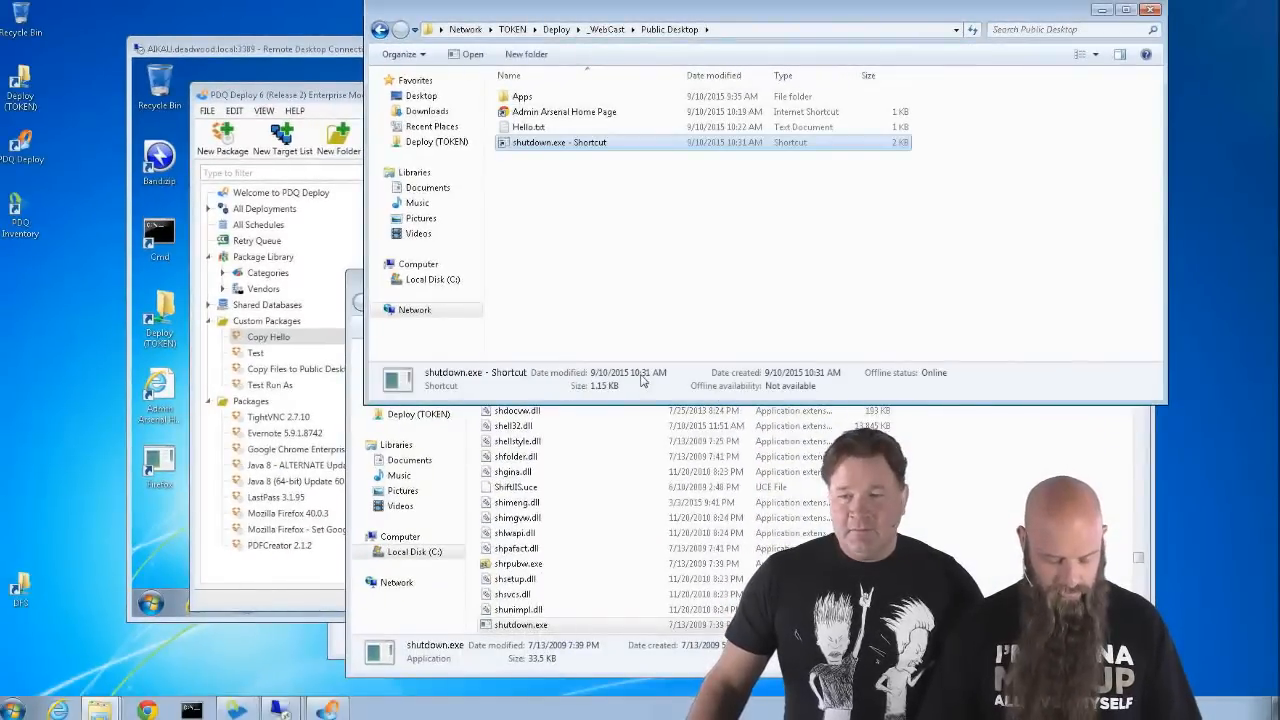
- Rename the shortcut to Logoff and open its Properties at the Target field
{"action": "left_click", "coordinate": [538, 143]}
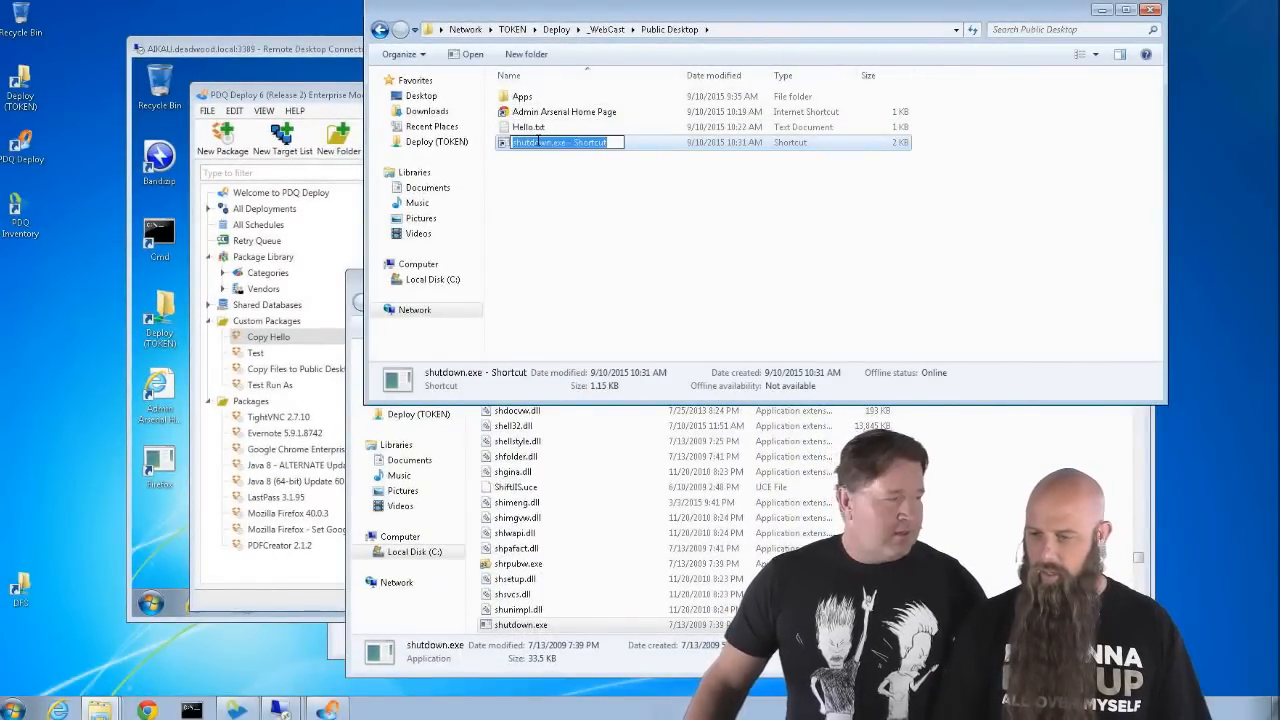
{"action": "type", "text": "Shu"}
{"action": "key", "text": "BackSpace"}
{"action": "key", "text": "BackSpace"}
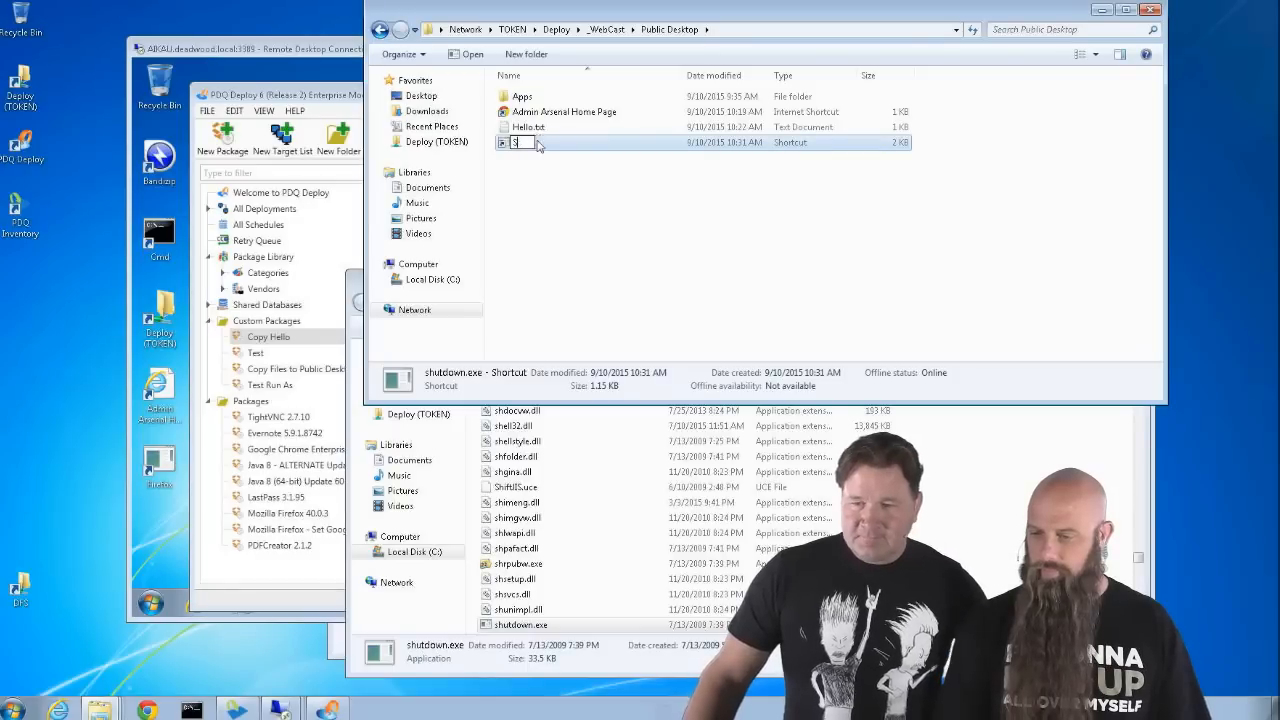
{"action": "type", "text": "Logoff"}
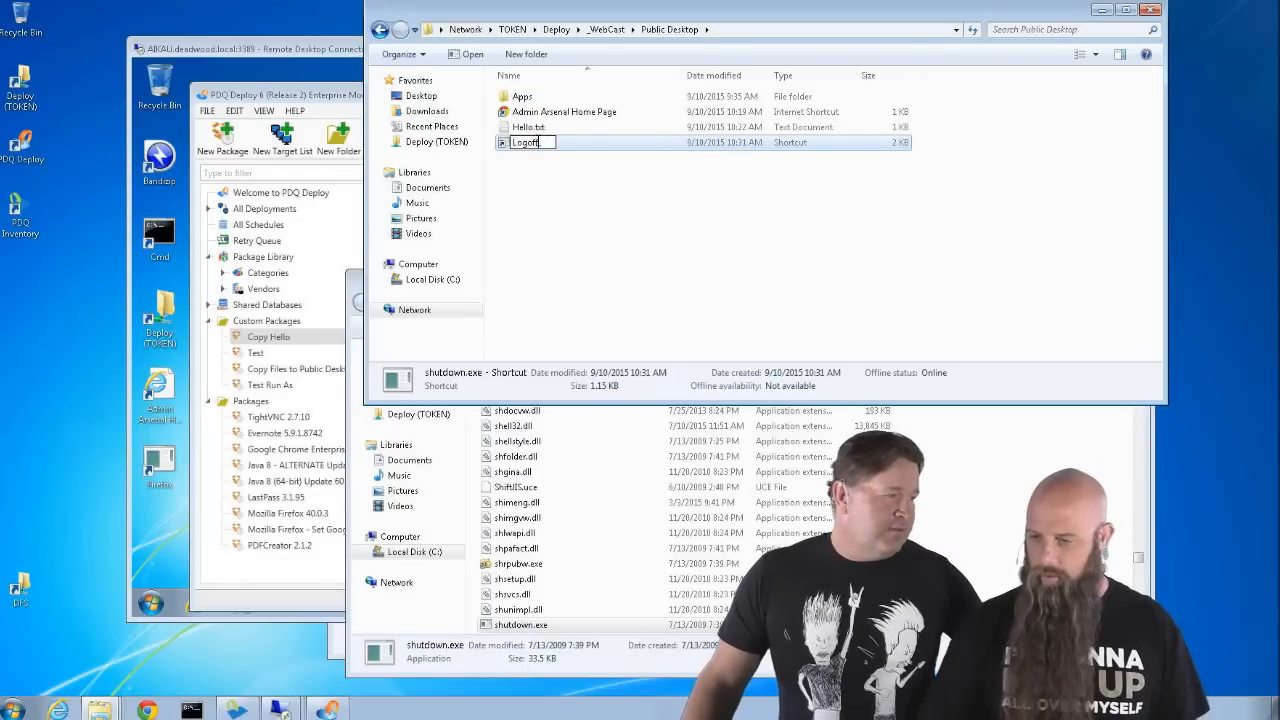
{"action": "key", "text": "Return"}
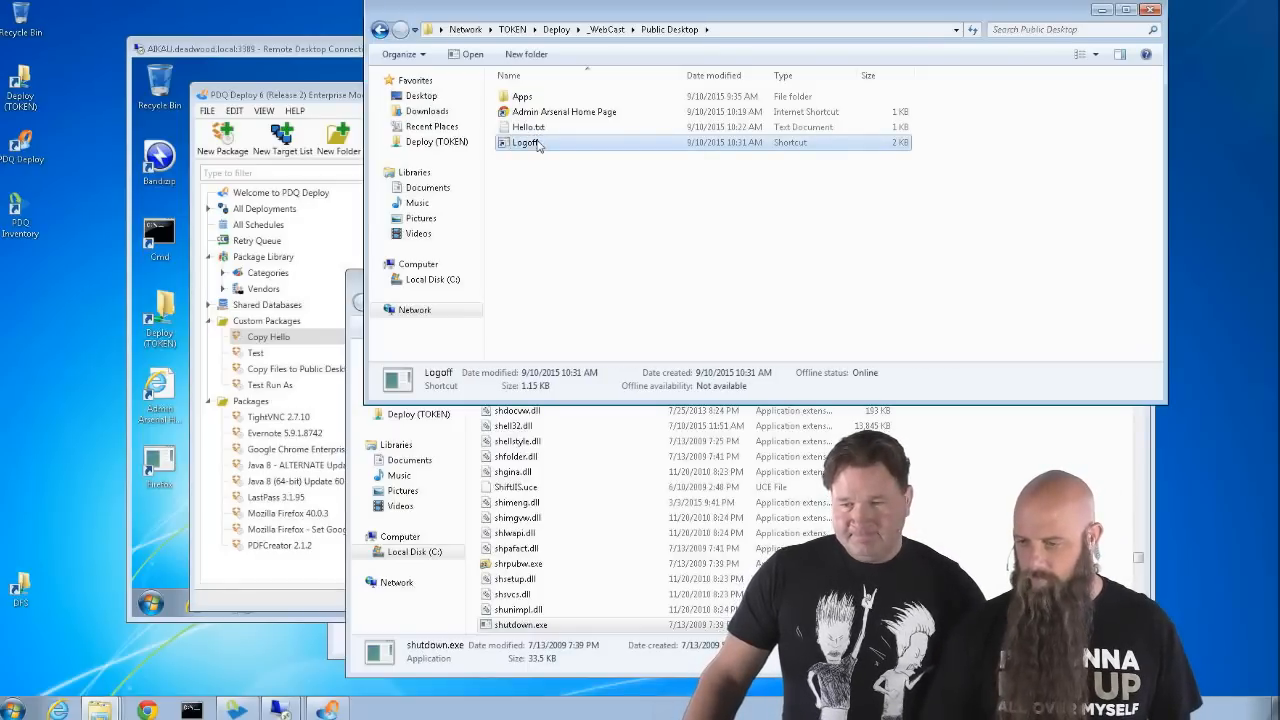
{"action": "right_click", "coordinate": [520, 146]}
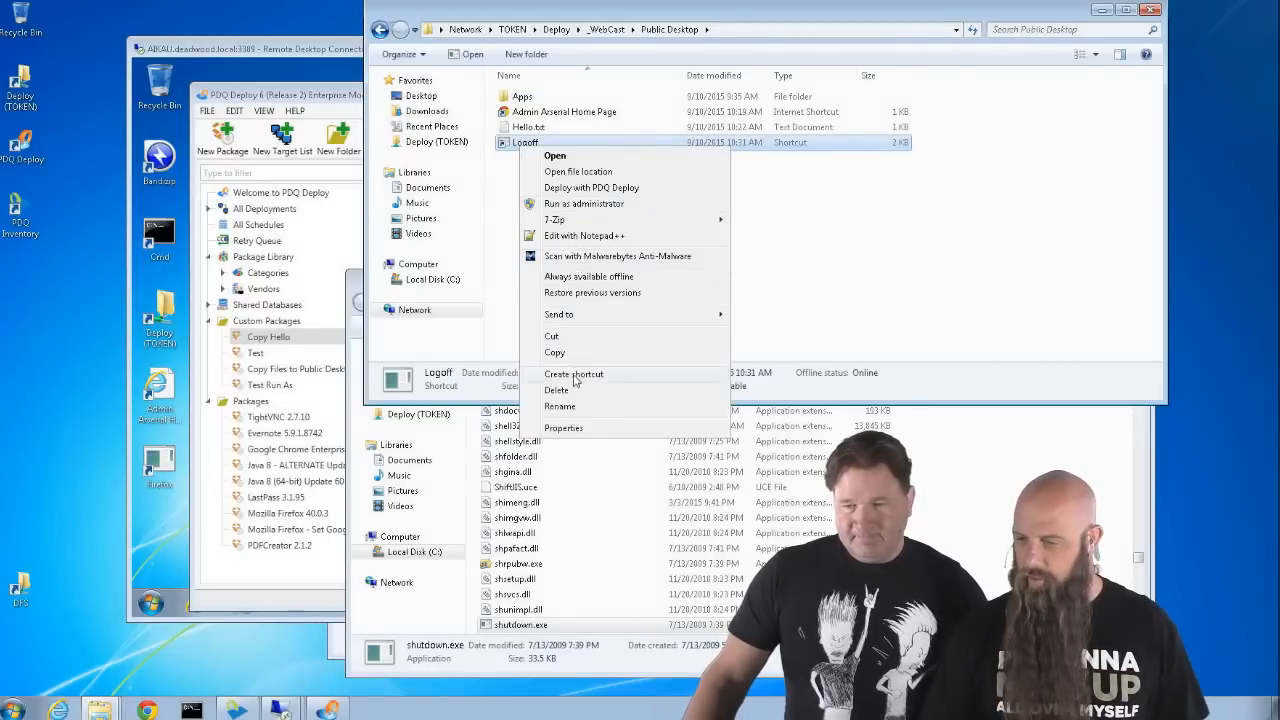
{"action": "left_click", "coordinate": [563, 427]}
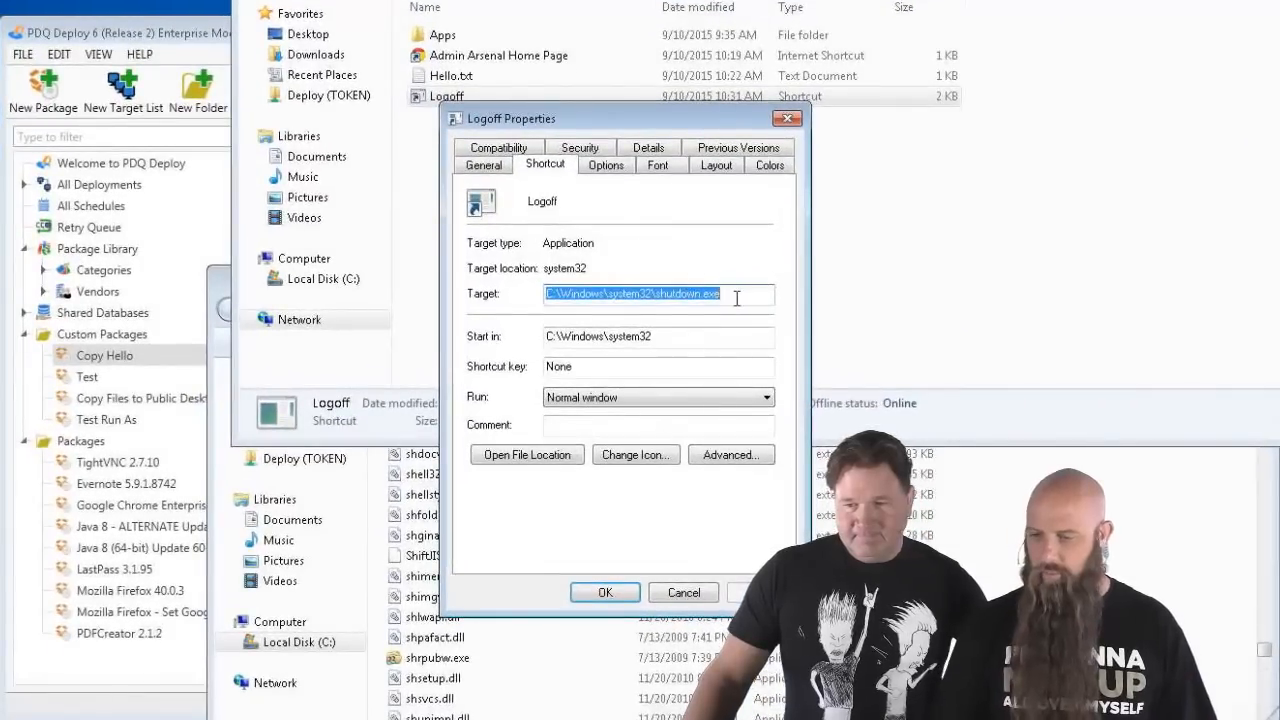
{"action": "left_click", "coordinate": [737, 297]}
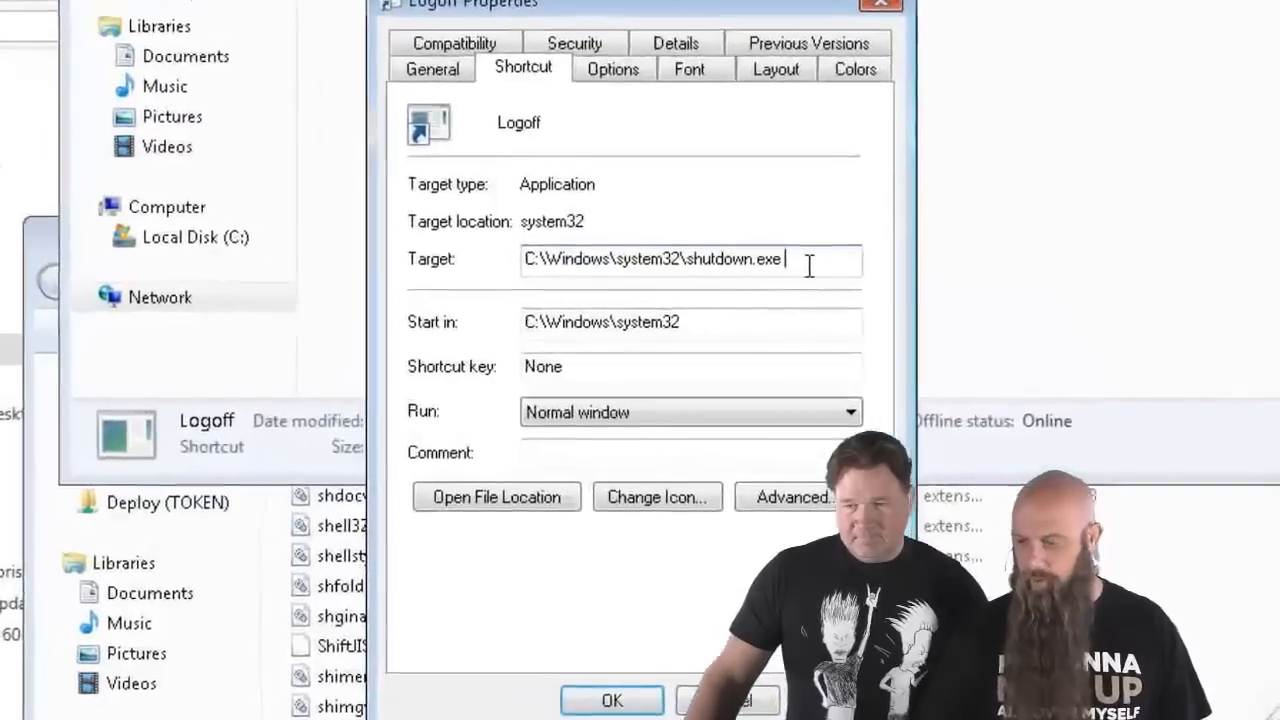
- Change the Logoff shortcut target to shutdown.exe /L and apply it
{"action": "type", "text": "/L"}
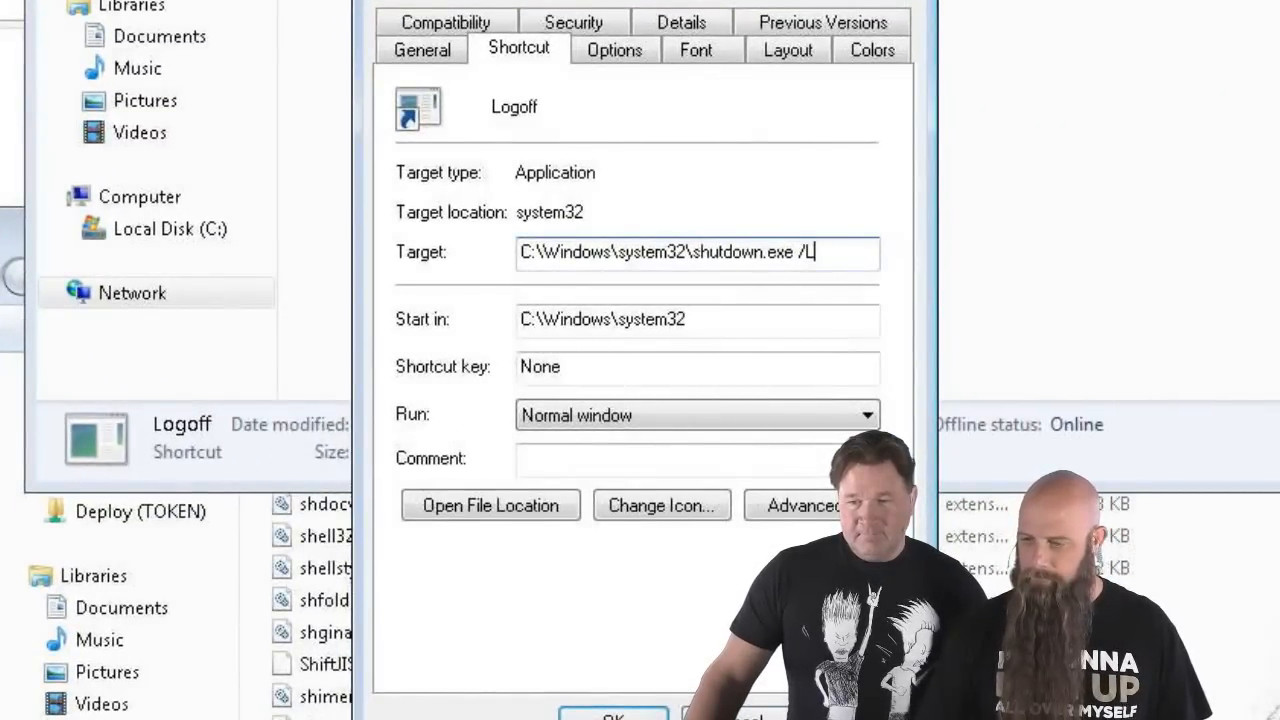
{"action": "left_click", "coordinate": [862, 717]}
{"action": "left_click", "coordinate": [613, 717]}
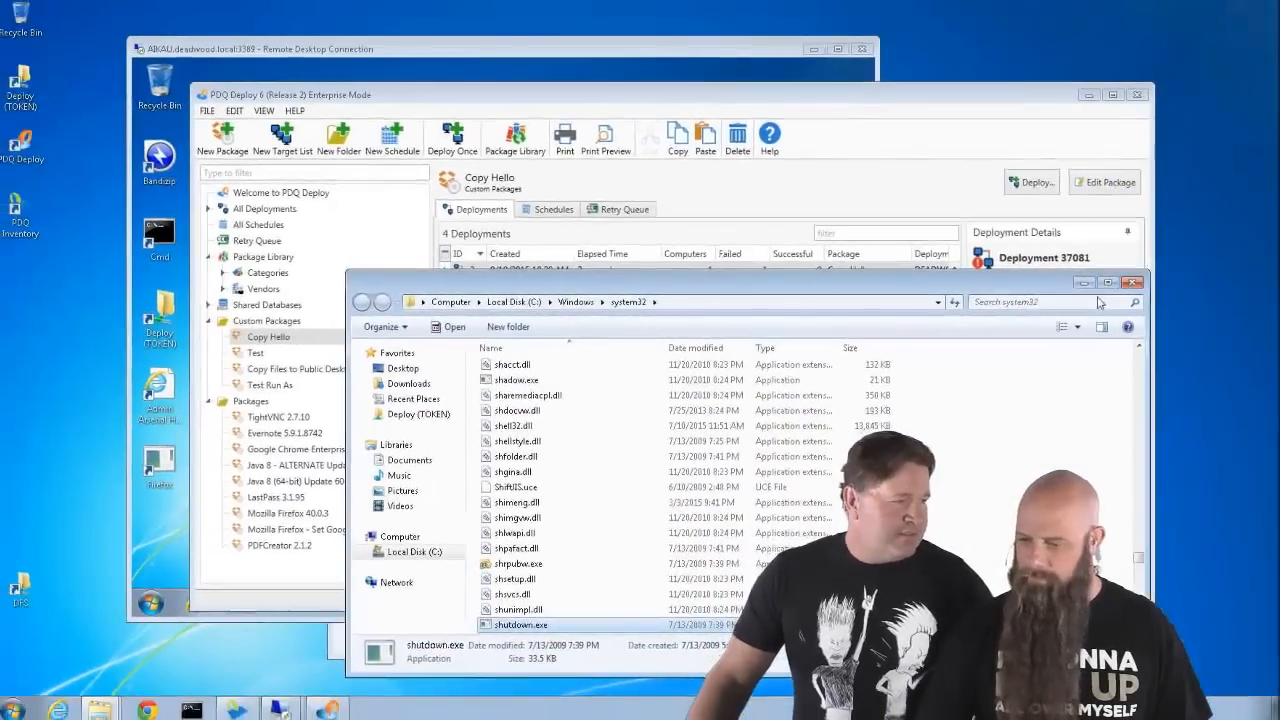
- Recheck the Public Desktop folder, minimize Explorer, and show PDQ Deploy's Custom Packages
{"action": "left_click", "coordinate": [1184, 285]}
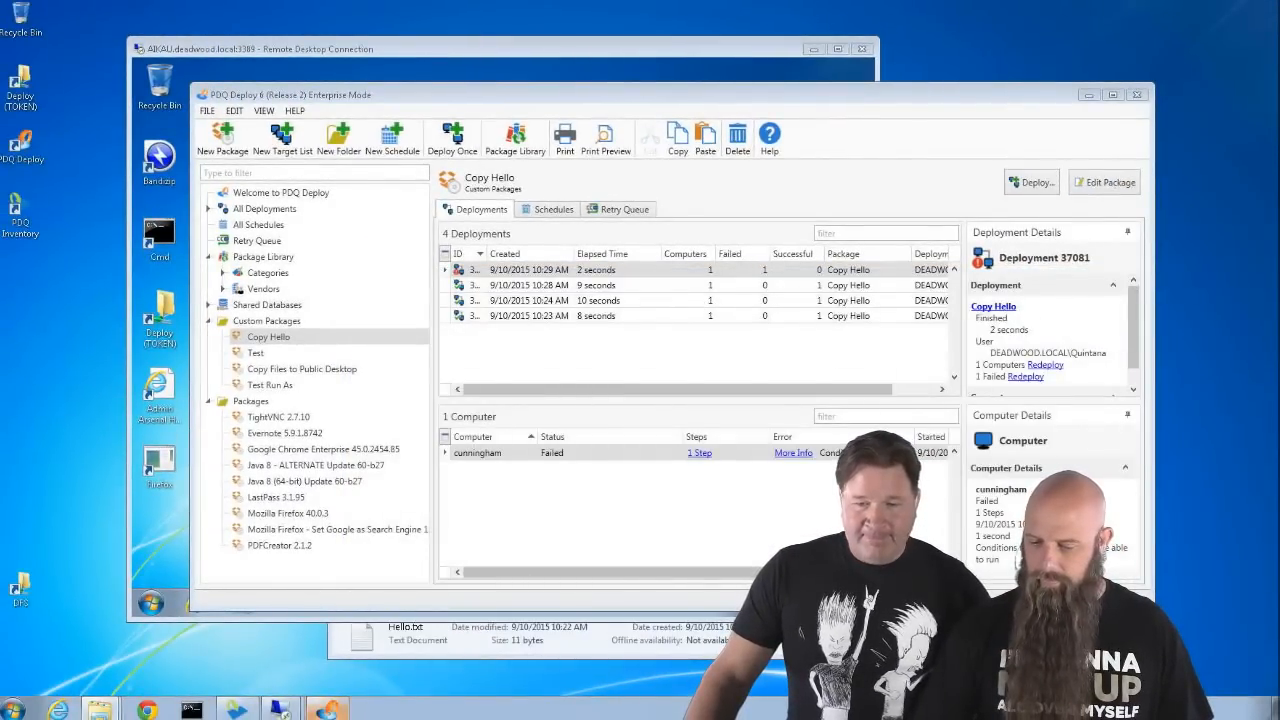
{"action": "left_click", "coordinate": [100, 710]}
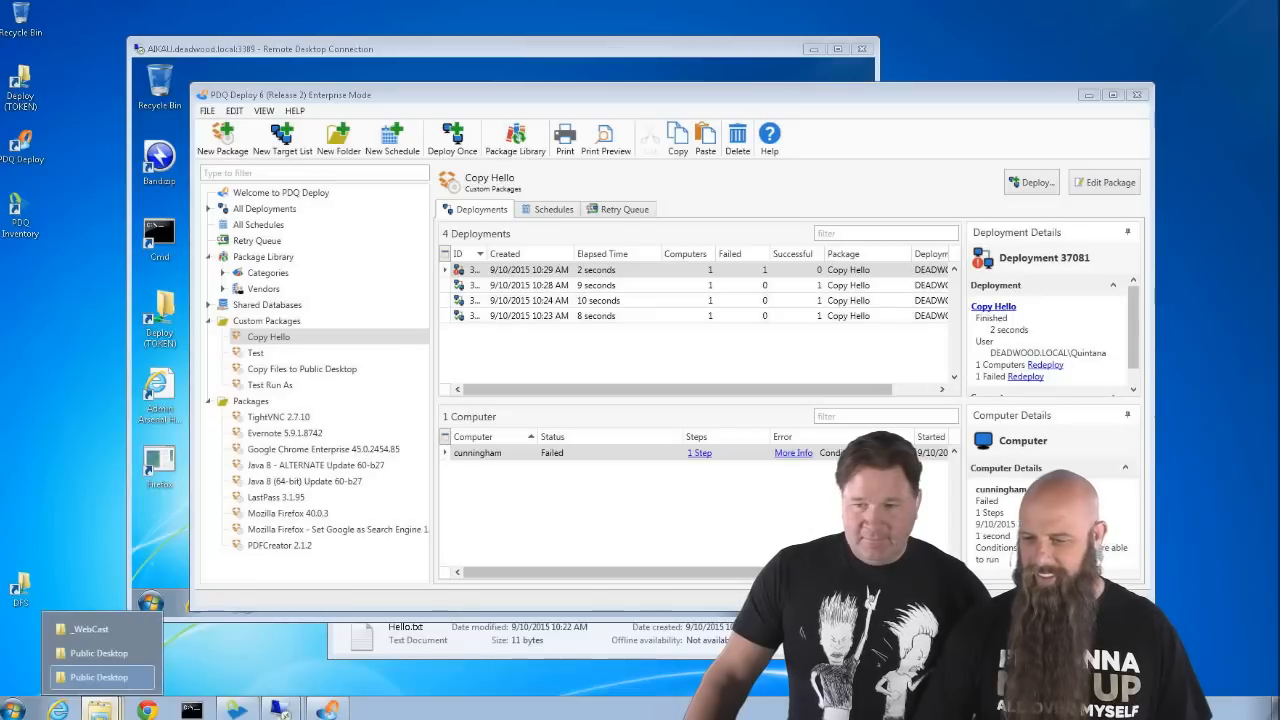
{"action": "left_click", "coordinate": [90, 629]}
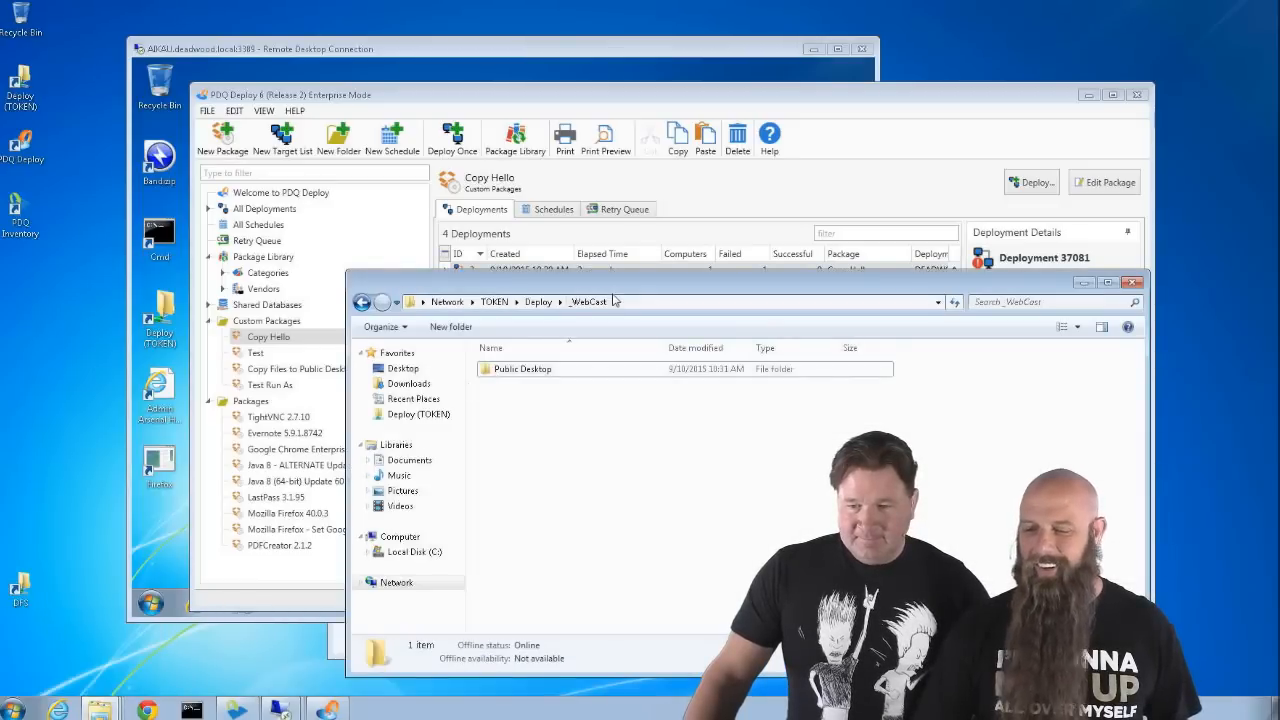
{"action": "double_click", "coordinate": [522, 369]}
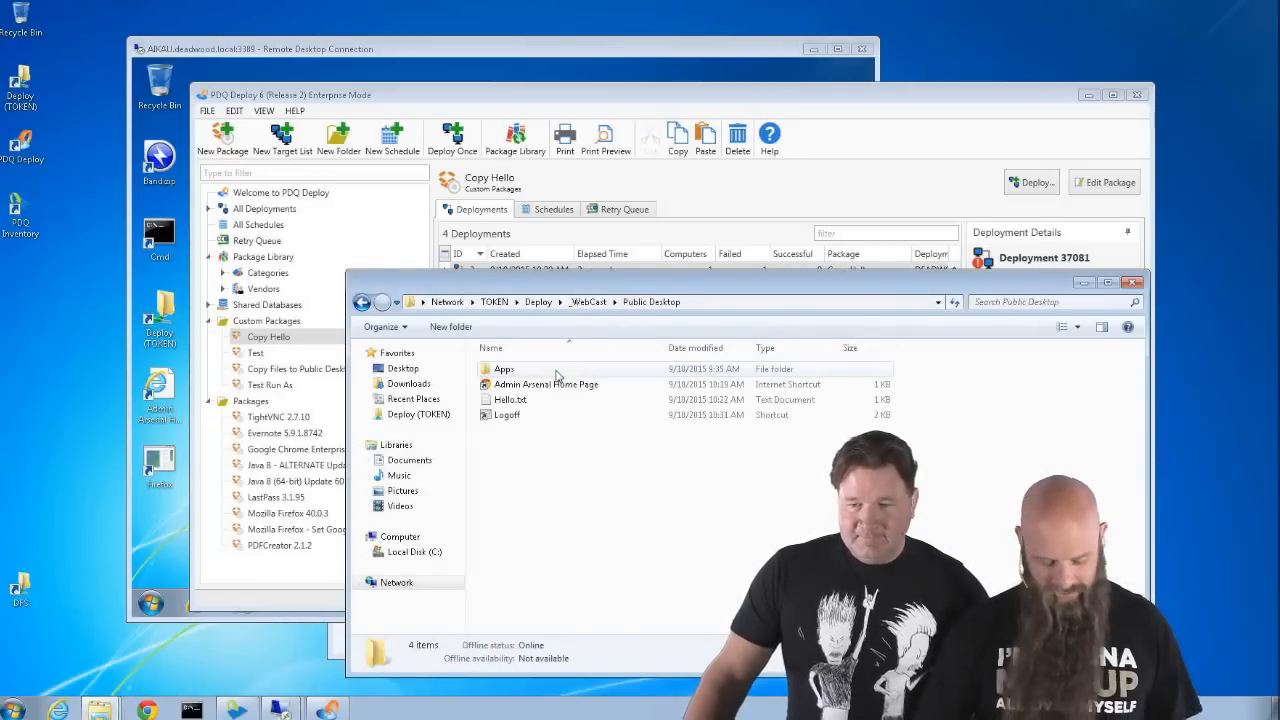
{"action": "left_click", "coordinate": [714, 302]}
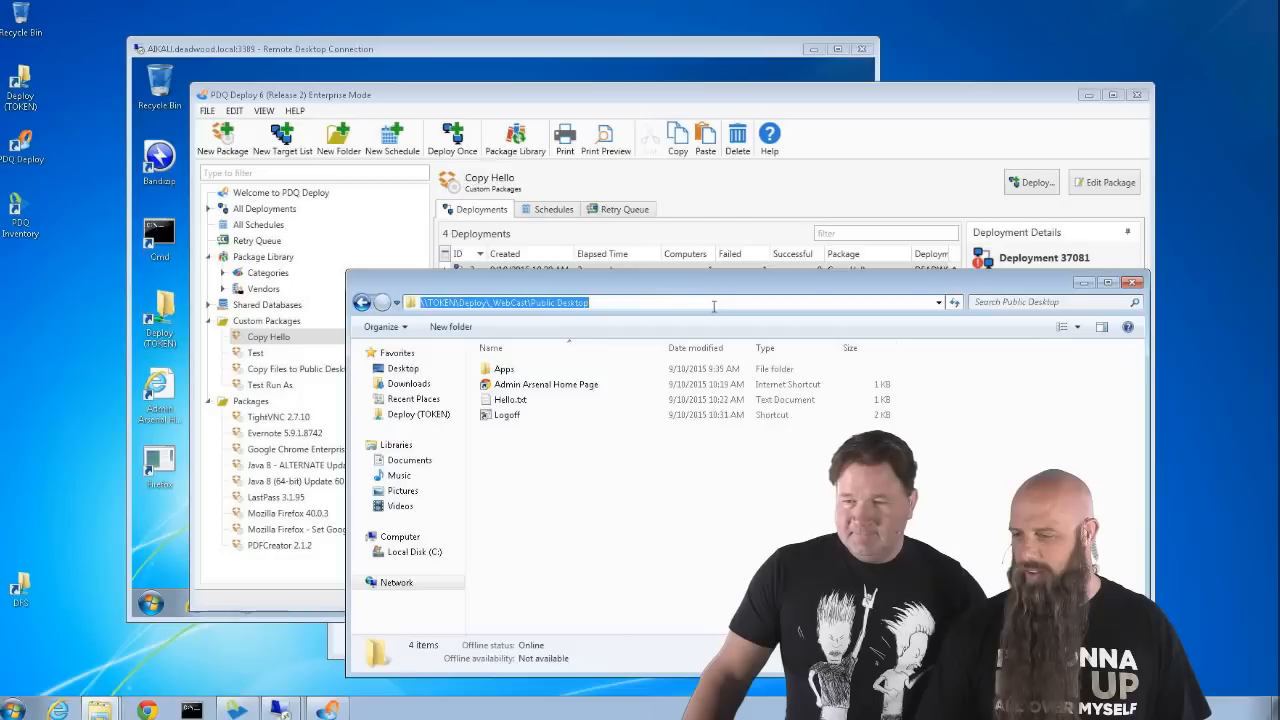
{"action": "left_click", "coordinate": [1084, 284]}
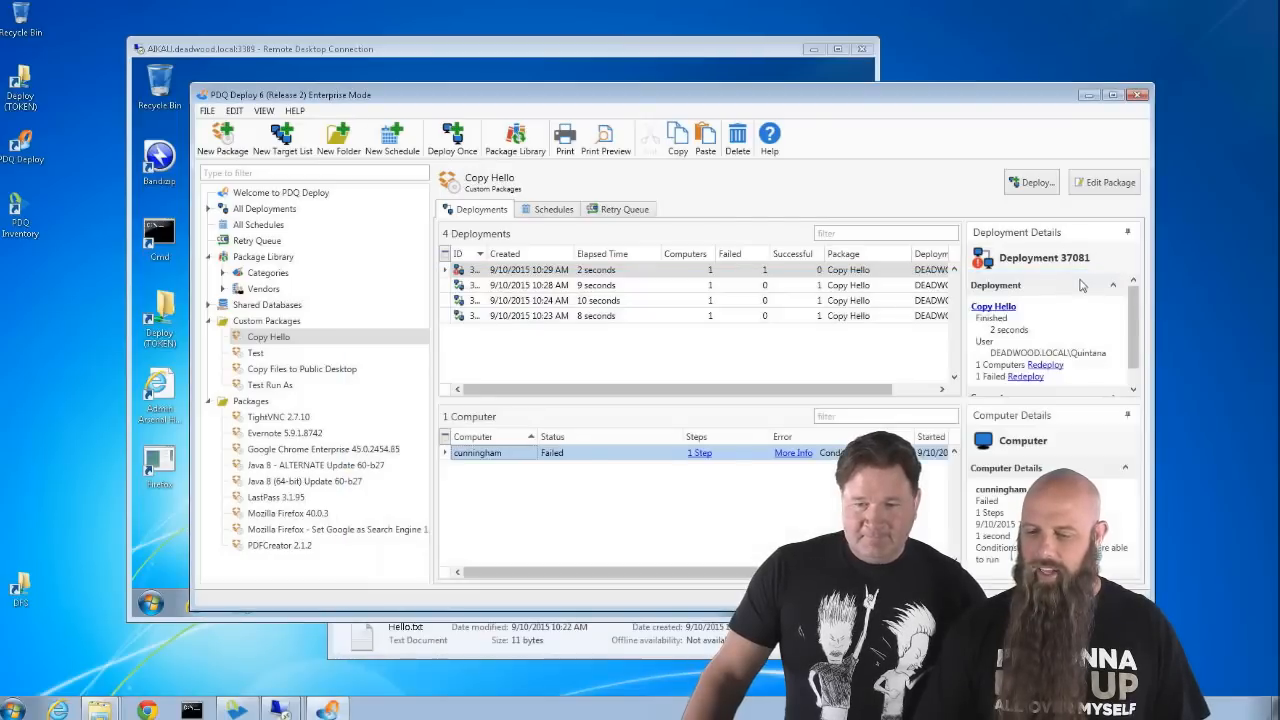
{"action": "left_click", "coordinate": [266, 320]}
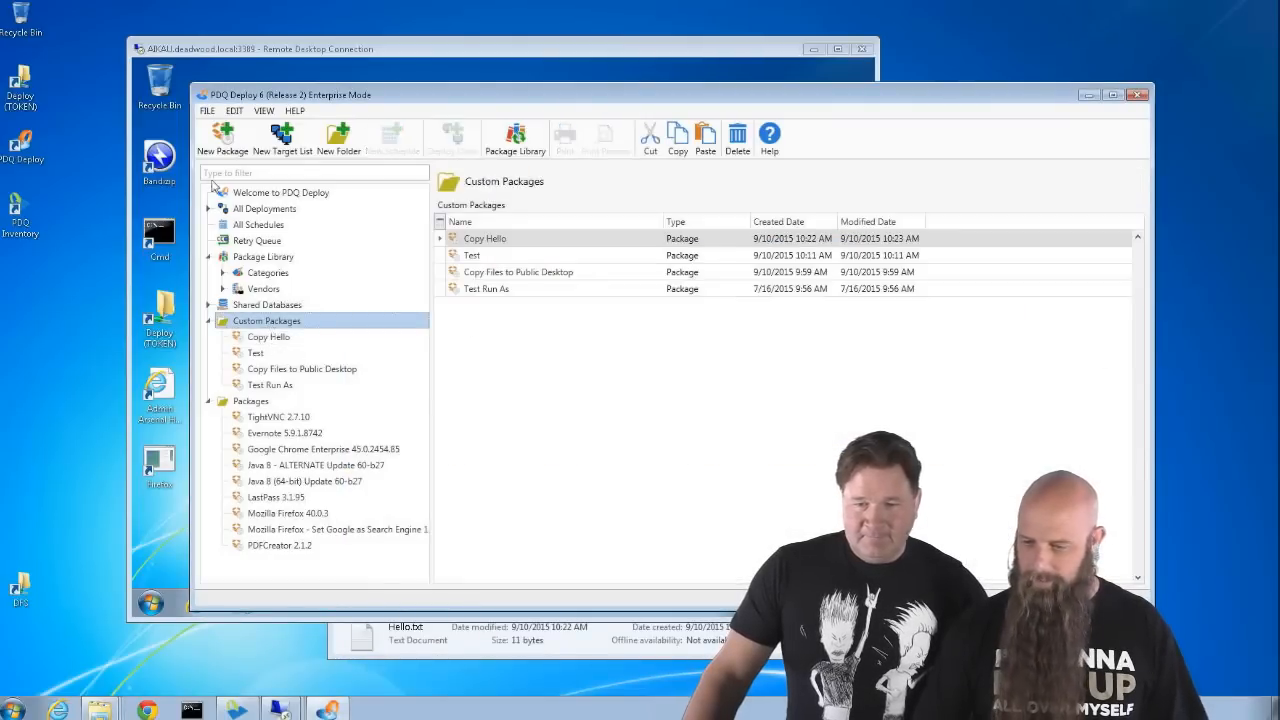
- Create a new package named Logoff Icon with a single File Copy step
{"action": "left_click", "coordinate": [222, 145]}
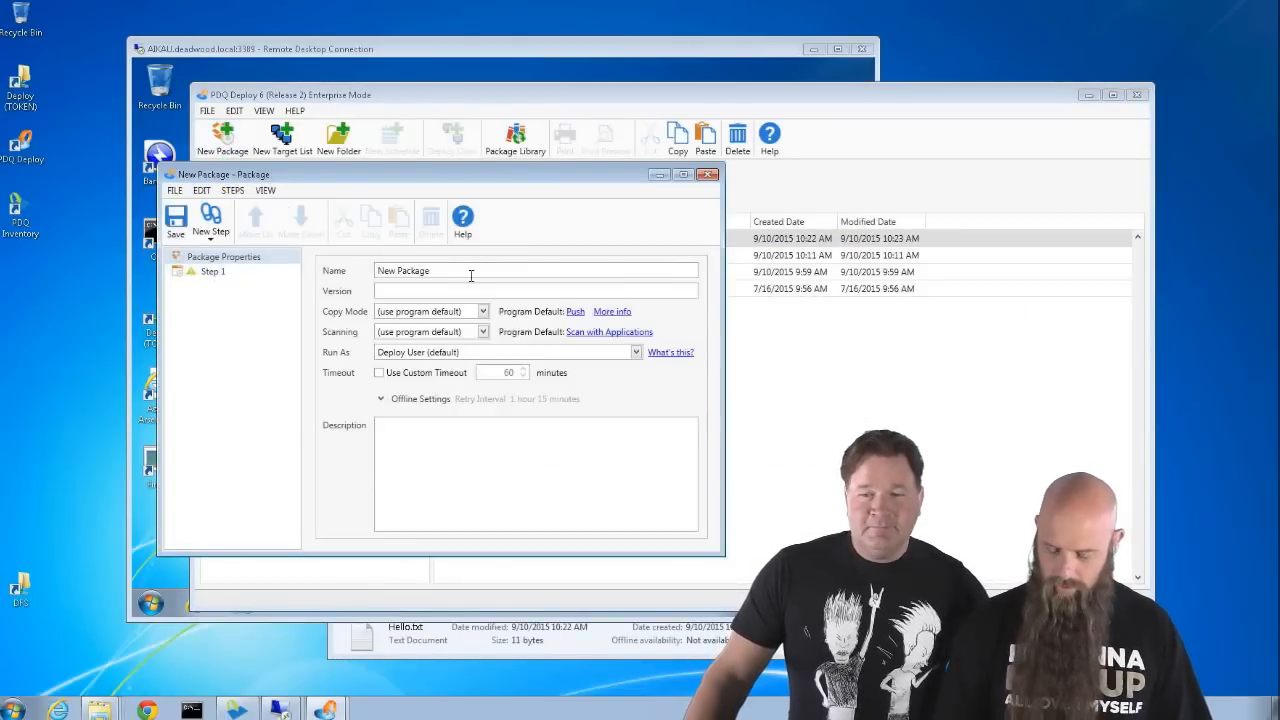
{"action": "triple_click", "coordinate": [470, 275]}
{"action": "type", "text": "L"}
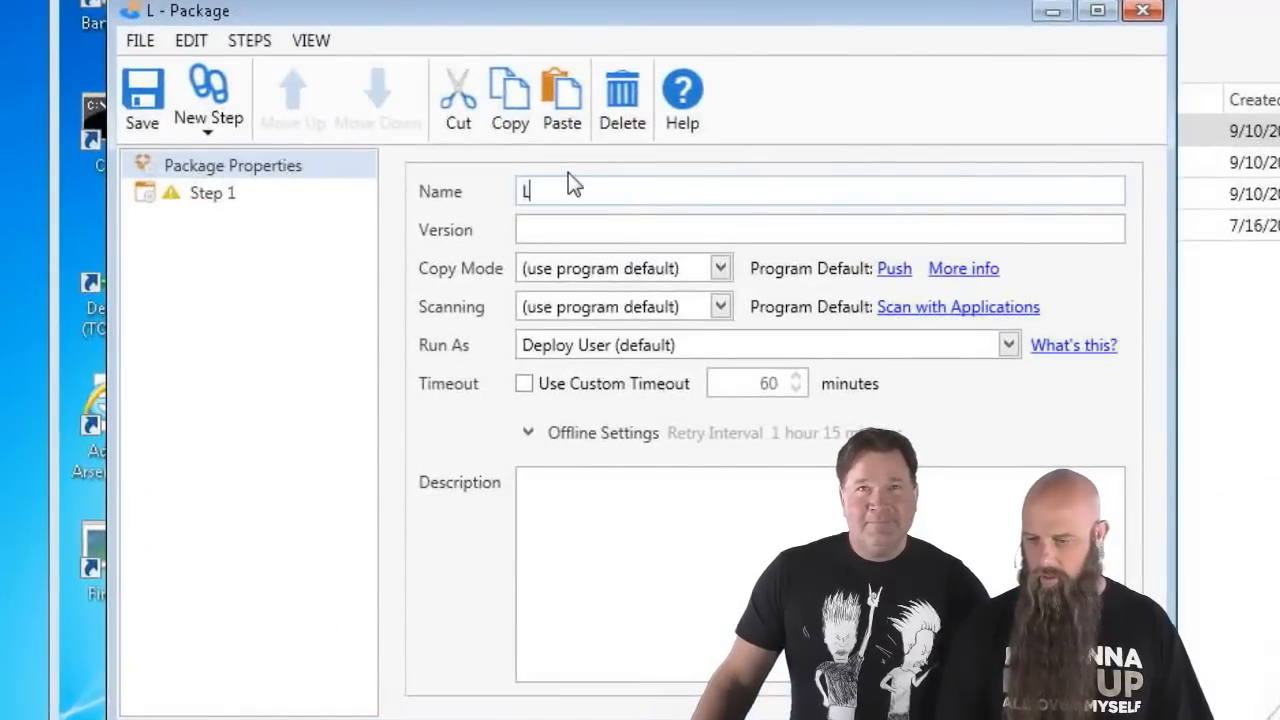
{"action": "type", "text": "ogoff"}
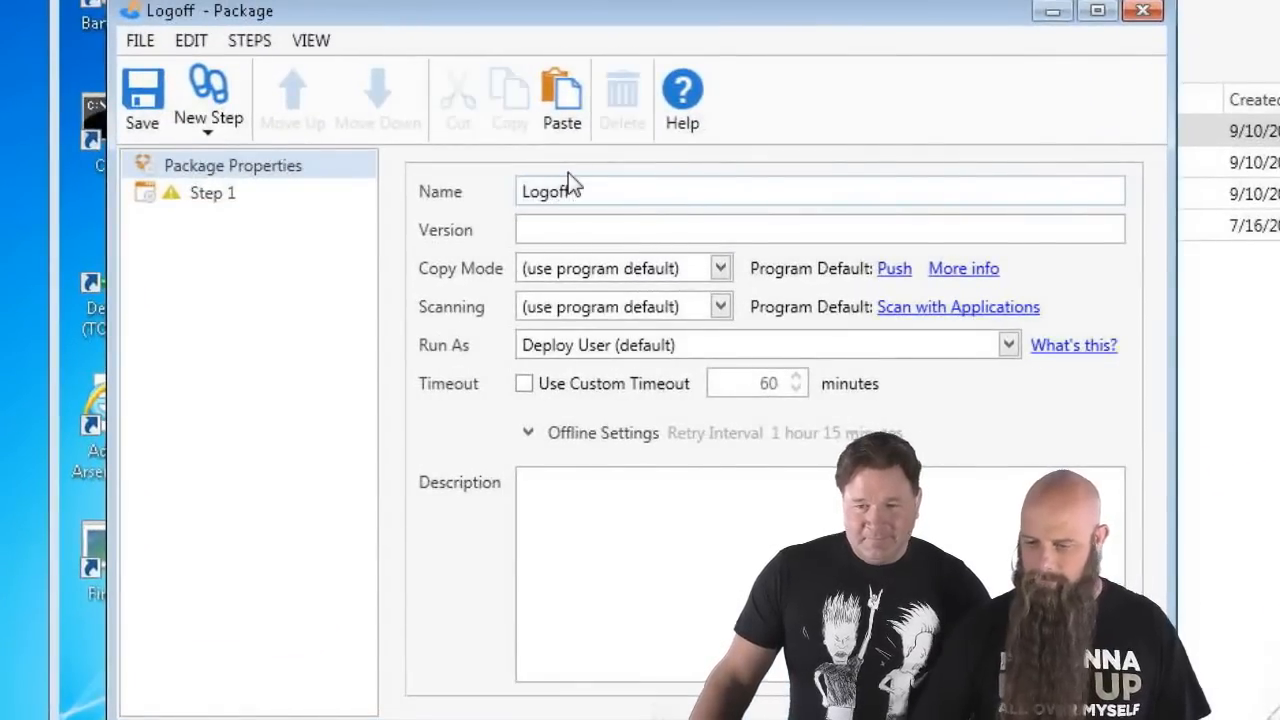
{"action": "type", "text": " Icon"}
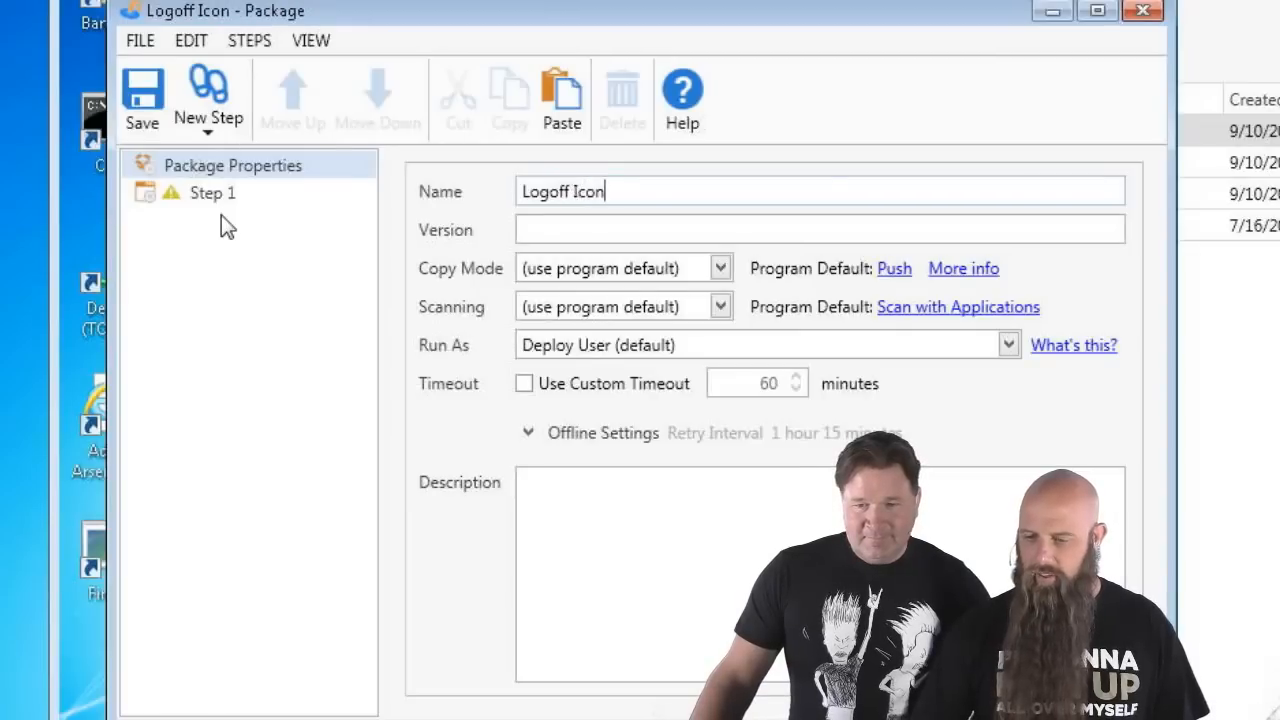
{"action": "left_click", "coordinate": [228, 129]}
{"action": "left_click", "coordinate": [241, 260]}
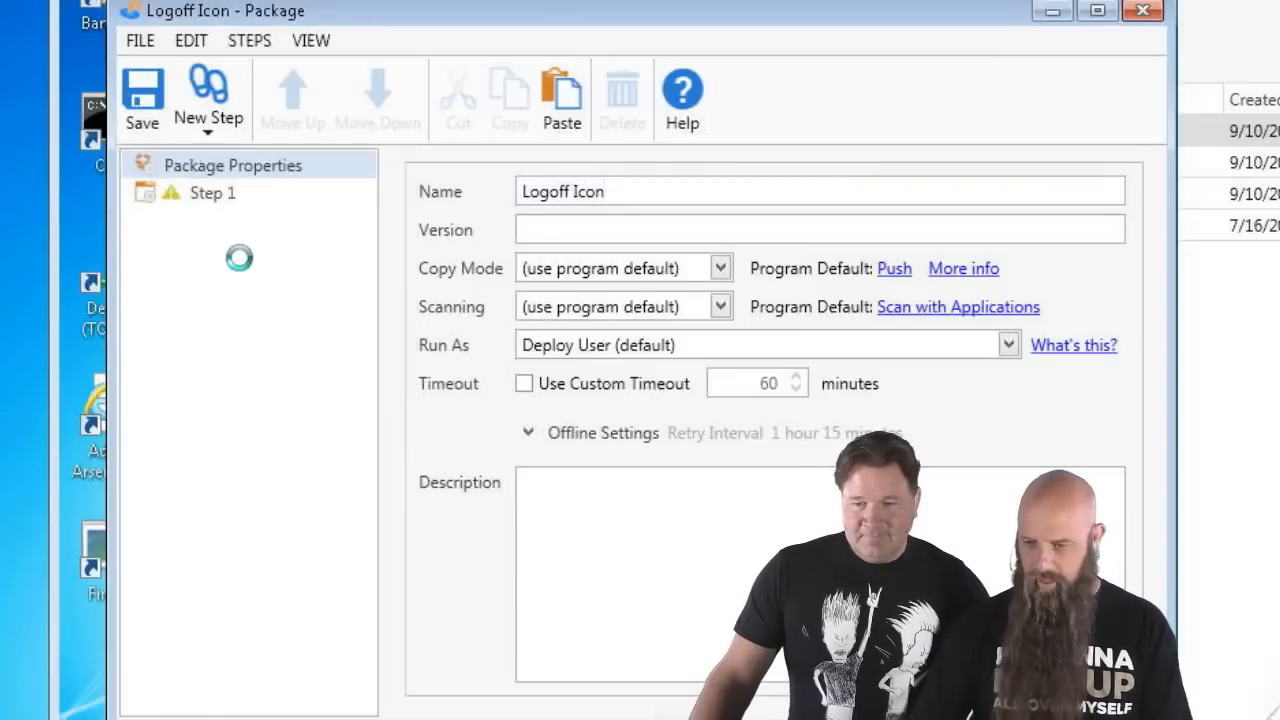
{"action": "left_click", "coordinate": [209, 229]}
{"action": "key", "text": "Delete"}
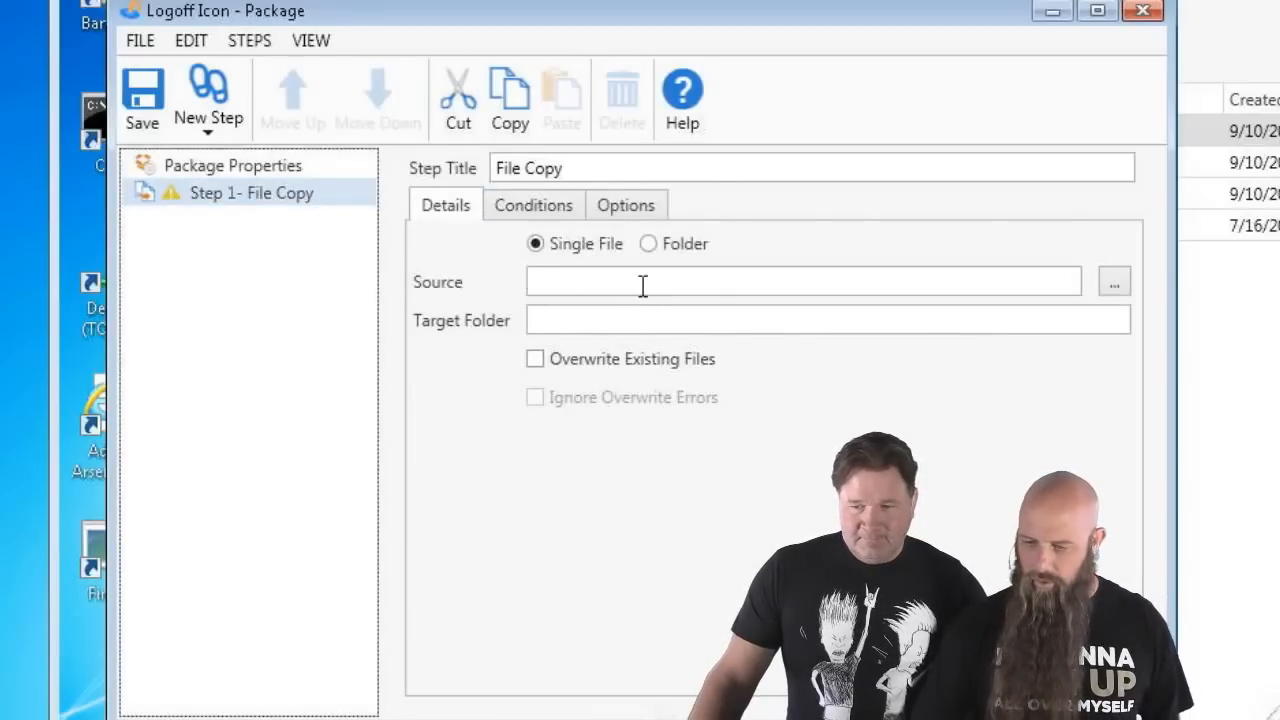
- Set the File Copy source to the share's logoff.lnk and target %PUBLIC%\Desktop, then save
{"action": "left_click", "coordinate": [946, 287]}
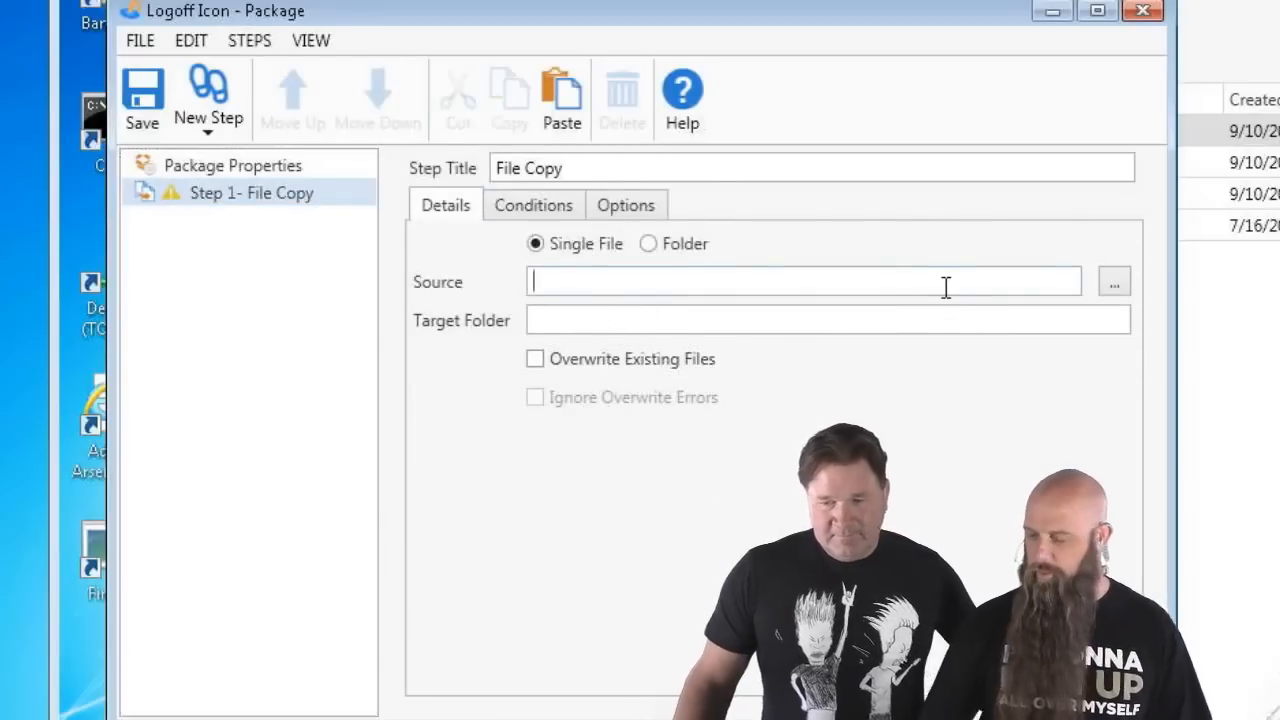
{"action": "key", "text": "ctrl+v"}
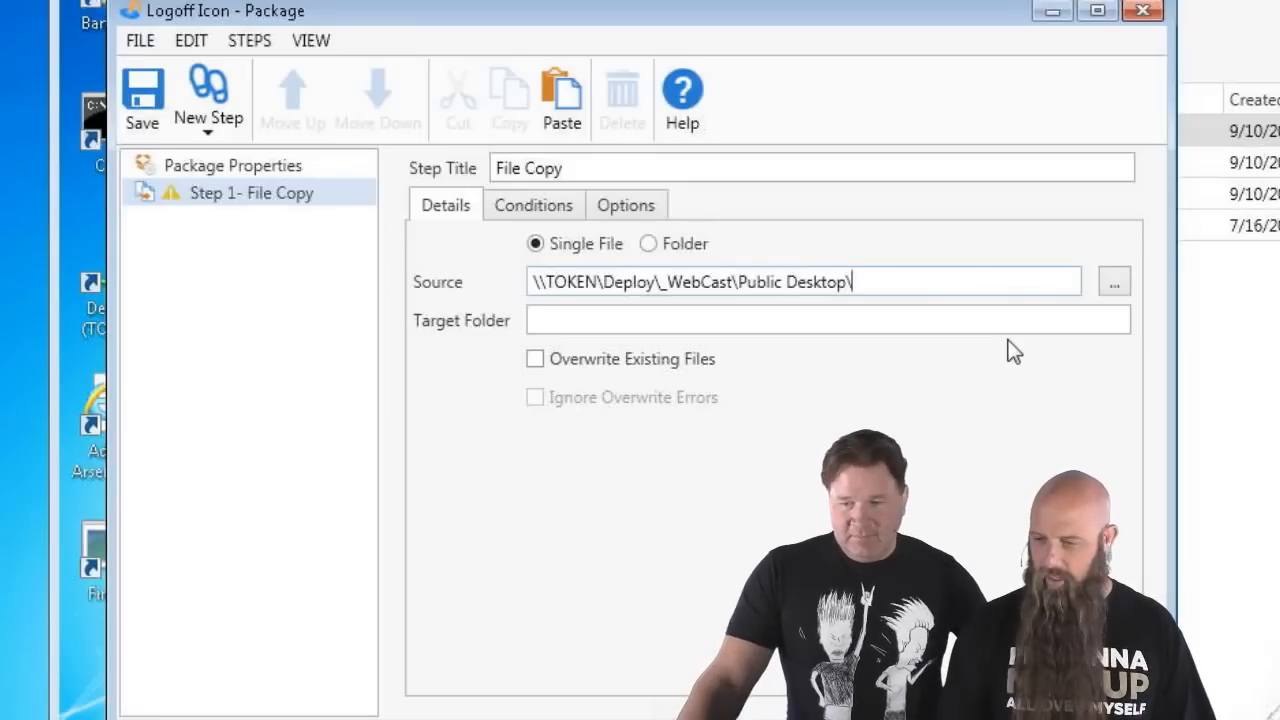
{"action": "type", "text": "log"}
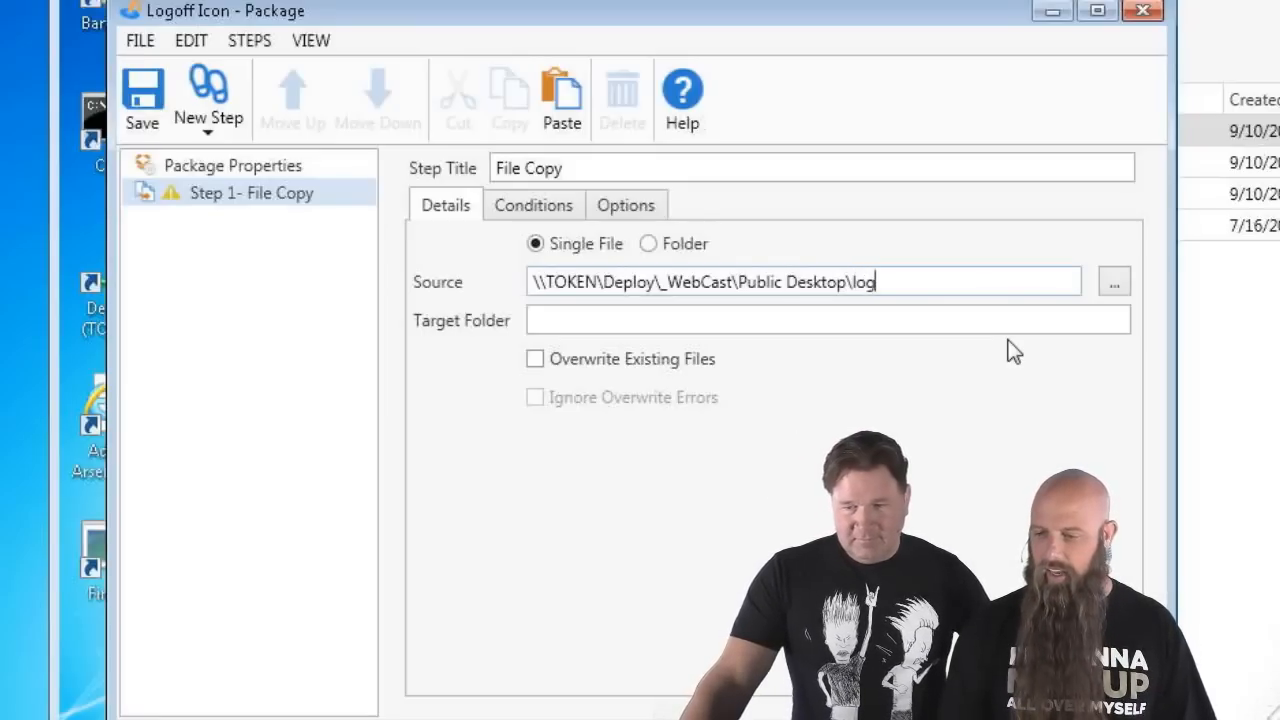
{"action": "type", "text": "off.lnk"}
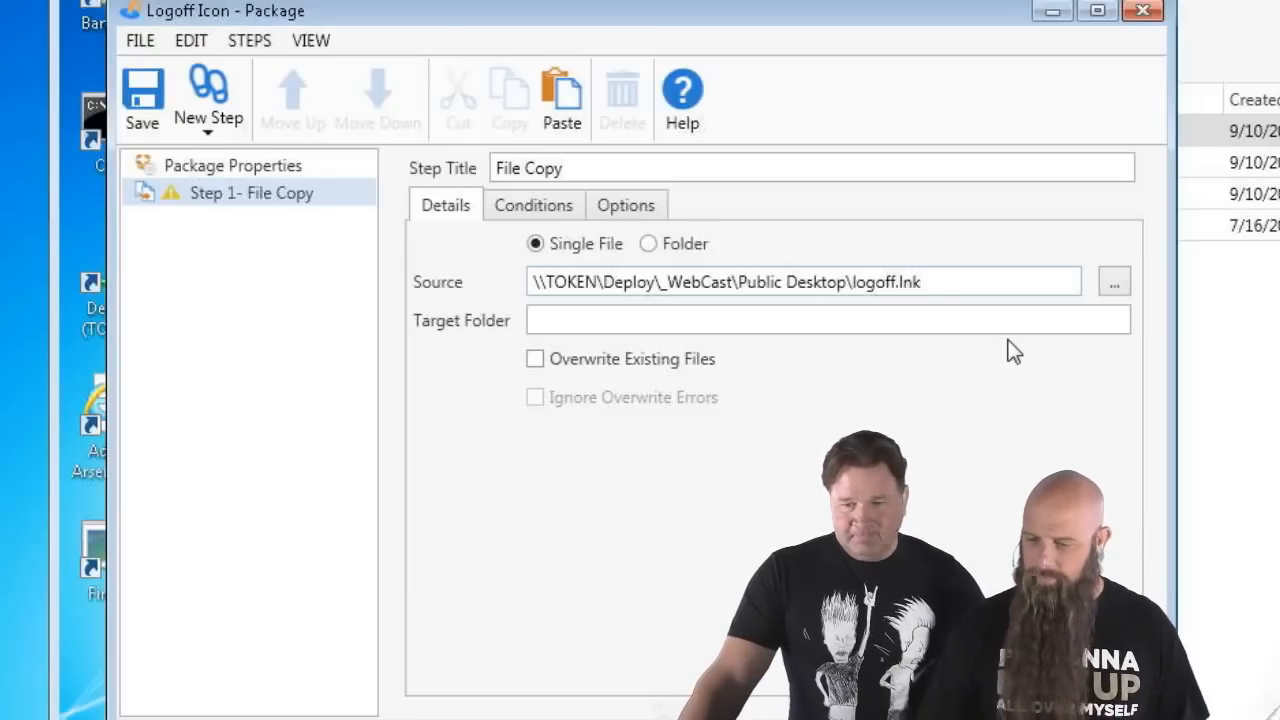
{"action": "left_click", "coordinate": [645, 329]}
{"action": "type", "text": "%PUBL"}
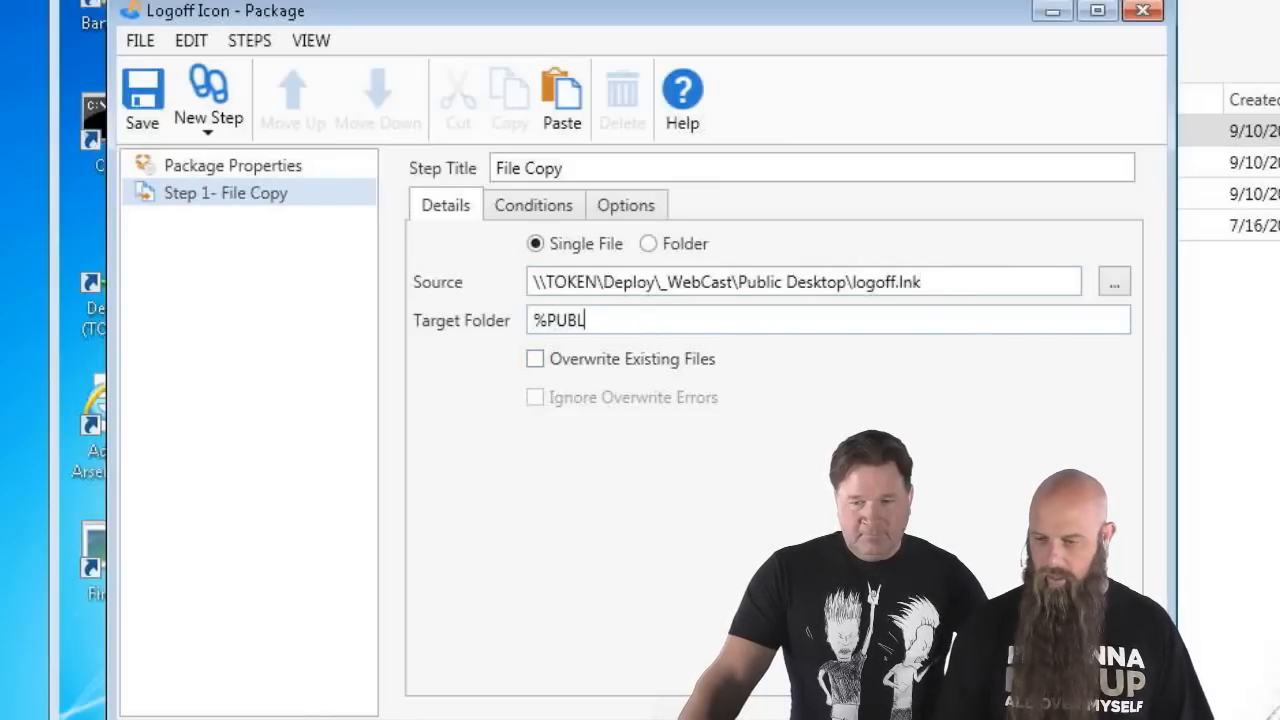
{"action": "type", "text": "IC%\\Desktop"}
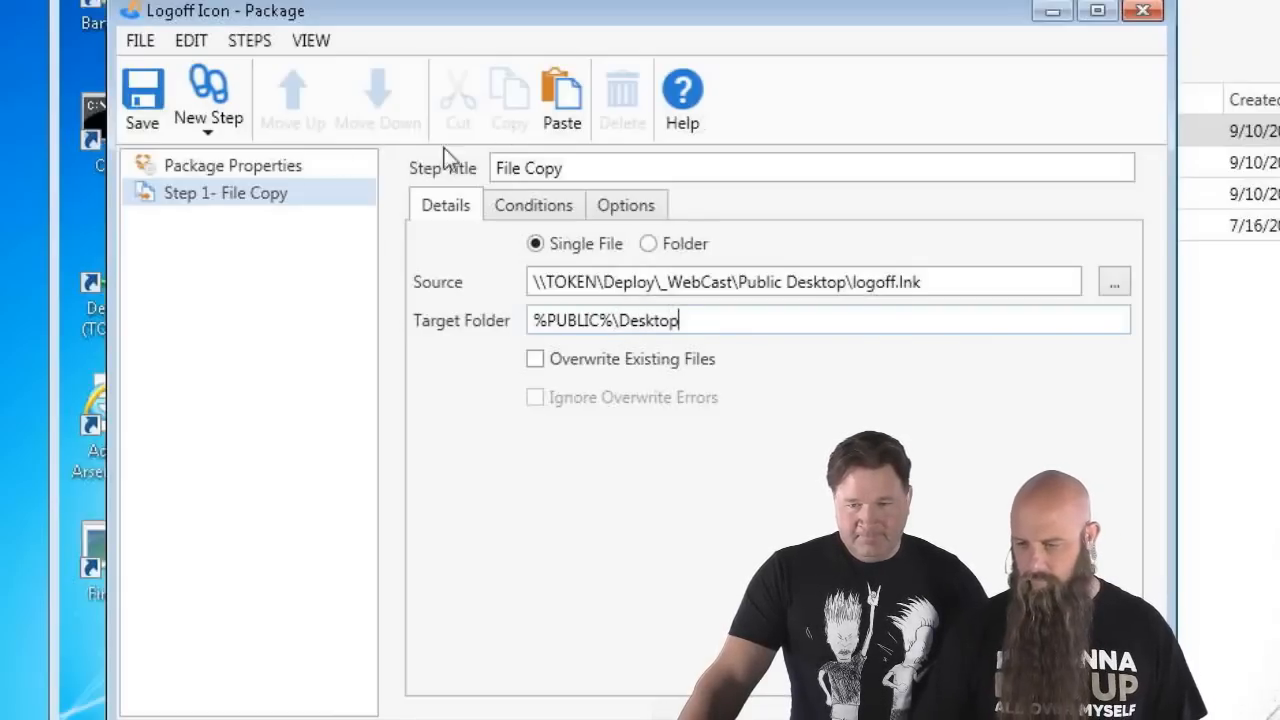
{"action": "left_click", "coordinate": [138, 108]}
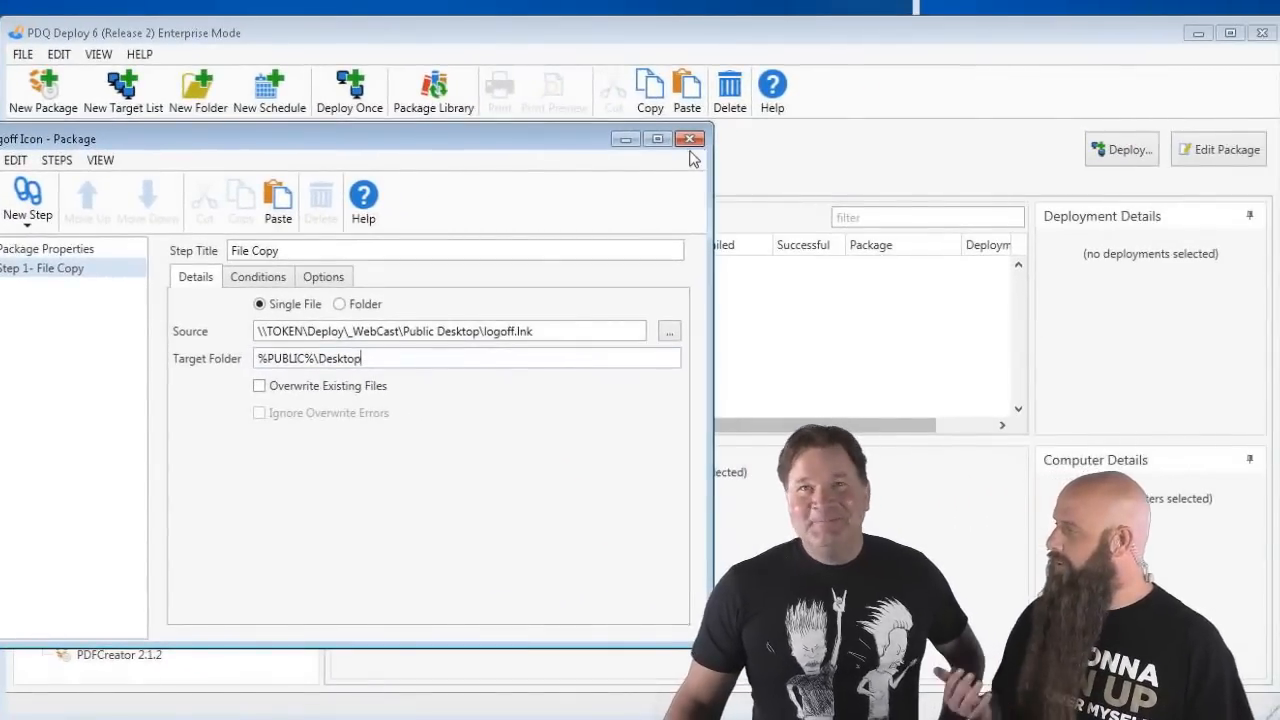
{"action": "left_click", "coordinate": [689, 139]}
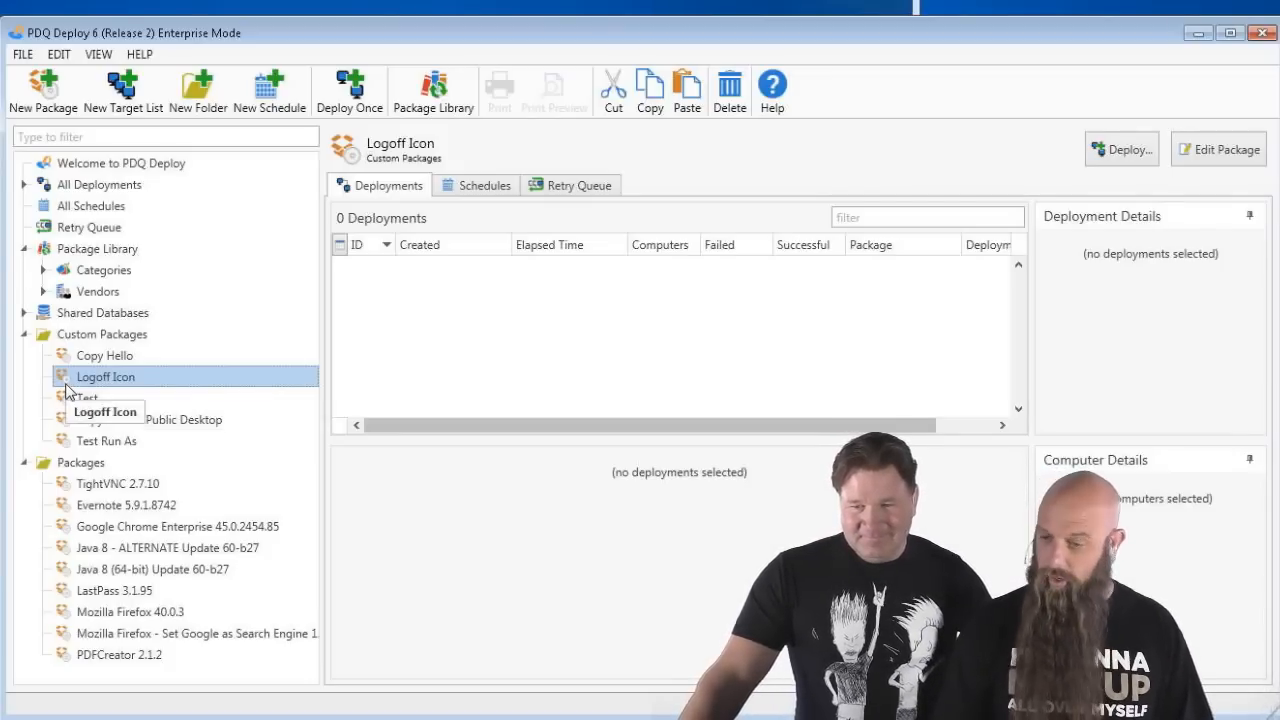
- Deploy the Logoff Icon package once to computer aikau
{"action": "key", "text": "ctrl+d"}
{"action": "type", "text": "aikau"}
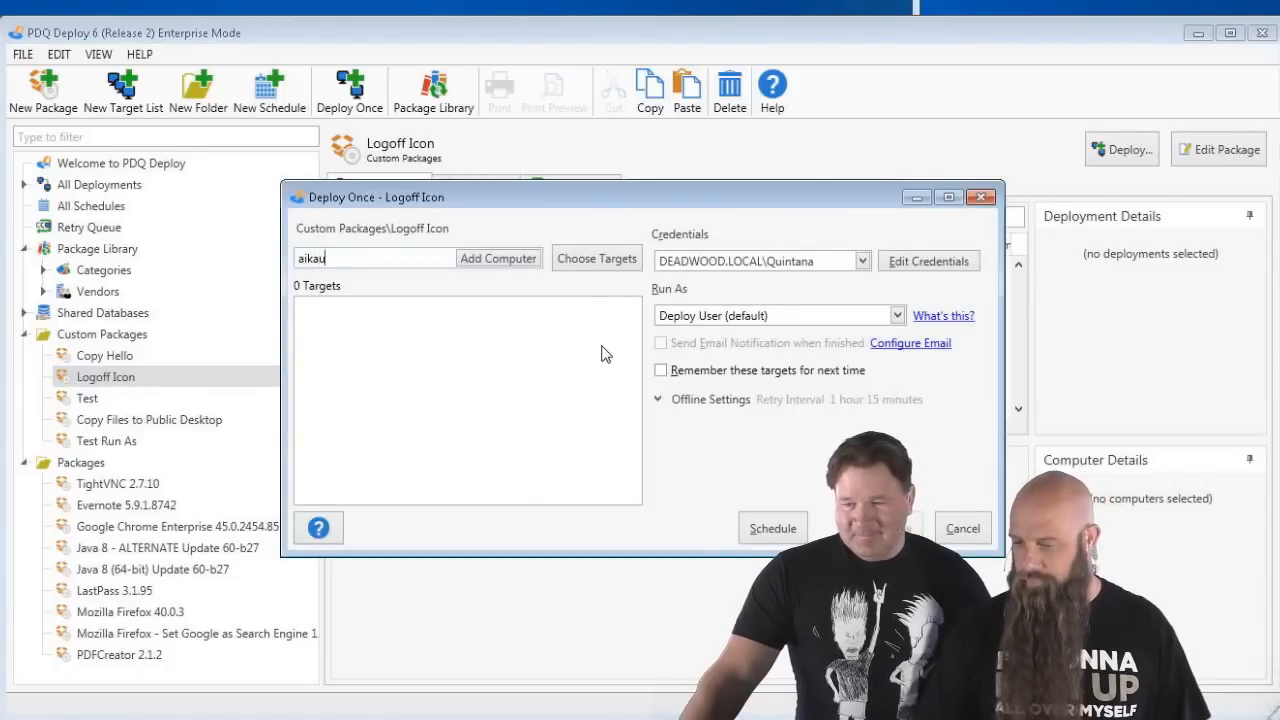
{"action": "key", "text": "Return"}
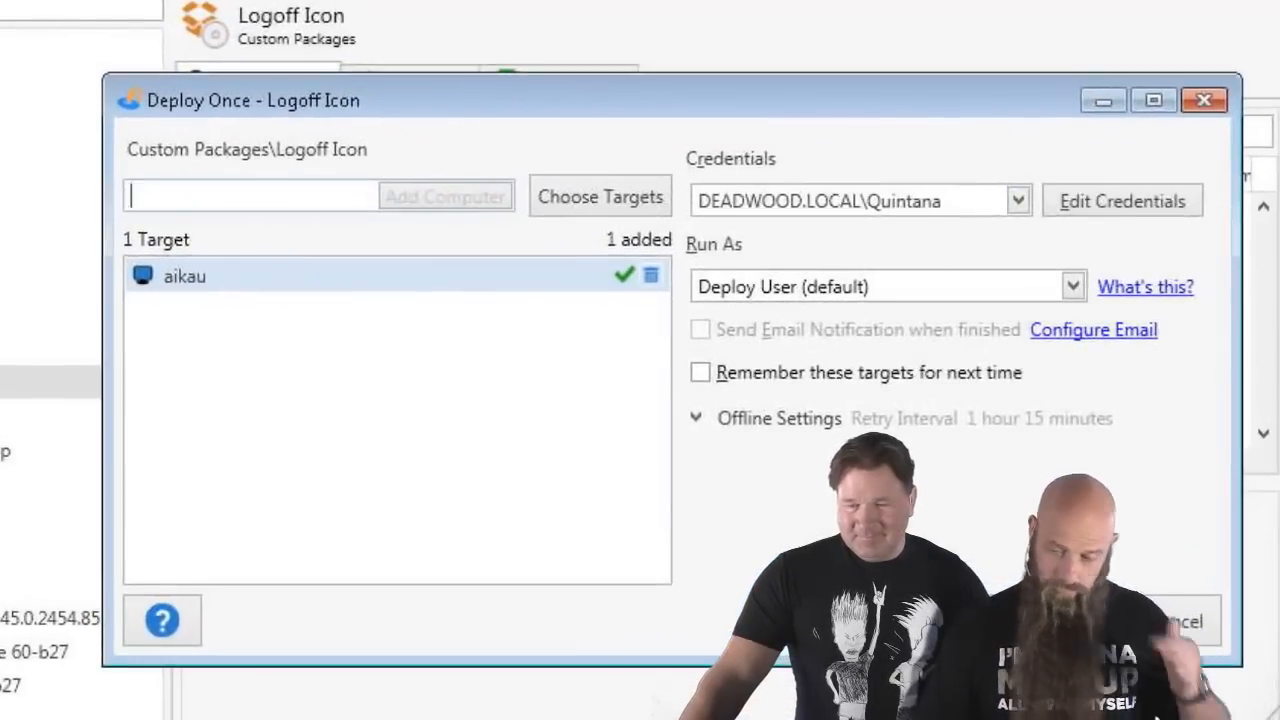
{"action": "key", "text": "Return"}
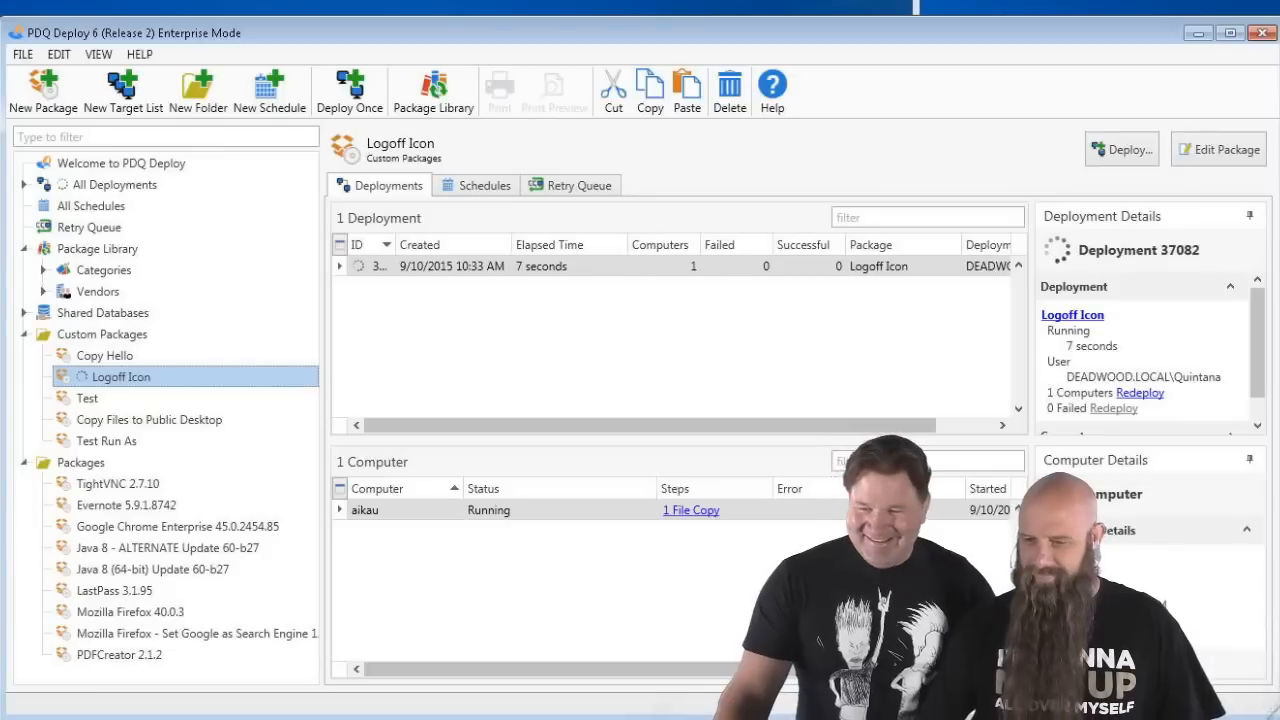
- Check the logoff shortcut's properties on the remote desktop, then start an administrator command prompt
{"action": "left_click", "coordinate": [335, 4]}
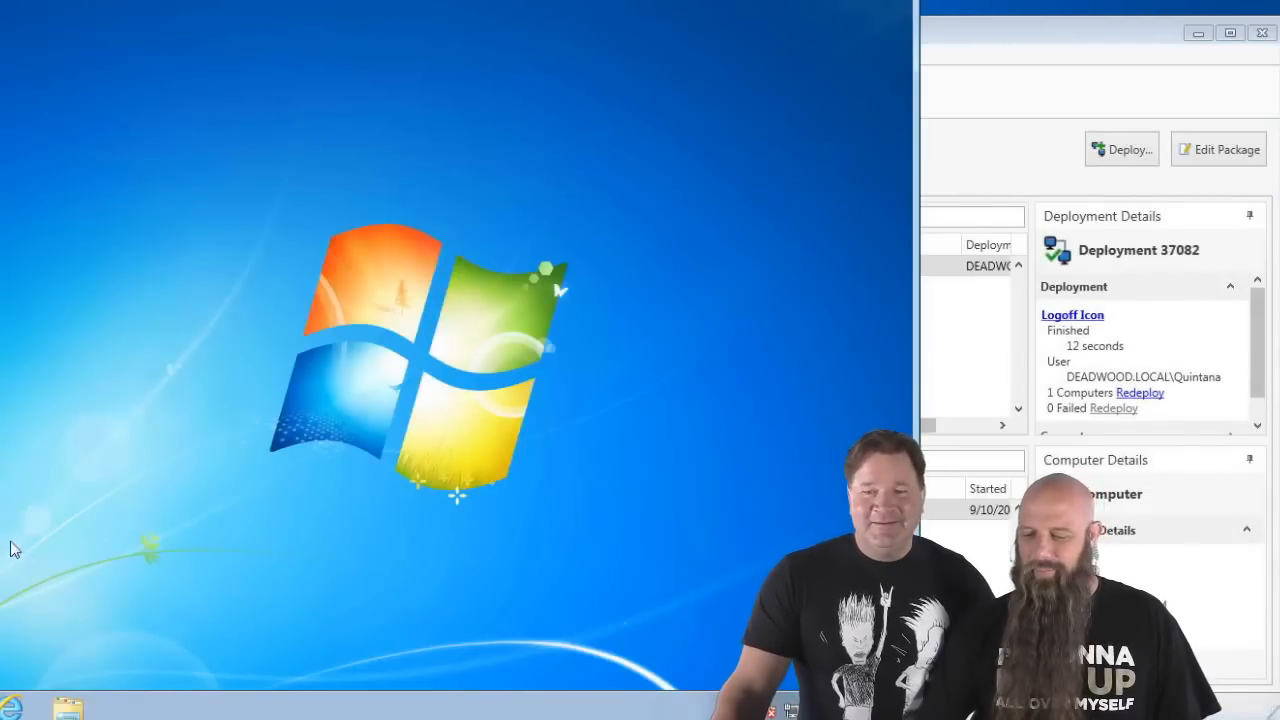
{"action": "right_click", "coordinate": [2, 195]}
{"action": "left_click", "coordinate": [24, 600]}
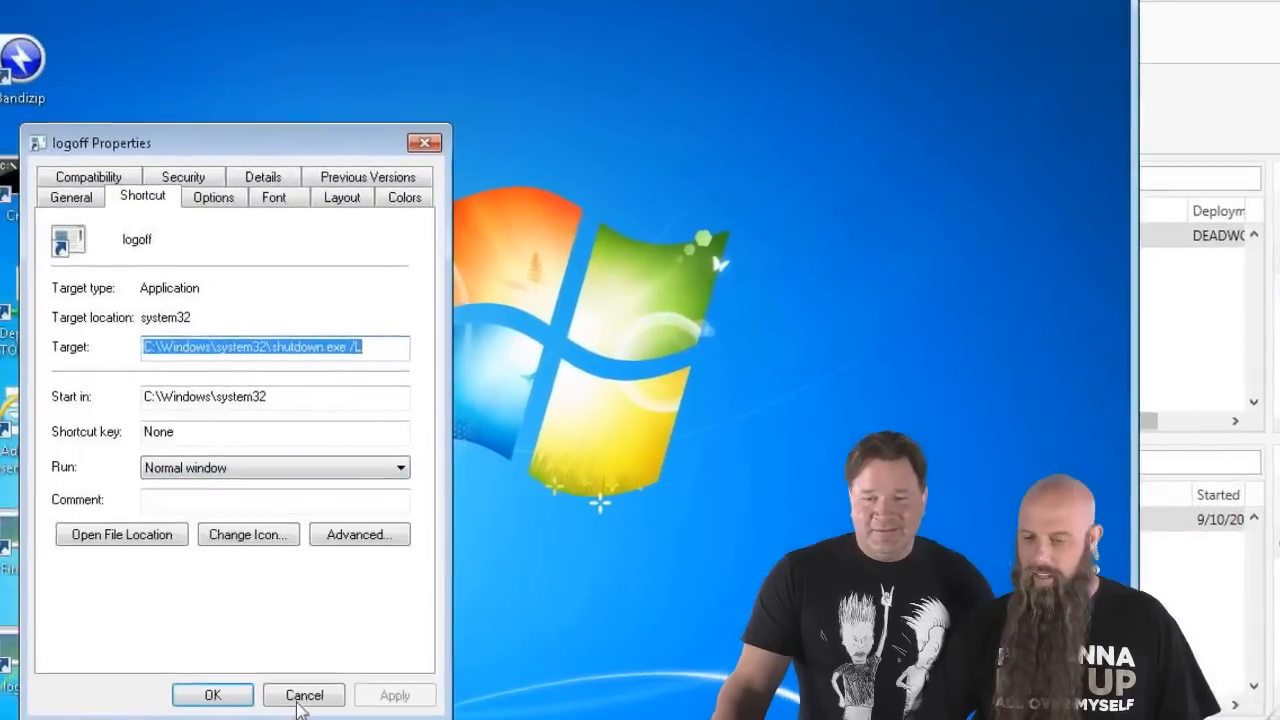
{"action": "left_click", "coordinate": [203, 661]}
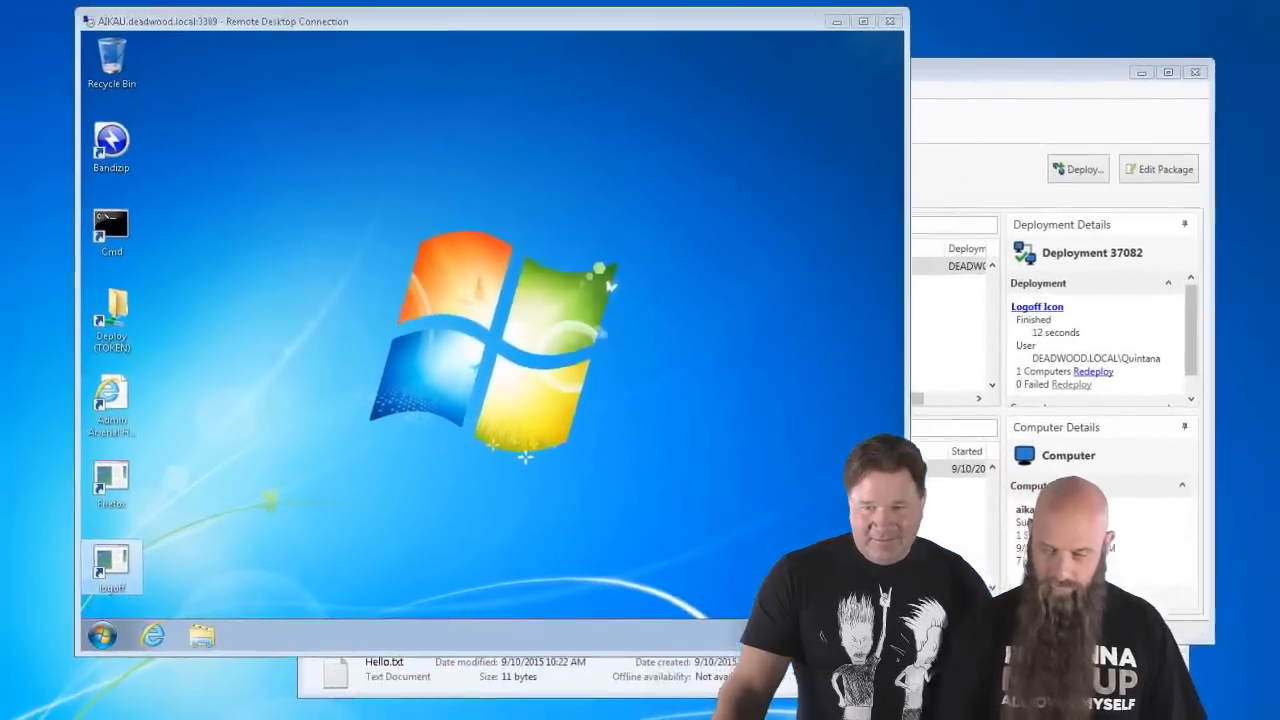
{"action": "left_click", "coordinate": [191, 710]}
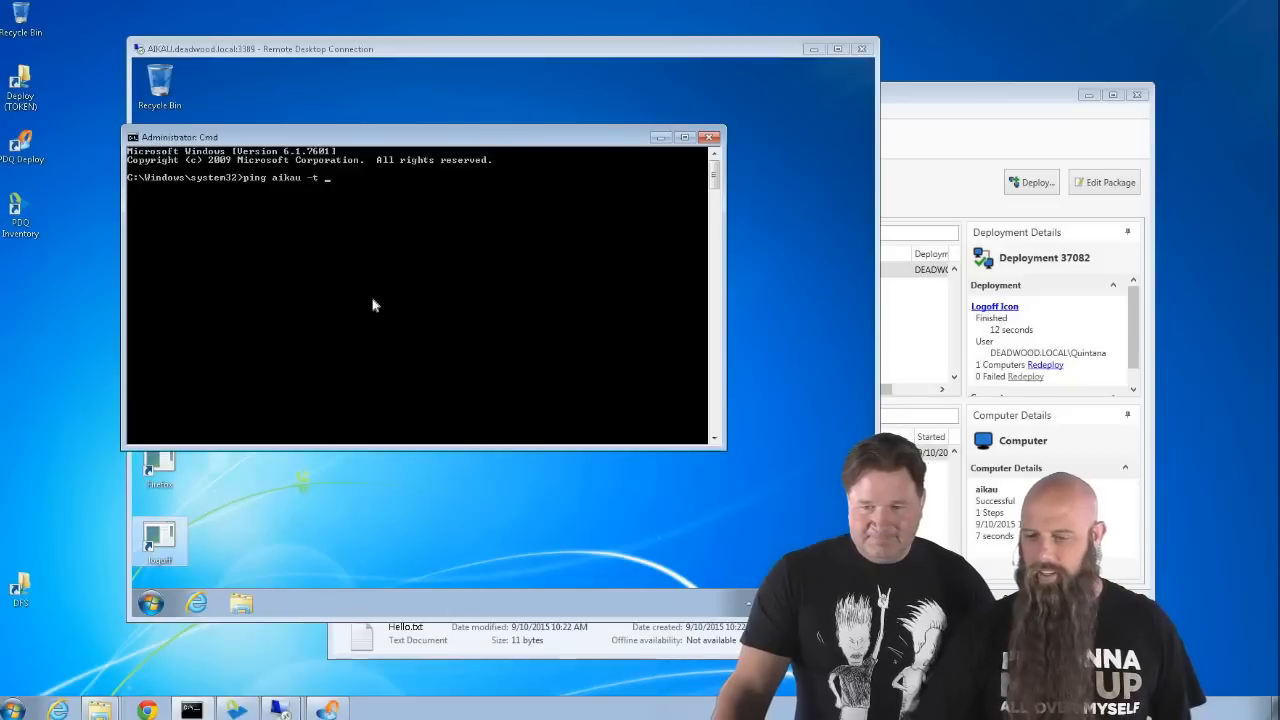
- Run ping aikau -t, watch the continuous replies, then close the prompt
{"action": "key", "text": "Return"}
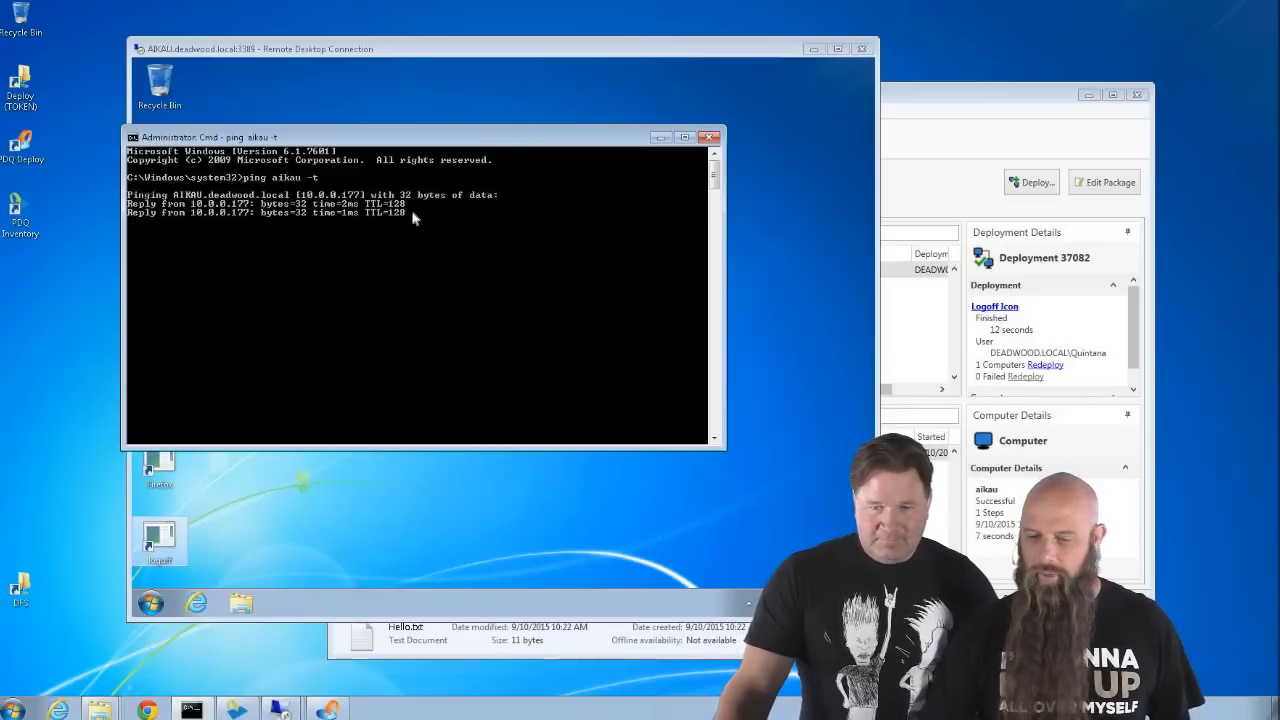
{"action": "left_click_drag", "start_coordinate": [408, 135], "coordinate": [356, 194]}
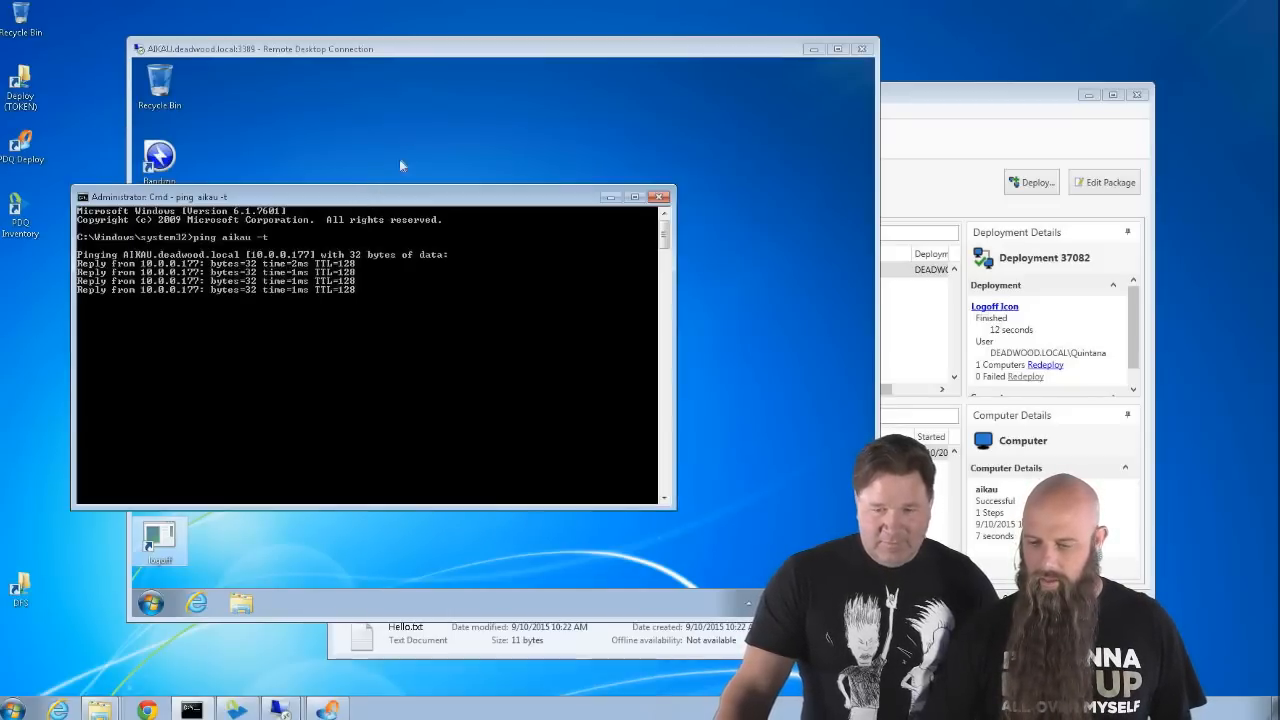
{"action": "left_click", "coordinate": [416, 141]}
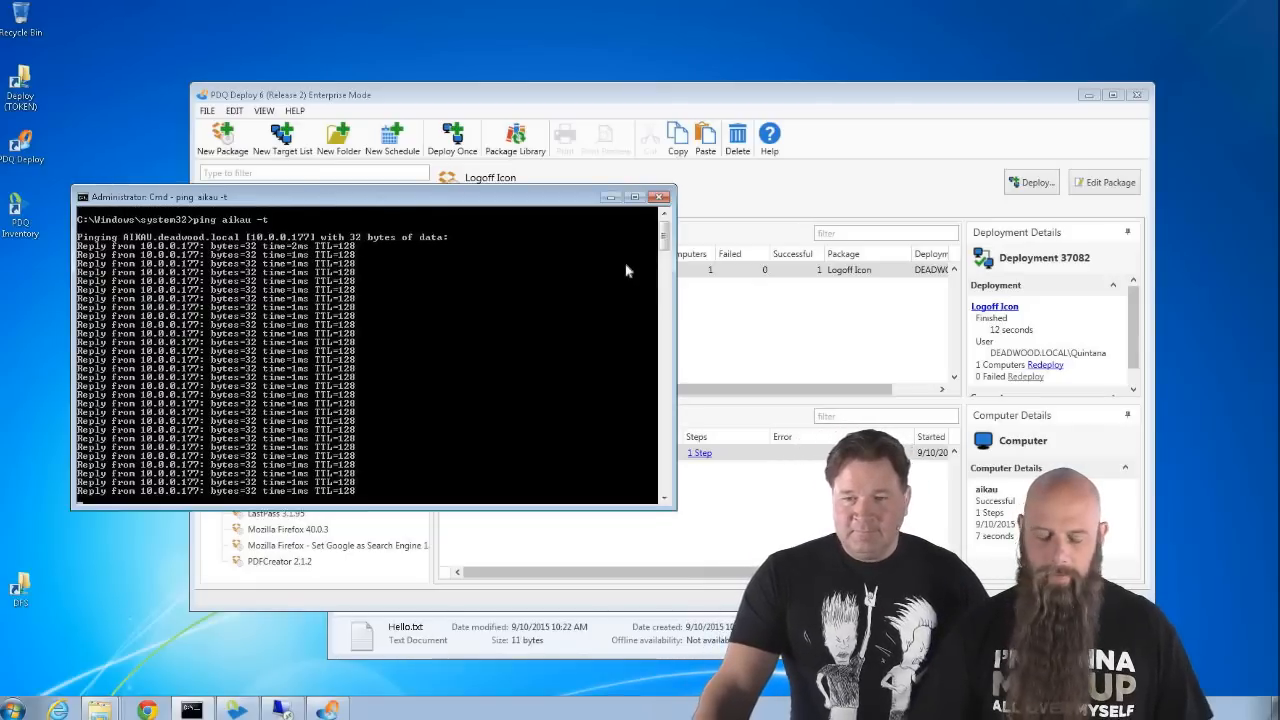
{"action": "left_click", "coordinate": [660, 196]}
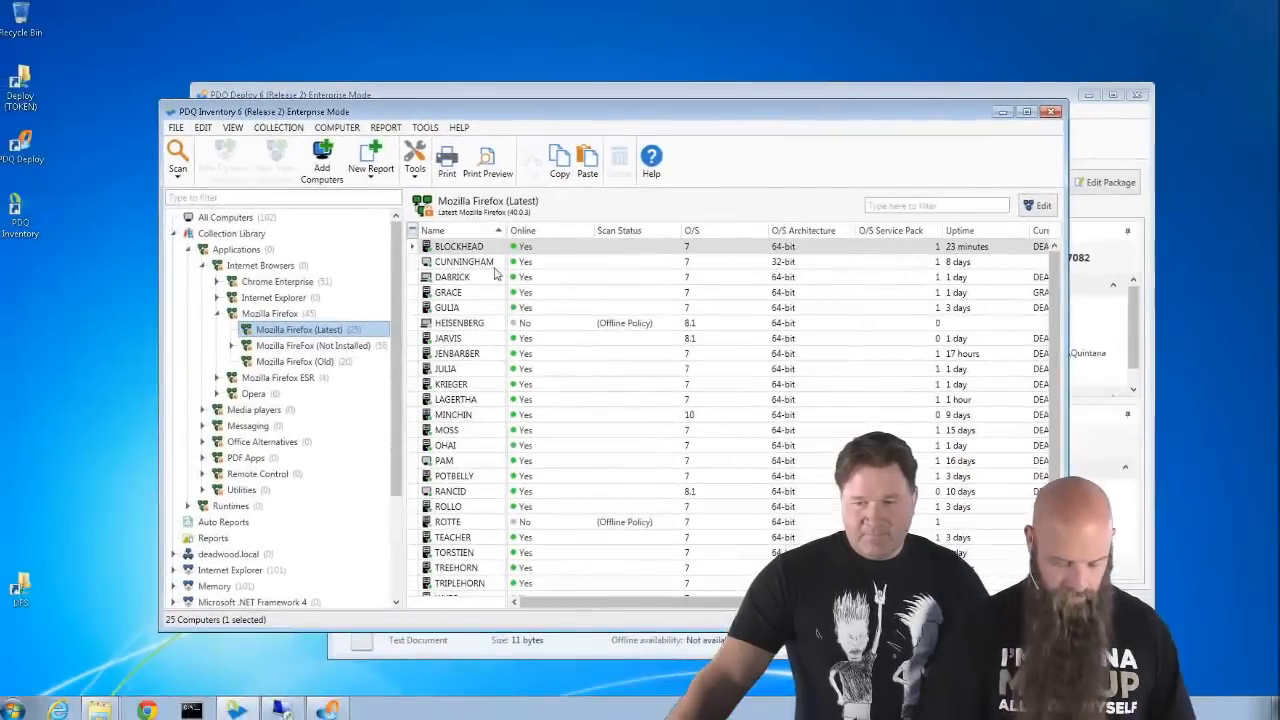
- Open a remote desktop connection to CUNNINGHAM, entering the account password
{"action": "left_click", "coordinate": [483, 264]}
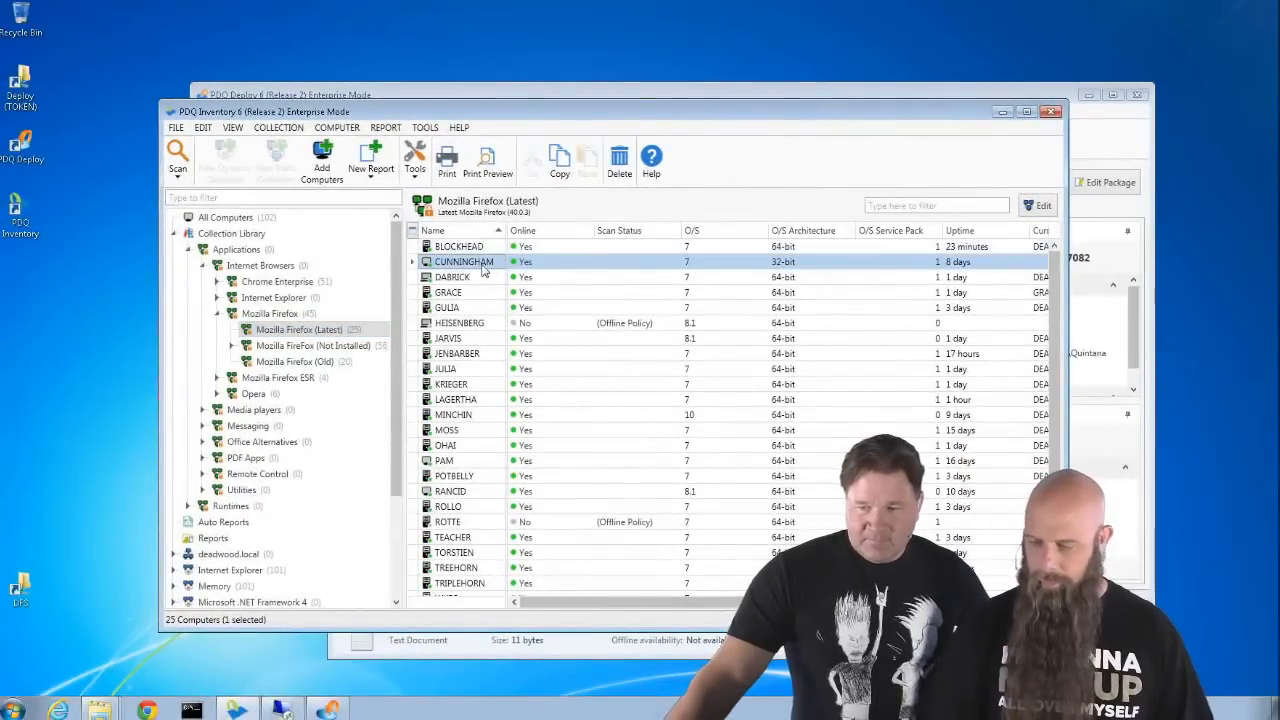
{"action": "key", "text": "ctrl+shift+r"}
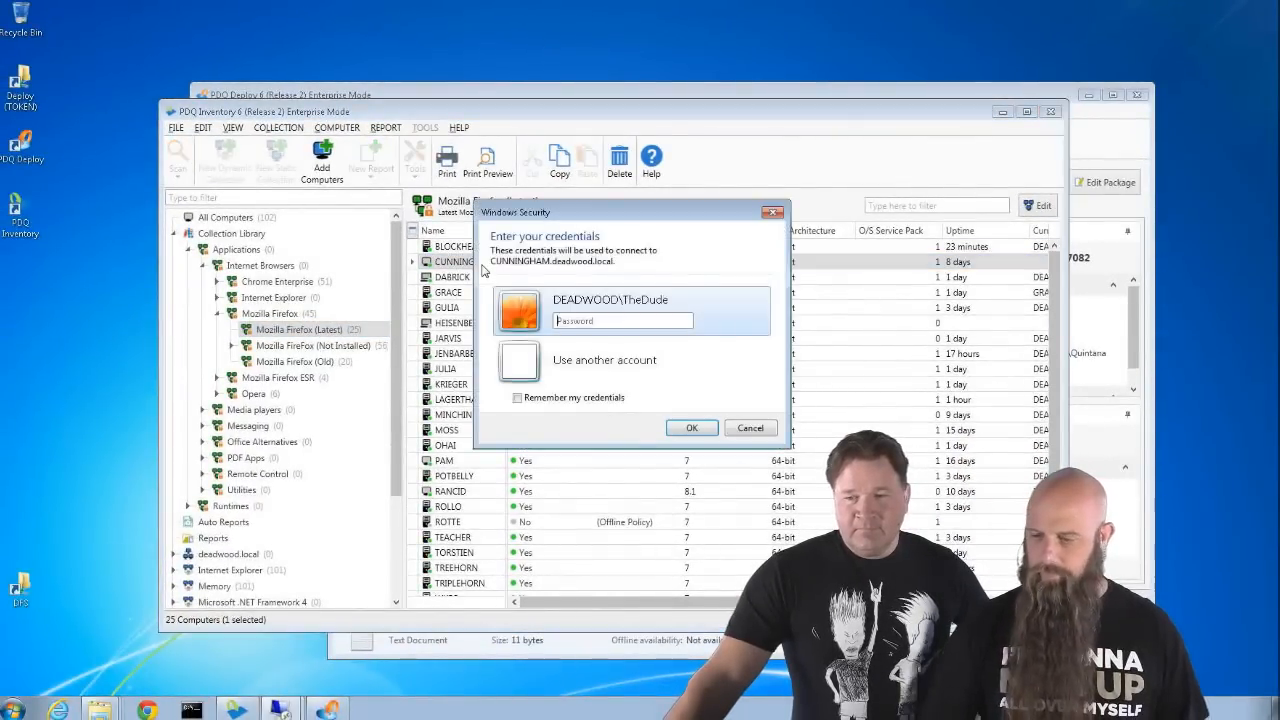
{"action": "type", "text": "••••••••"}
{"action": "key", "text": "Return"}
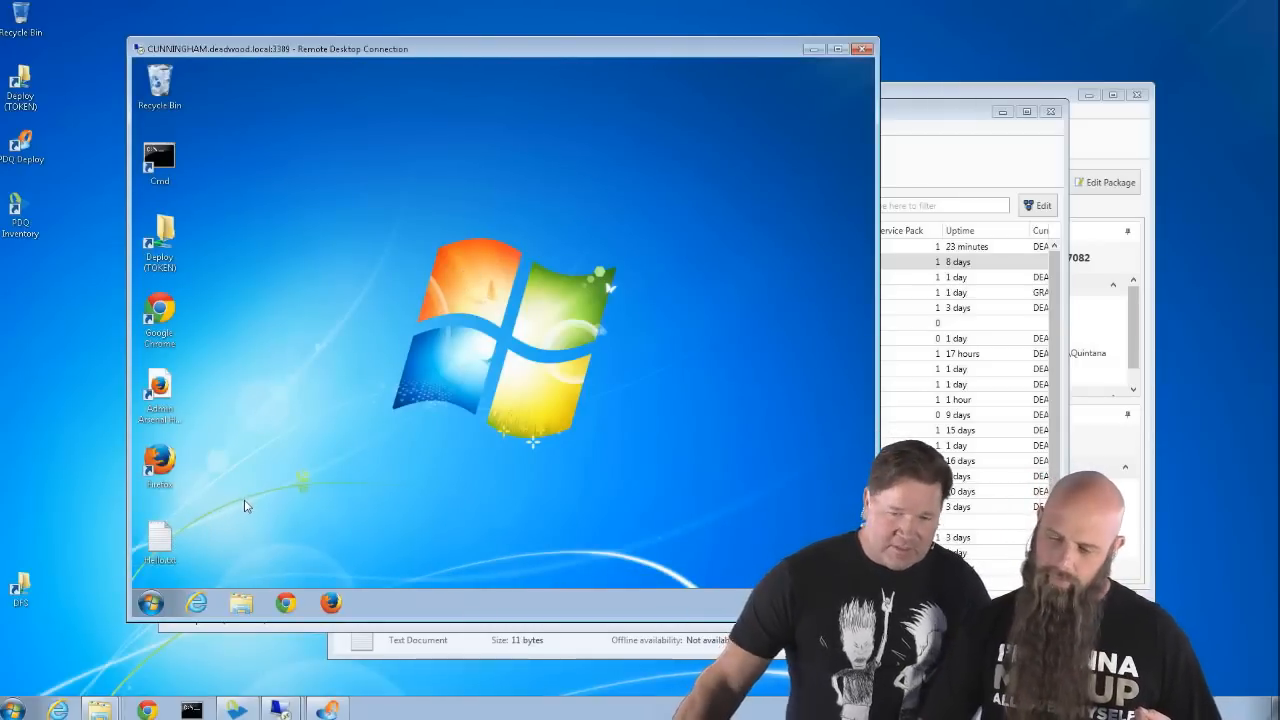
- Select the Admin Arsenal Home Page shortcut, then collapse Collection Library in PDQ Inventory
{"action": "left_click", "coordinate": [163, 385]}
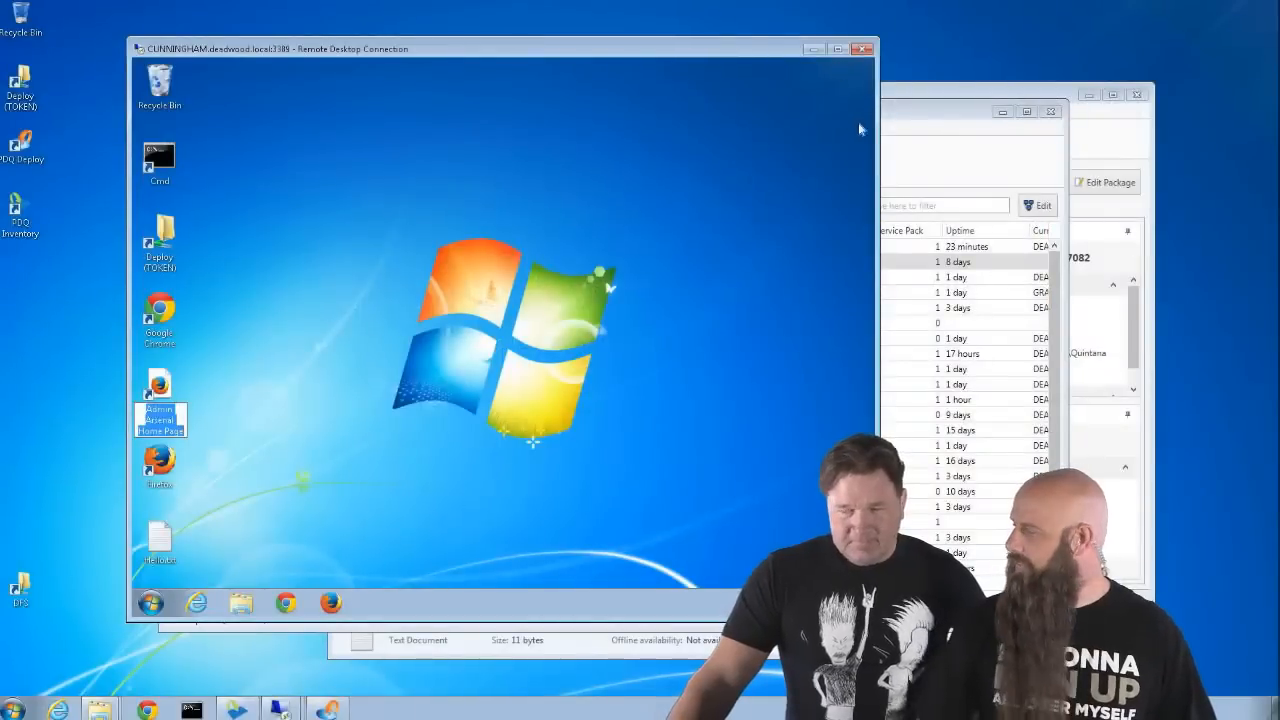
{"action": "left_click", "coordinate": [918, 177]}
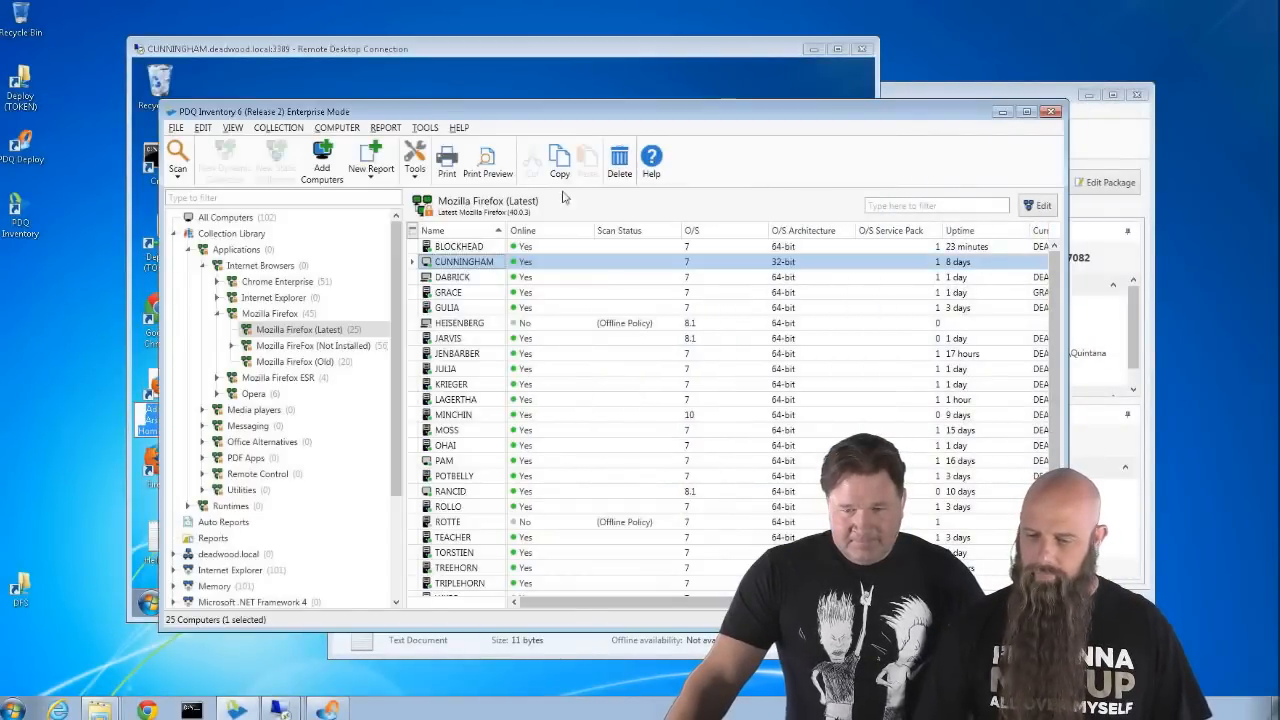
{"action": "left_click", "coordinate": [176, 233]}
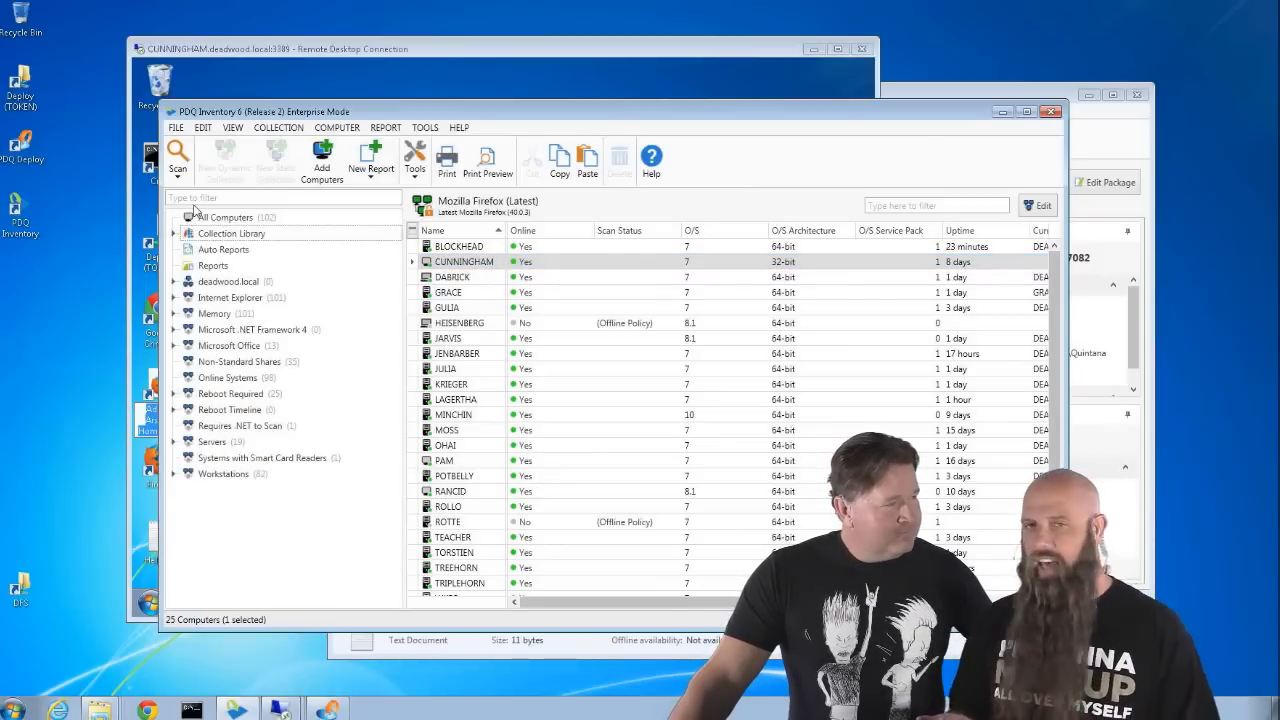
{"action": "left_click", "coordinate": [176, 127]}
- Create a new scan profile named Misc. Files in Preferences
{"action": "left_click", "coordinate": [210, 267]}
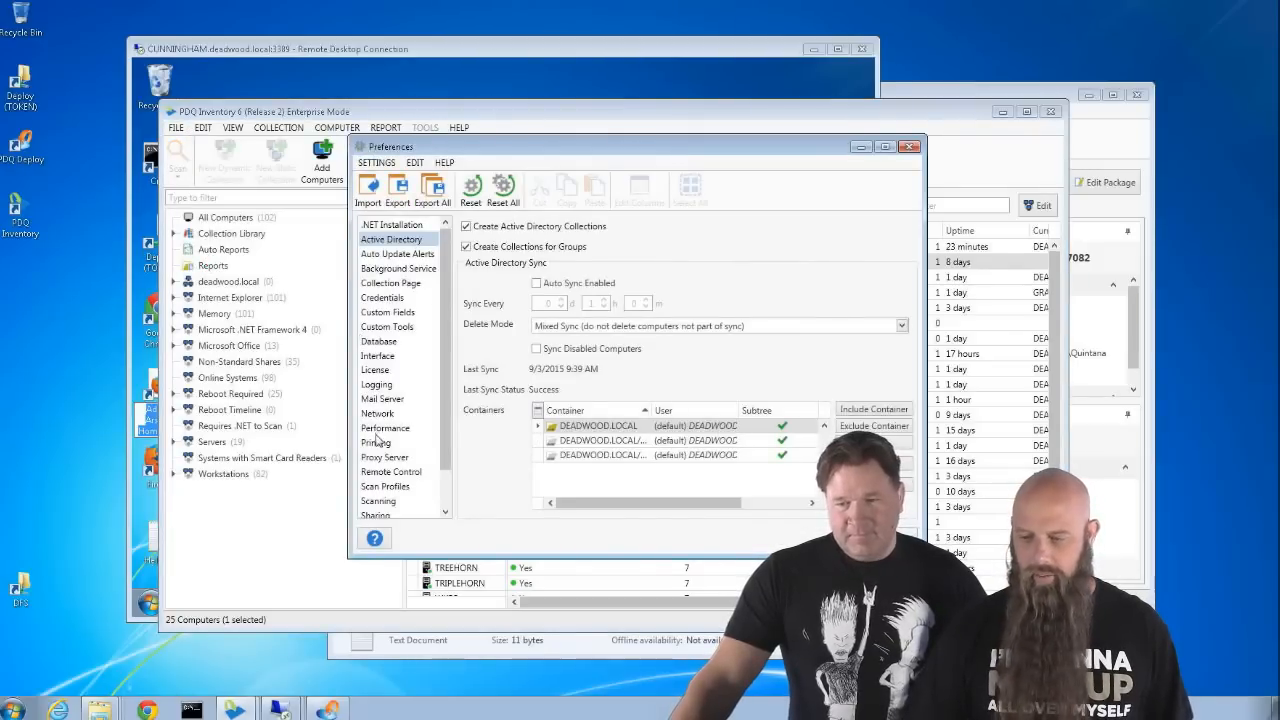
{"action": "left_click", "coordinate": [386, 487]}
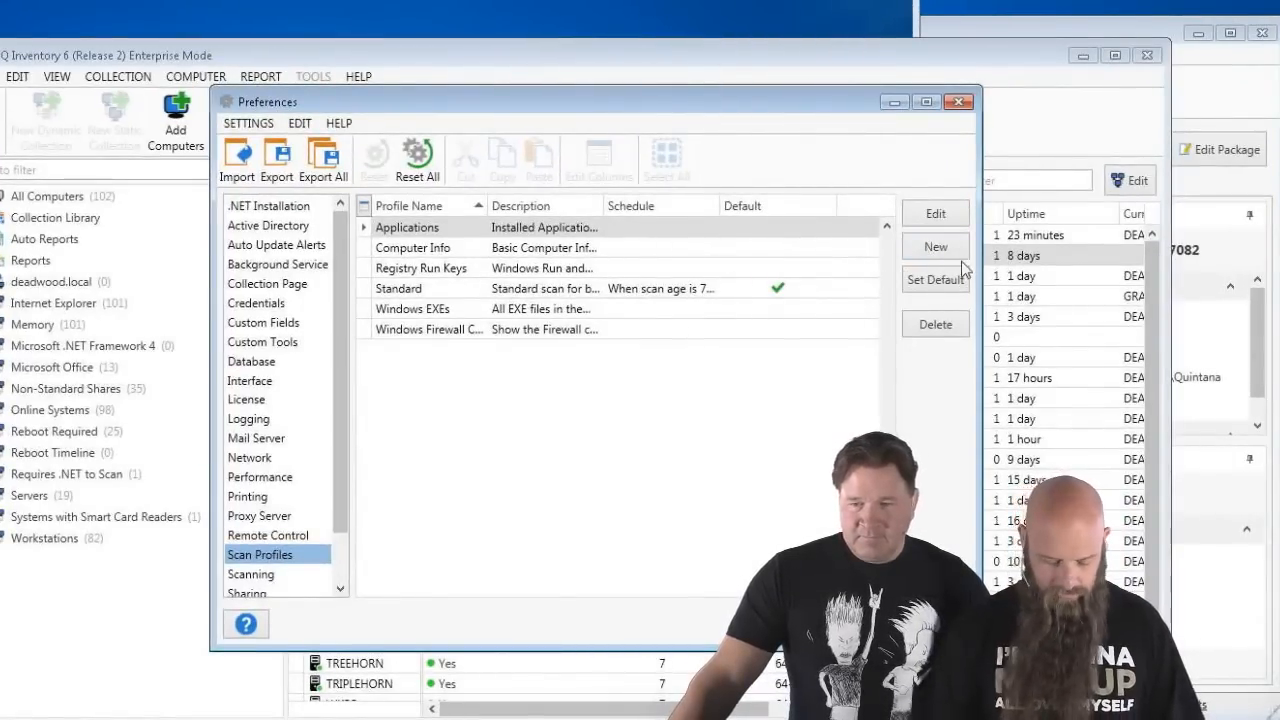
{"action": "left_click", "coordinate": [936, 247]}
{"action": "left_click_drag", "start_coordinate": [783, 273], "coordinate": [722, 275]}
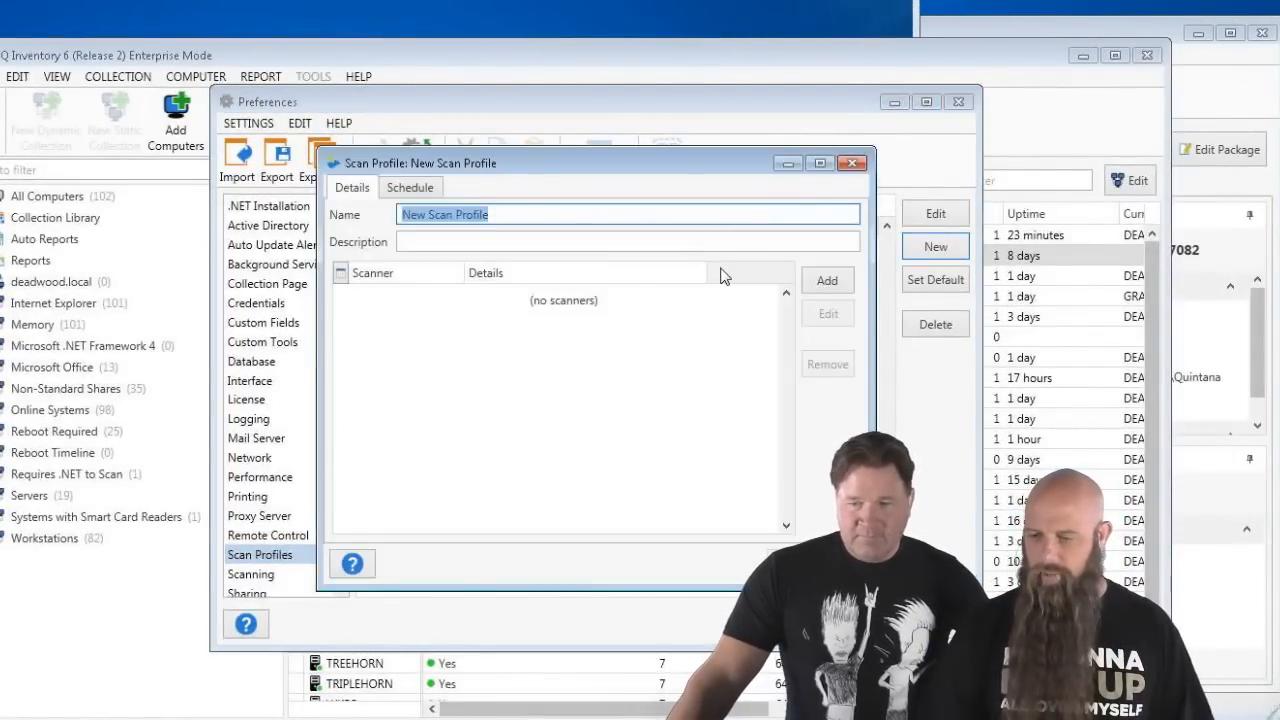
{"action": "type", "text": "S"}
{"action": "key", "text": "BackSpace"}
{"action": "type", "text": "Mis"}
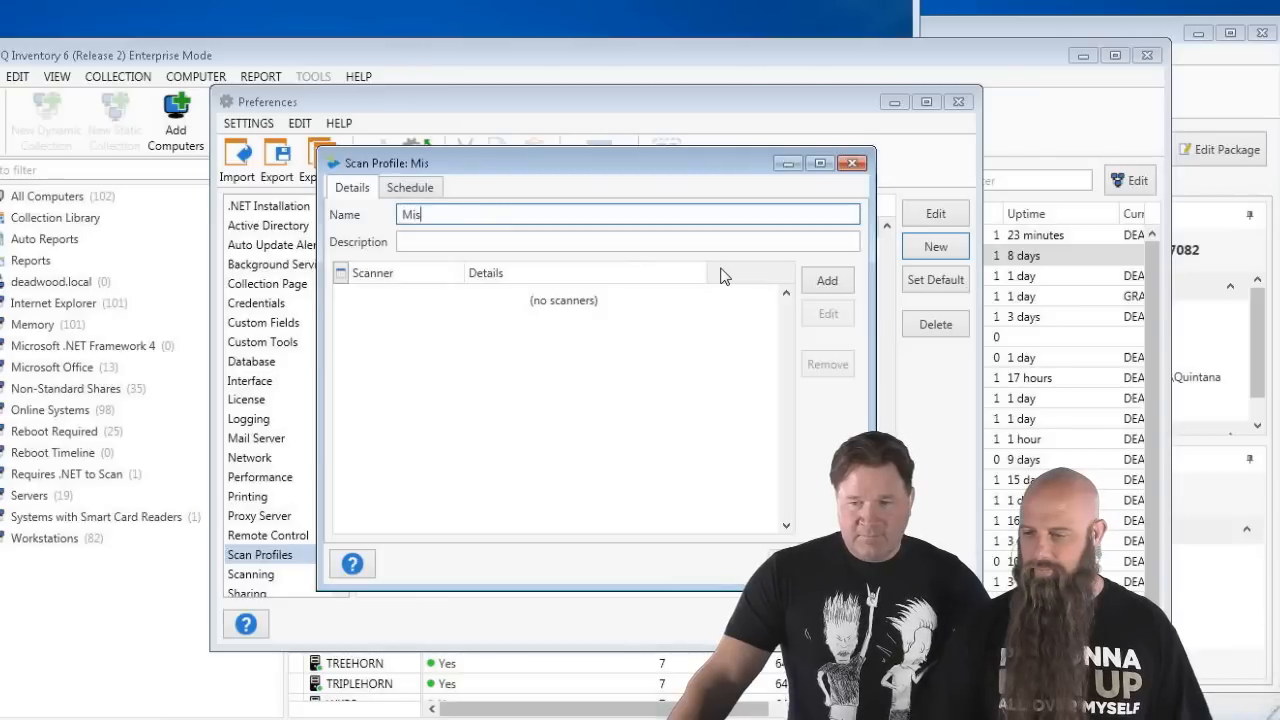
{"action": "type", "text": "c. Files"}
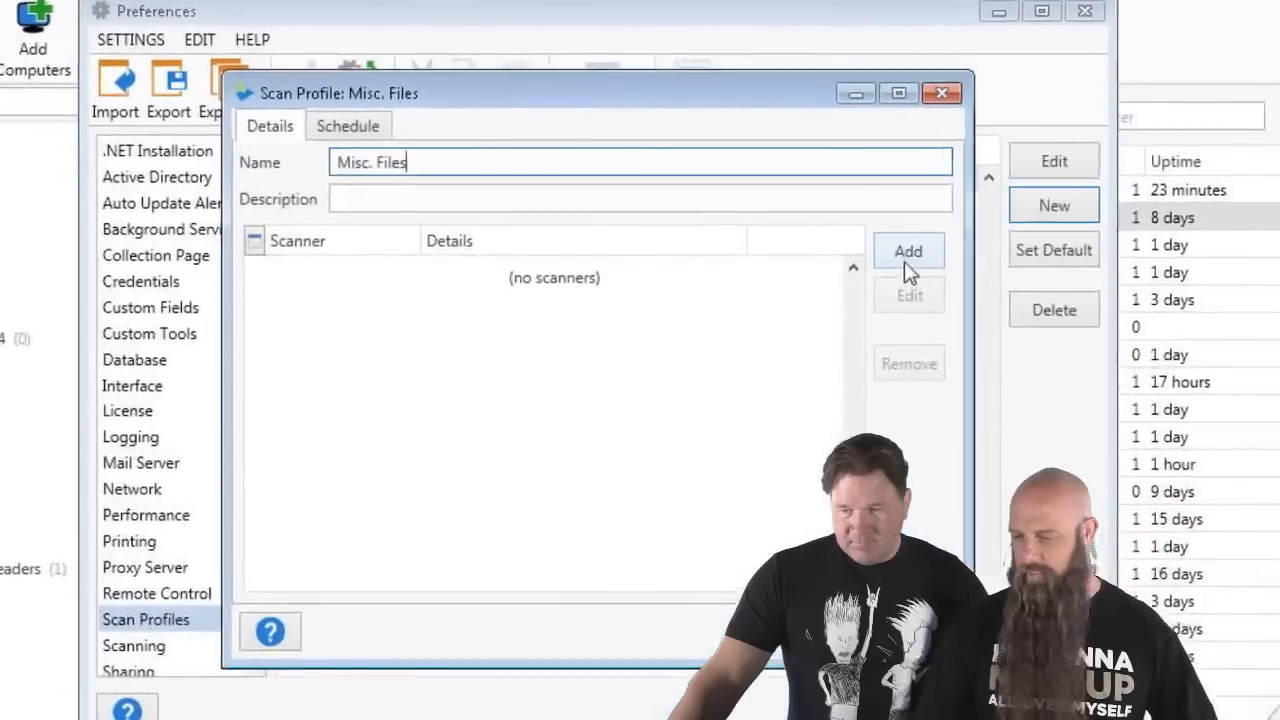
- Add Computer Details and Files scanners to the Misc. Files profile
{"action": "left_click", "coordinate": [827, 288]}
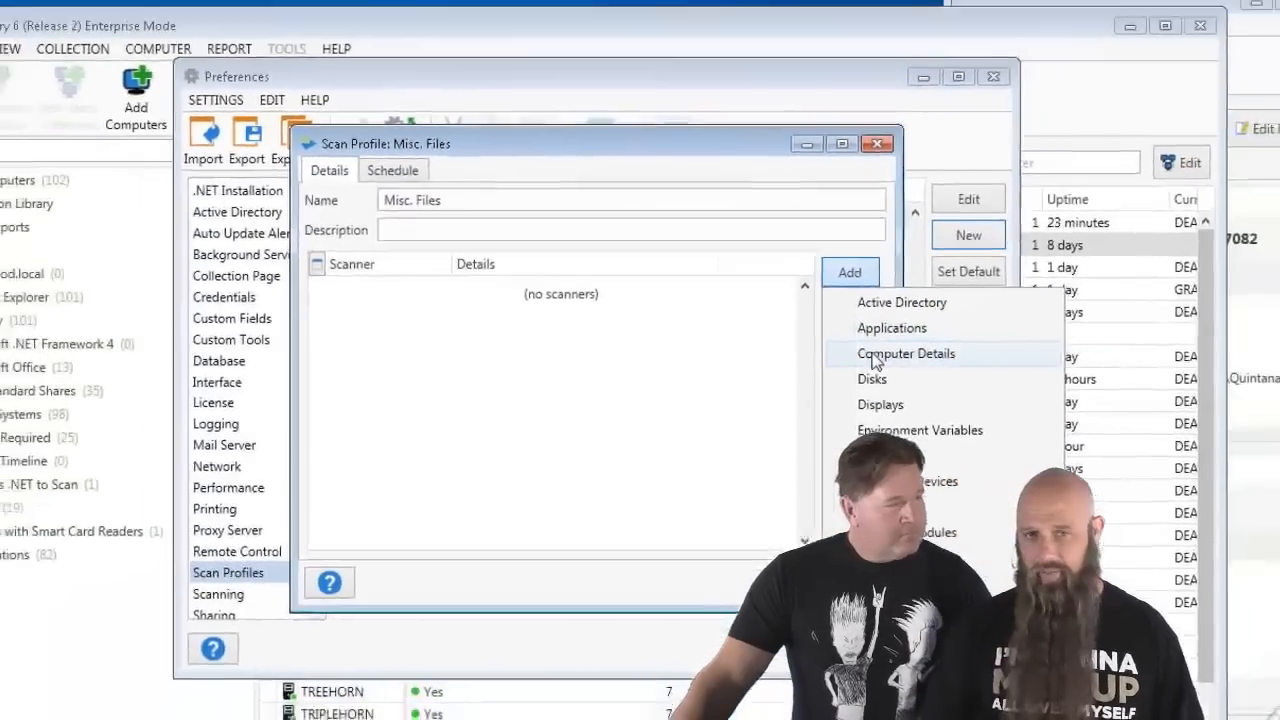
{"action": "left_click", "coordinate": [1040, 348]}
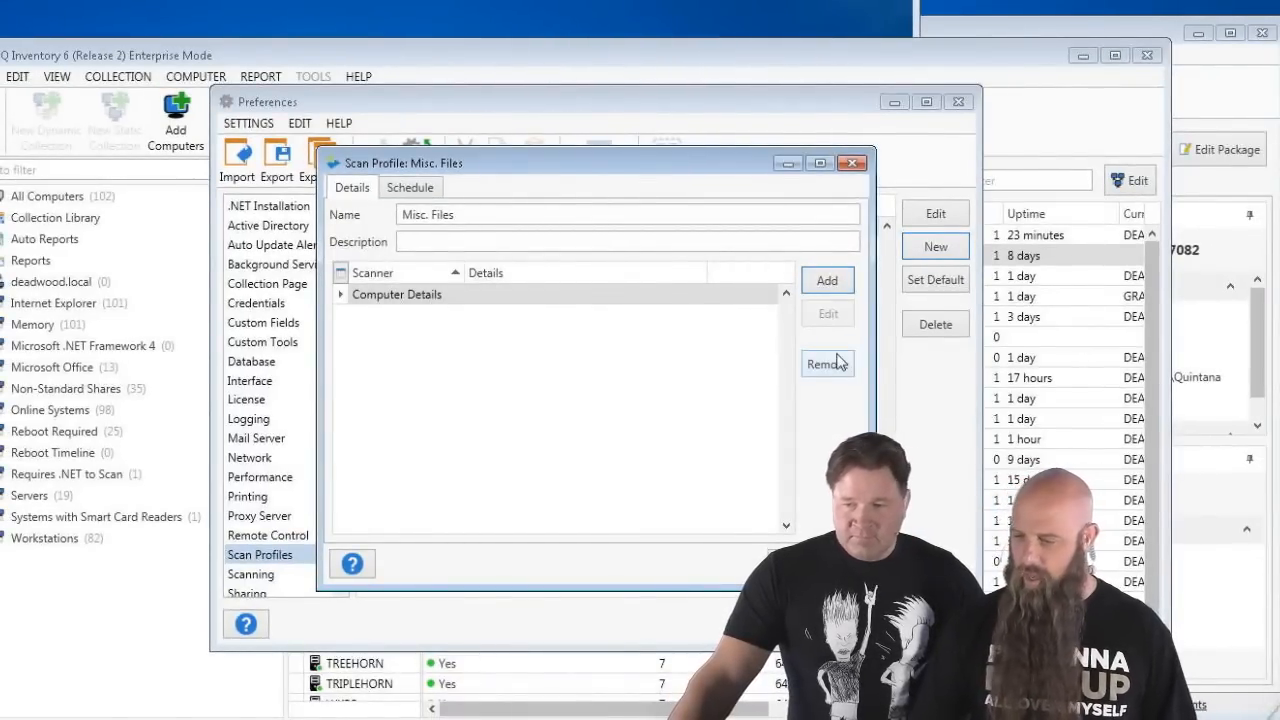
{"action": "left_click", "coordinate": [838, 288]}
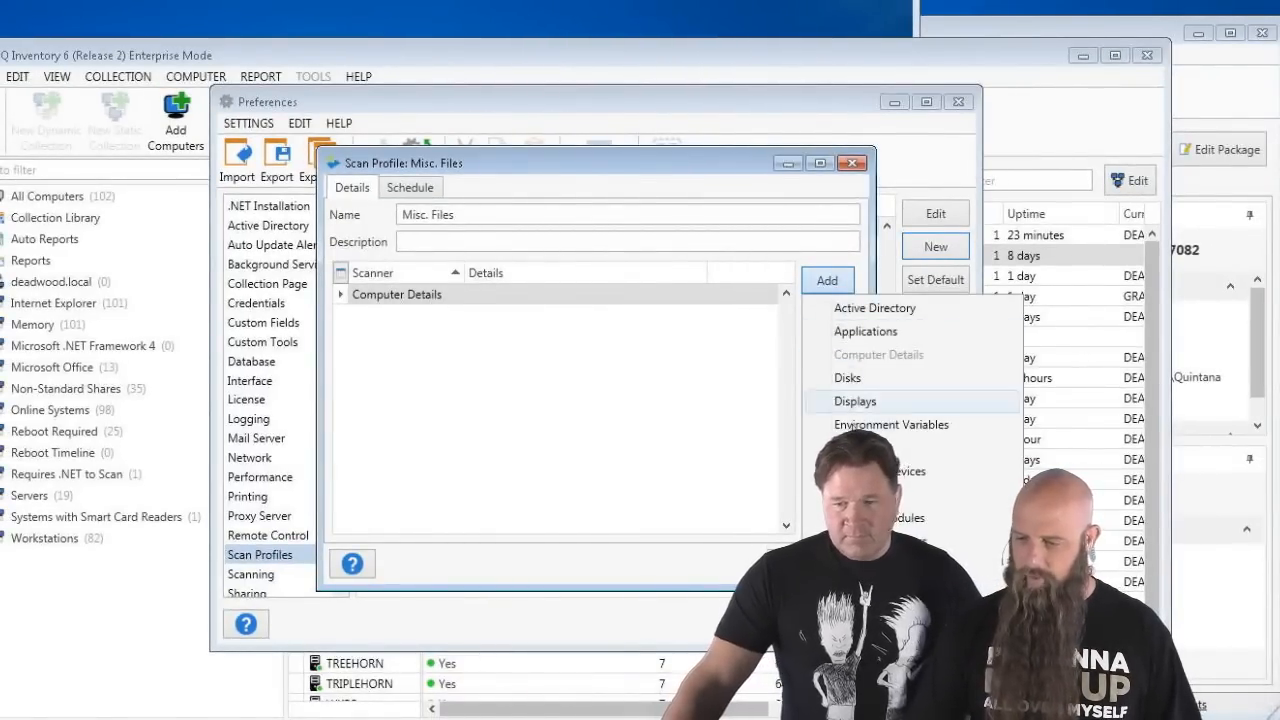
{"action": "left_click", "coordinate": [860, 447]}
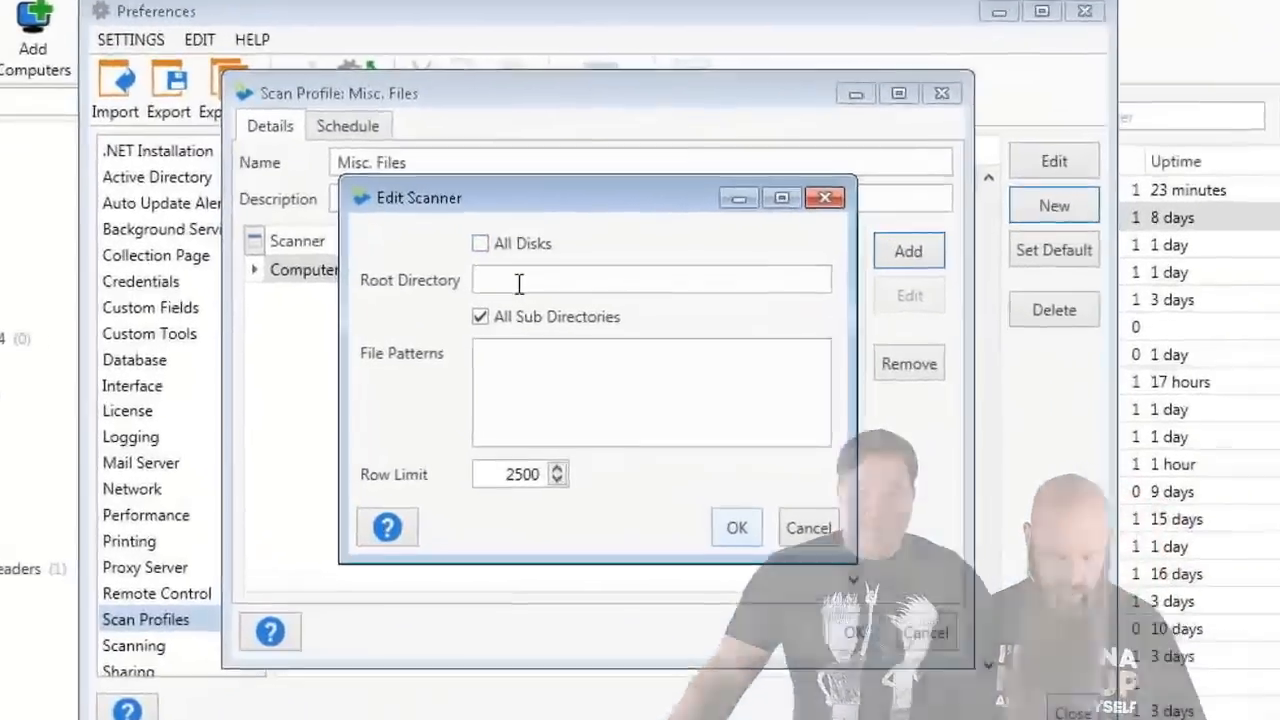
- Point the Files scanner at %PUBLIC%\Desktop, no subfolders, for Admin Arsenal Home Page.url
{"action": "left_click", "coordinate": [538, 306]}
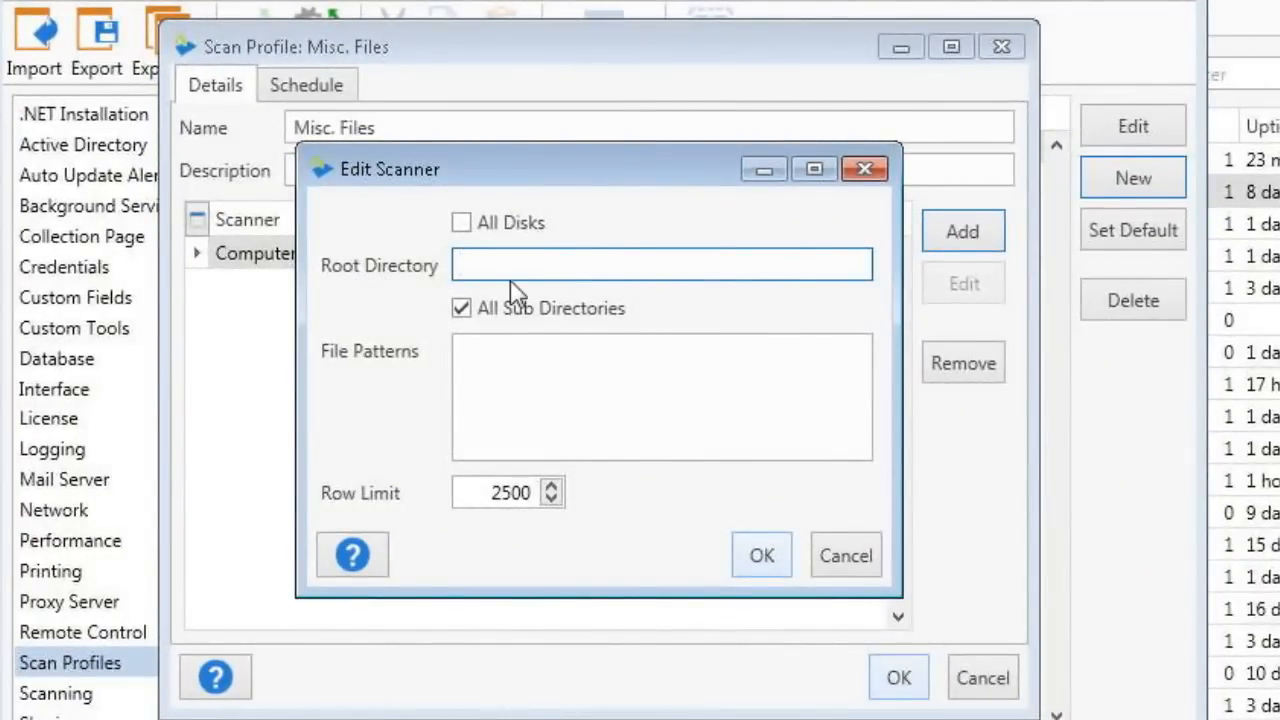
{"action": "type", "text": "%PUBLIC%\\Desktop"}
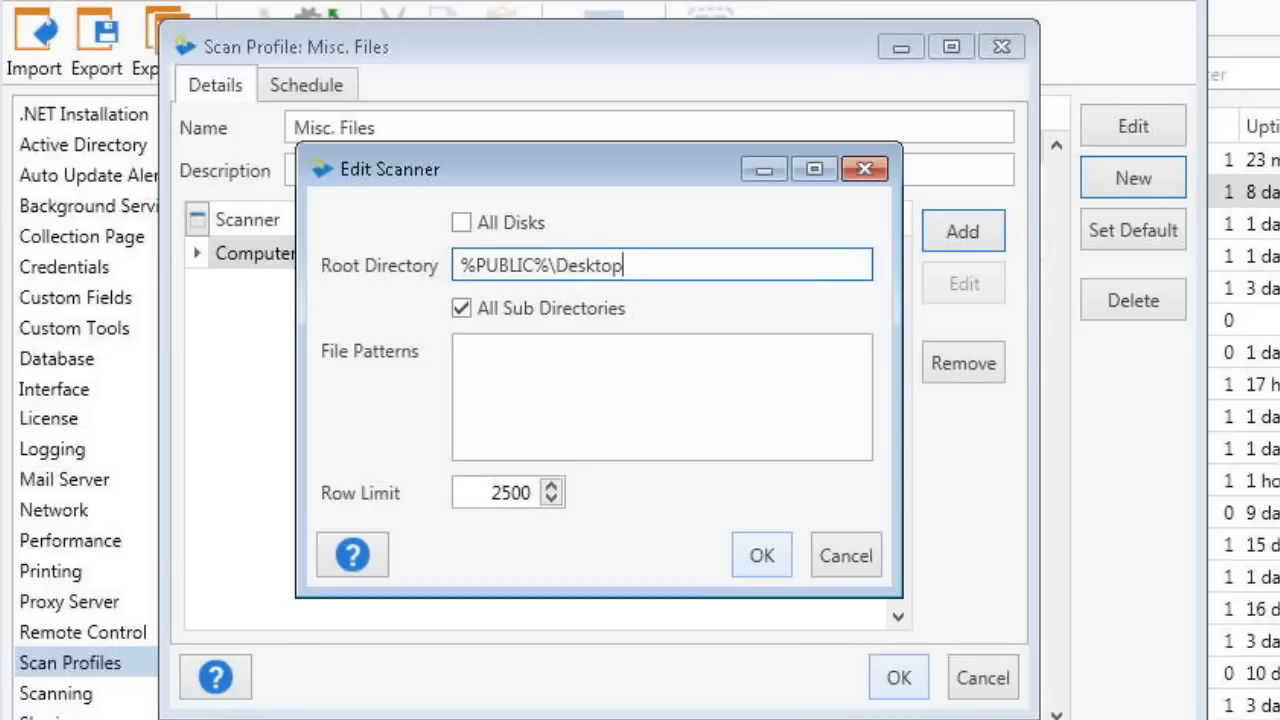
{"action": "left_click", "coordinate": [466, 311]}
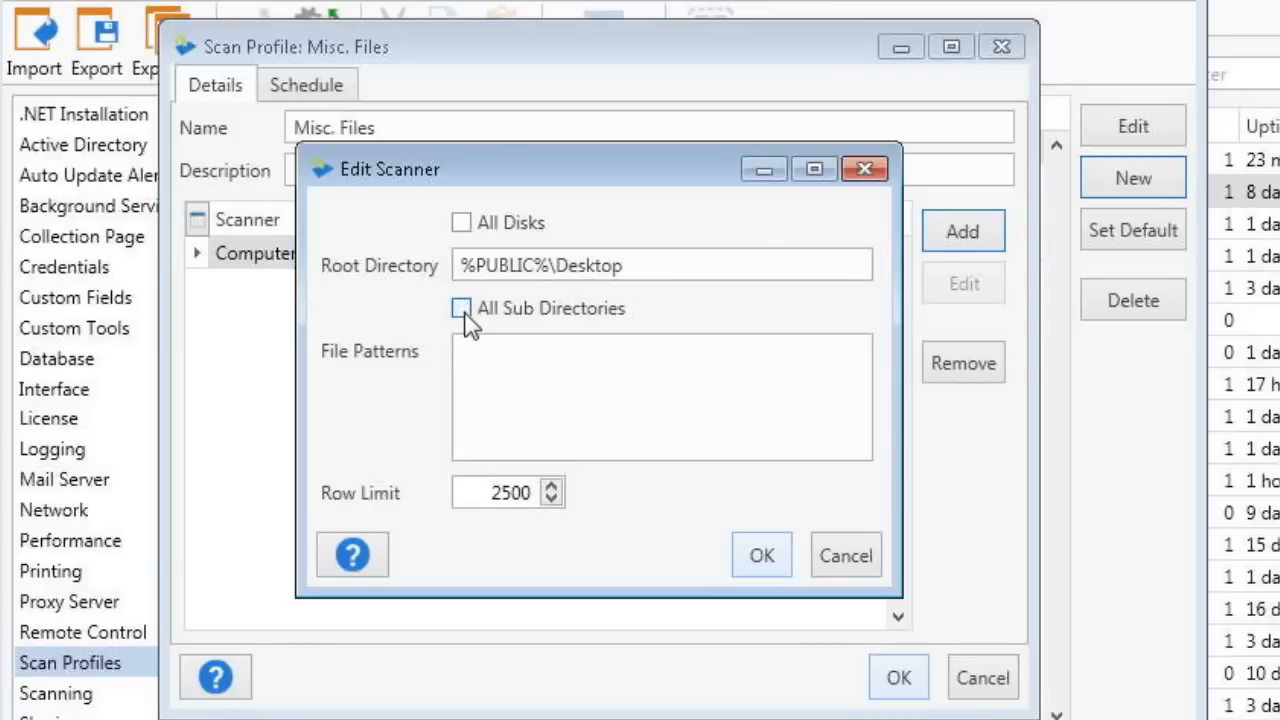
{"action": "left_click", "coordinate": [580, 440]}
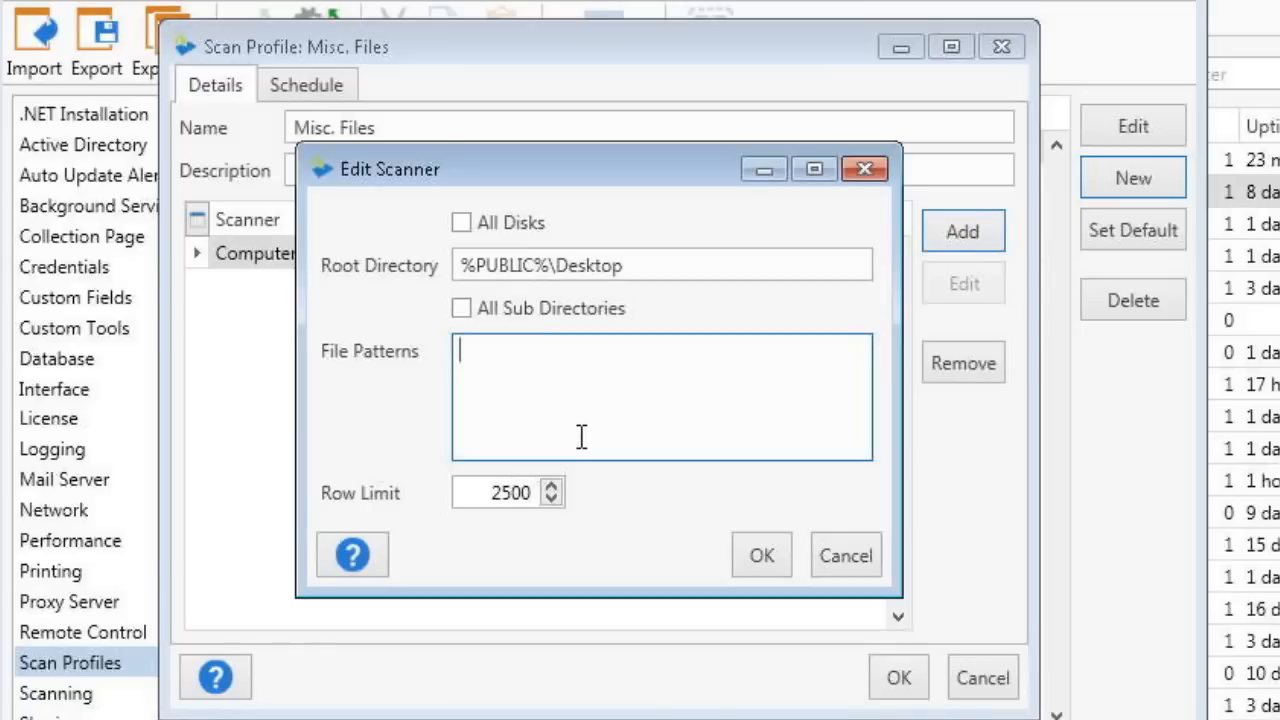
{"action": "type", "text": "Admin Arsenal Home Page.url"}
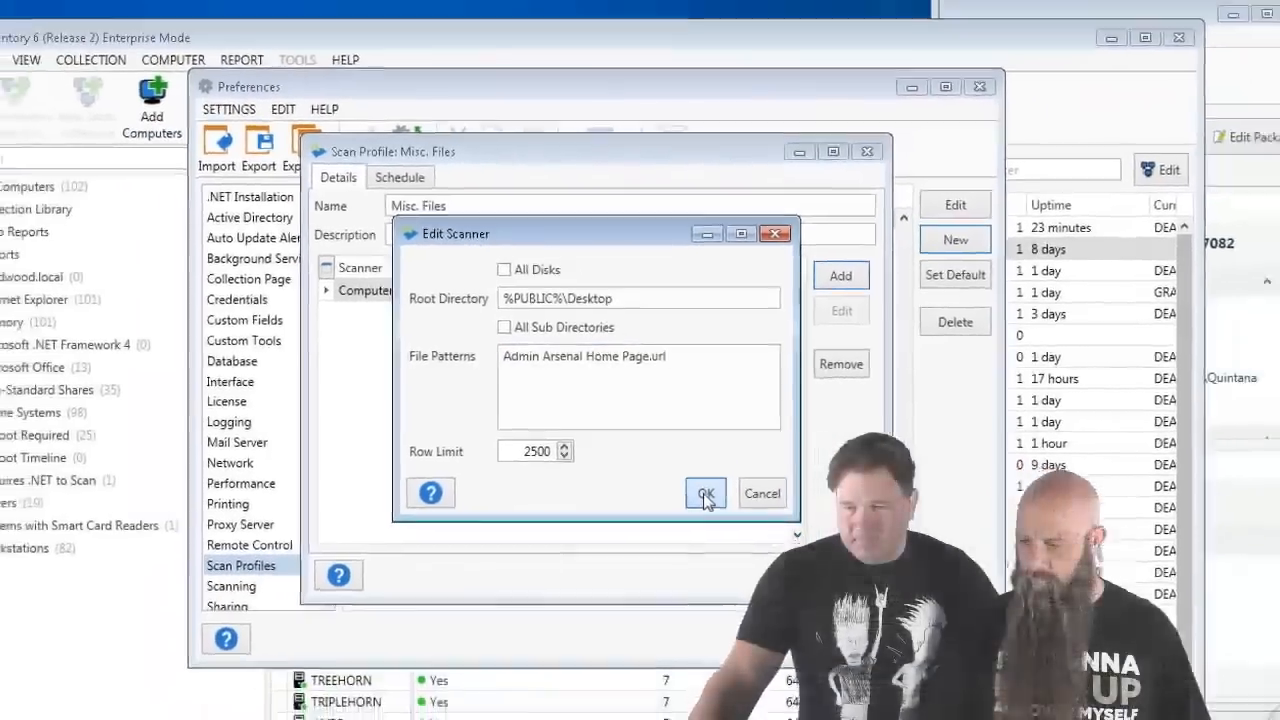
{"action": "left_click", "coordinate": [736, 528]}
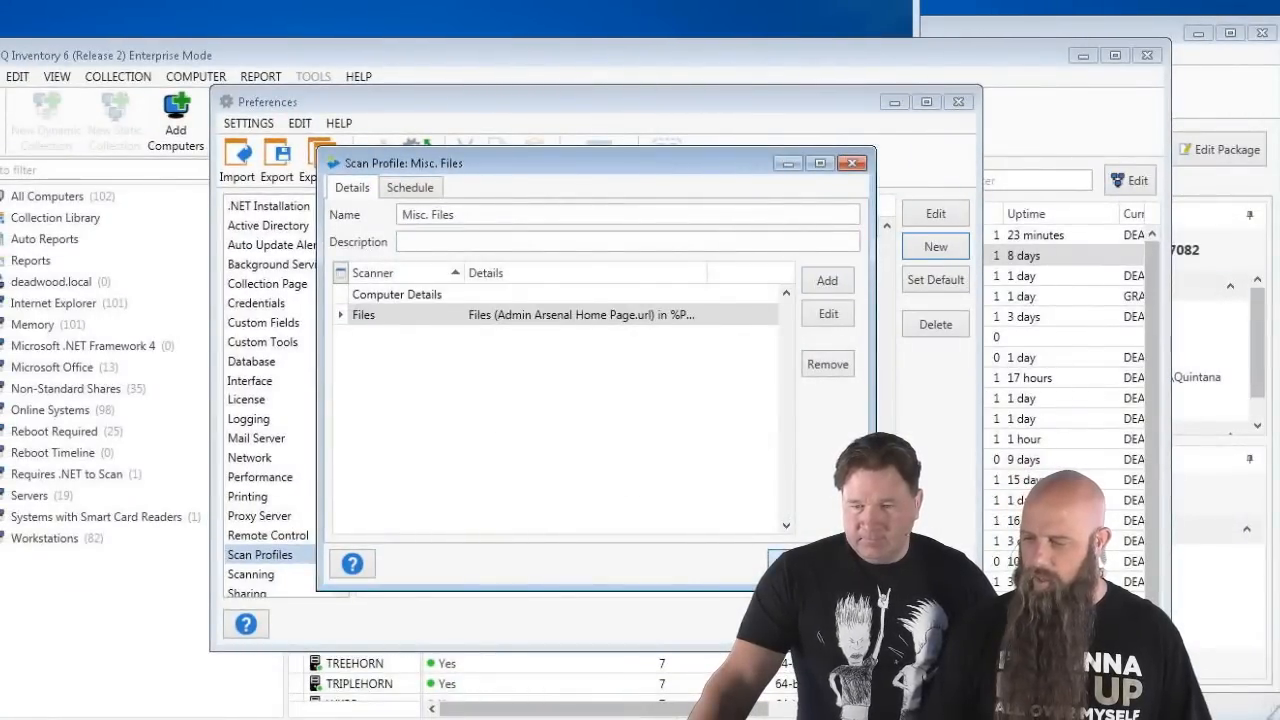
- Save the Misc. Files profile, close Preferences, and select CUNNINGHAM
{"action": "left_click", "coordinate": [788, 563]}
{"action": "key", "text": "Escape"}
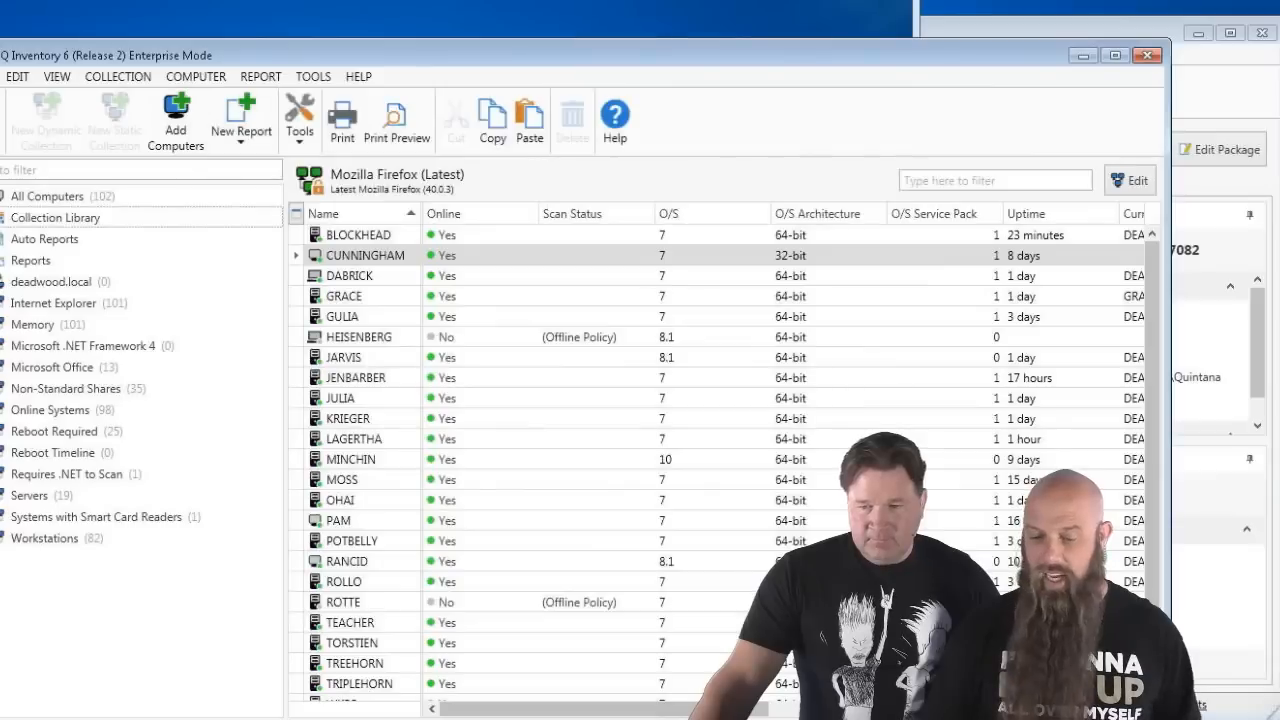
{"action": "left_click", "coordinate": [367, 255]}
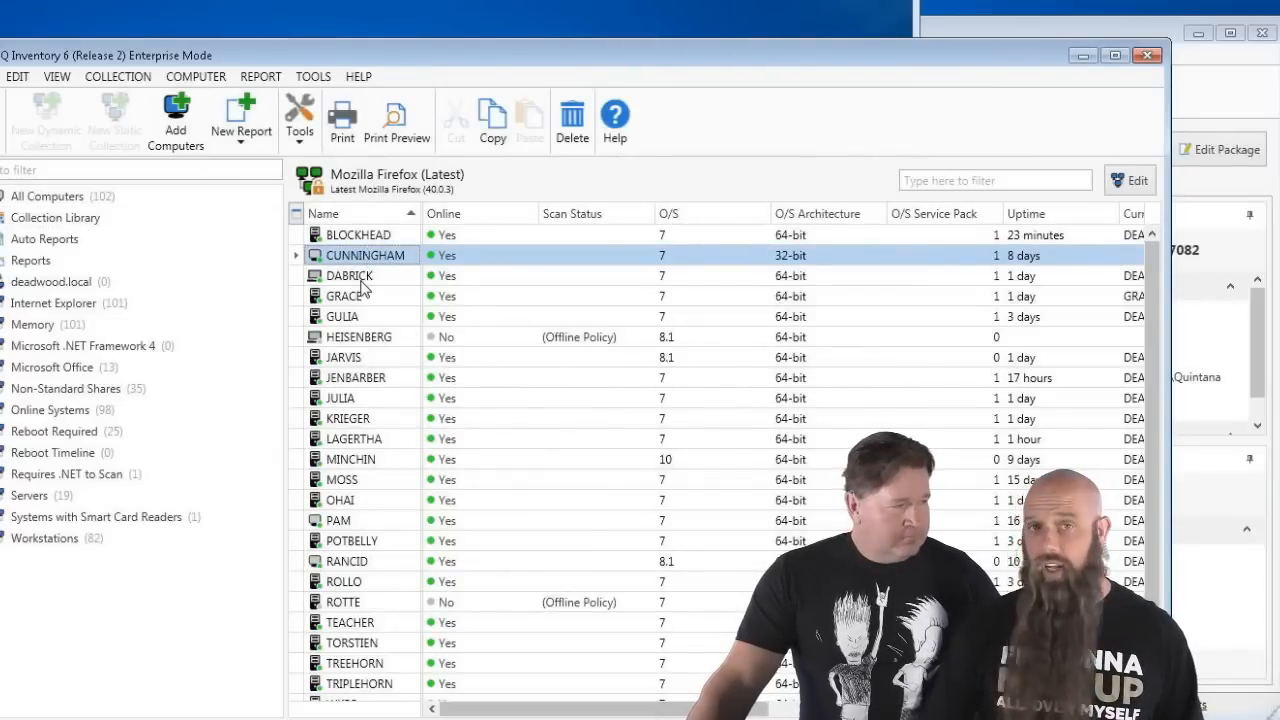
- Add DABRICK to the CUNNINGHAM selection and run the Misc. Files scan profile on both
{"action": "left_click", "coordinate": [361, 276], "text": "ctrl"}
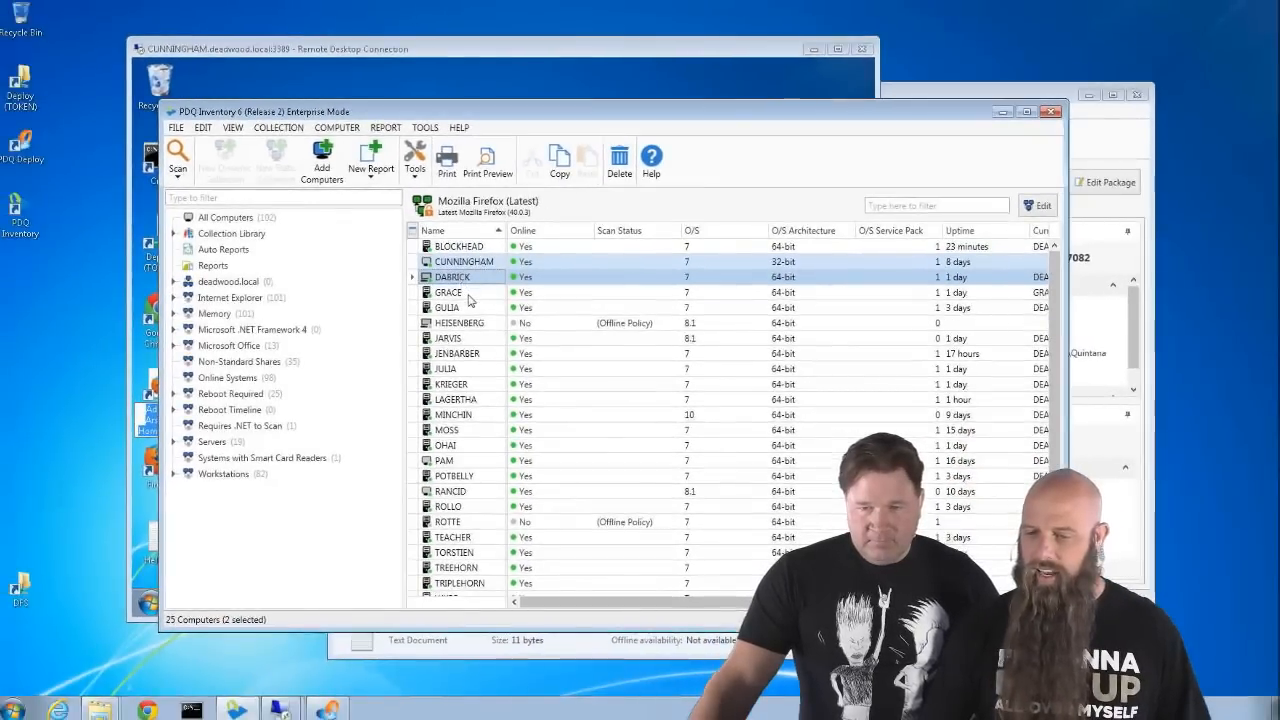
{"action": "left_click", "coordinate": [180, 174]}
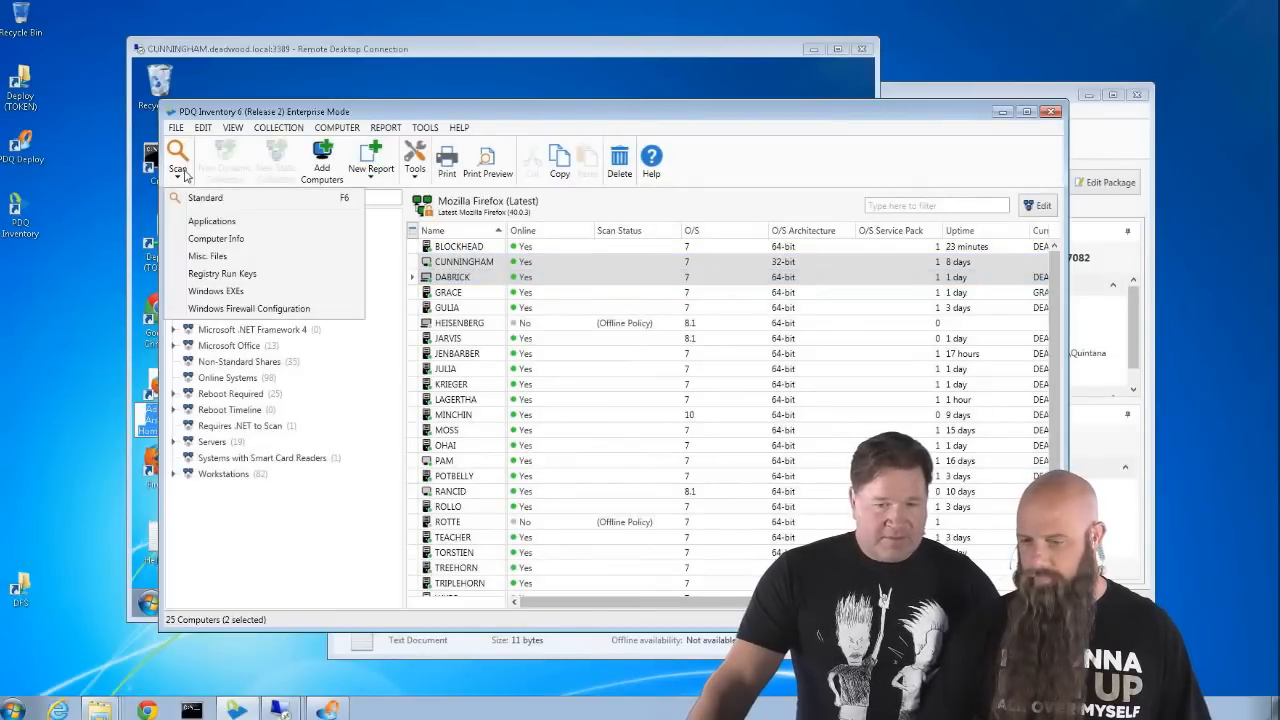
{"action": "left_click", "coordinate": [207, 256]}
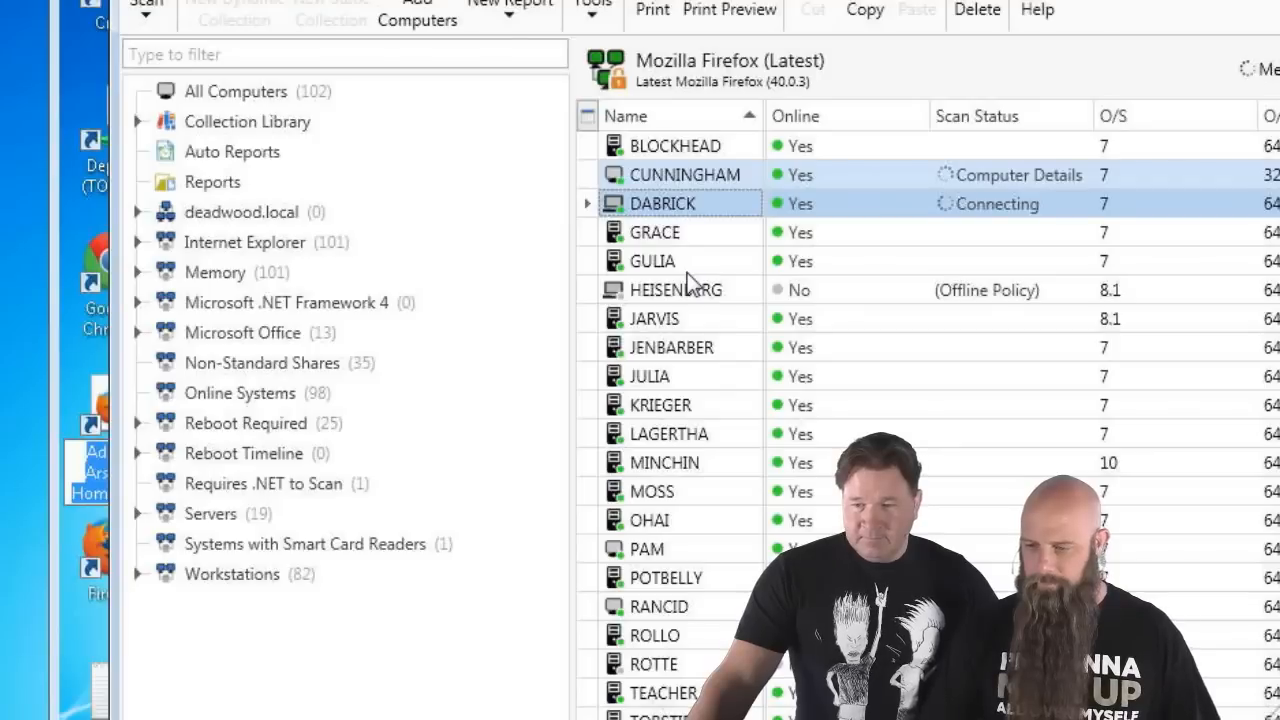
- View CUNNINGHAM's scanned files and widen the Name column to read Admin Arsenal Home Page.url
{"action": "left_click", "coordinate": [687, 172]}
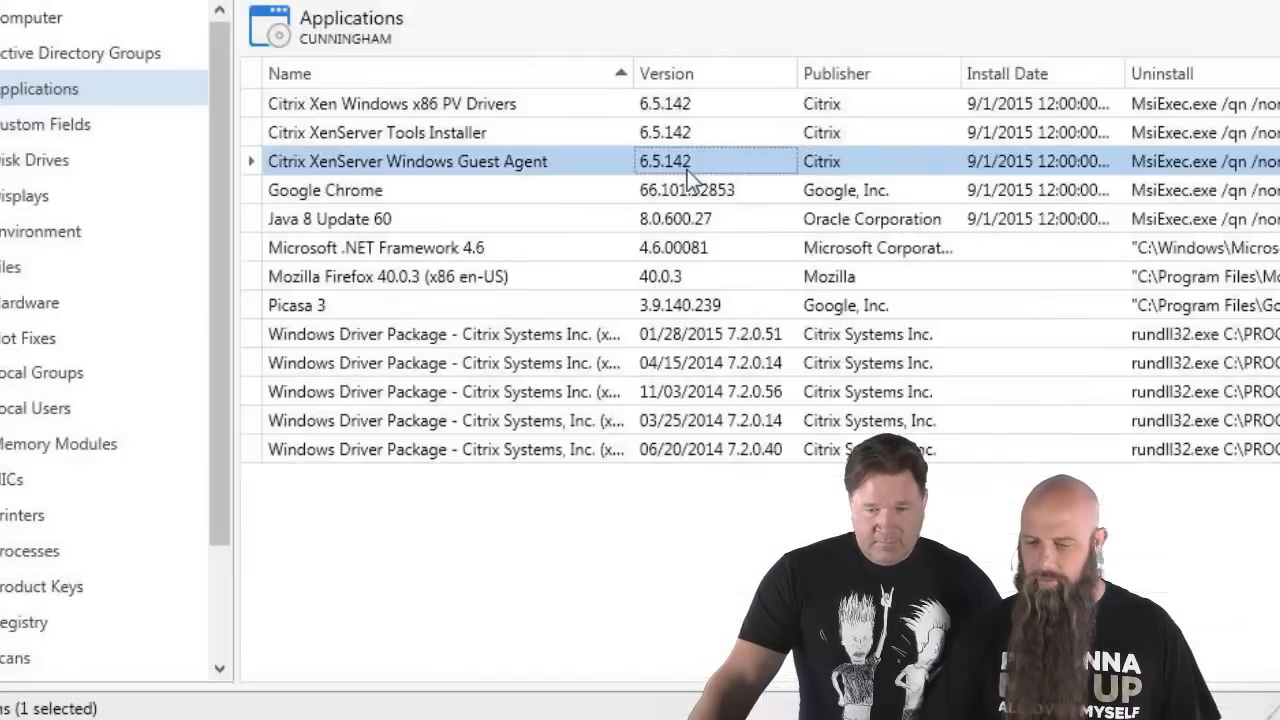
{"action": "left_click", "coordinate": [22, 268]}
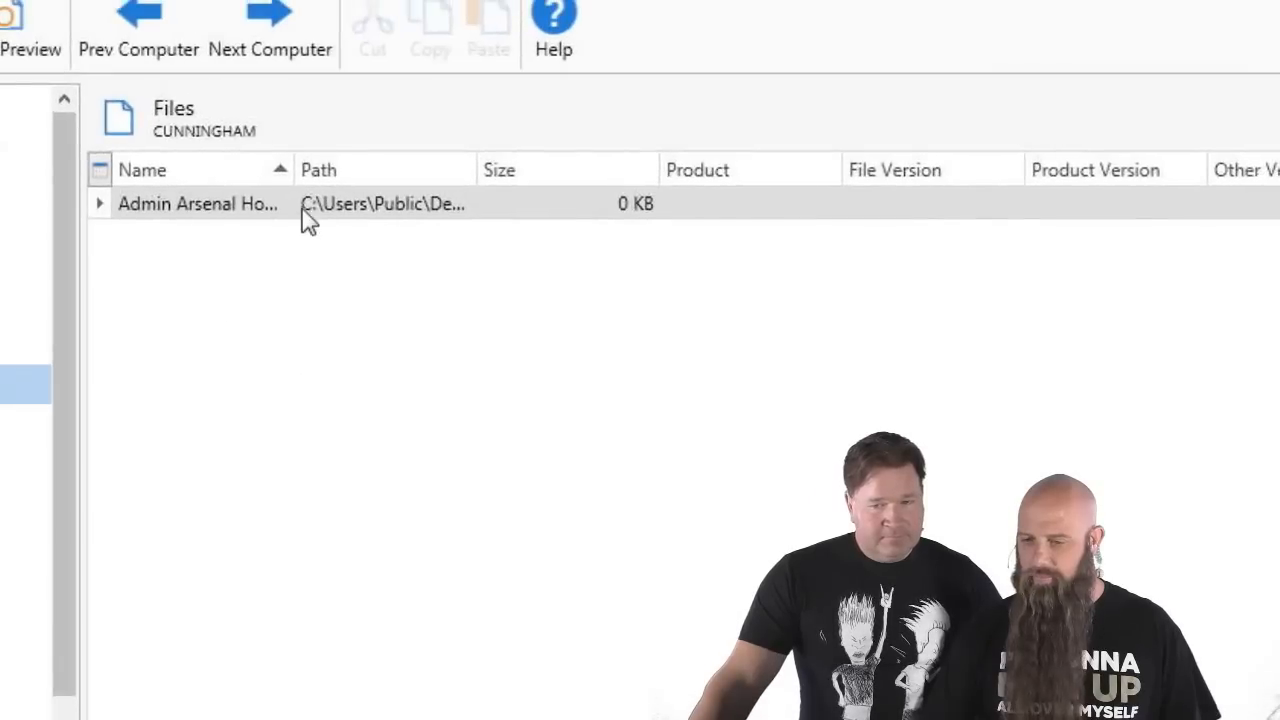
{"action": "left_click_drag", "start_coordinate": [292, 162], "coordinate": [402, 149]}
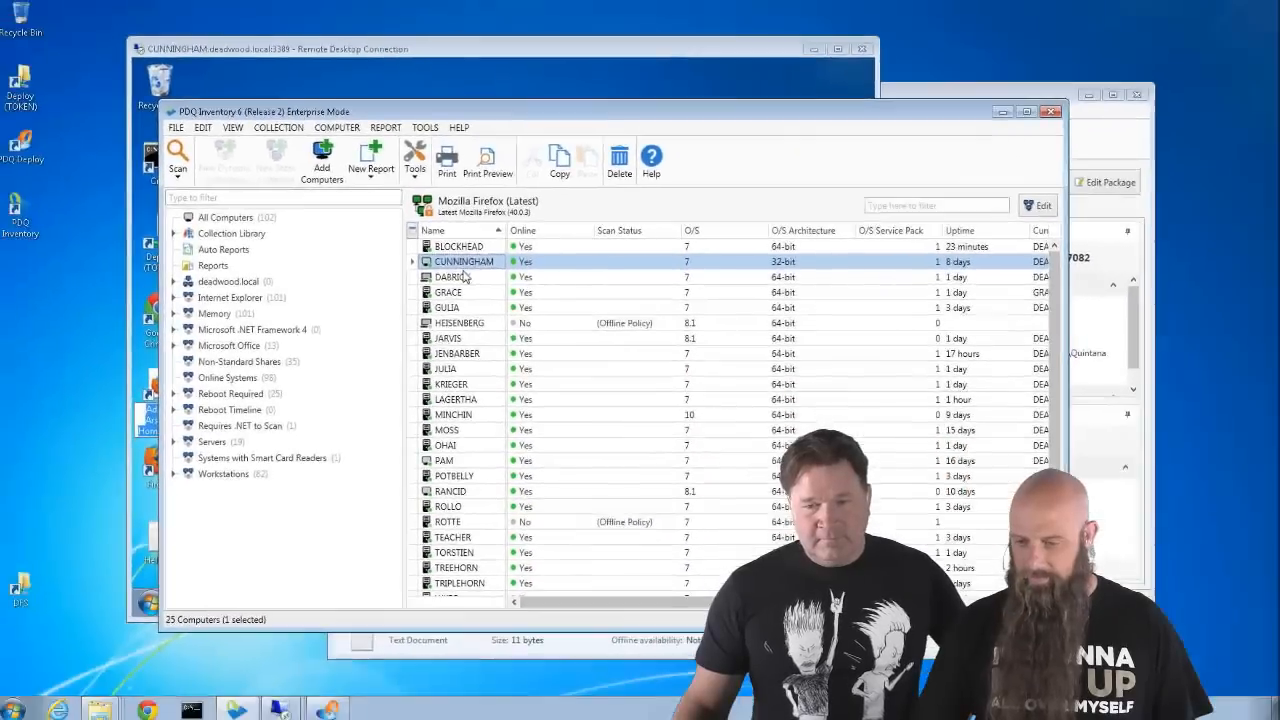
- Check DABRICK's scanned files, find none, and close its computer window
{"action": "left_click", "coordinate": [465, 277]}
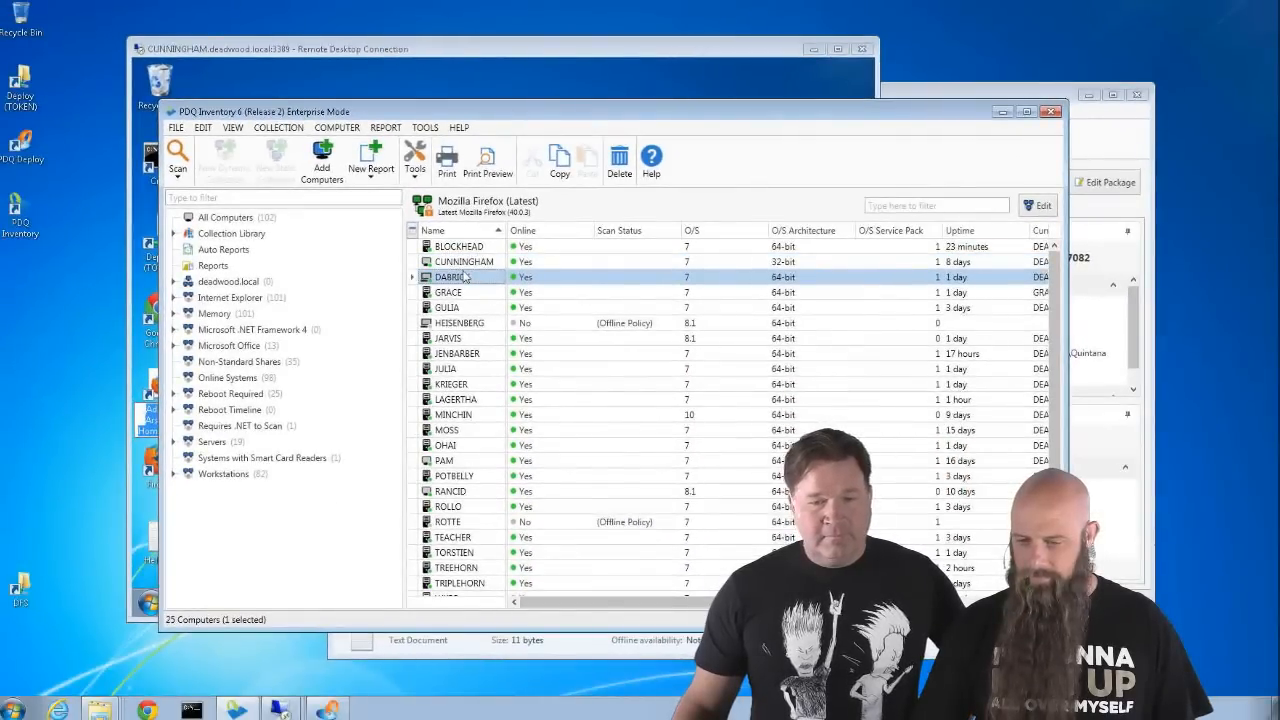
{"action": "double_click", "coordinate": [465, 277]}
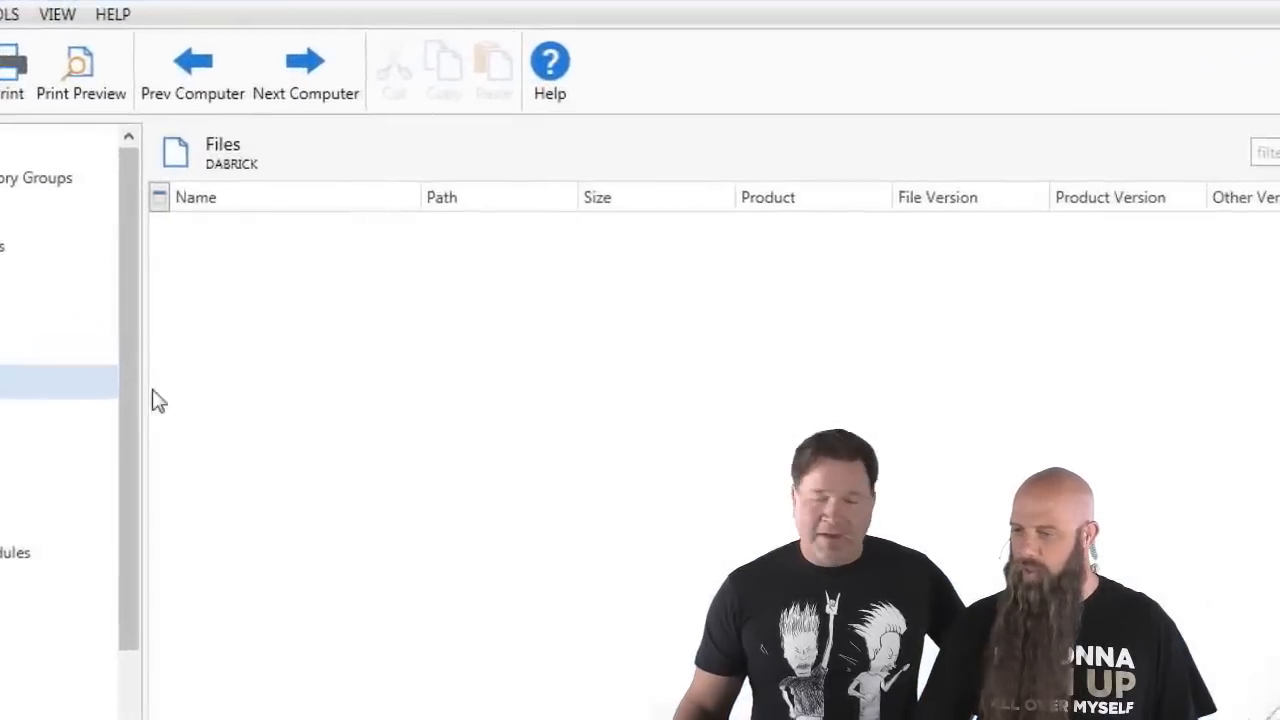
{"action": "left_click", "coordinate": [1193, 4]}
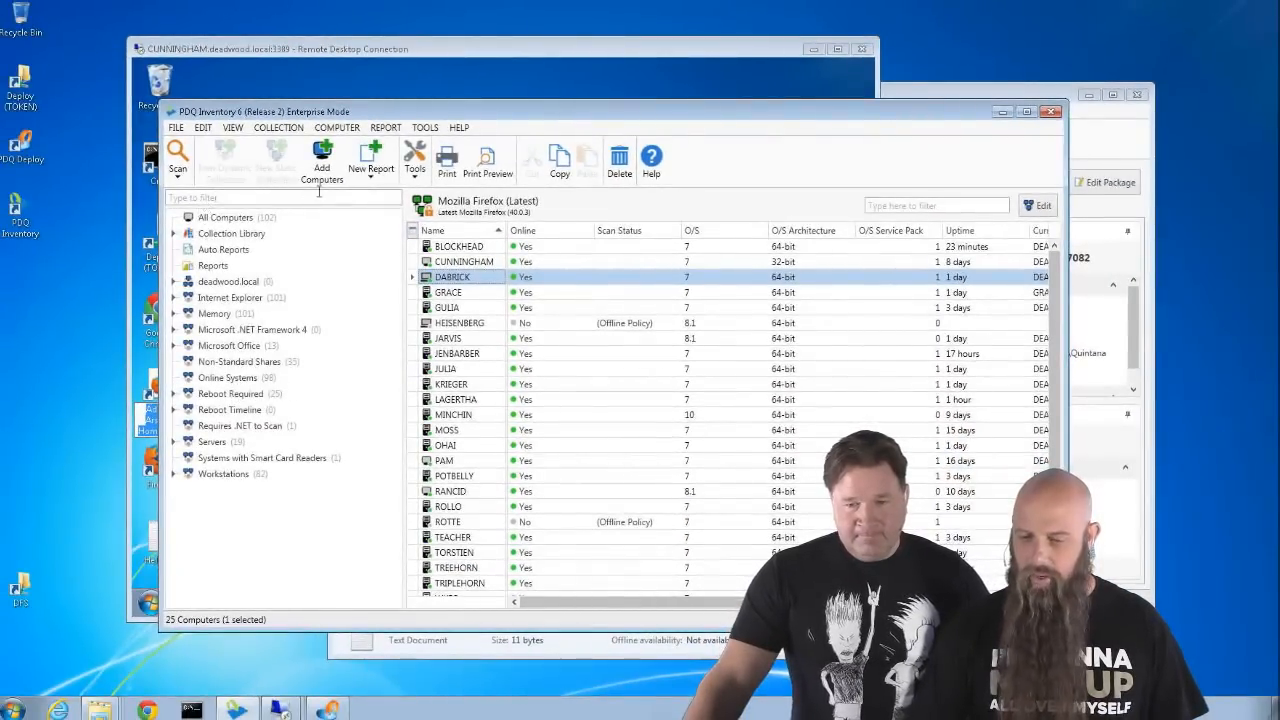
- Start a new dynamic collection named 'Machines with Admin Arsenal Shortcut'
{"action": "left_click", "coordinate": [221, 527]}
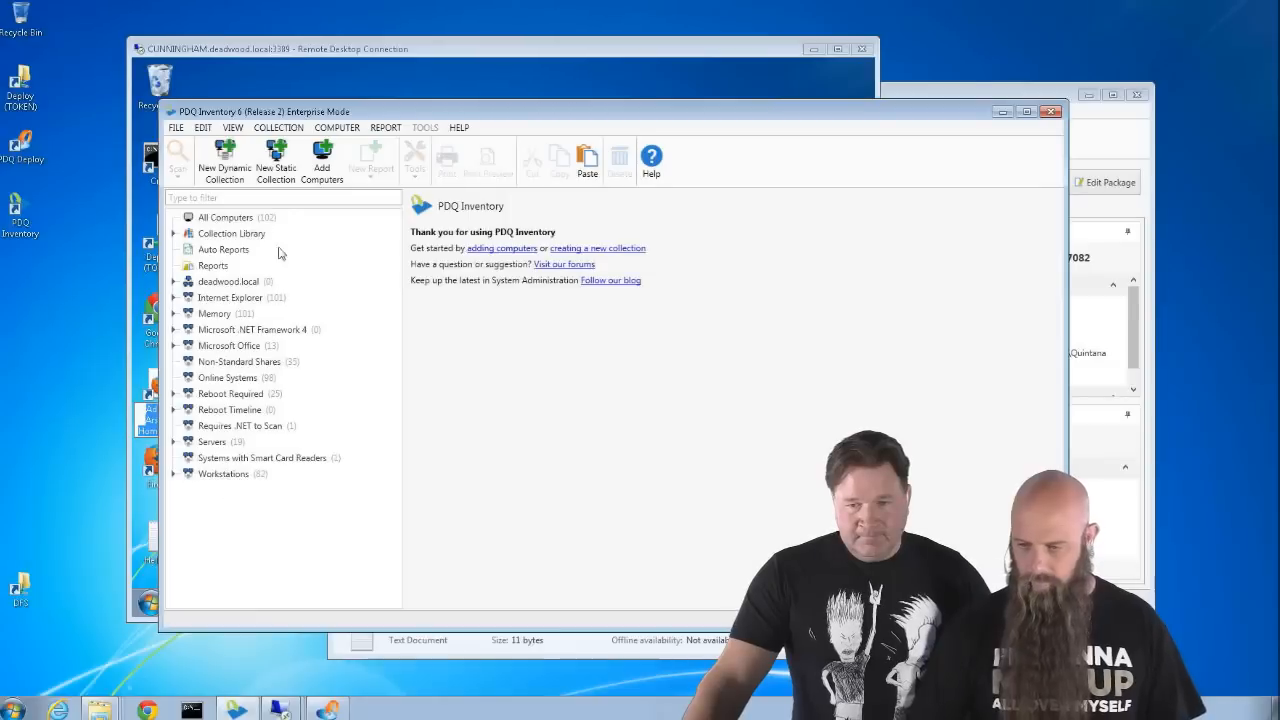
{"action": "left_click", "coordinate": [224, 160]}
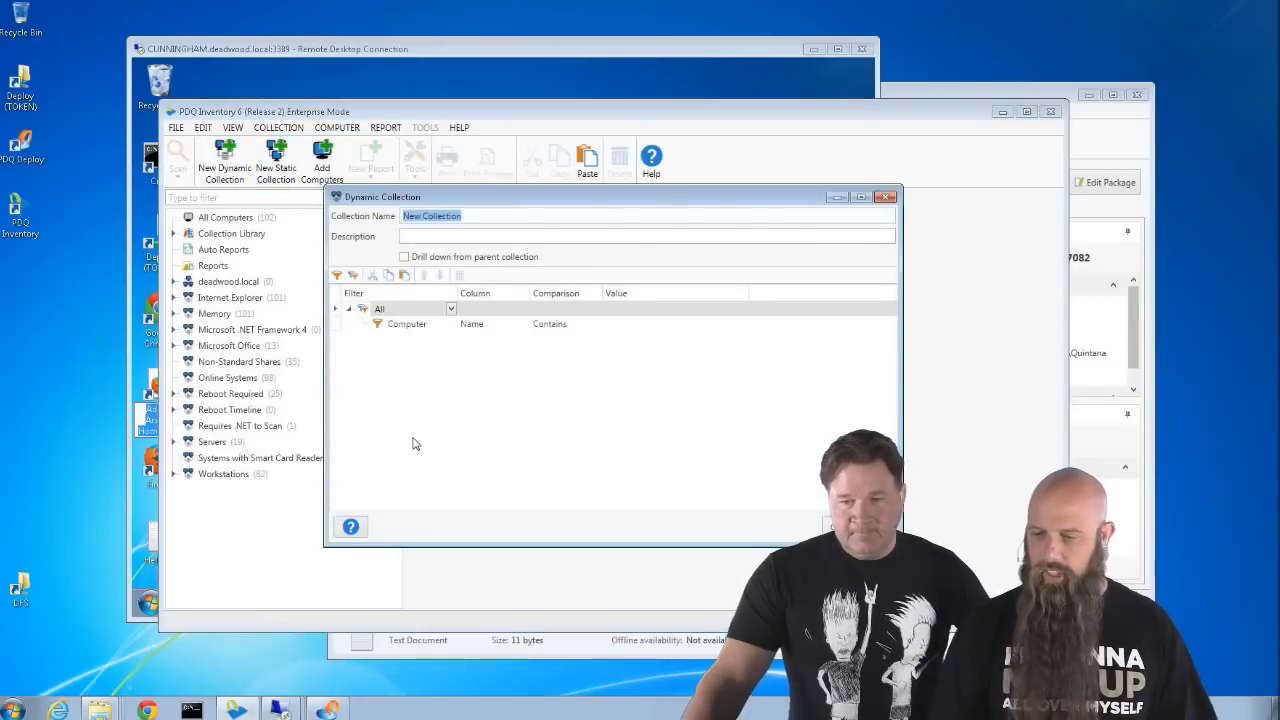
{"action": "type", "text": "Machine"}
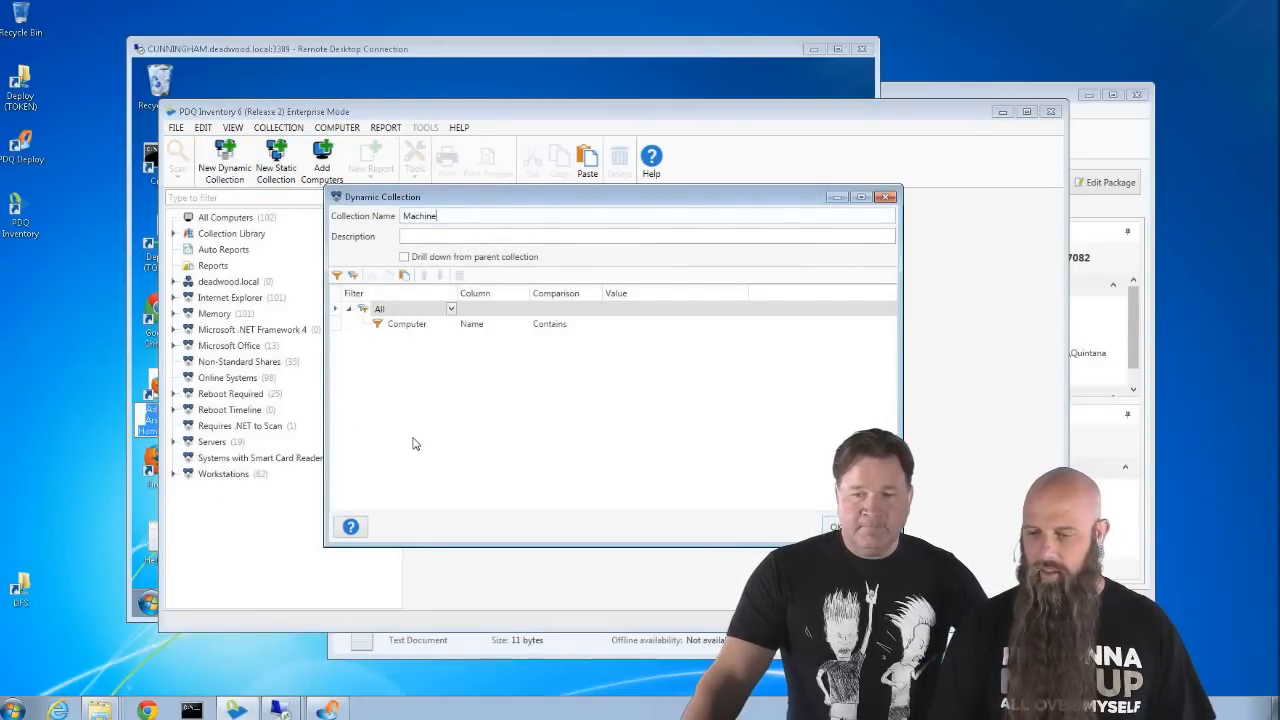
{"action": "type", "text": "s with Admin"}
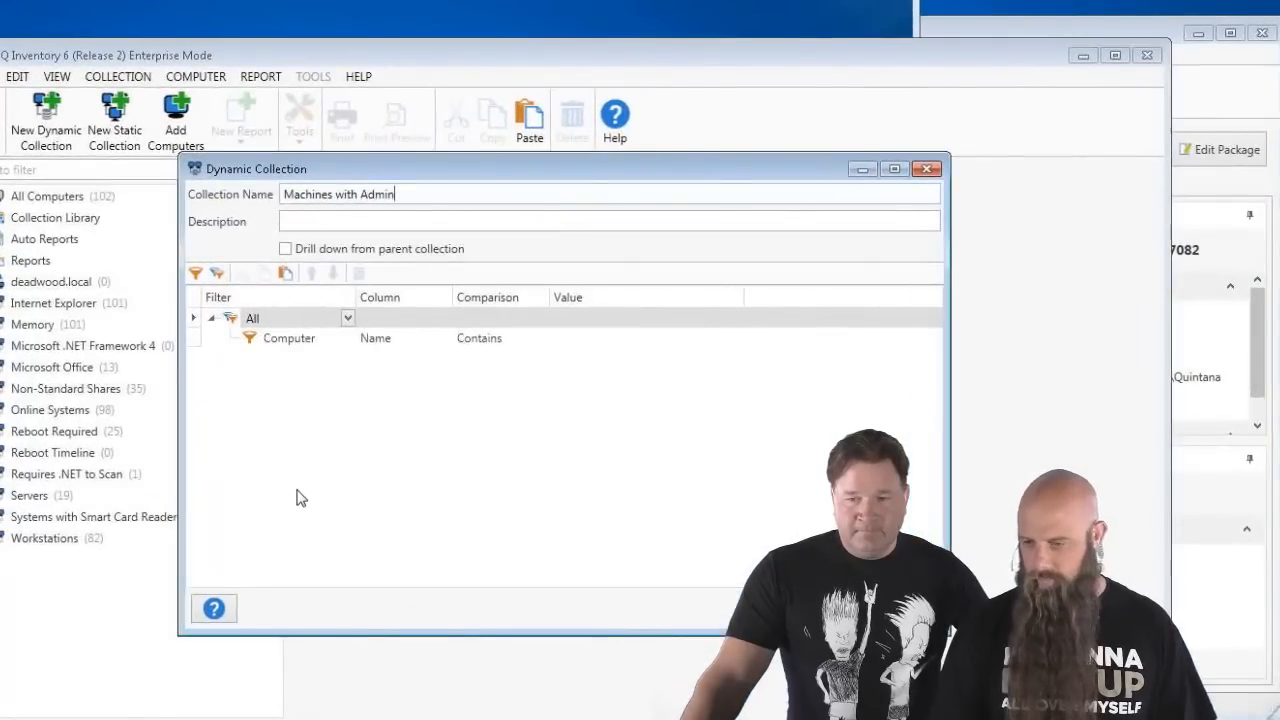
{"action": "type", "text": " Arsenal Shortcut"}
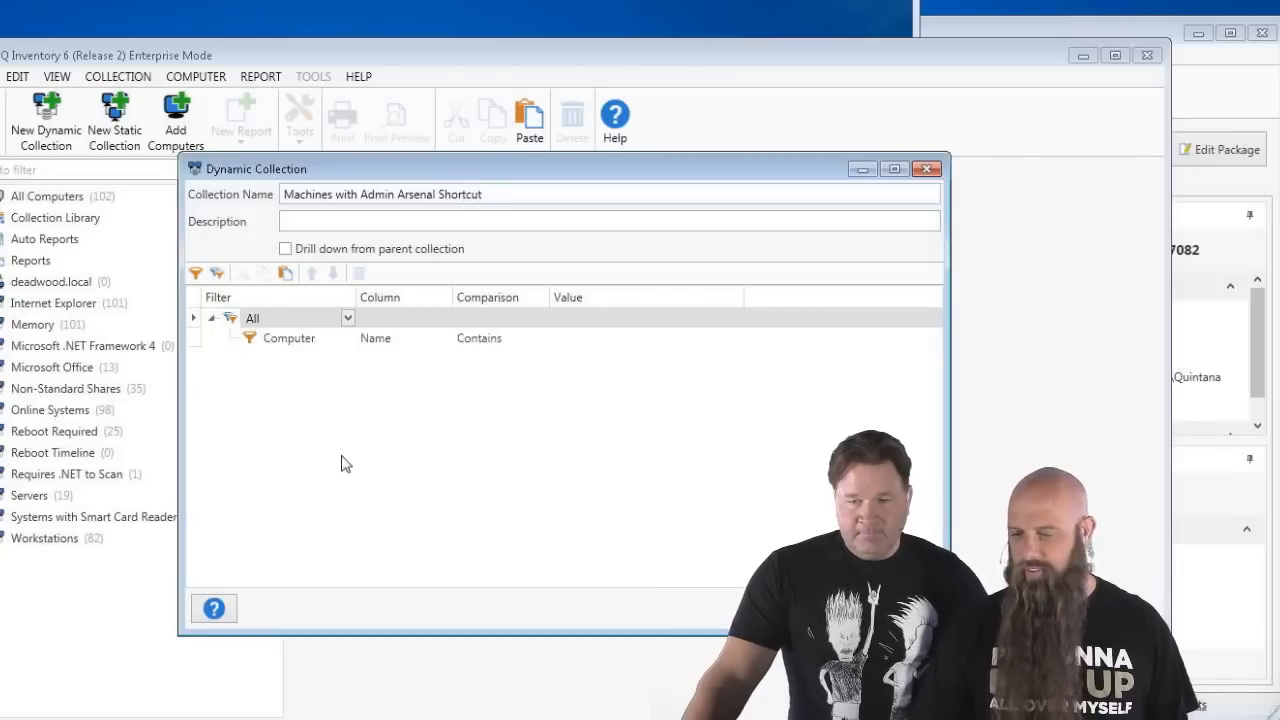
- Set its filter to File Name Equals 'Admin Arsenal Home Page.url'
{"action": "left_click", "coordinate": [326, 339]}
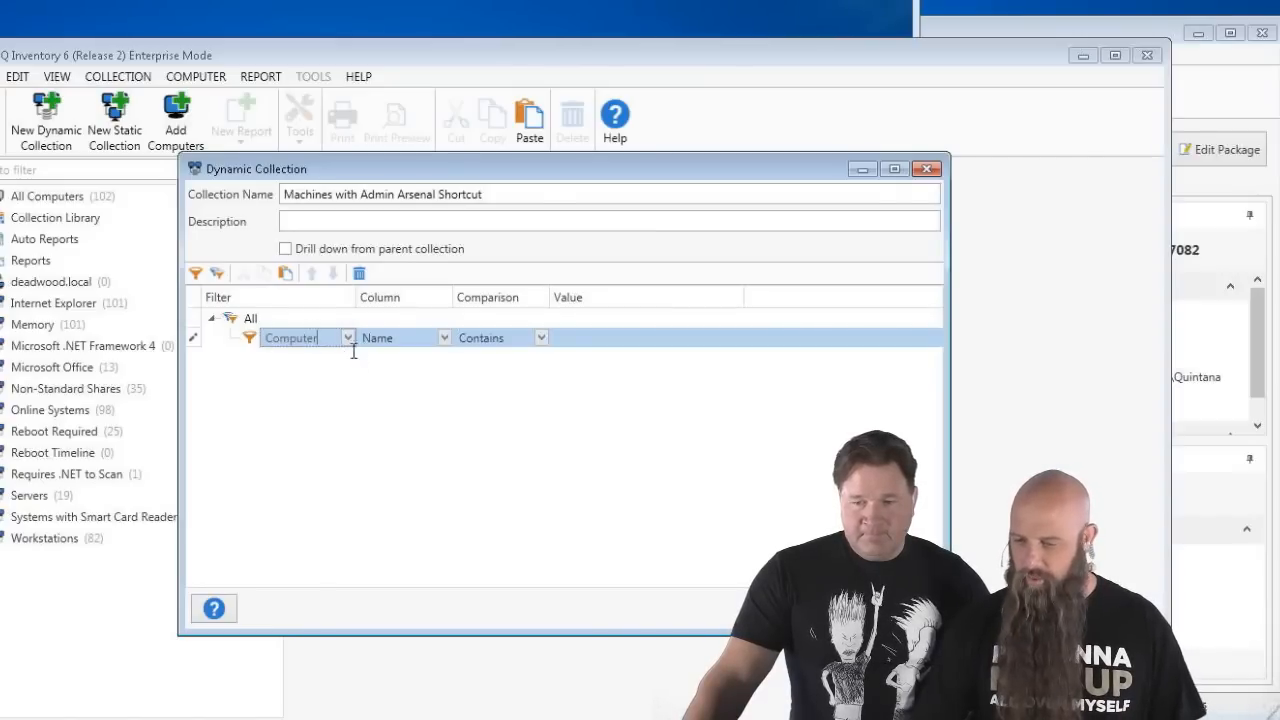
{"action": "left_click", "coordinate": [348, 338]}
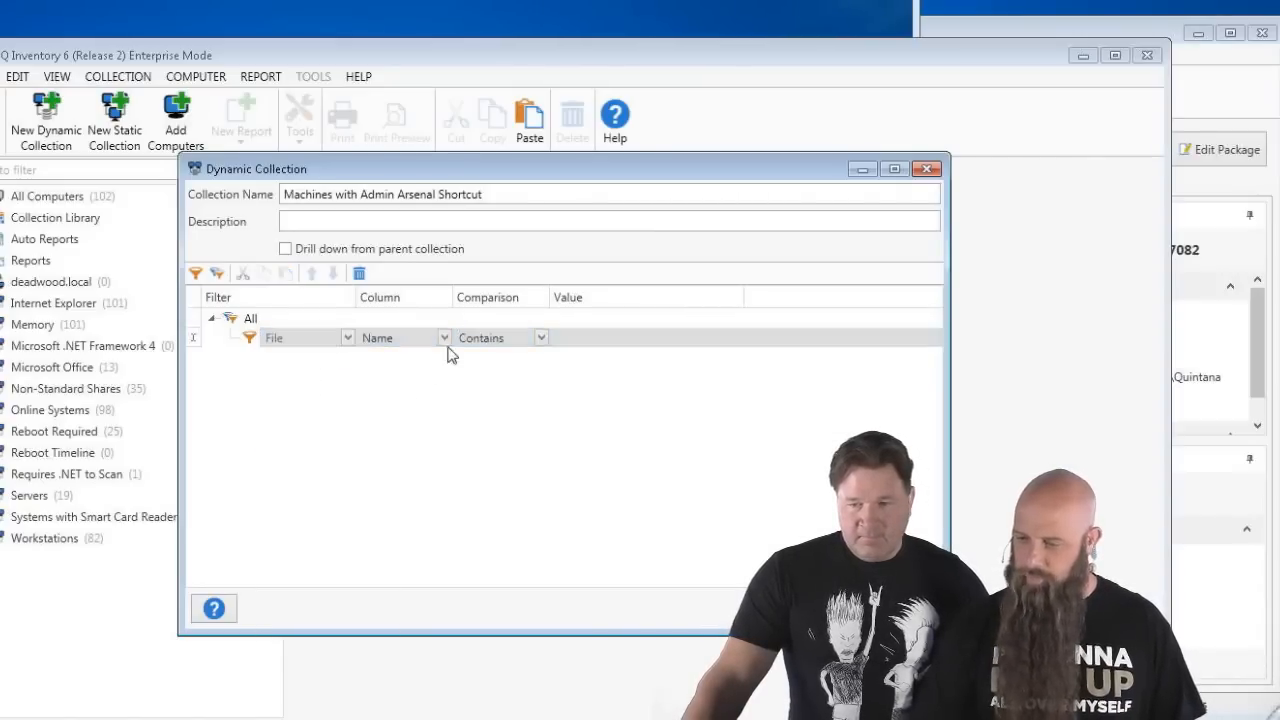
{"action": "left_click", "coordinate": [541, 340]}
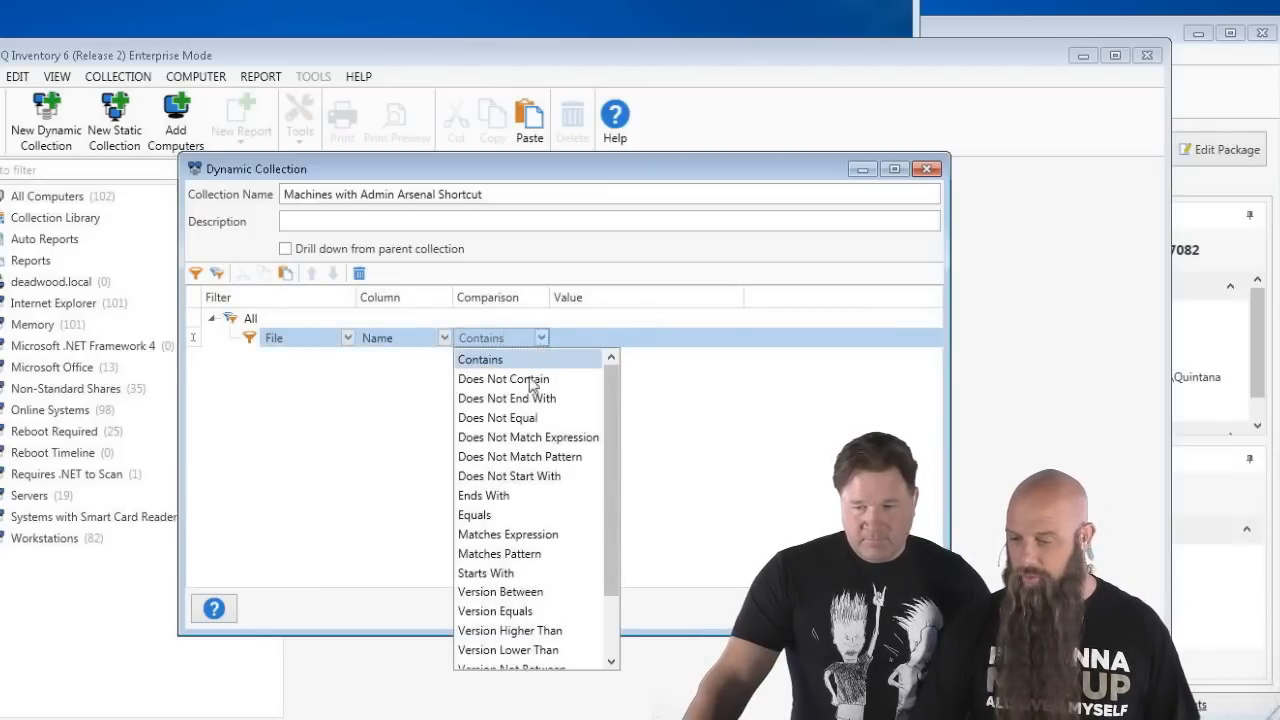
{"action": "left_click", "coordinate": [514, 516]}
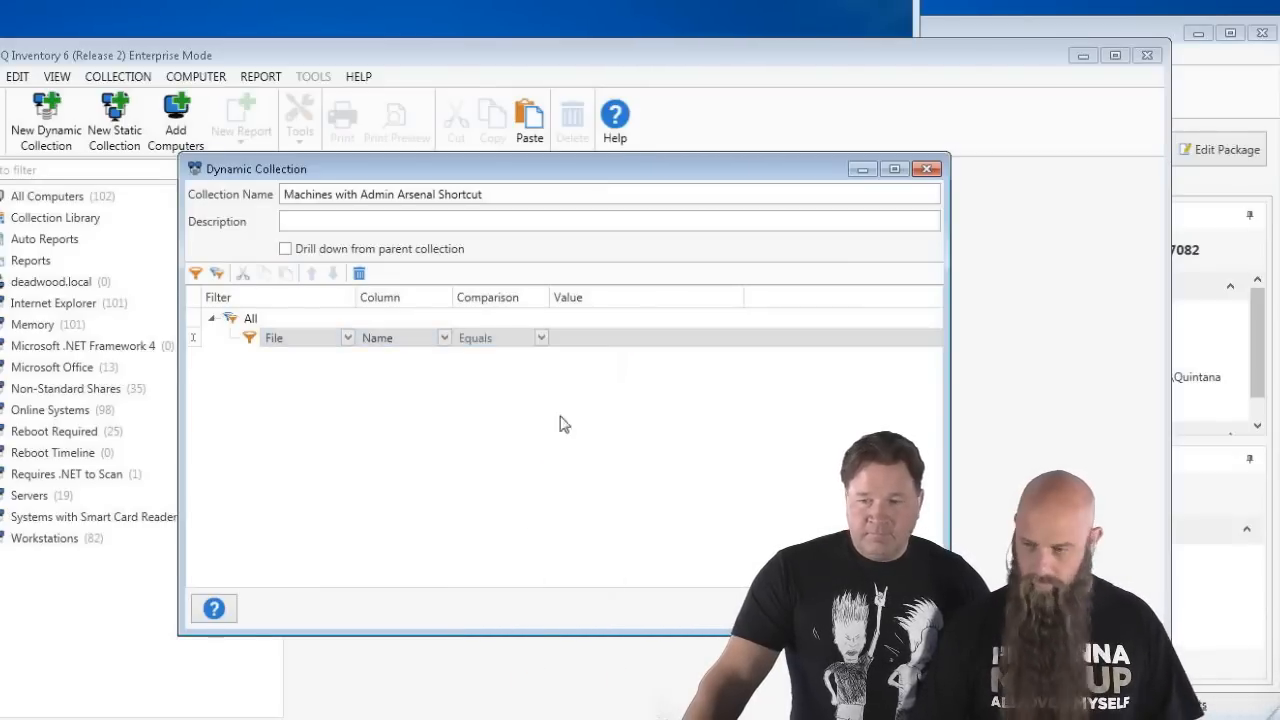
{"action": "left_click", "coordinate": [598, 338]}
{"action": "type", "text": "Admin Arsenal Home Page"}
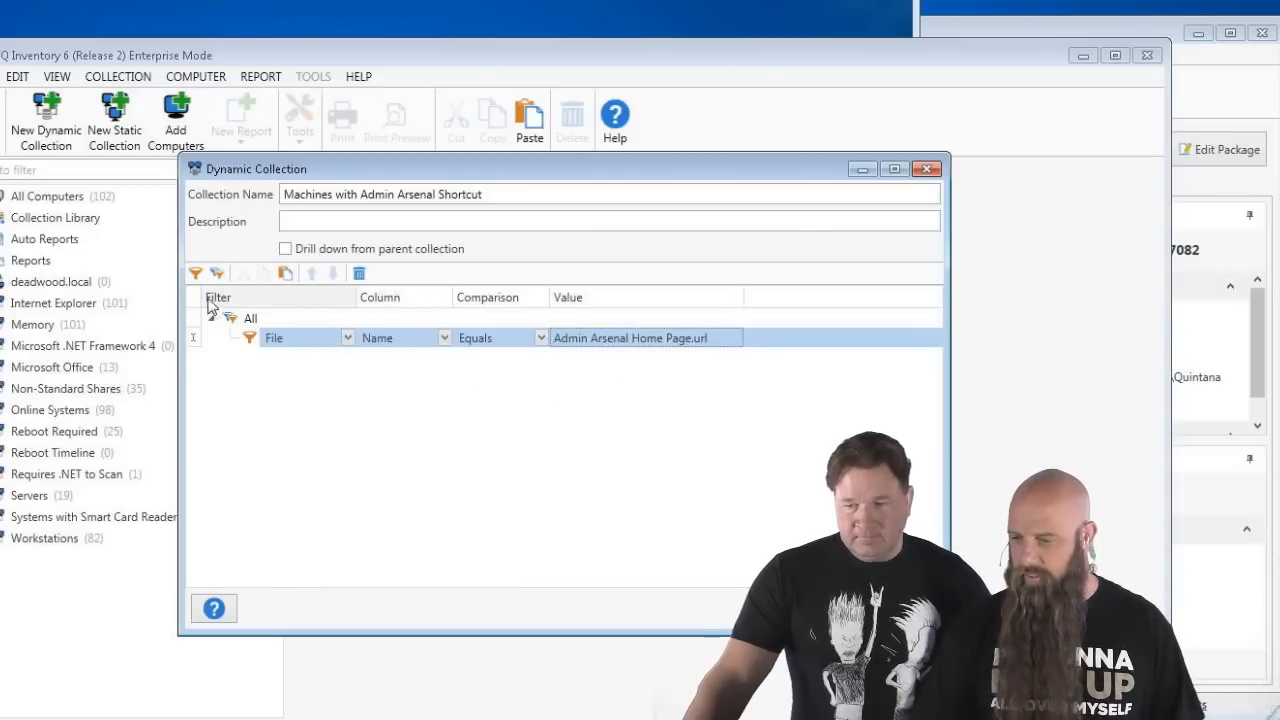
{"action": "key", "text": "Return"}
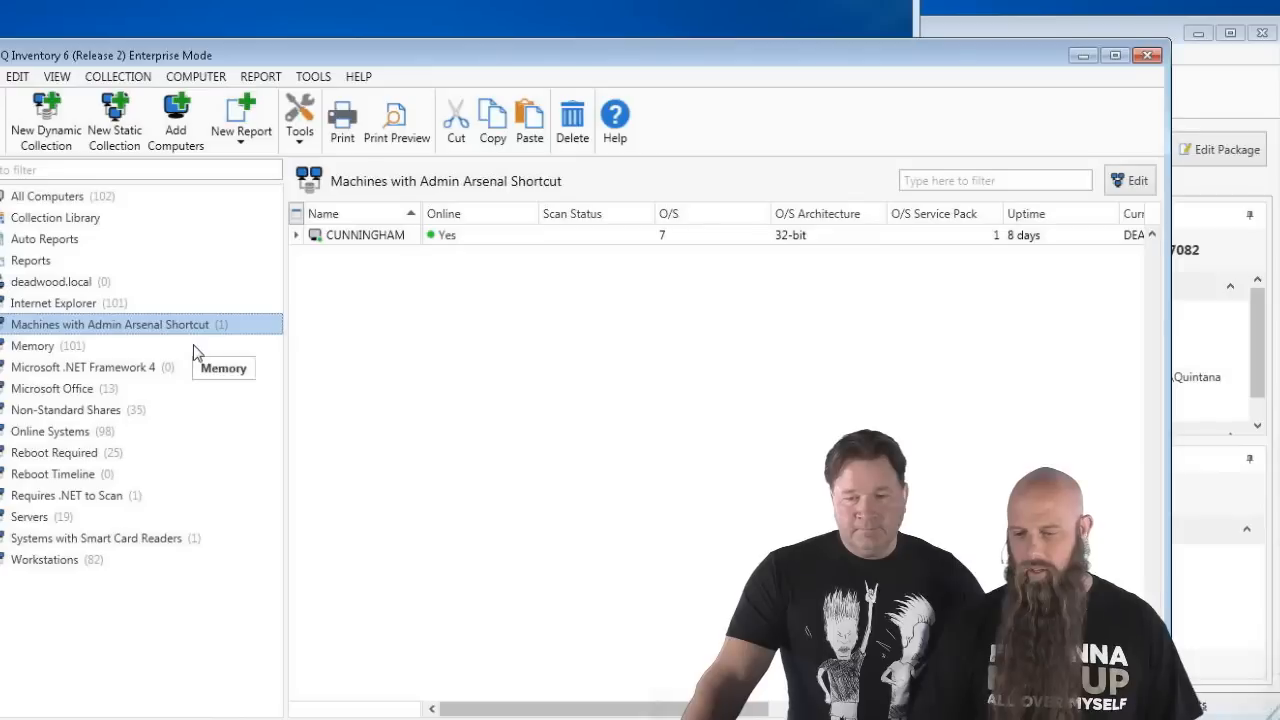
- Duplicate the collection and rename the copy 'Machines without Admin Arsenal Shortcut'
{"action": "right_click", "coordinate": [152, 330]}
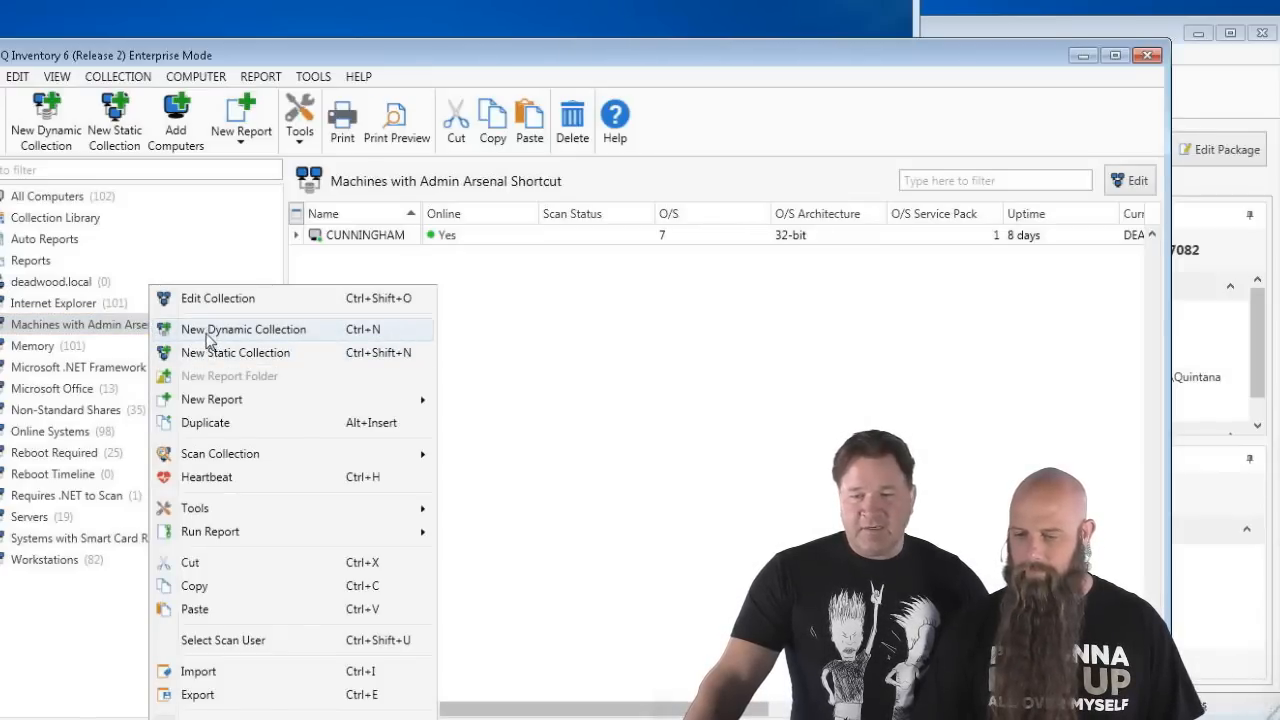
{"action": "left_click", "coordinate": [206, 422]}
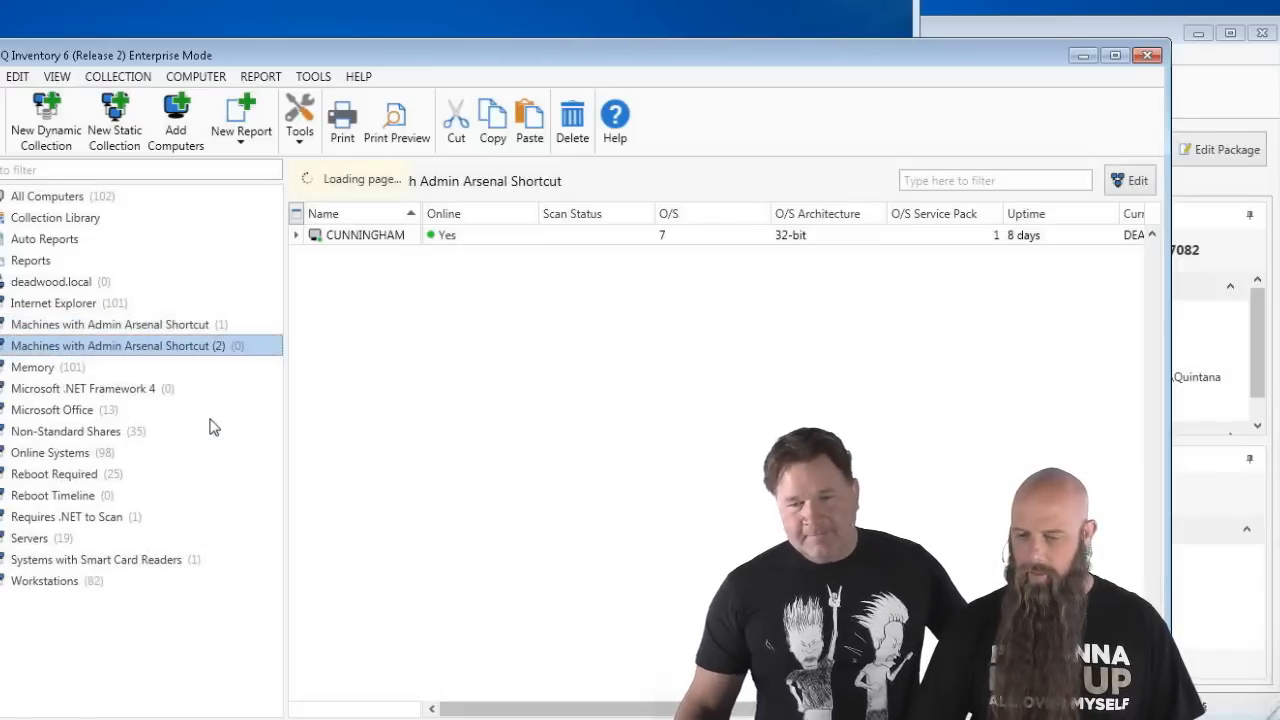
{"action": "double_click", "coordinate": [117, 347]}
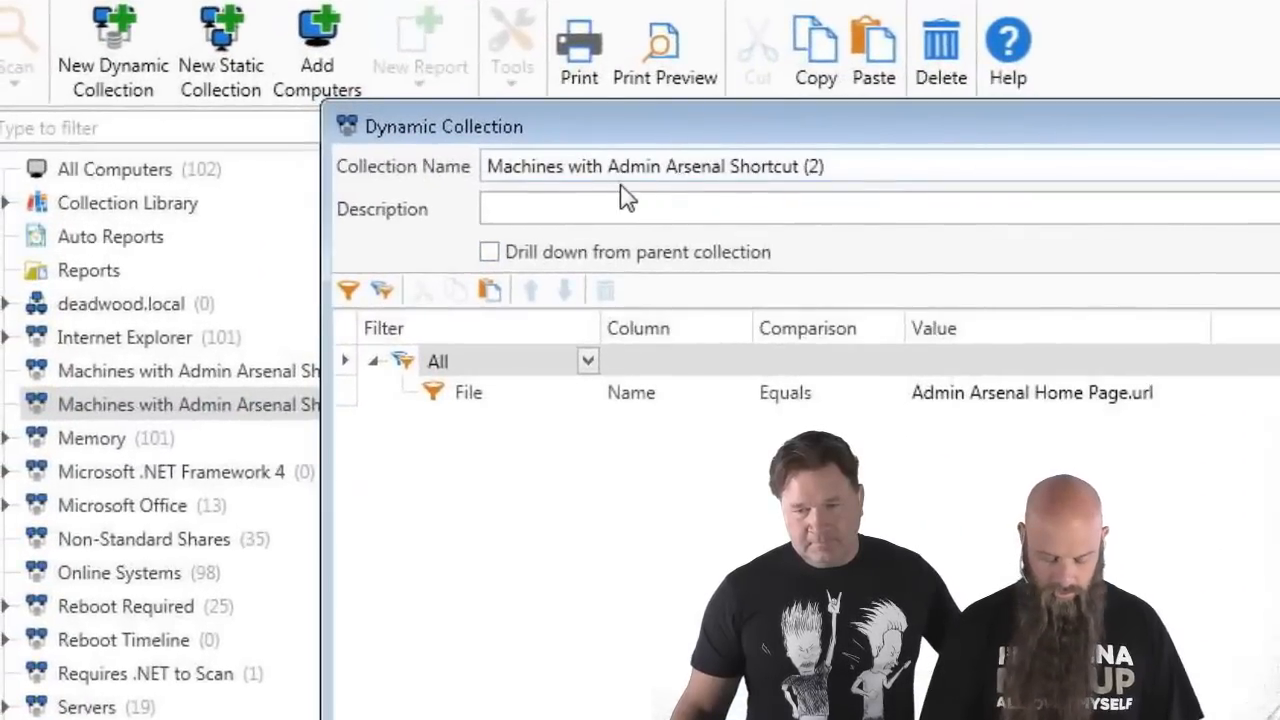
{"action": "left_click", "coordinate": [610, 168]}
{"action": "type", "text": "o"}
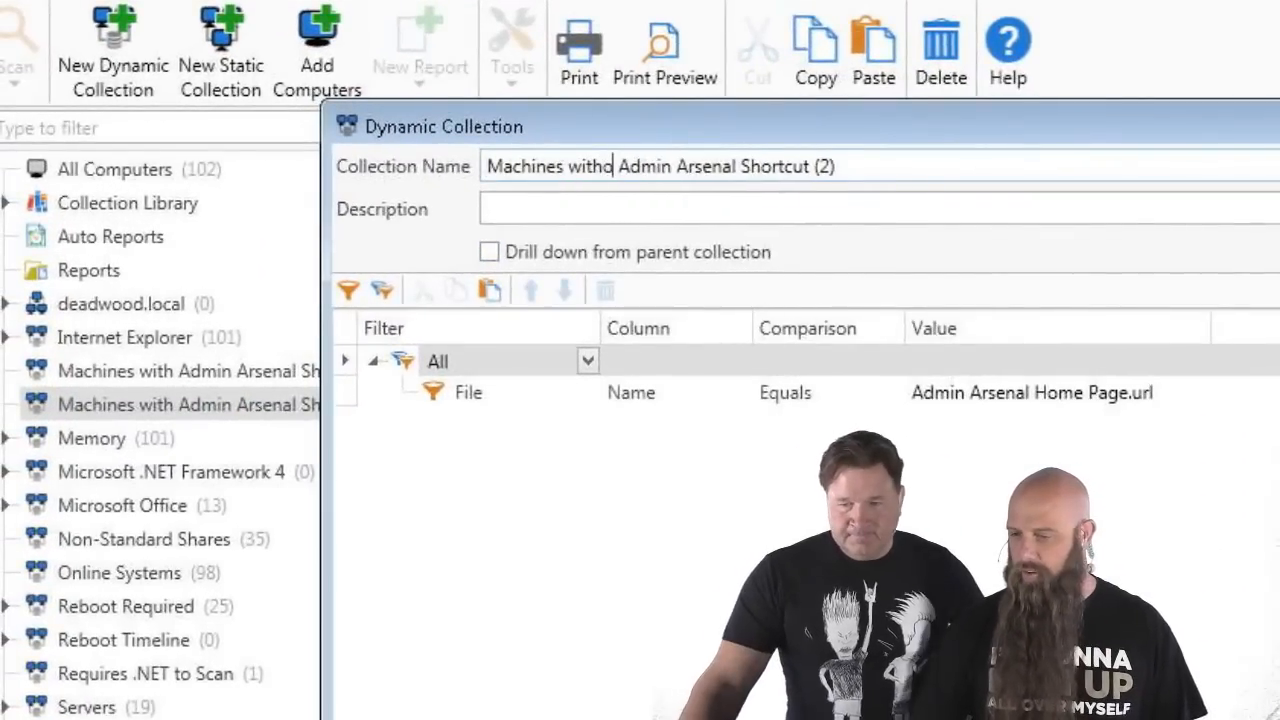
{"action": "type", "text": "ut"}
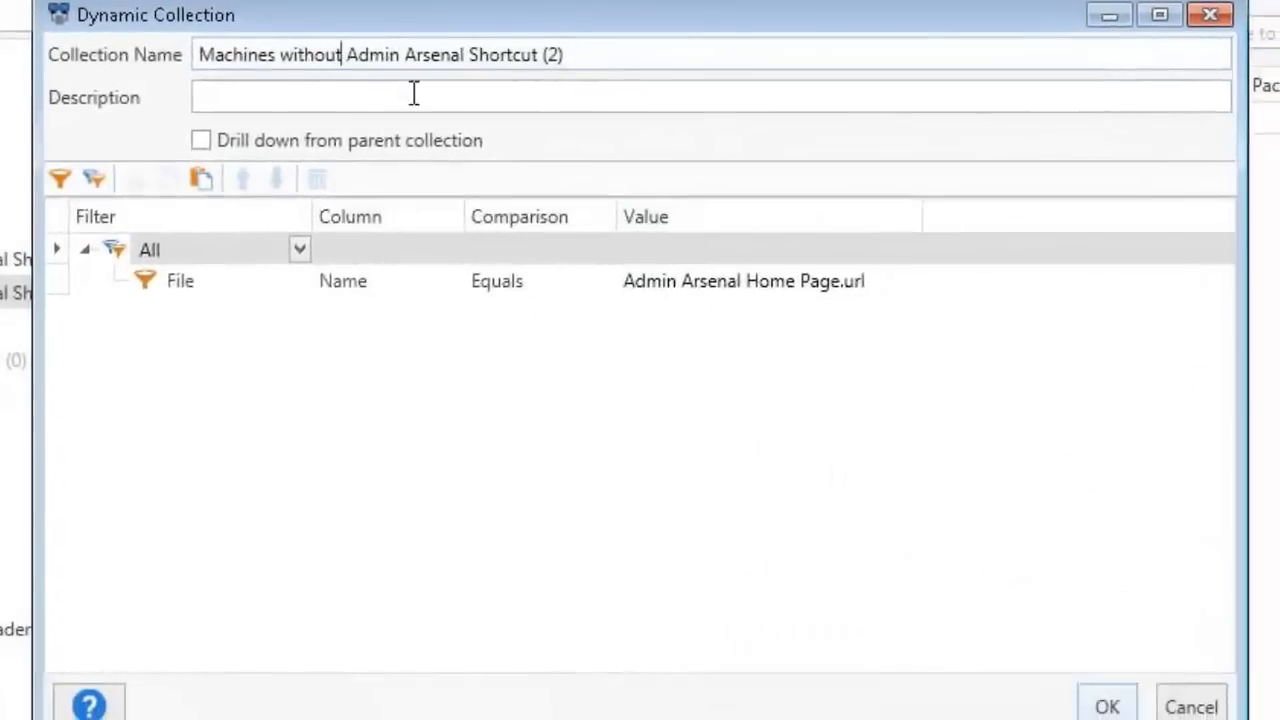
{"action": "left_click", "coordinate": [839, 166]}
{"action": "key", "text": "BackSpace"}
{"action": "key", "text": "BackSpace"}
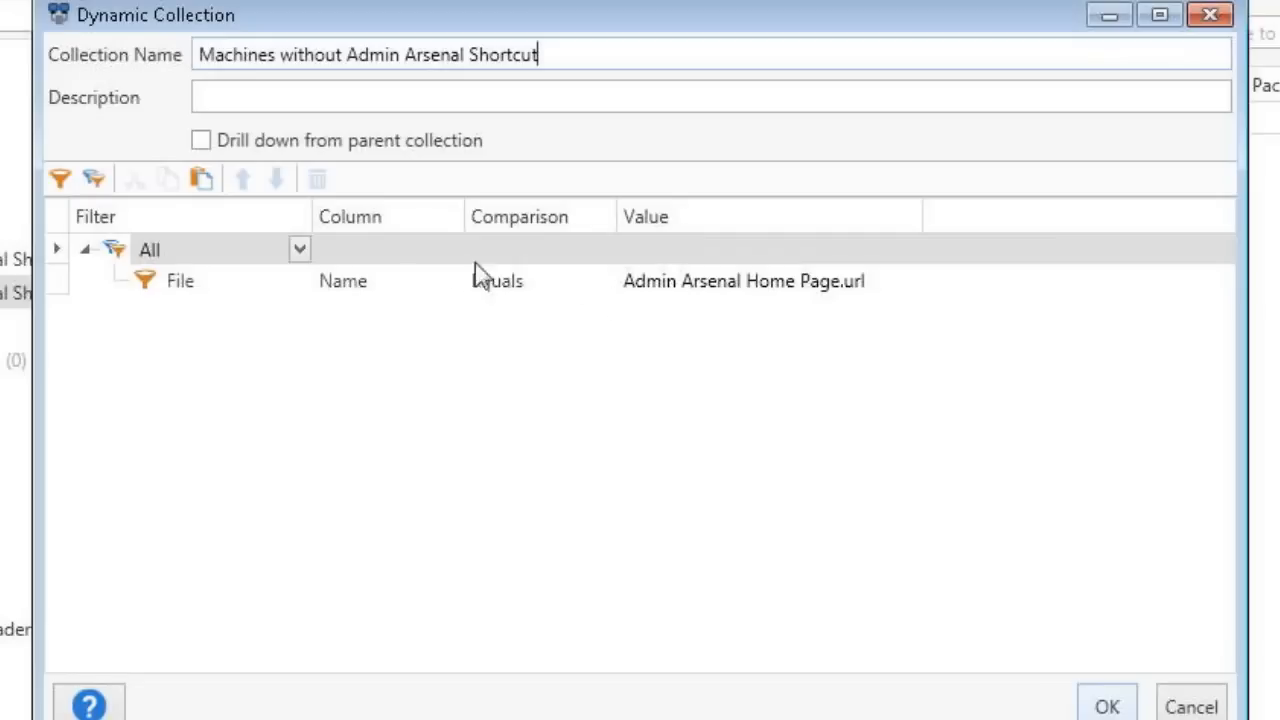
- Change the filter group from All to Not Any and save the collection
{"action": "left_click", "coordinate": [298, 251]}
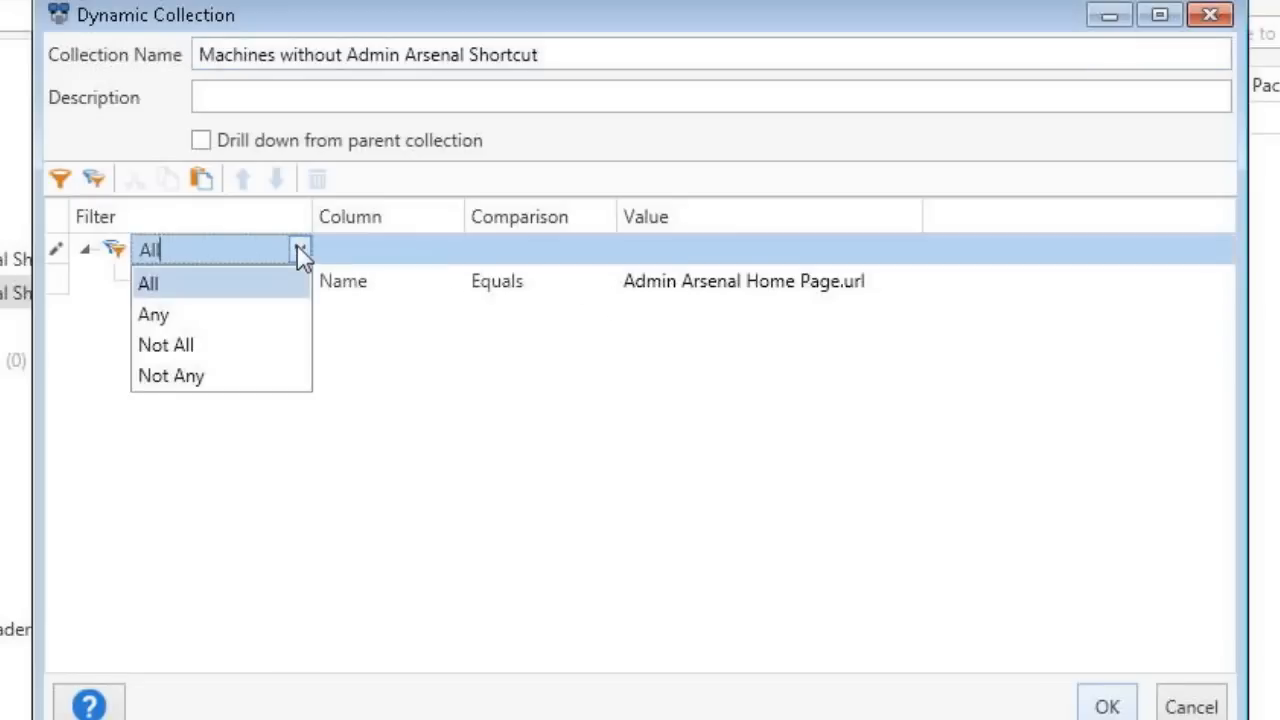
{"action": "left_click", "coordinate": [219, 378]}
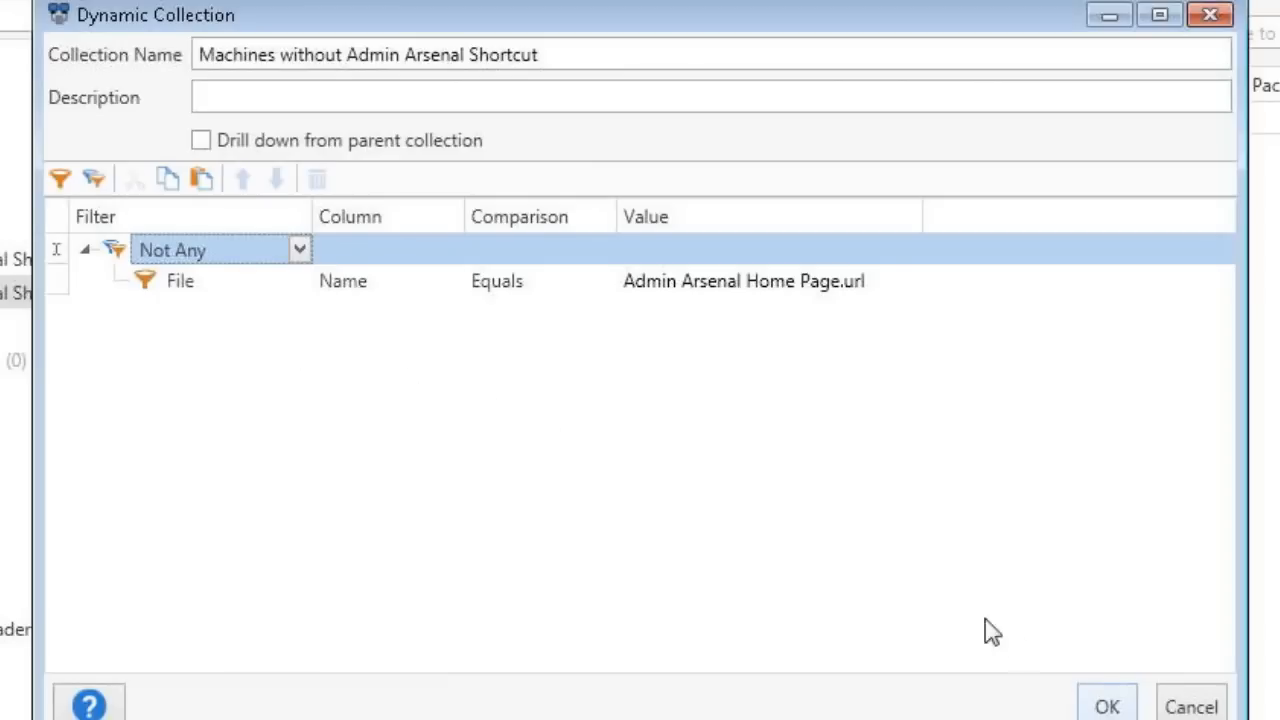
{"action": "left_click", "coordinate": [1105, 708]}
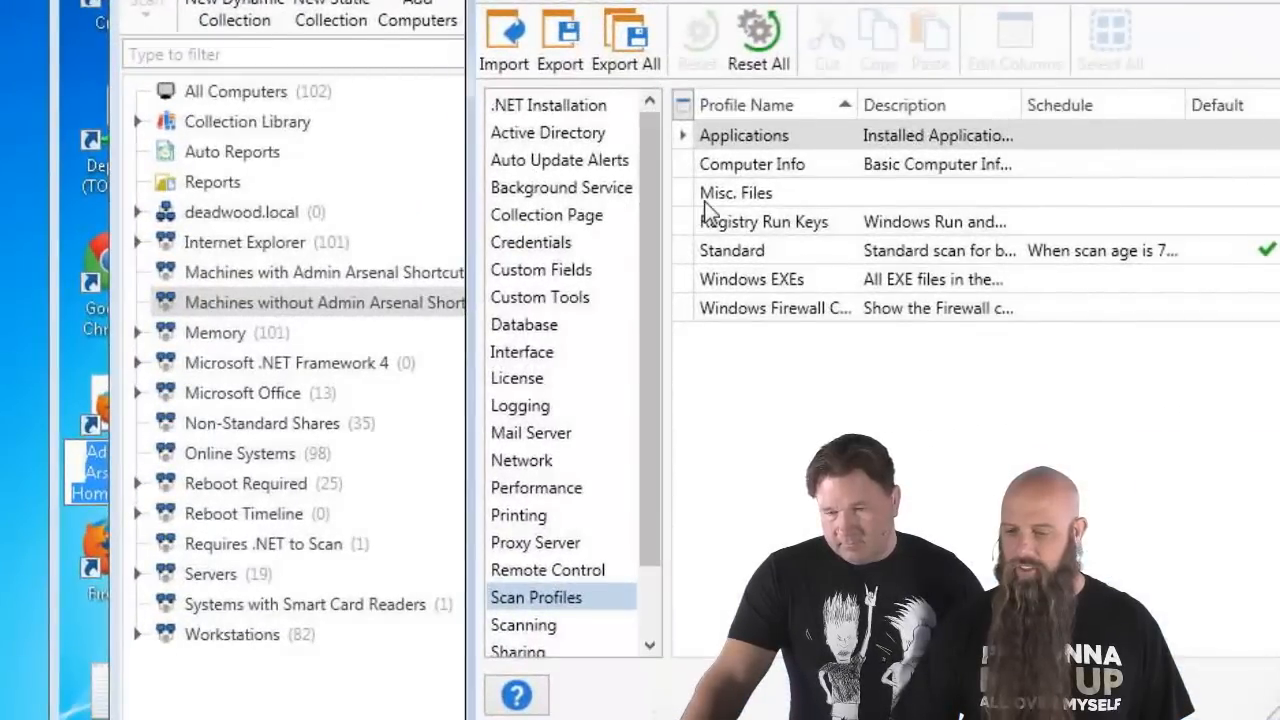
- Open the Misc. Files scan profile from the Scan Profiles preferences
{"action": "double_click", "coordinate": [600, 229]}
- Copy the Files scanner from Misc. Files and open the Standard profile's scanner list for pasting
{"action": "right_click", "coordinate": [702, 258]}
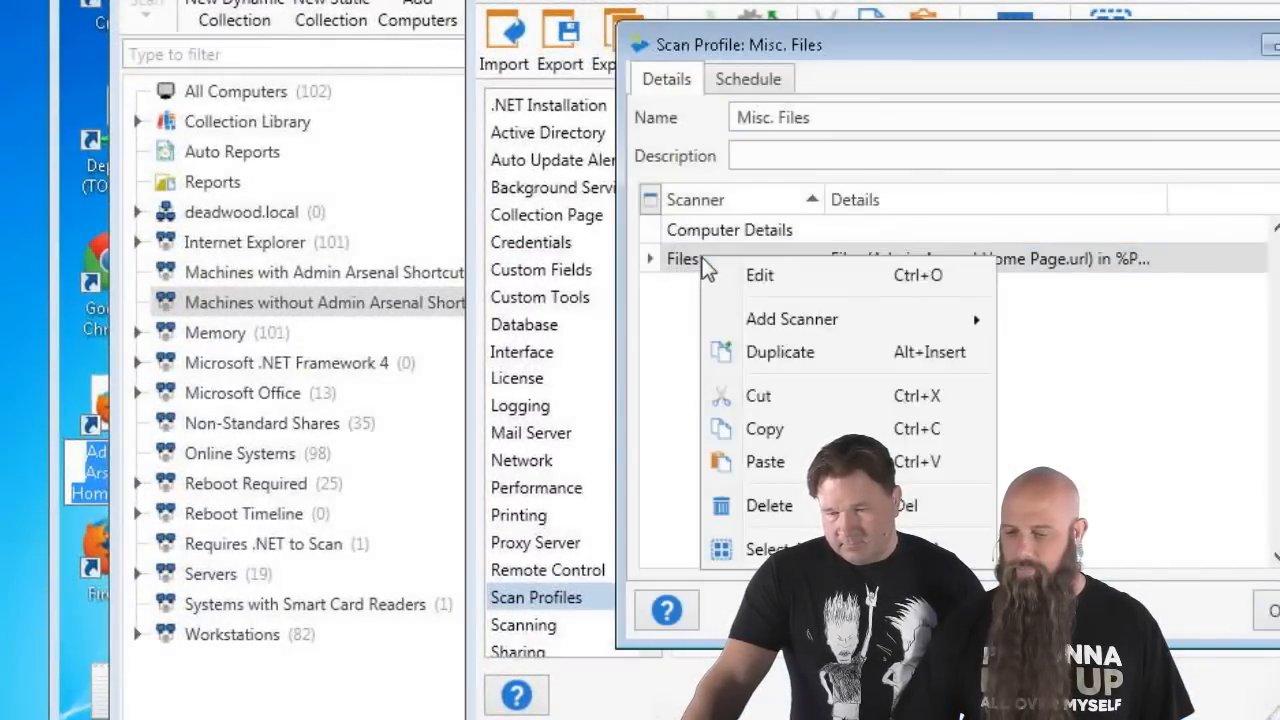
{"action": "left_click", "coordinate": [785, 428]}
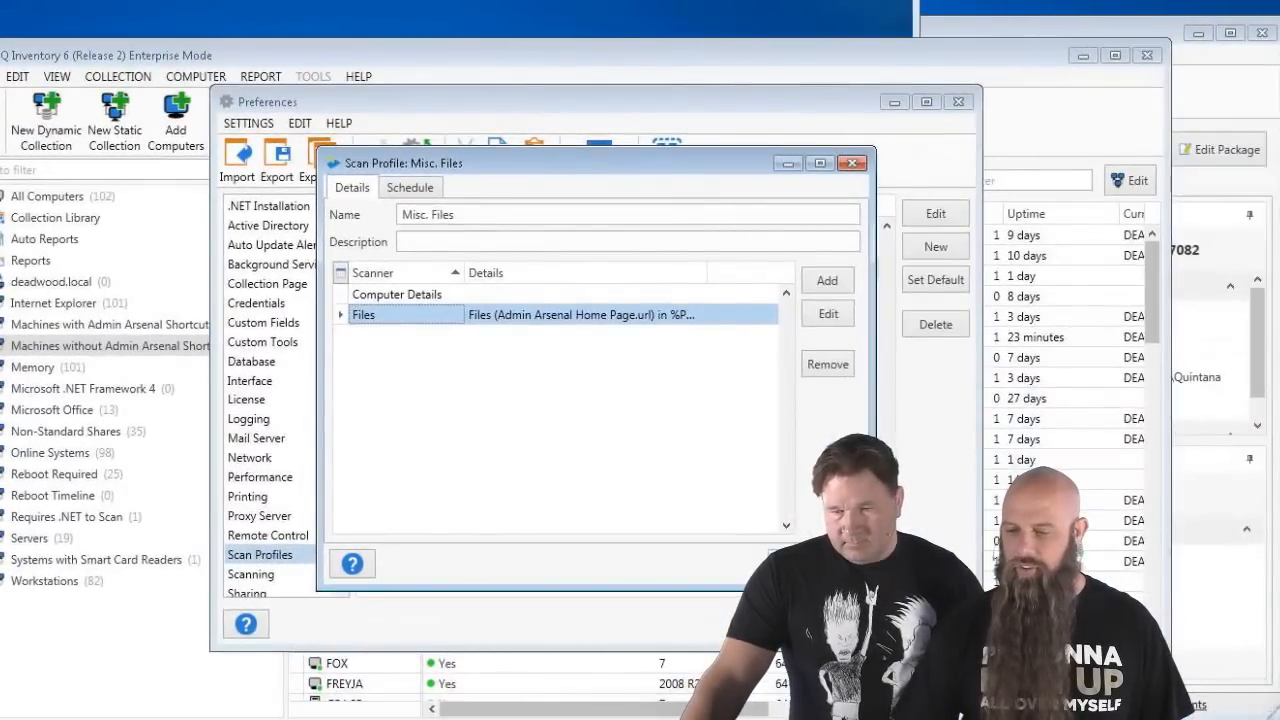
{"action": "key", "text": "Escape"}
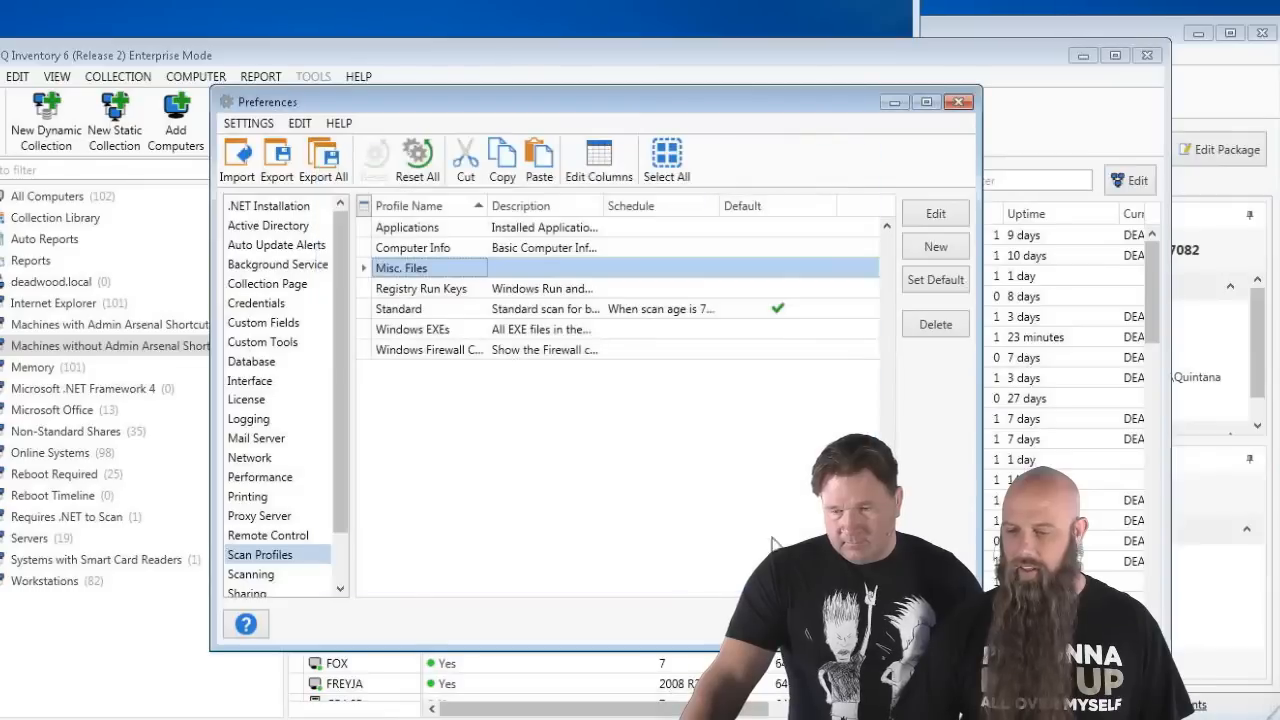
{"action": "left_click", "coordinate": [412, 312]}
{"action": "double_click", "coordinate": [412, 312]}
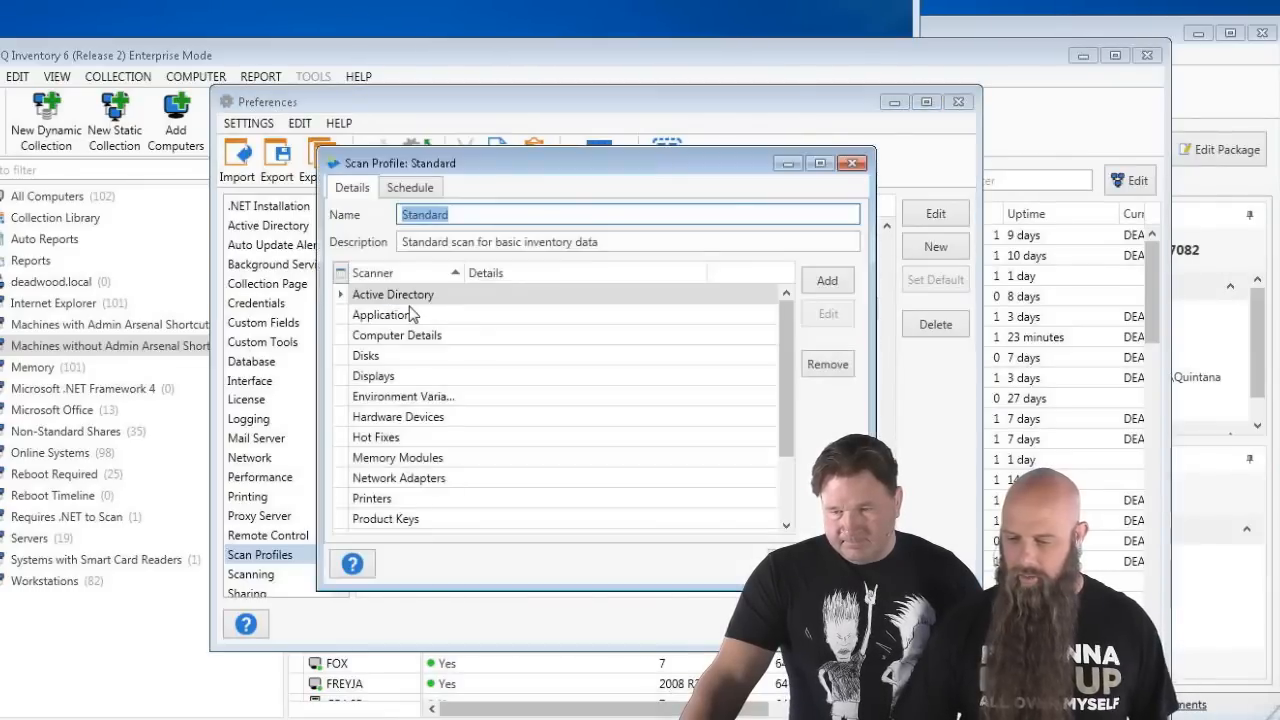
{"action": "left_click", "coordinate": [436, 498]}
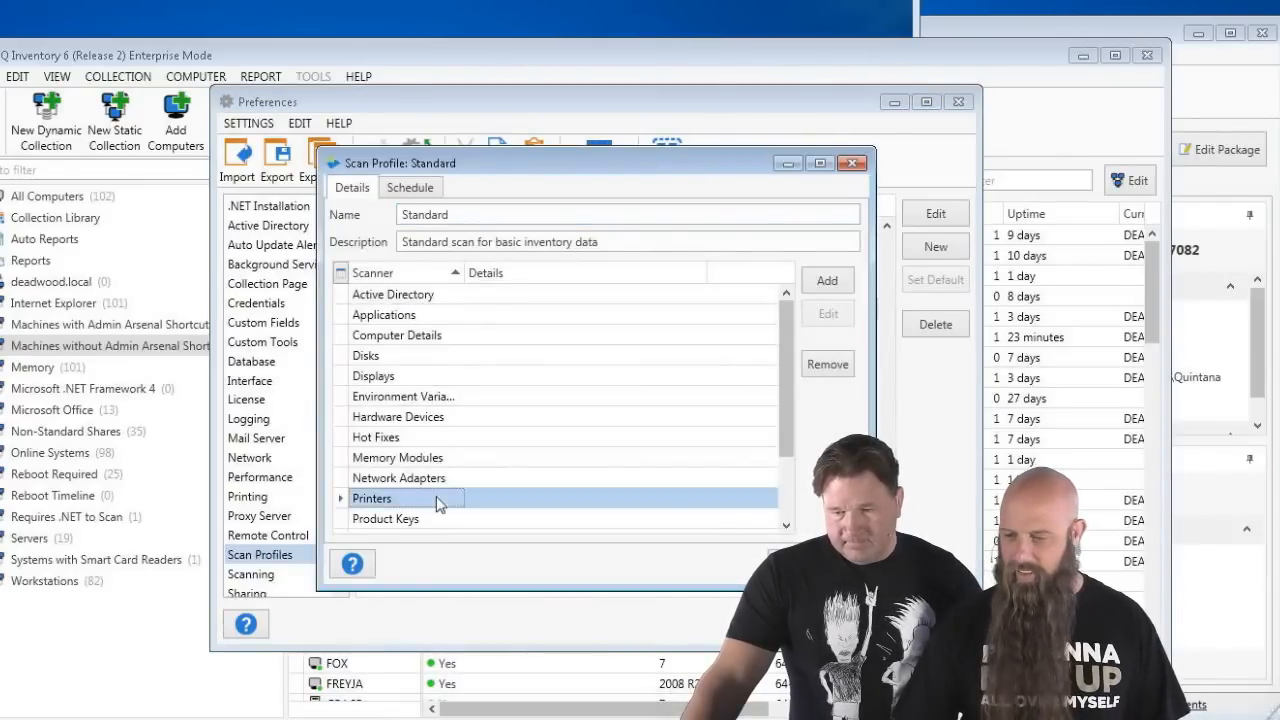